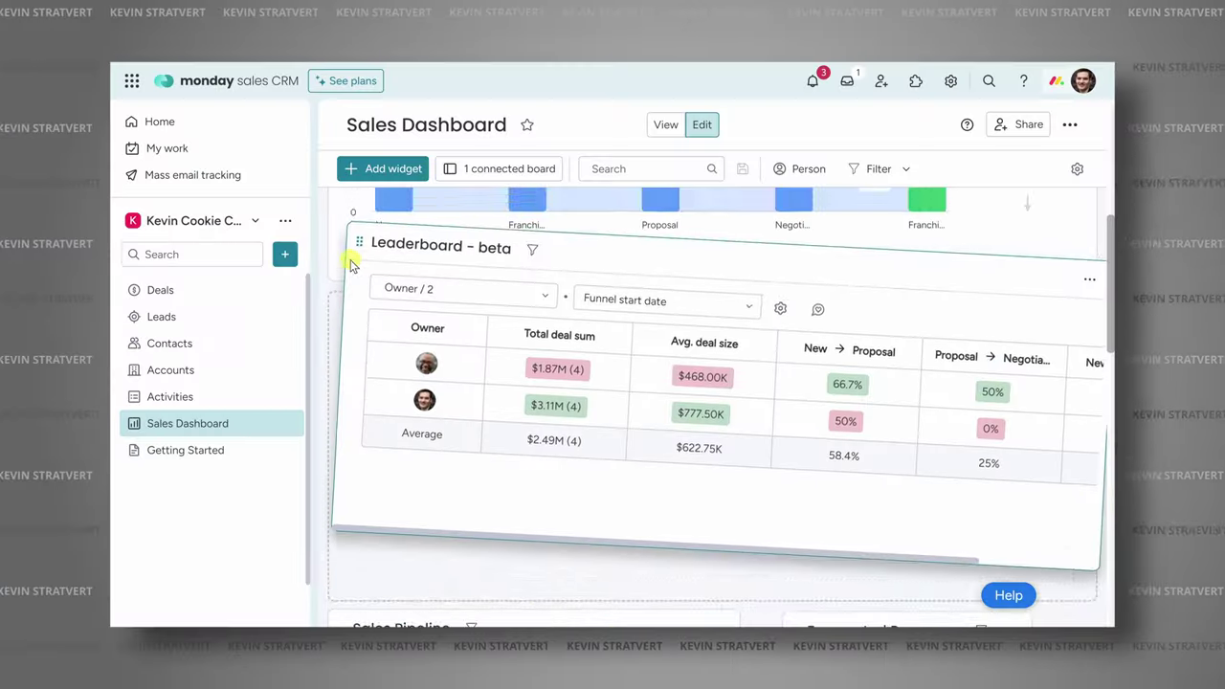
Browse the monday sales CRM product page and start the Get Started / Log in flow.
left_click_drag(350, 265, 506, 339)
scroll(760, 457, "up", 6)
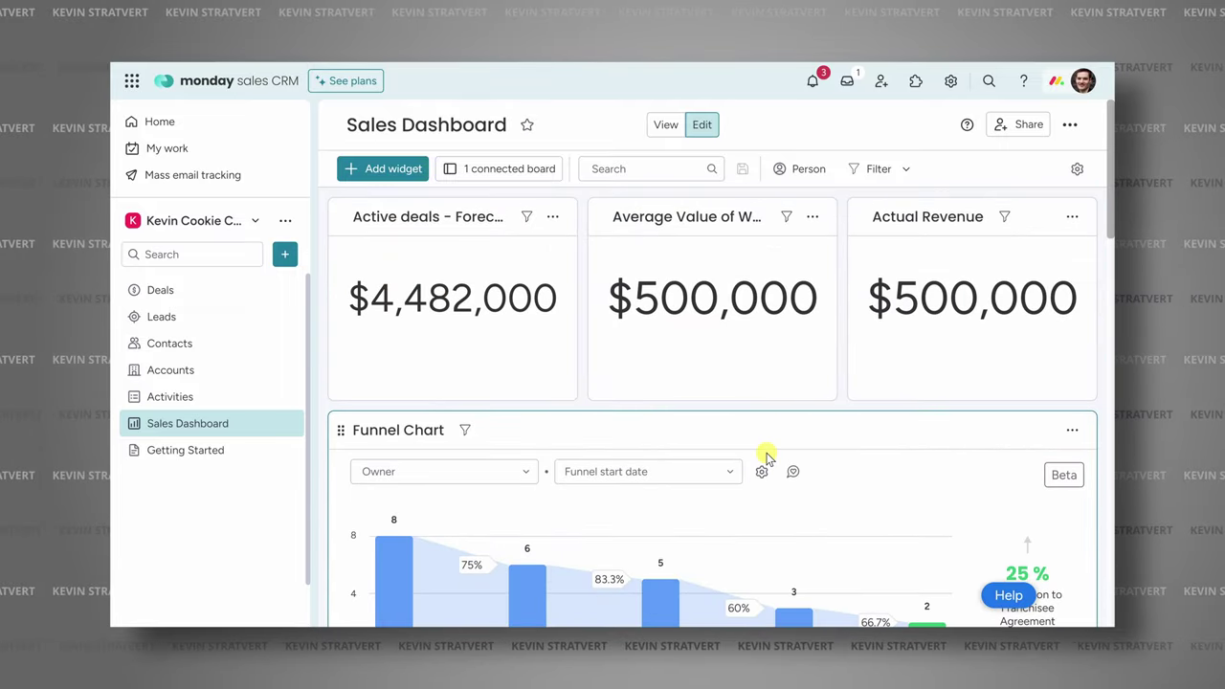
left_click(1041, 353)
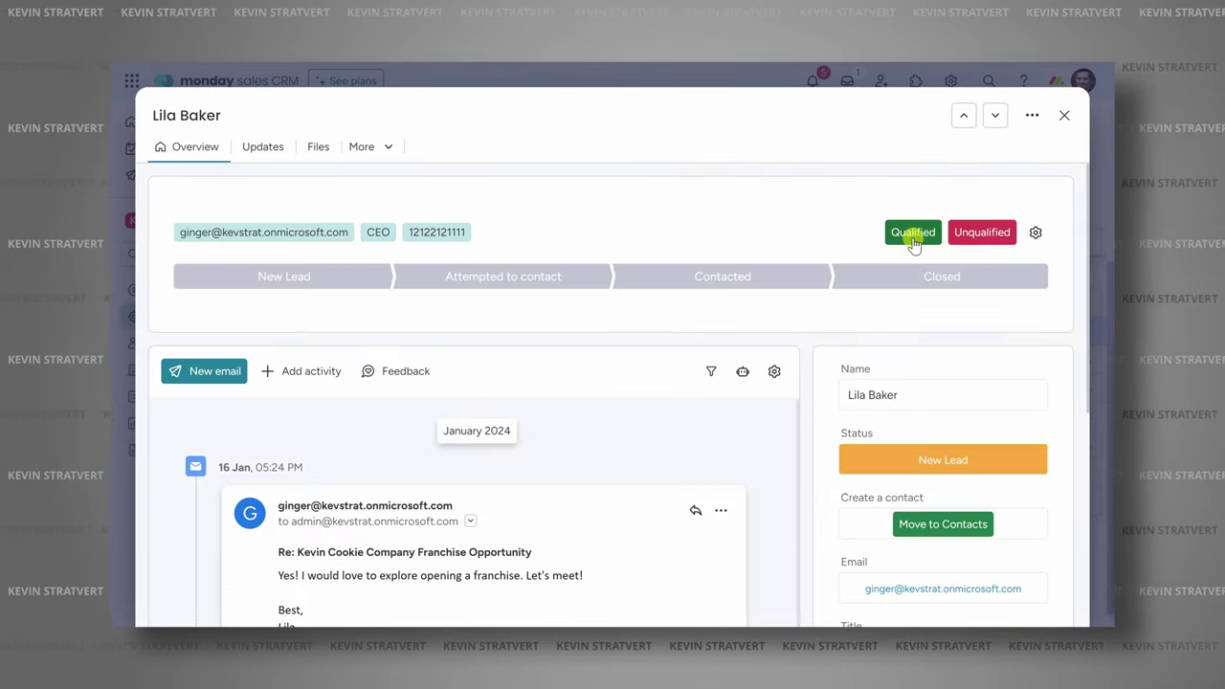
left_click(910, 234)
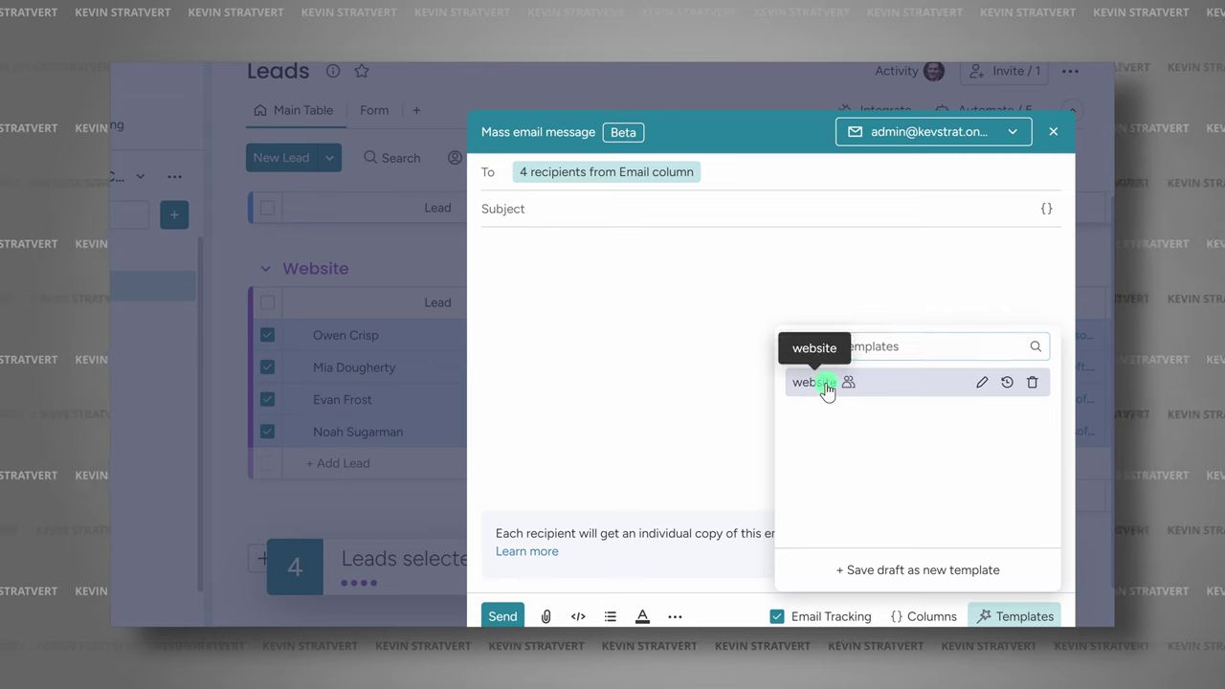
left_click(820, 382)
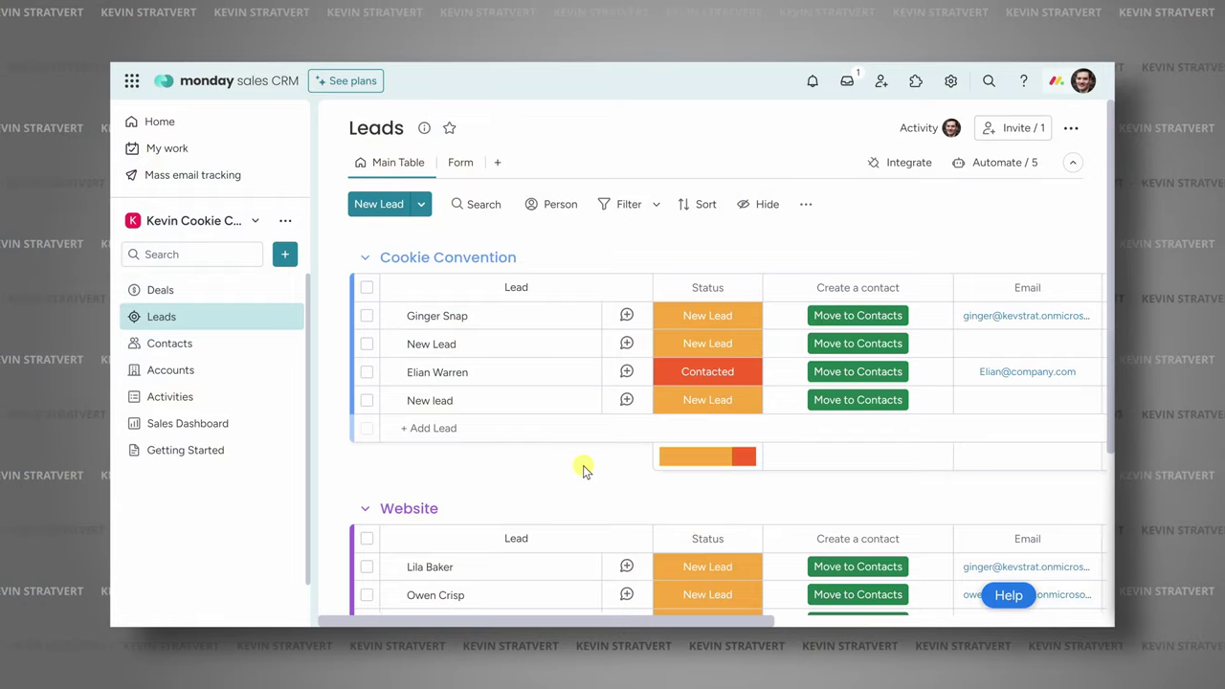
Continue through the sign-in pages toward the CRM workspace.
scroll(583, 465, "down", 5)
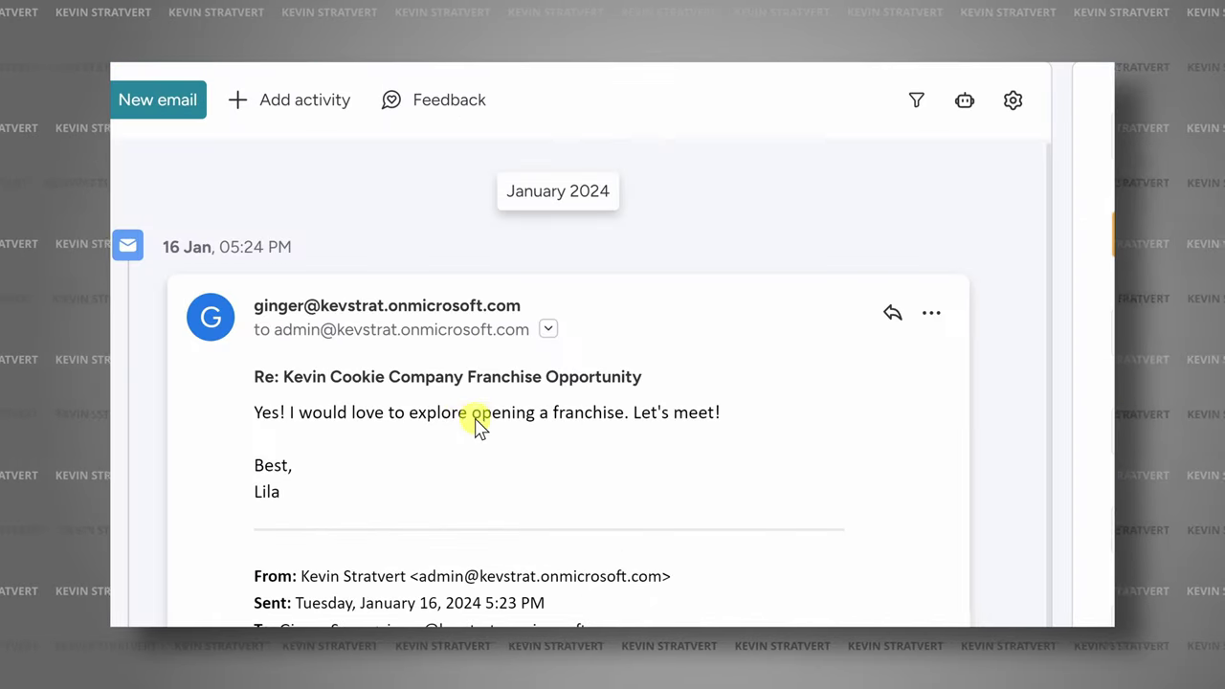
scroll(470, 402, "down", 2)
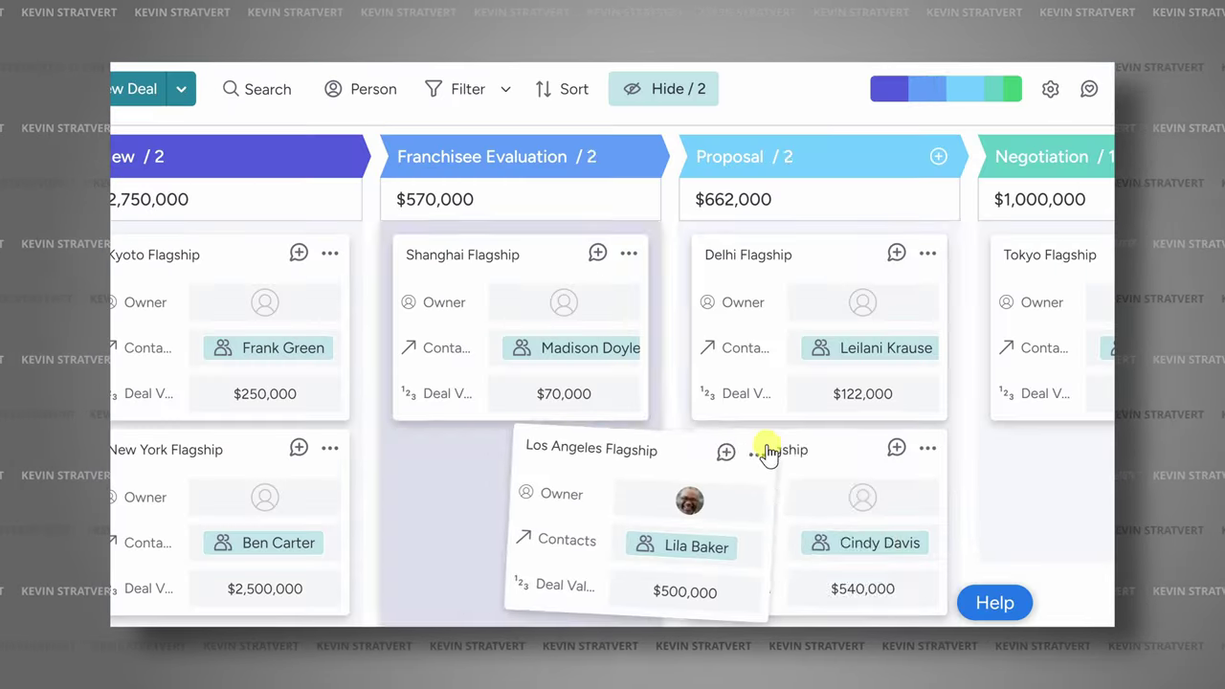
left_click_drag(769, 455, 864, 443)
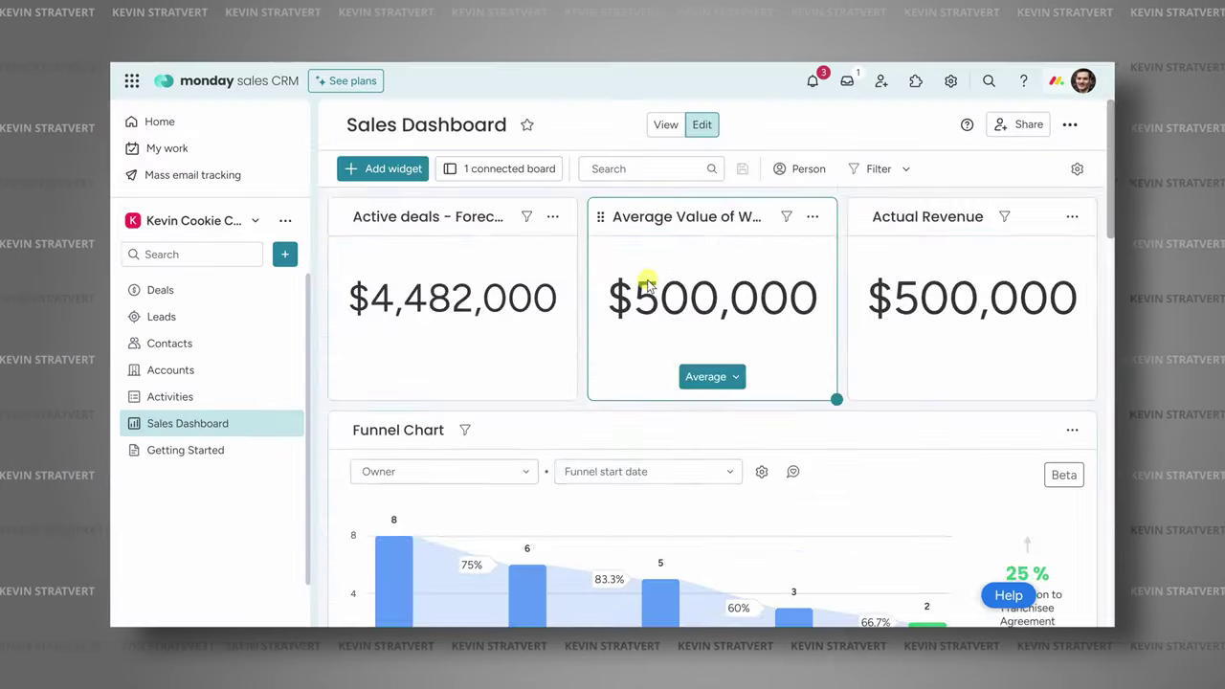
scroll(651, 285, "down", 3)
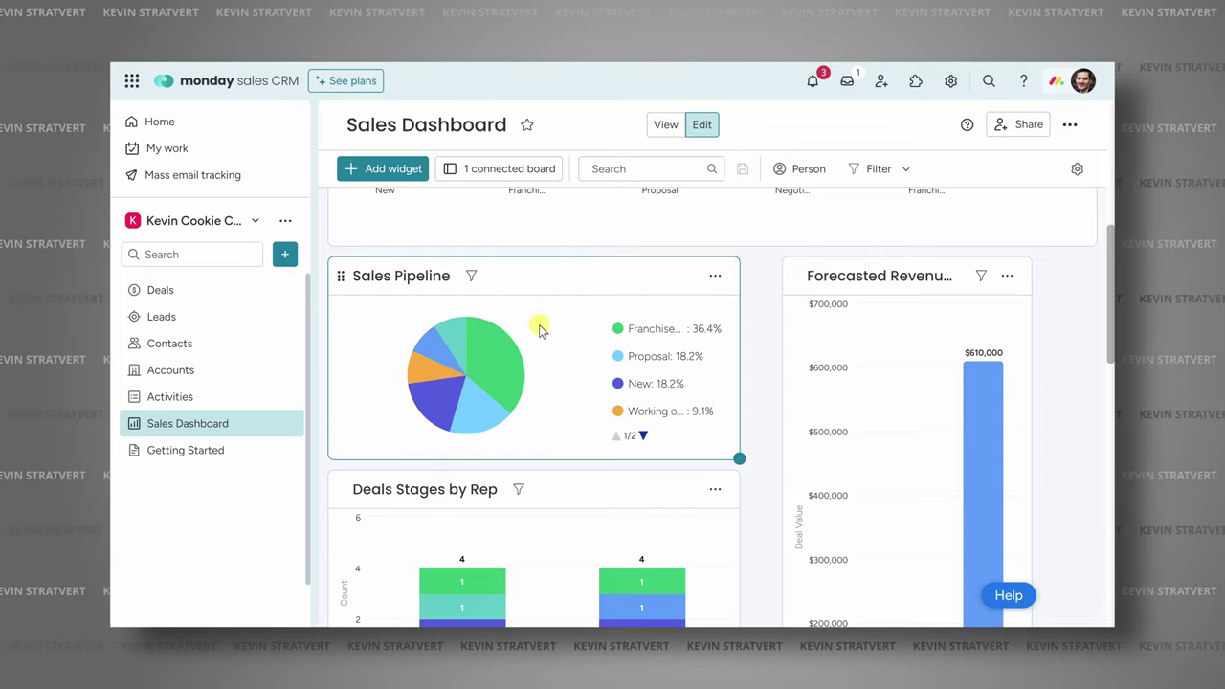
mouse_move(500, 349)
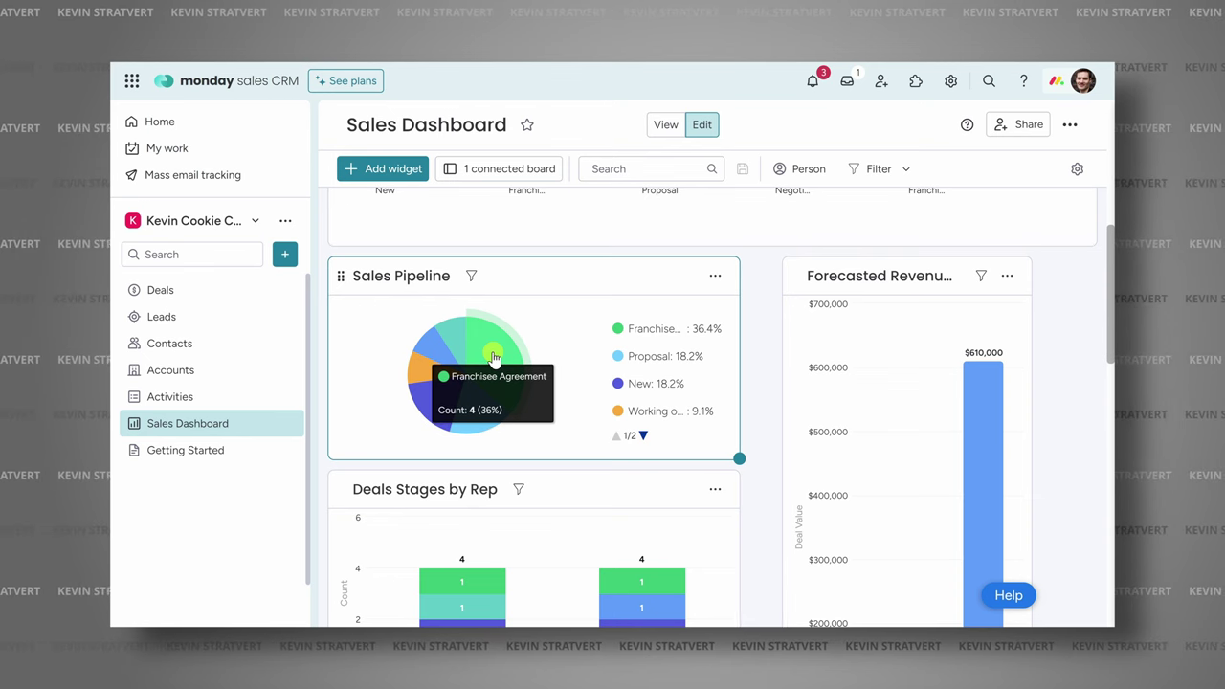
left_click(493, 357)
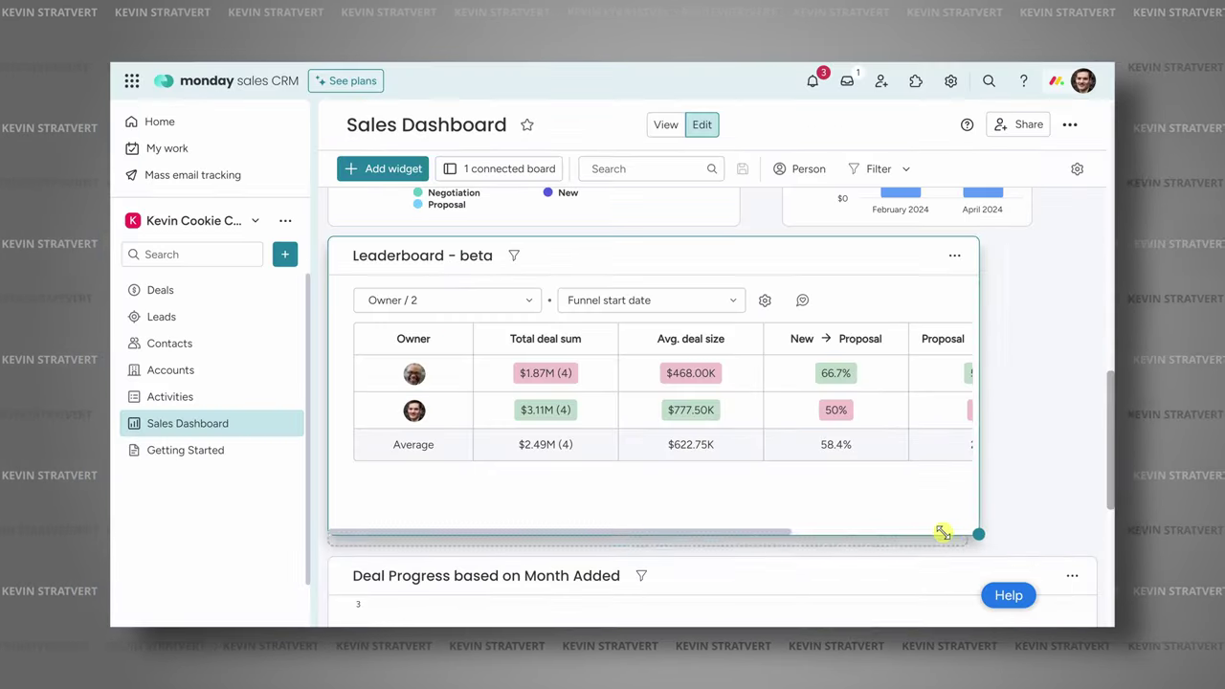
Enter 'Ginger Sn' and reach the CRM workspace Home page with its recent boards.
left_click_drag(943, 533, 717, 516)
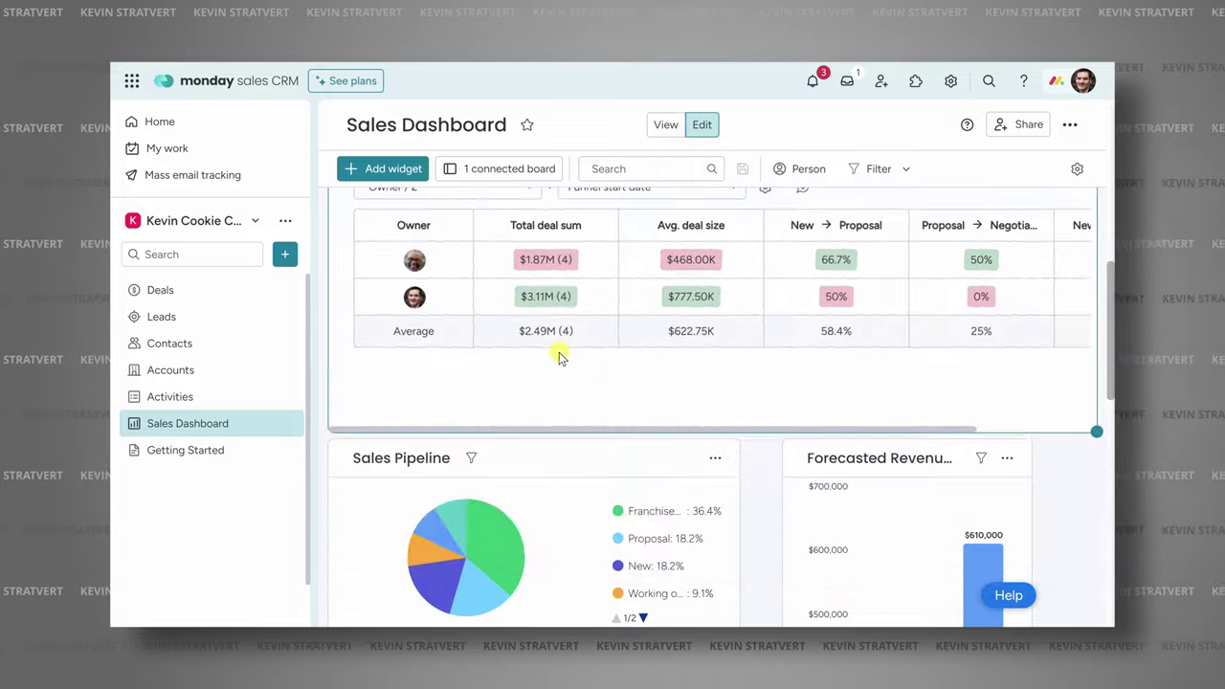
scroll(760, 456, "up", 6)
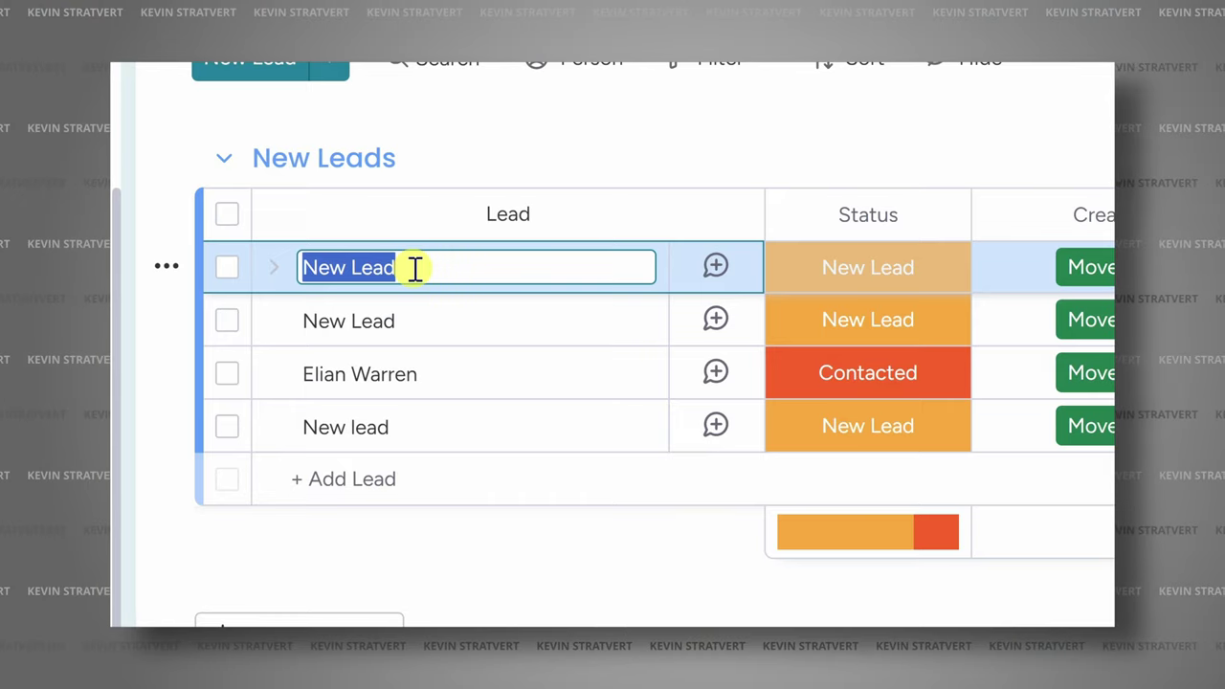
type("Ginger Snap")
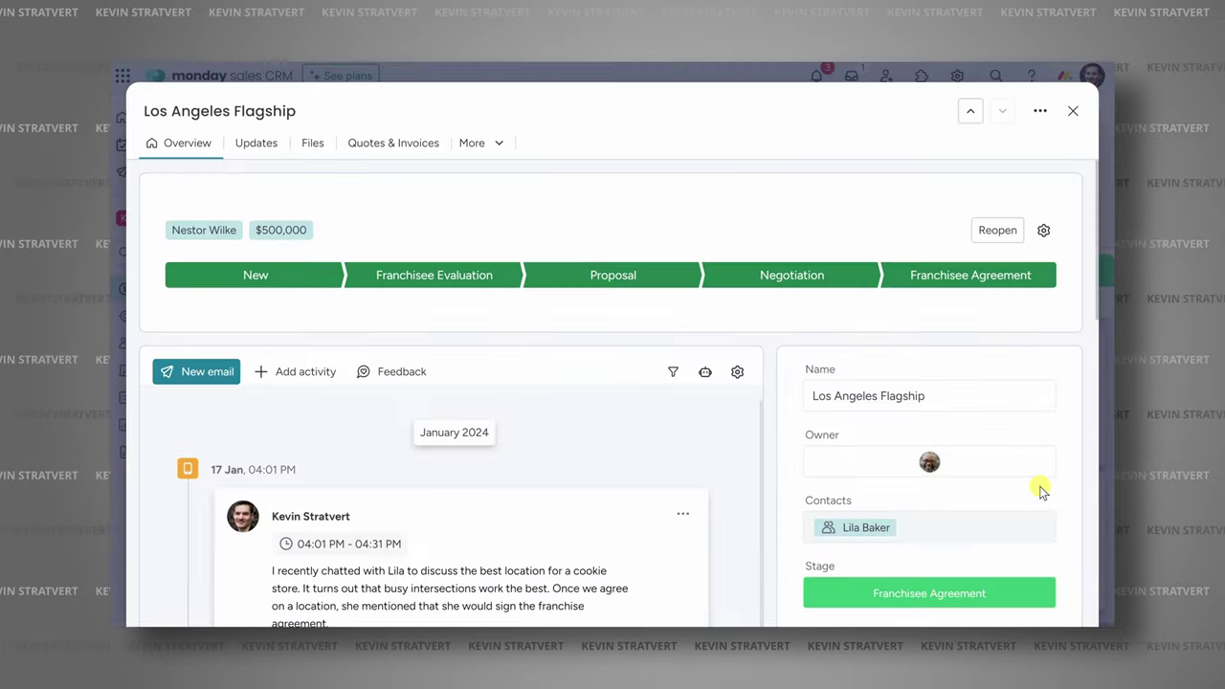
left_click(854, 401)
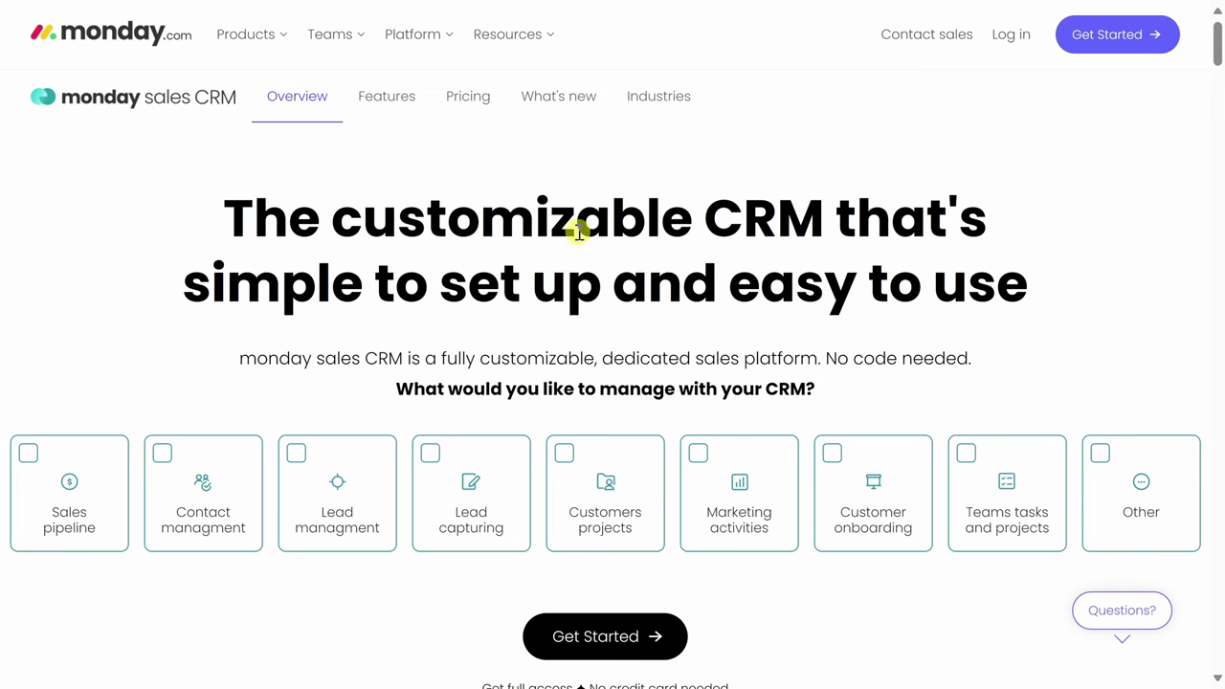
scroll(675, 328, "down", 2)
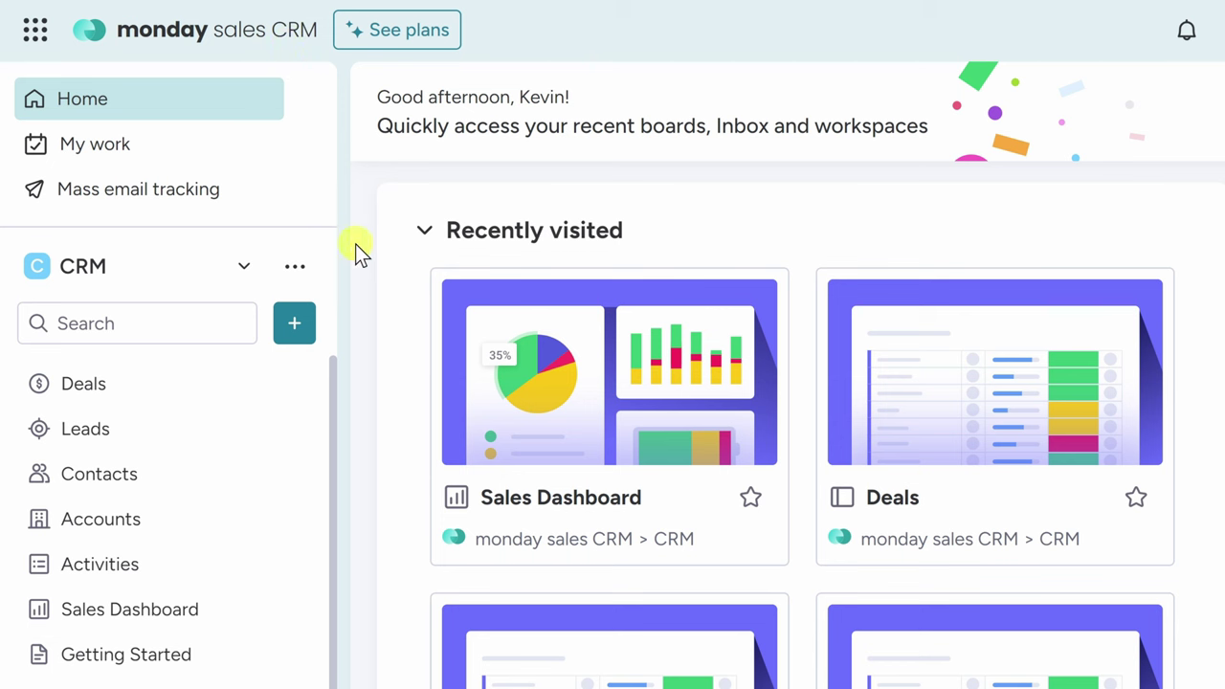
left_click(36, 38)
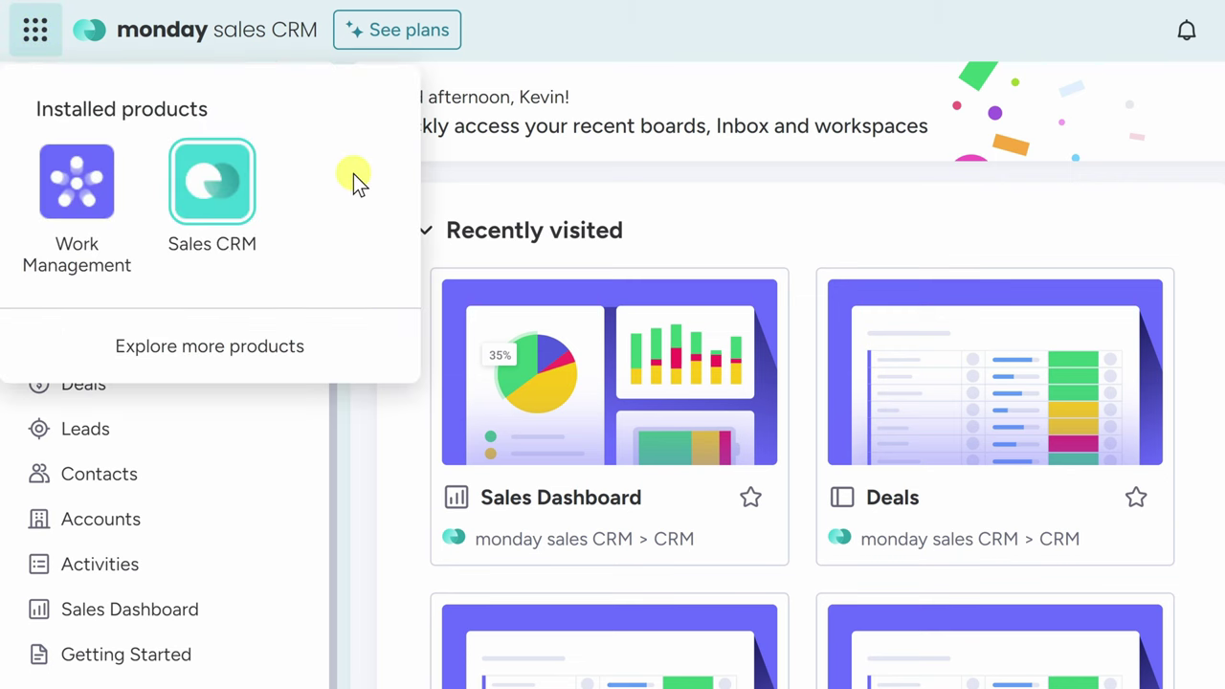
mouse_move(82, 204)
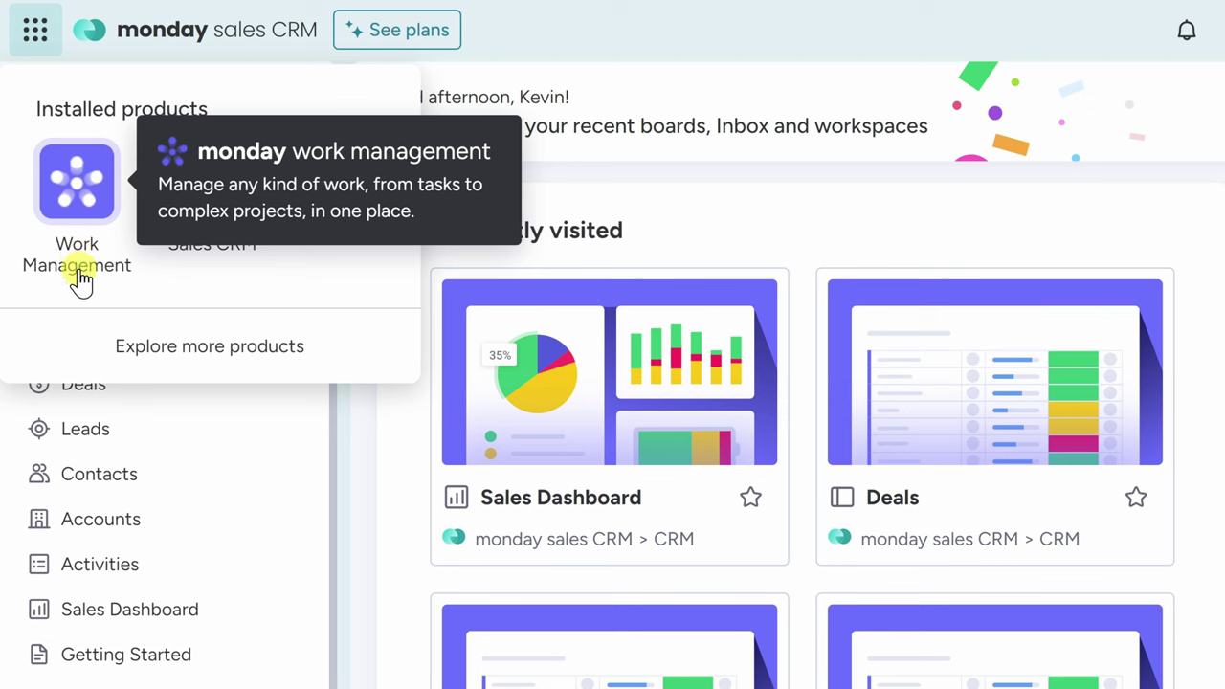
left_click(34, 35)
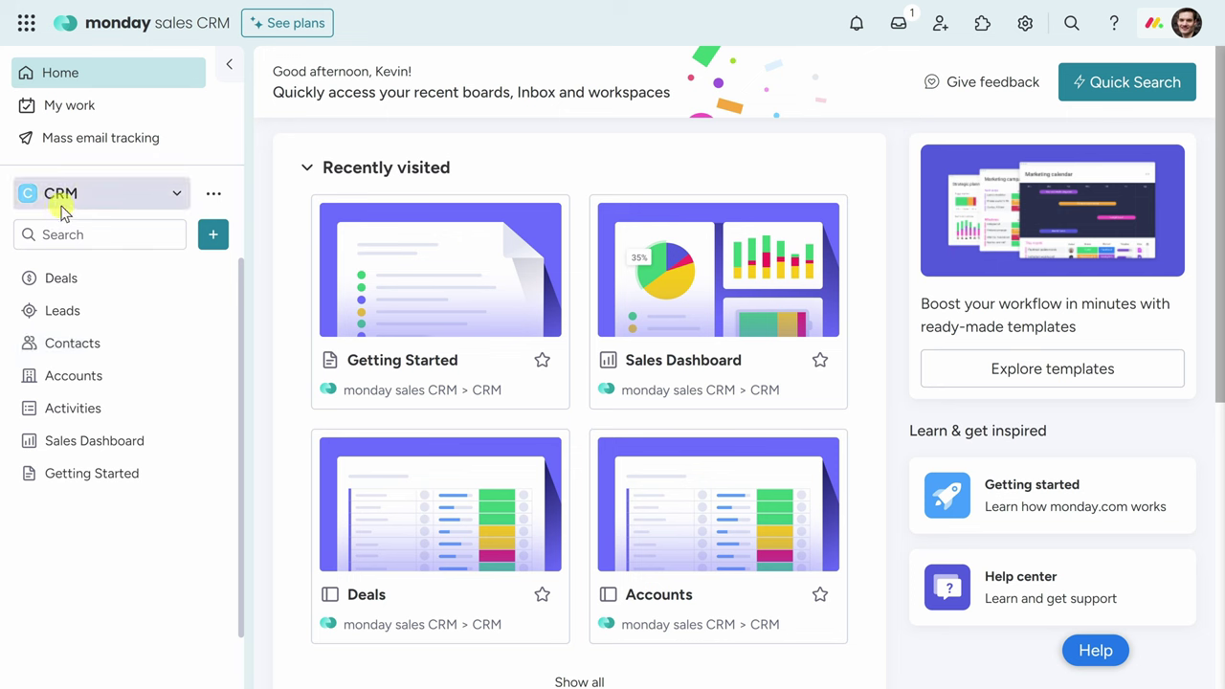
Rename the CRM workspace to Kevin Cookie Company Franchises.
left_click(212, 198)
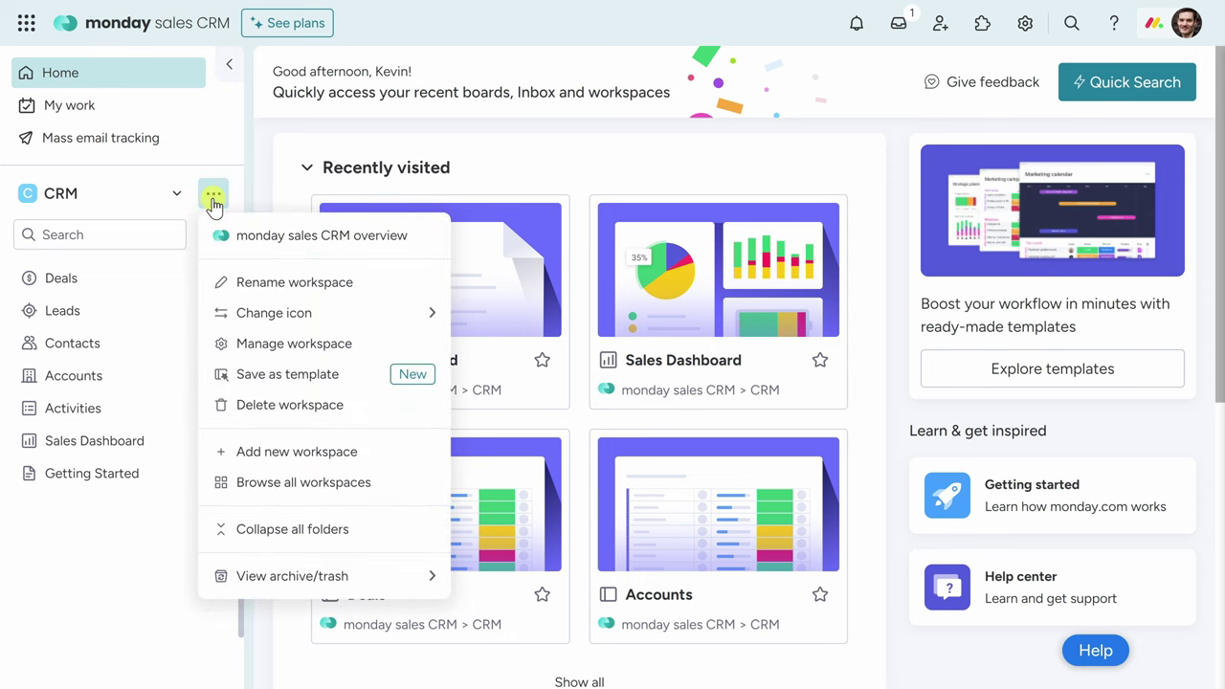
left_click(273, 283)
type("C")
key("BackSpace")
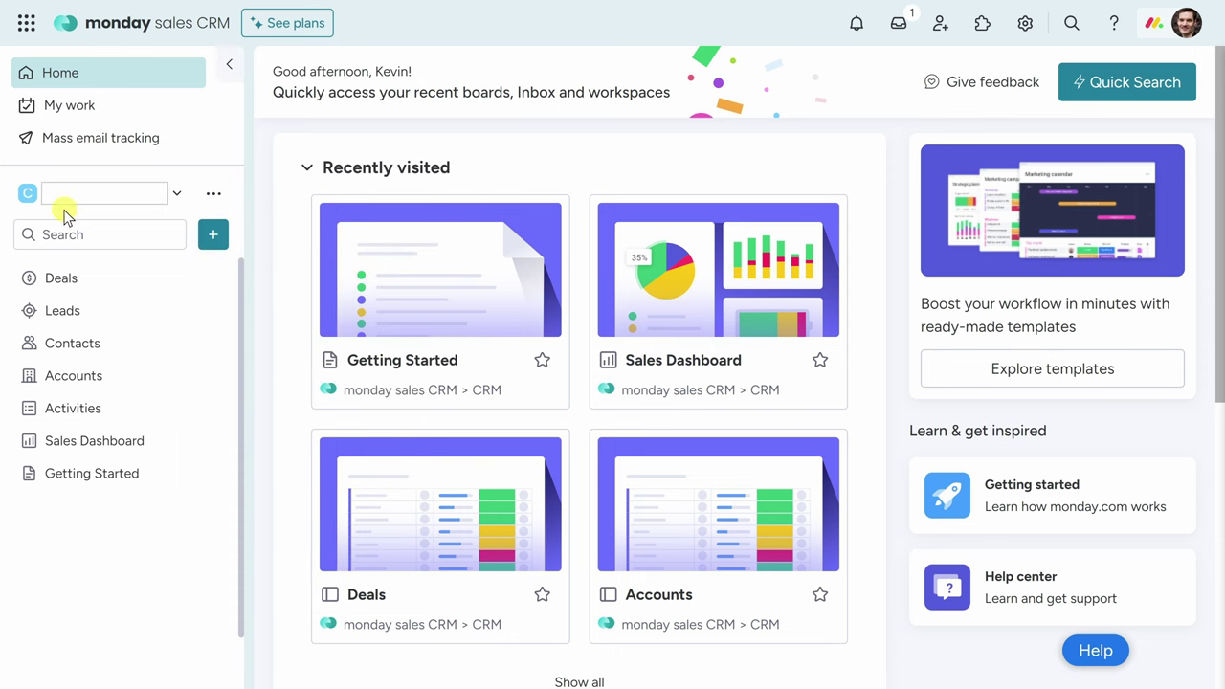
type("Company Franchises")
double_click(60, 192)
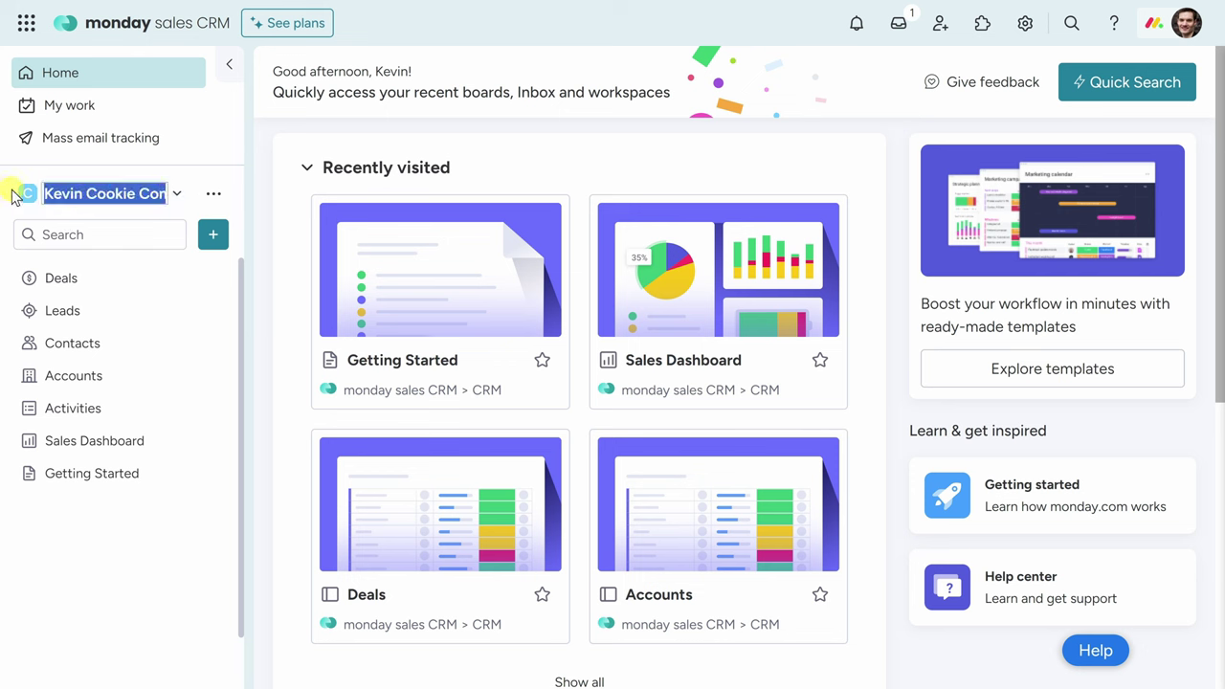
double_click(182, 196)
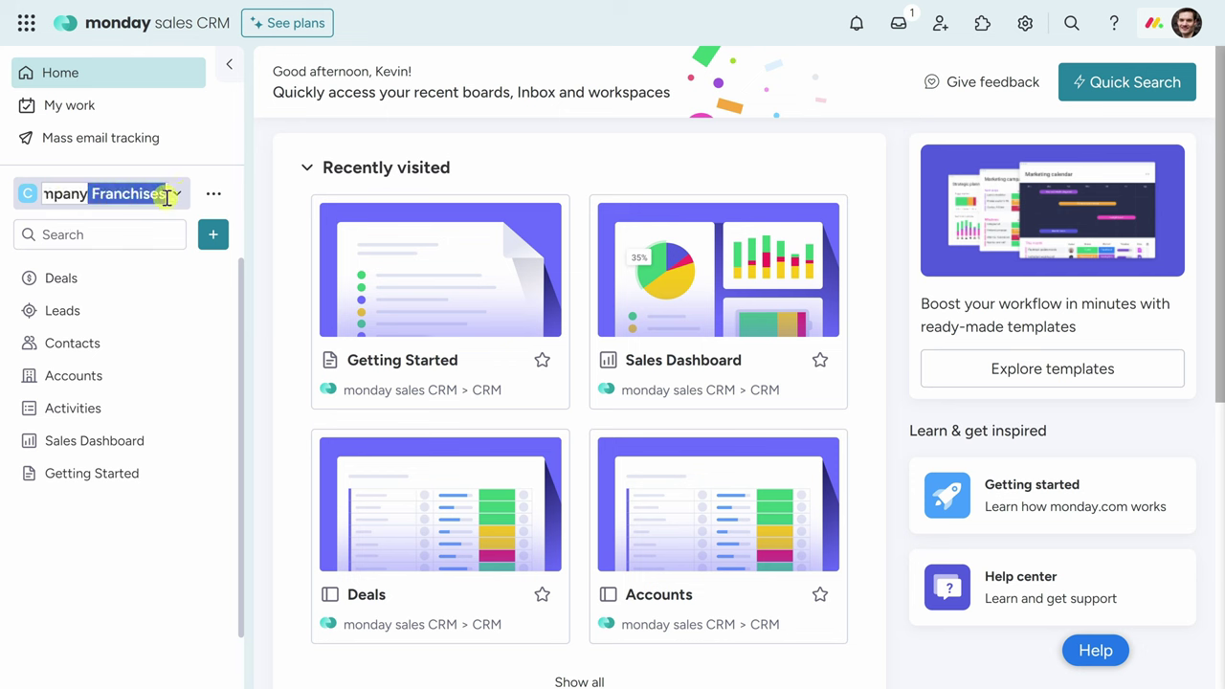
Give the workspace icon a red background and open the Leads board.
left_click(214, 195)
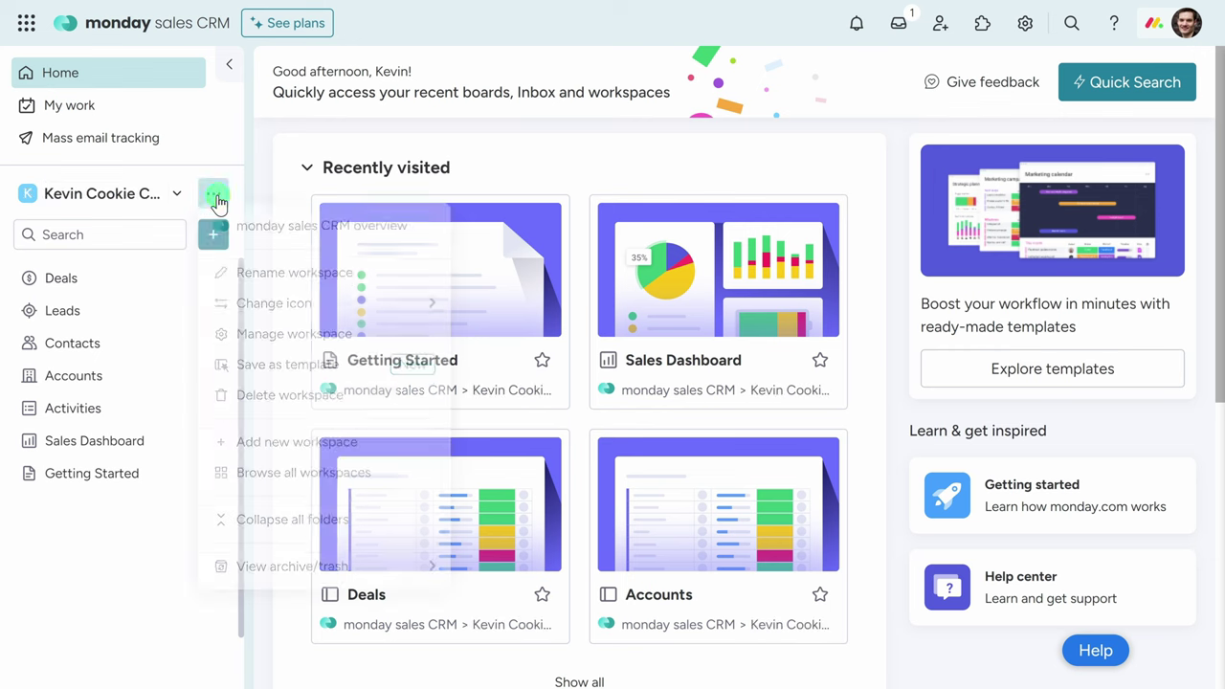
mouse_move(268, 312)
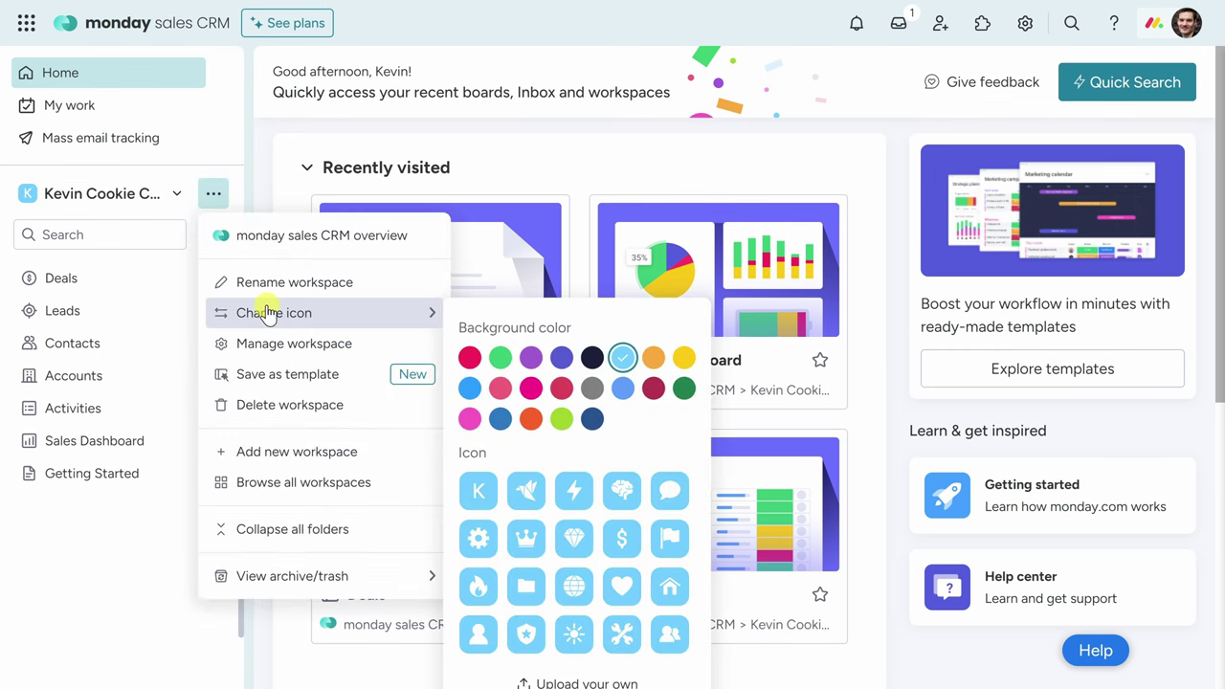
left_click(469, 357)
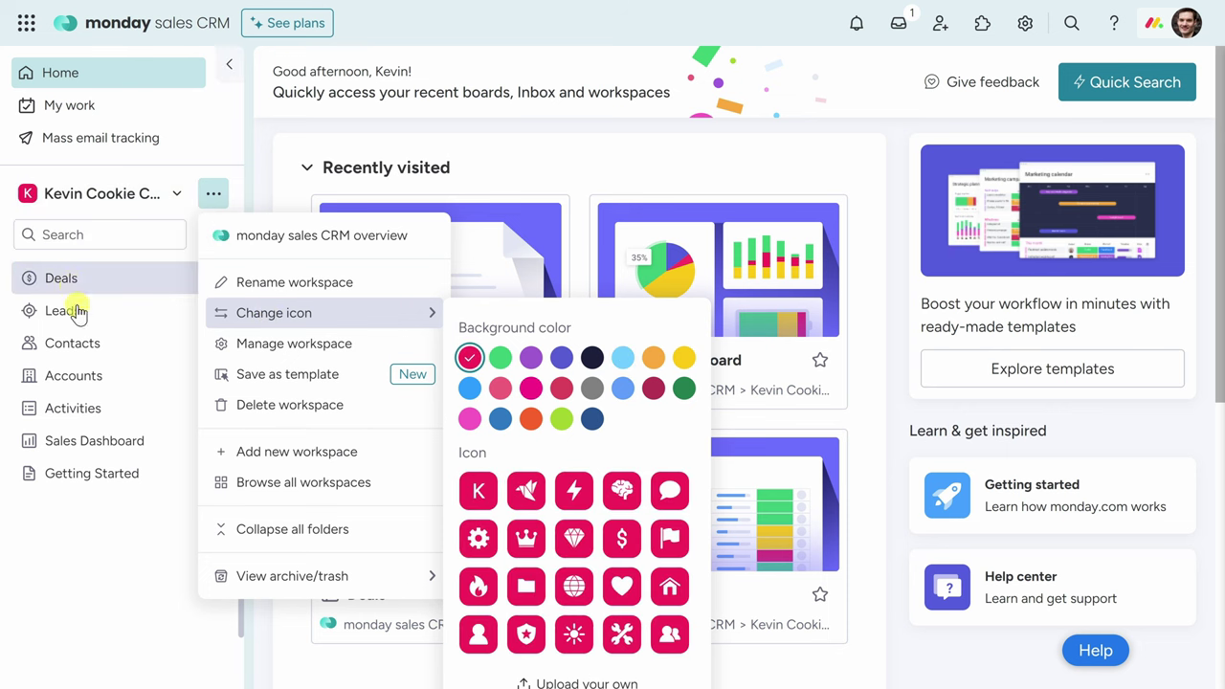
left_click(110, 524)
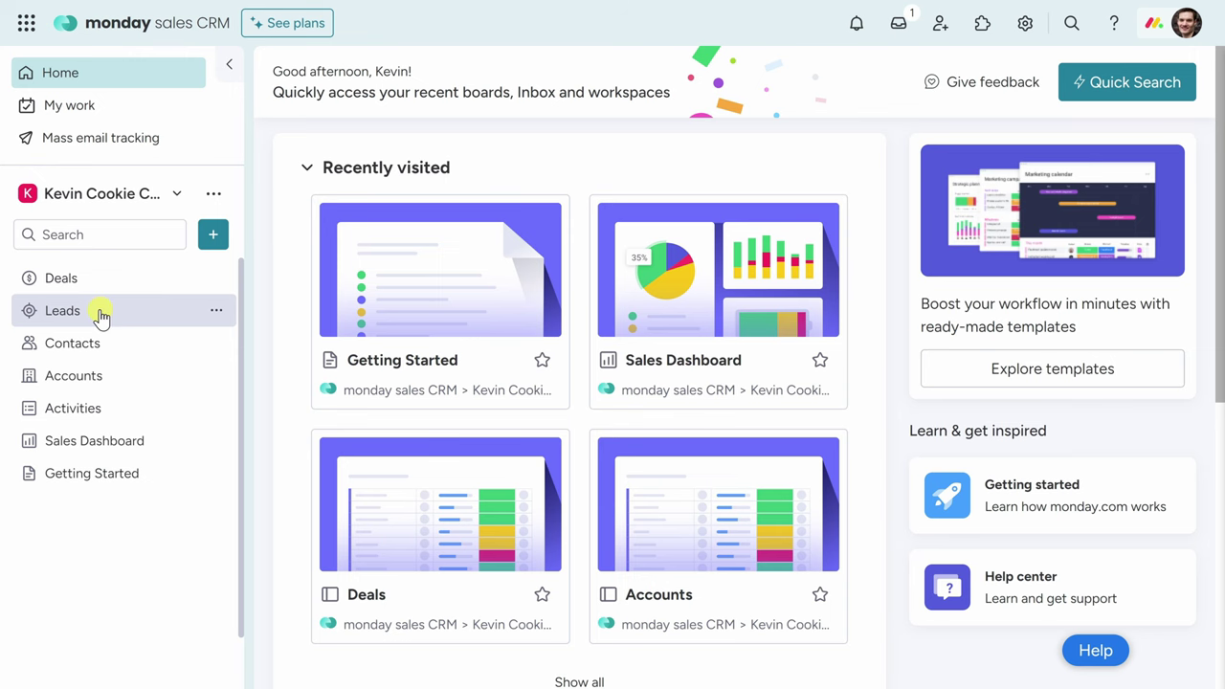
left_click(62, 310)
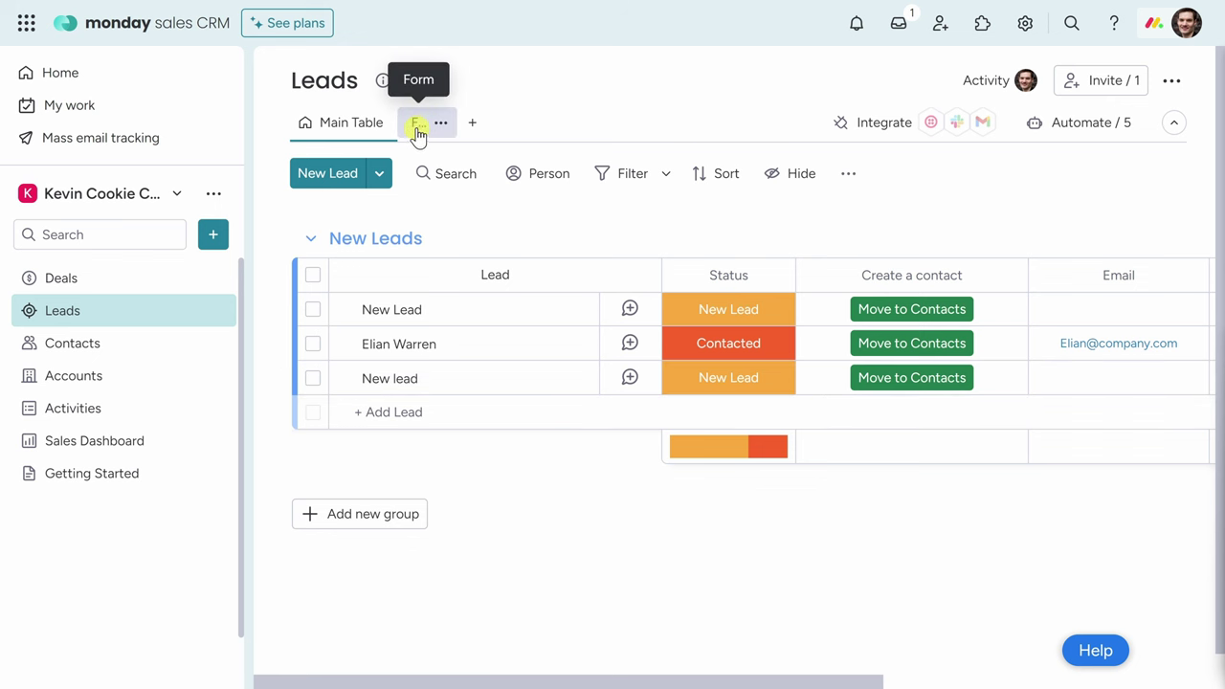
Add a lead, default-named New Lead, at the top of the New Leads group.
left_click(380, 175)
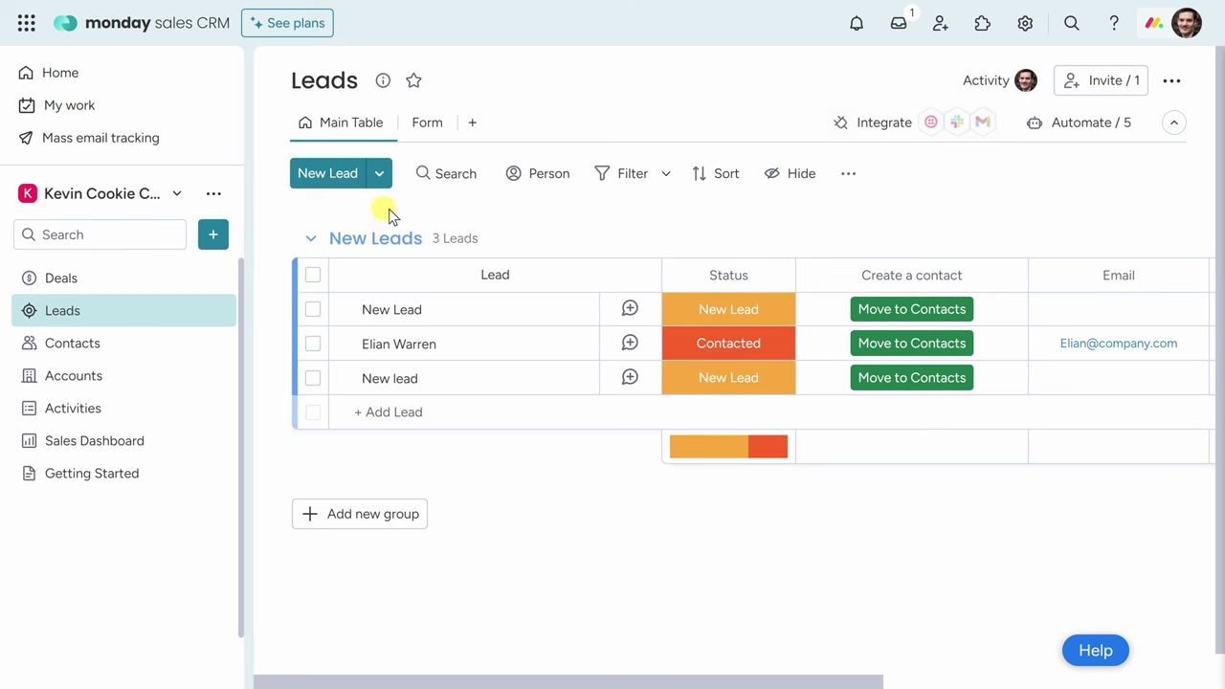
left_click(328, 178)
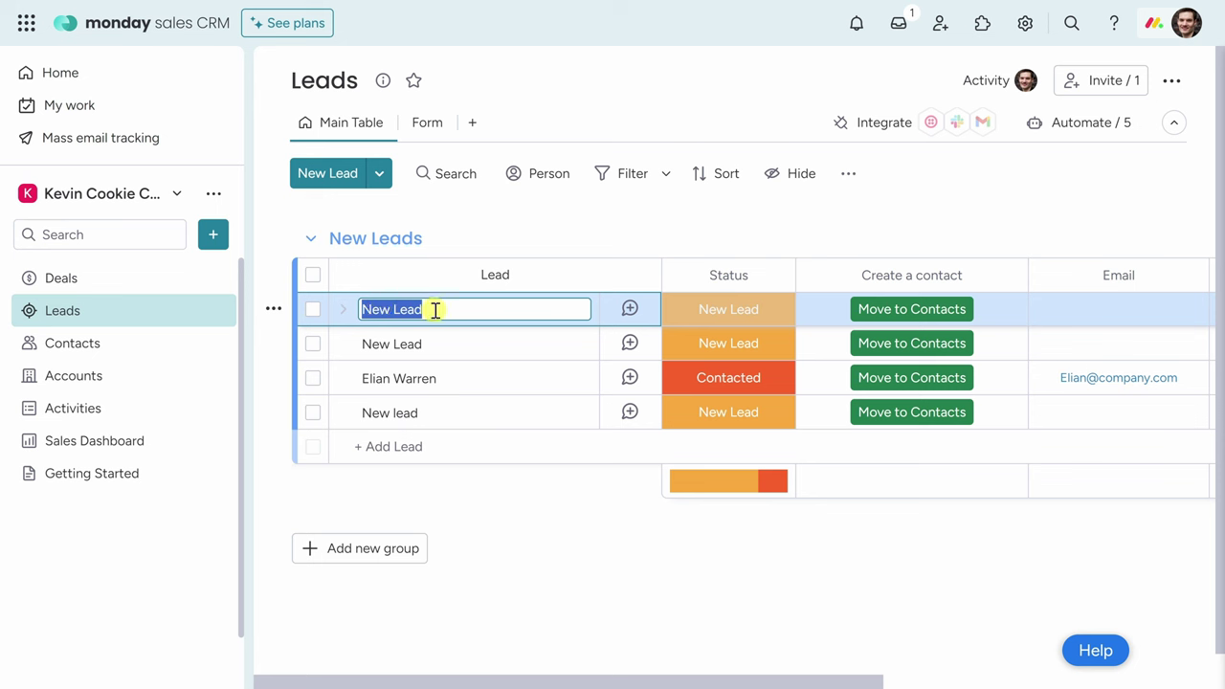
Enter Ginger Snap as the top lead's name and confirm its New Lead status label.
type("Ginger Snap")
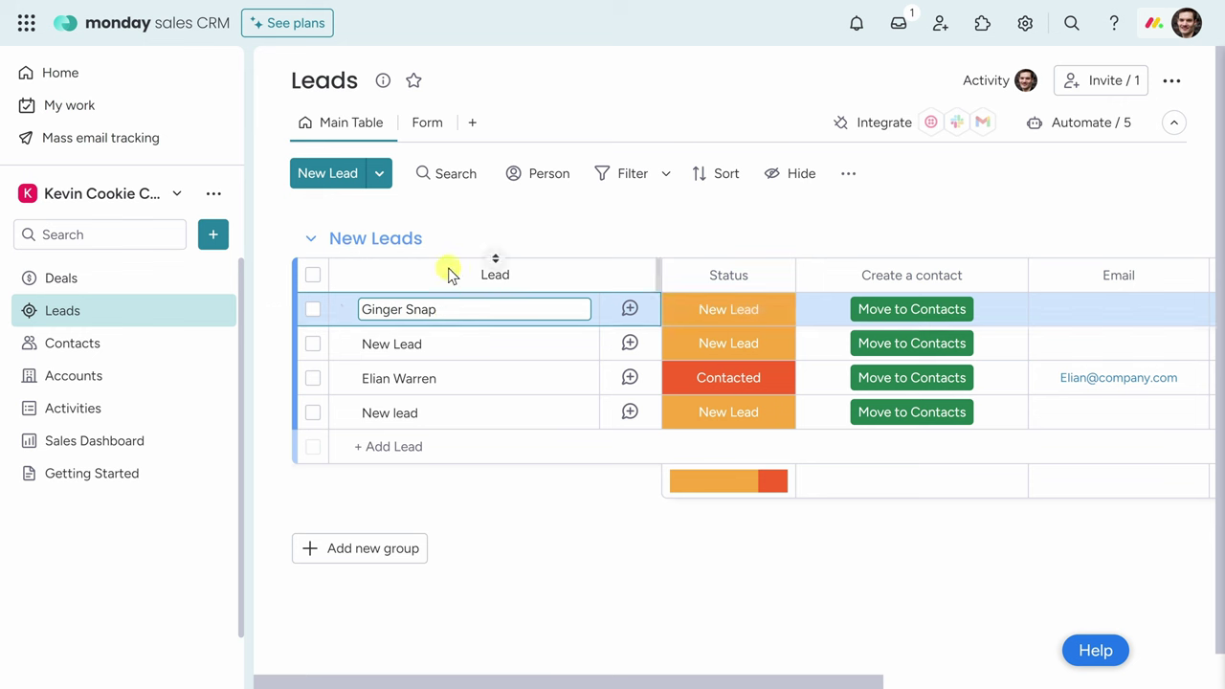
left_click(738, 312)
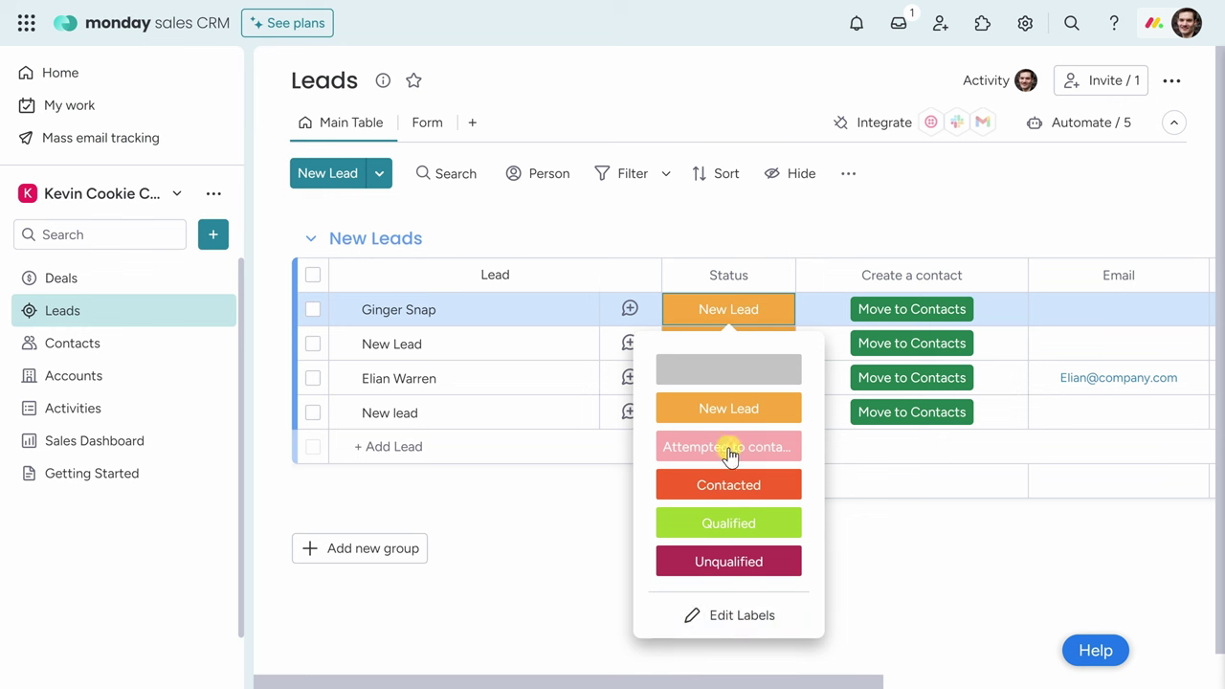
left_click(729, 410)
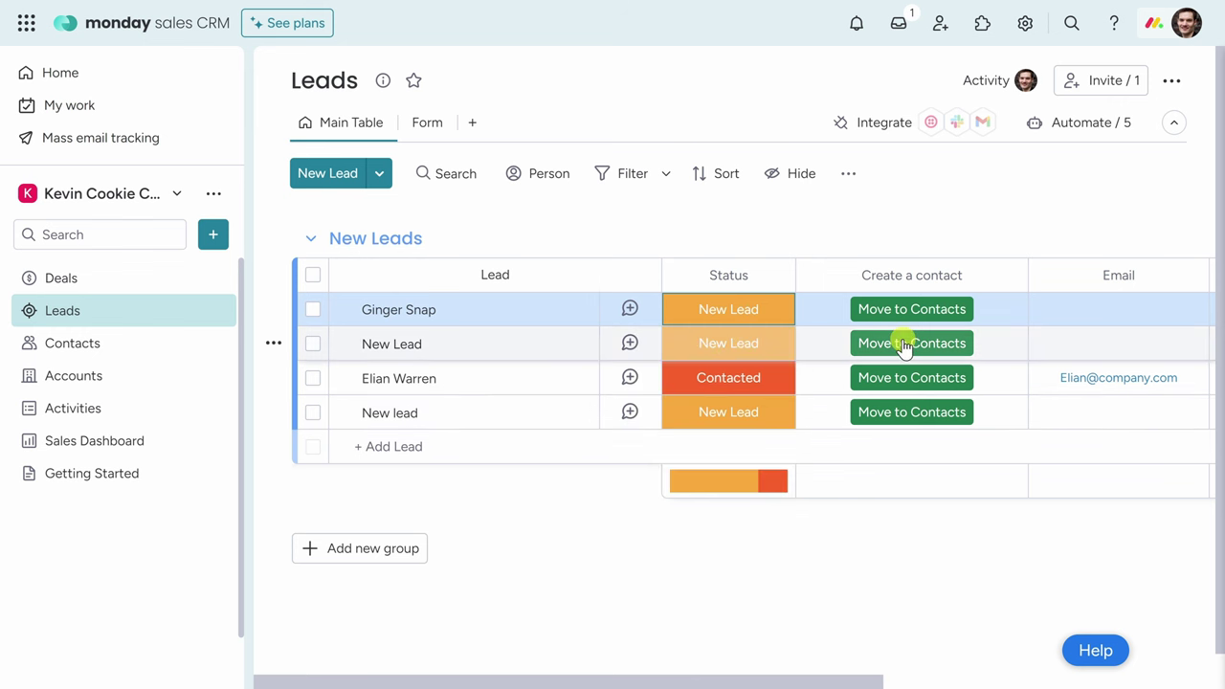
left_click_drag(810, 678, 1050, 660)
left_click(775, 311)
left_click(919, 309)
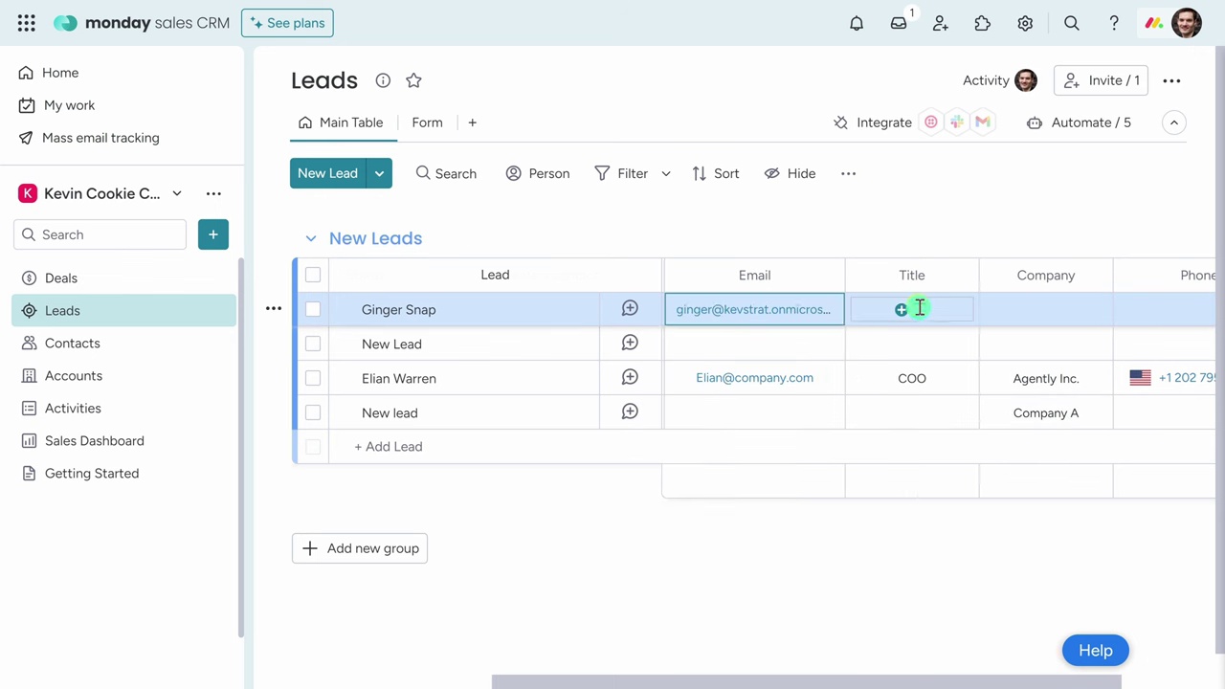
left_click(916, 334)
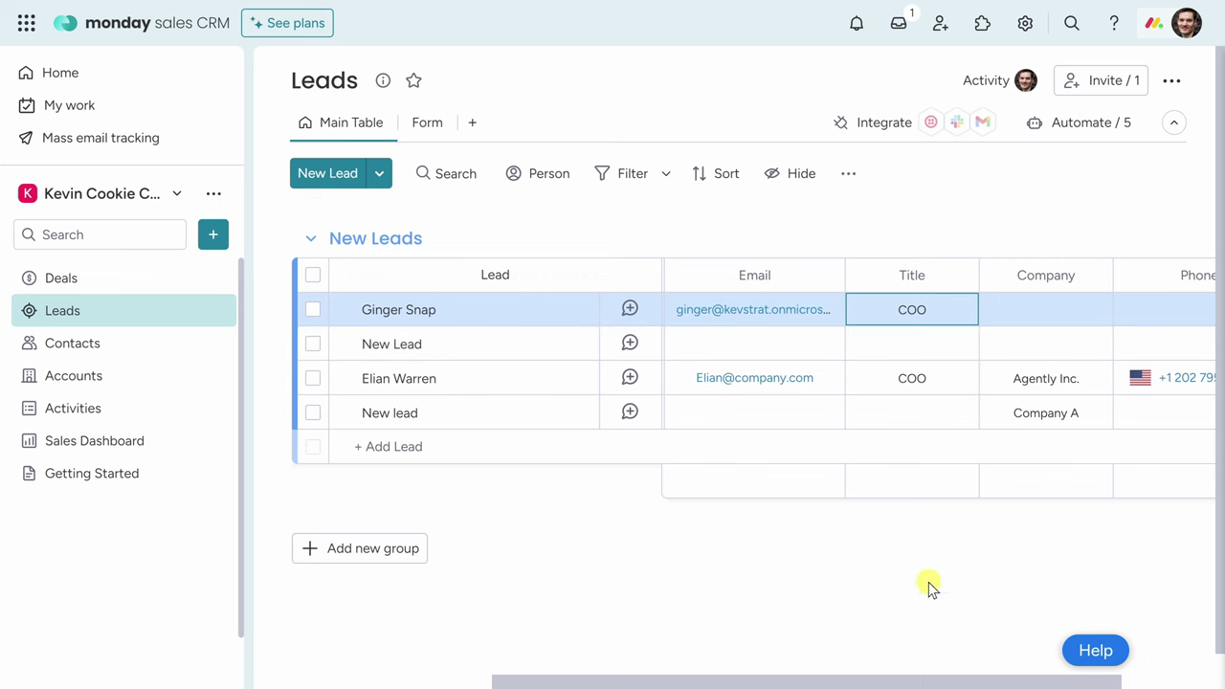
Set Ginger Snap's company to United Cookies and enter the phone number.
left_click_drag(924, 678, 1047, 667)
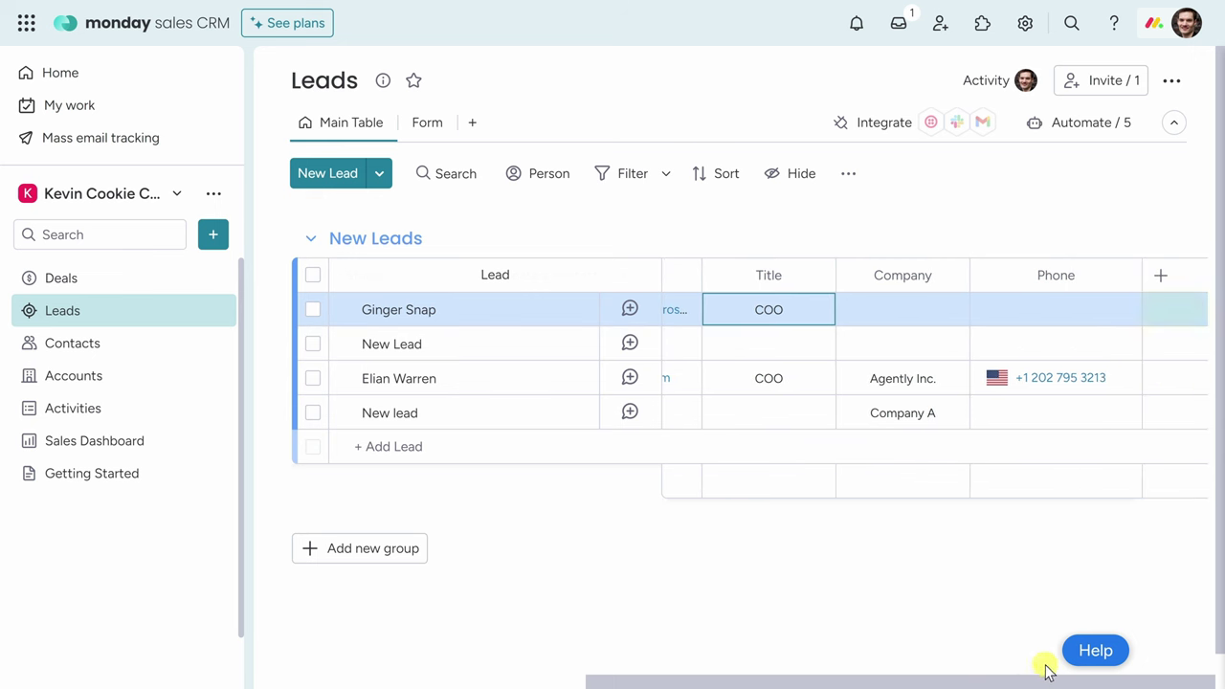
left_click(928, 313)
type("United Cookies")
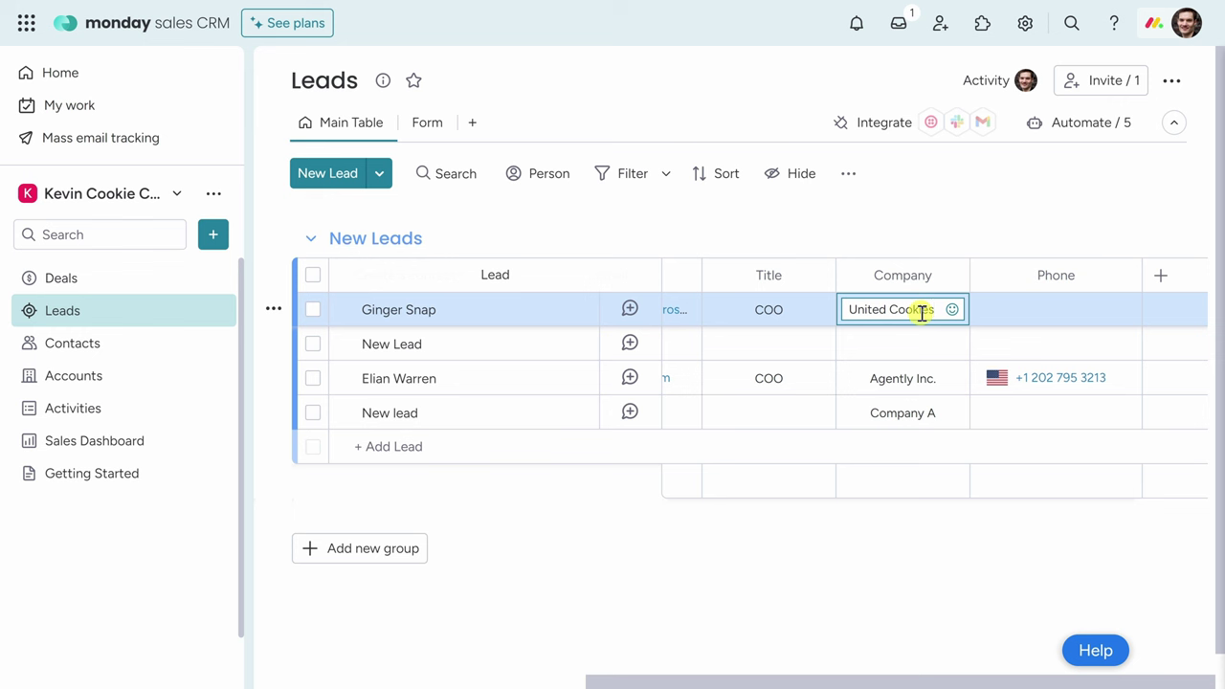
left_click(1011, 309)
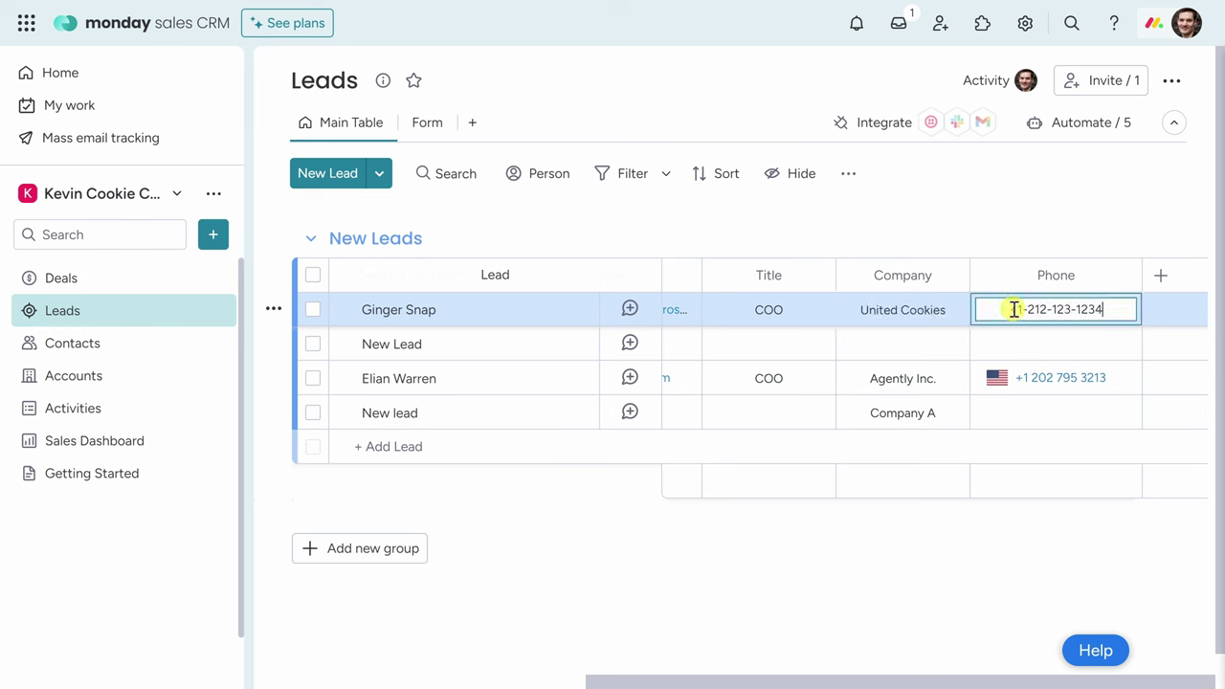
left_click(961, 543)
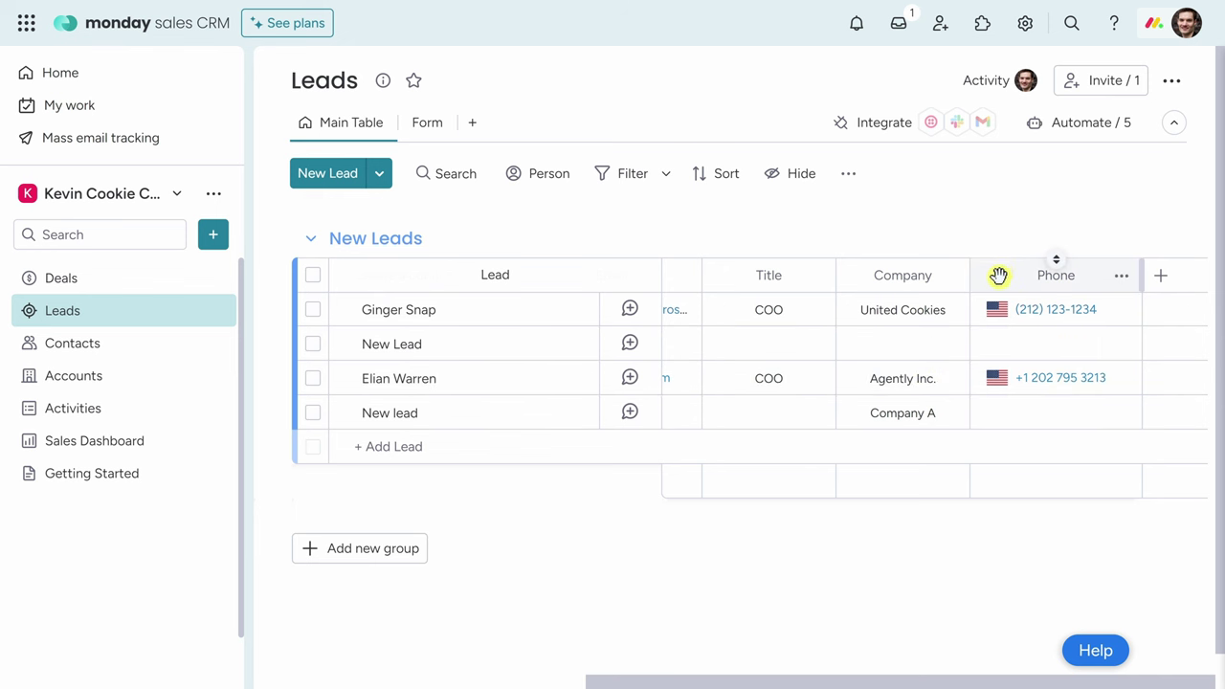
Place Phone before Company and add a Comments column from the Core CRM choices.
left_click_drag(1000, 277, 885, 278)
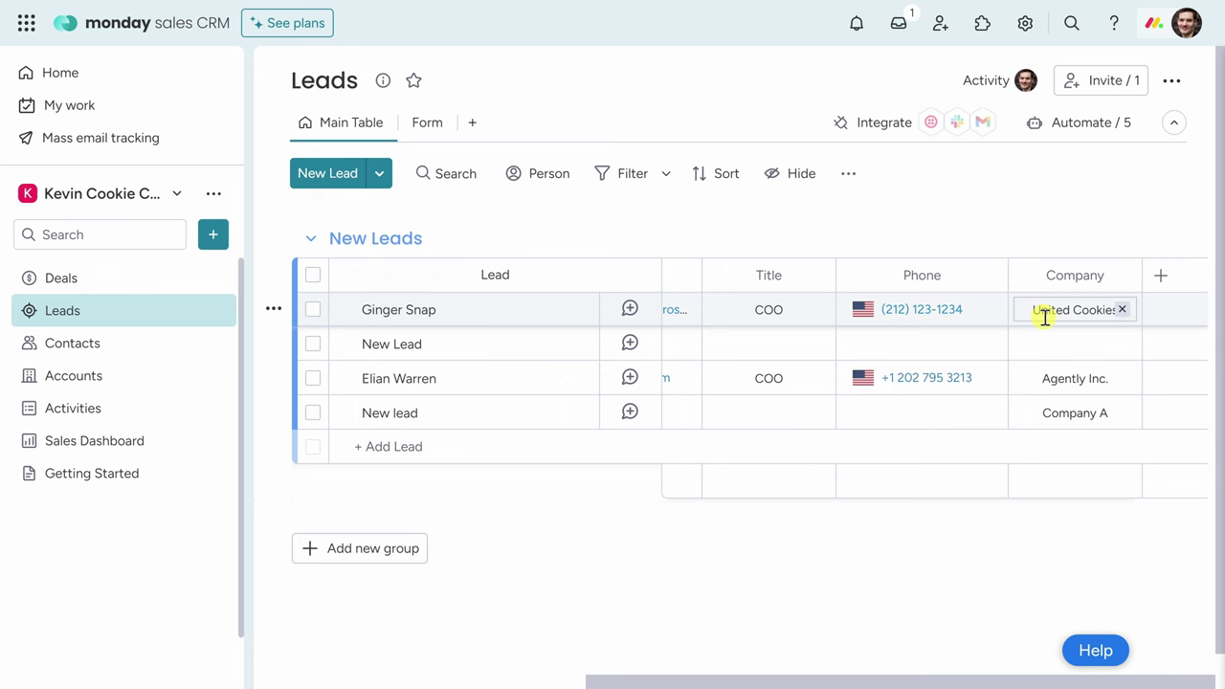
left_click(1160, 280)
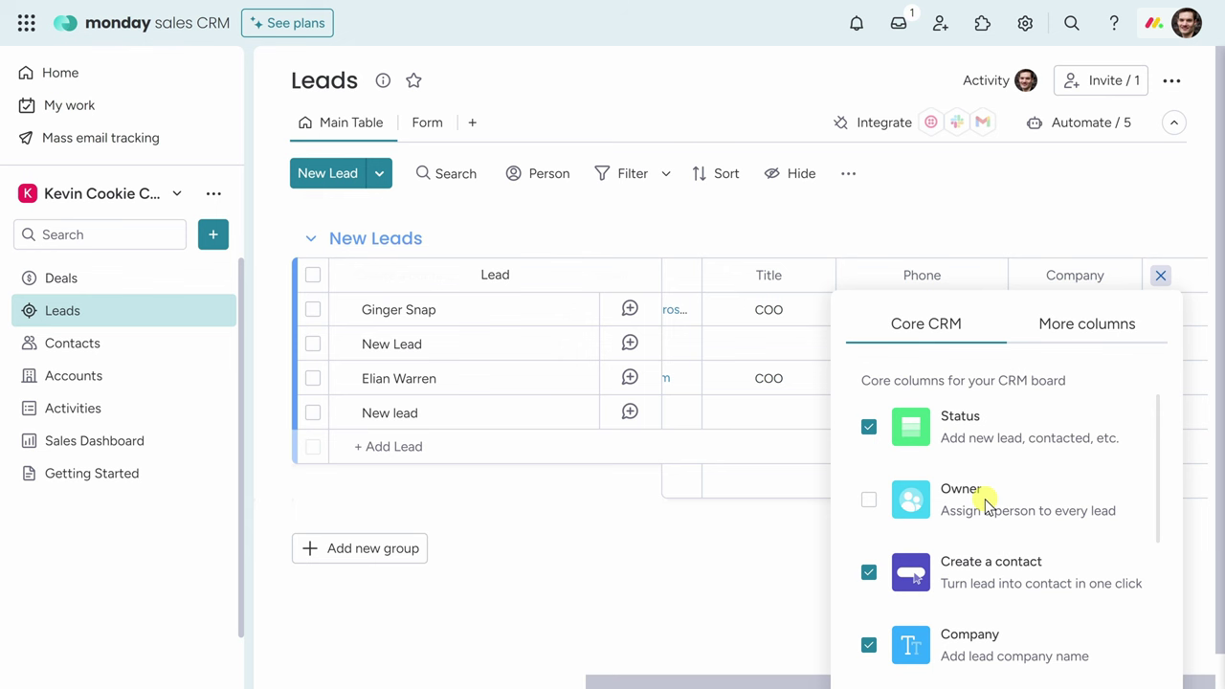
scroll(986, 503, "down", 5)
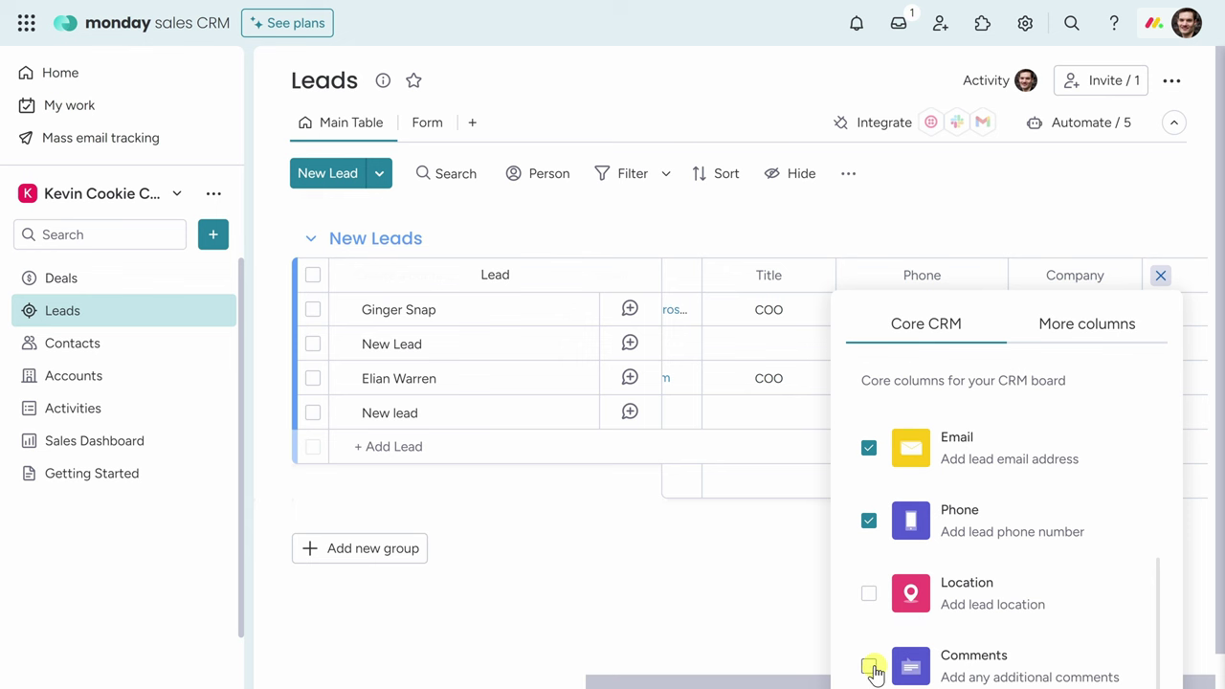
left_click(1068, 333)
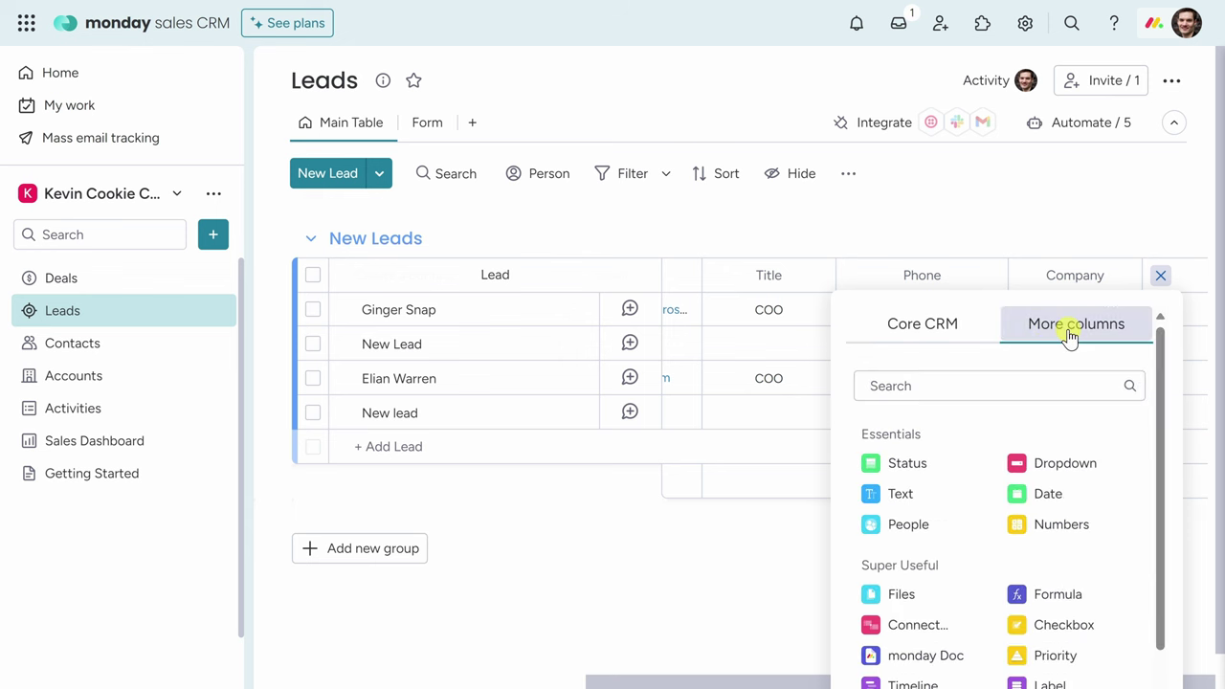
scroll(1000, 431, "down", 1)
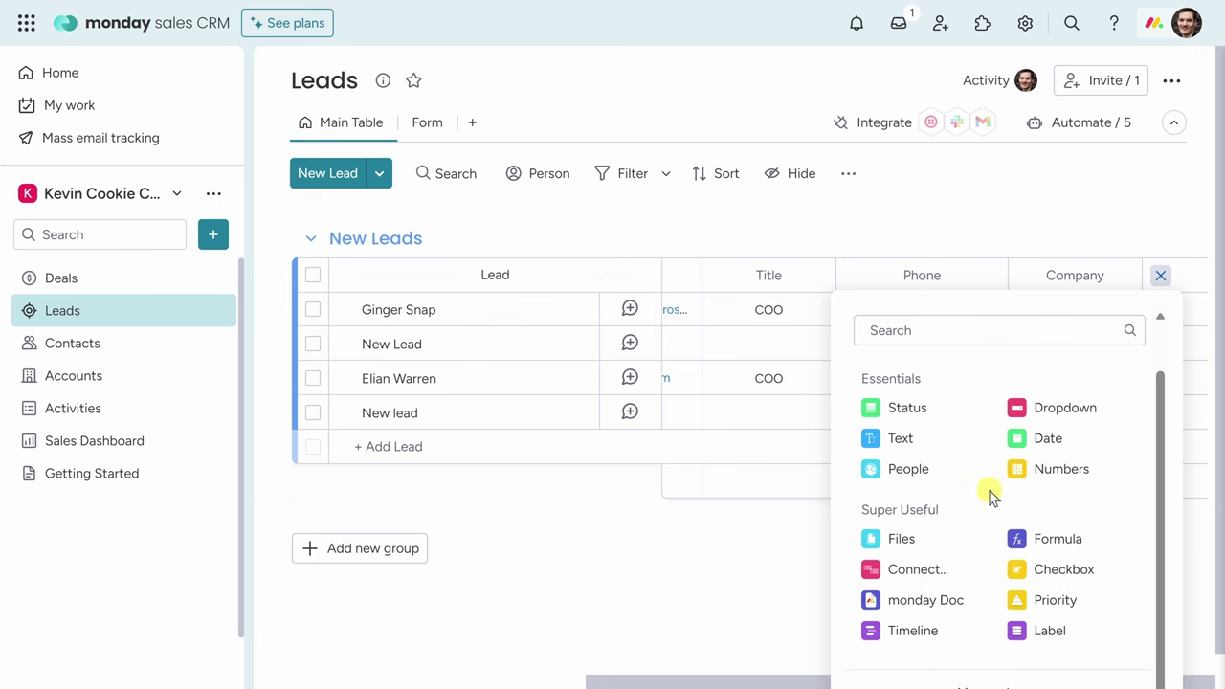
scroll(976, 512, "up", 1)
left_click(931, 330)
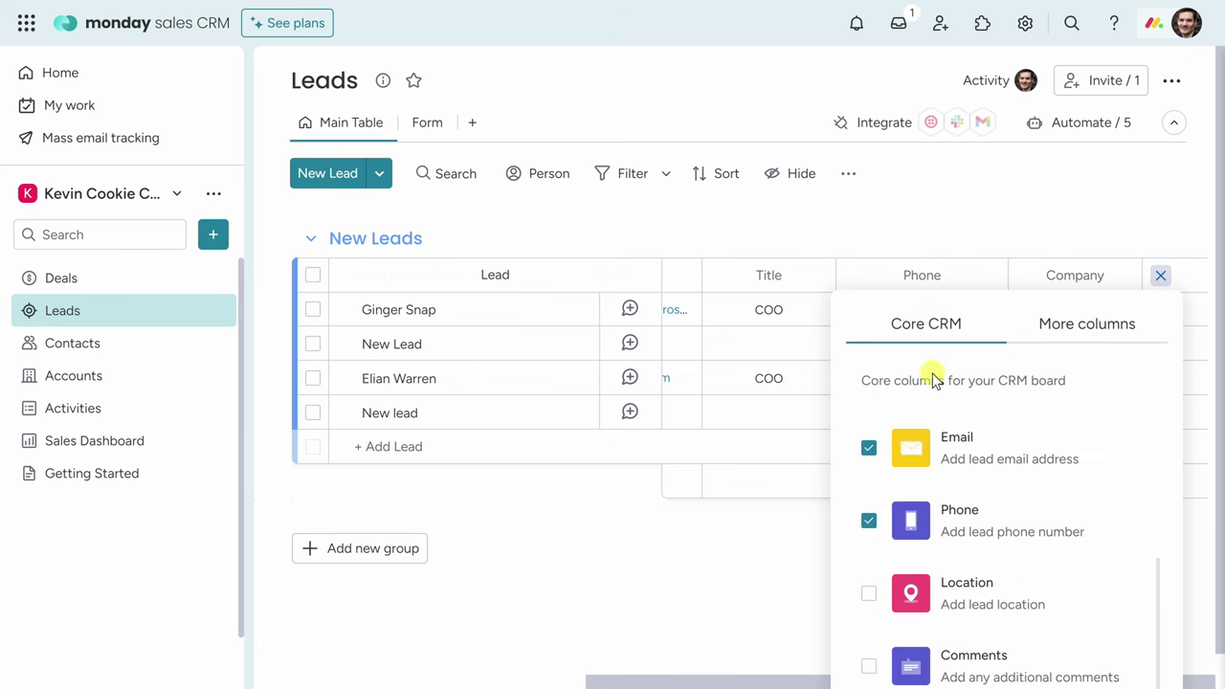
left_click(869, 667)
left_click(869, 667)
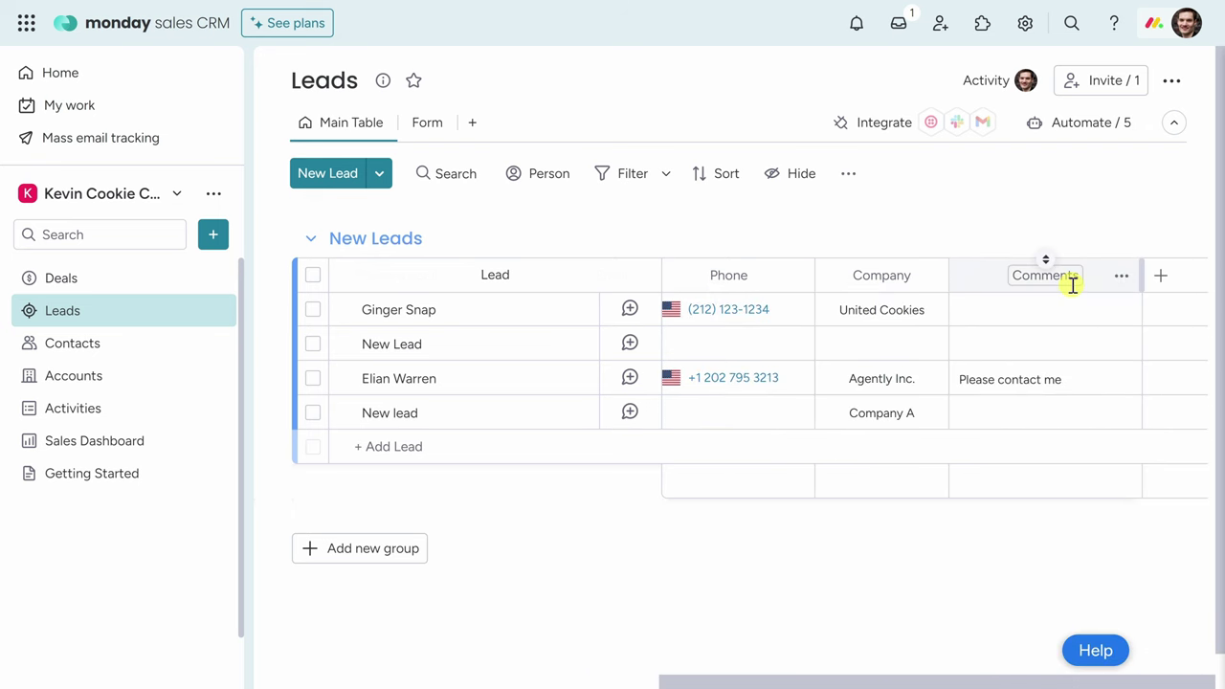
Paste 'I'm very excited about launching a new location. Let's chat soon!' into Ginger Snap's Comments cell.
left_click(1014, 309)
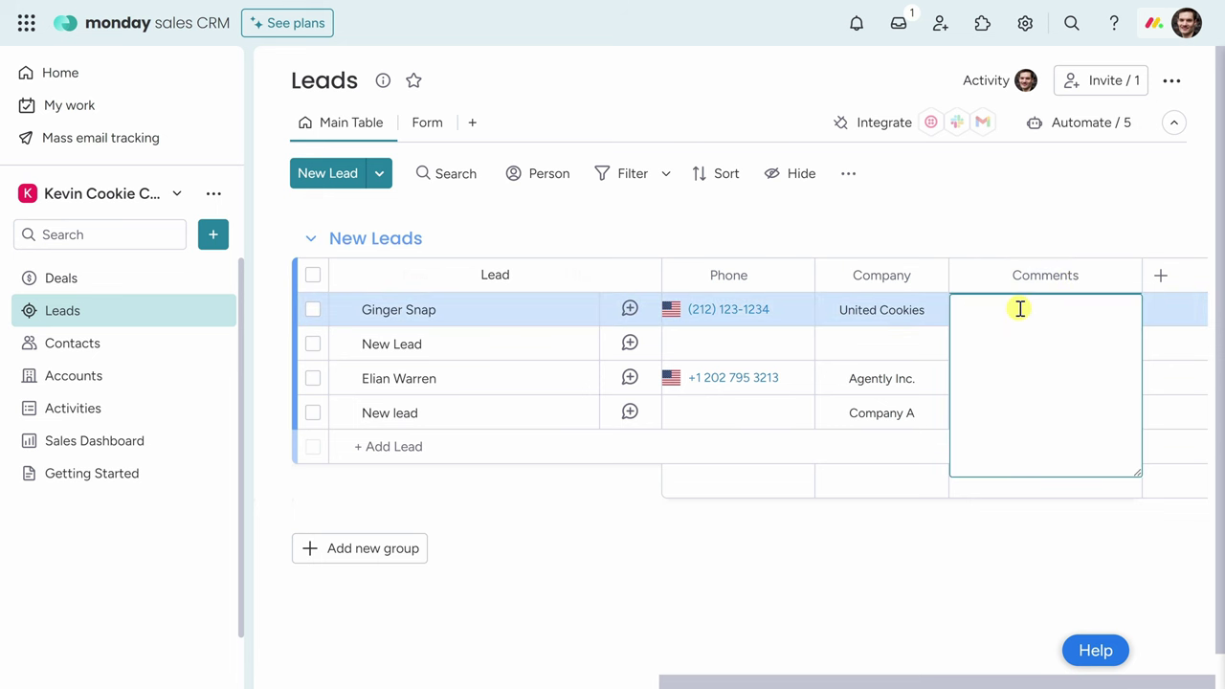
type("I'm very excited about launching a new location. Let's chat soon!")
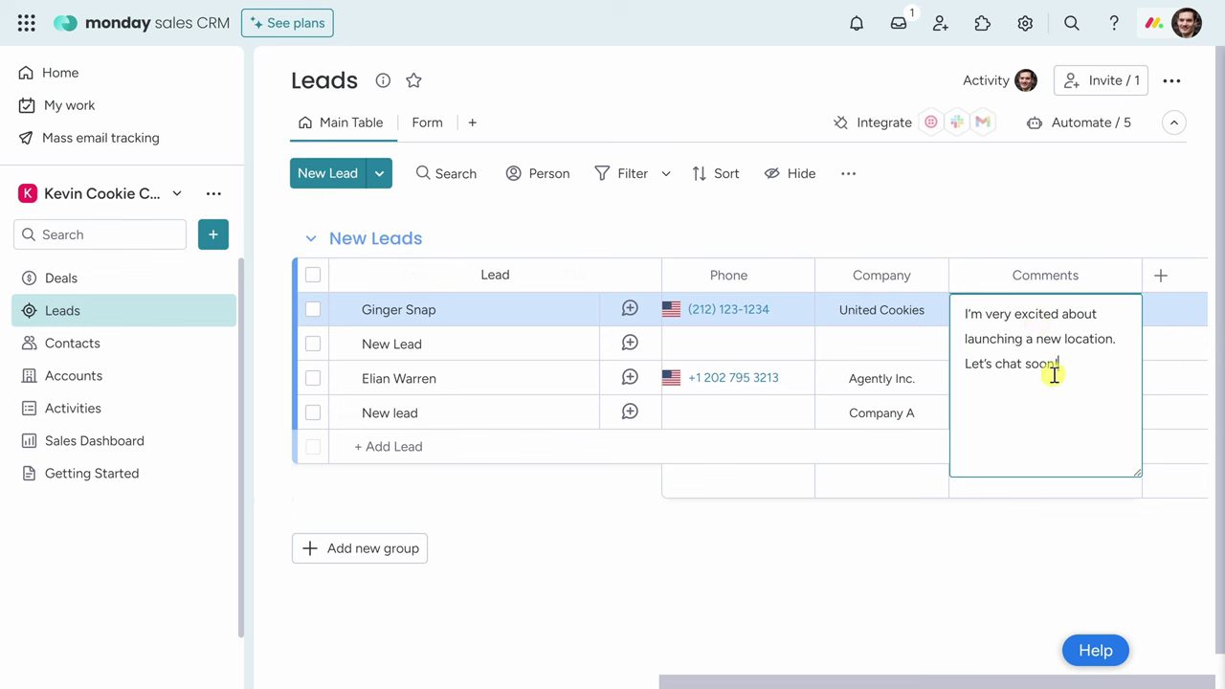
left_click(960, 521)
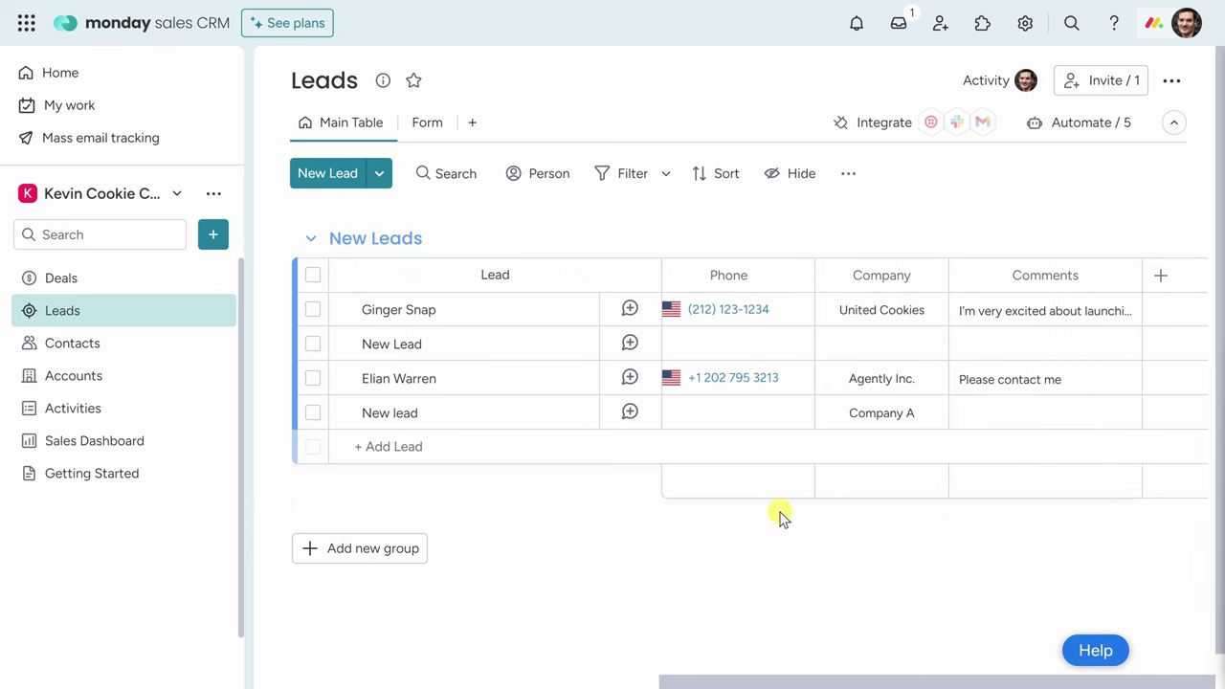
Retitle the New Leads group as Cookie Convention and add a new group beneath it.
left_click(364, 244)
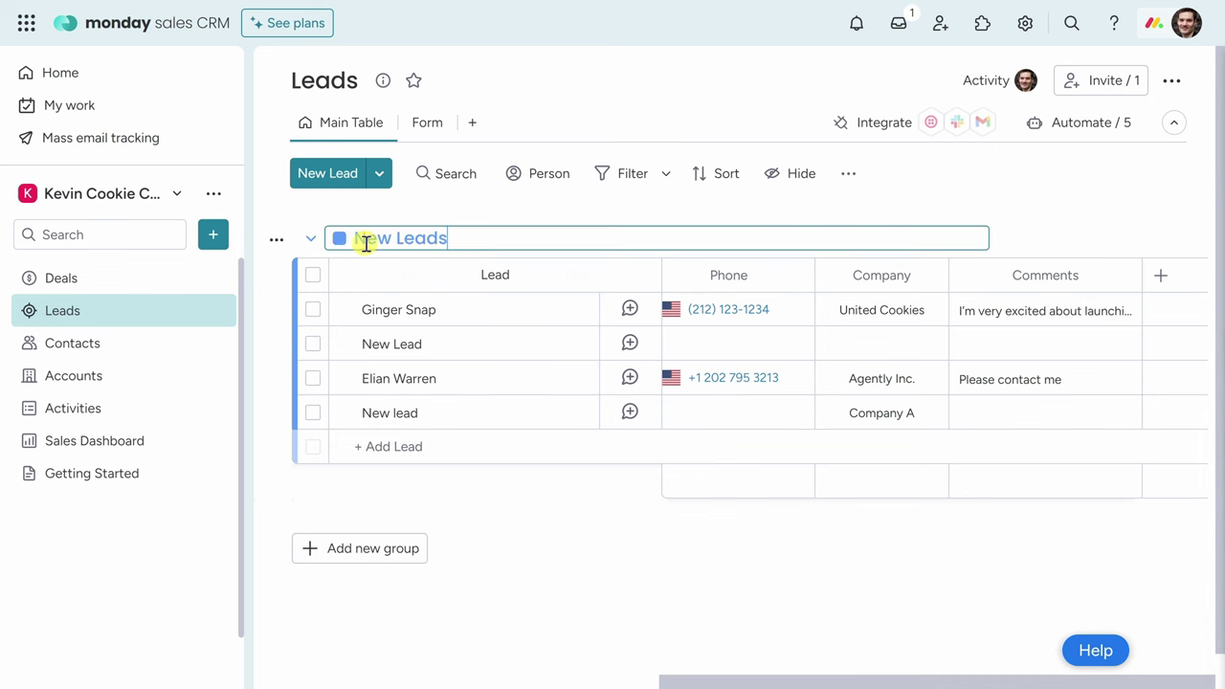
left_click_drag(442, 240, 347, 246)
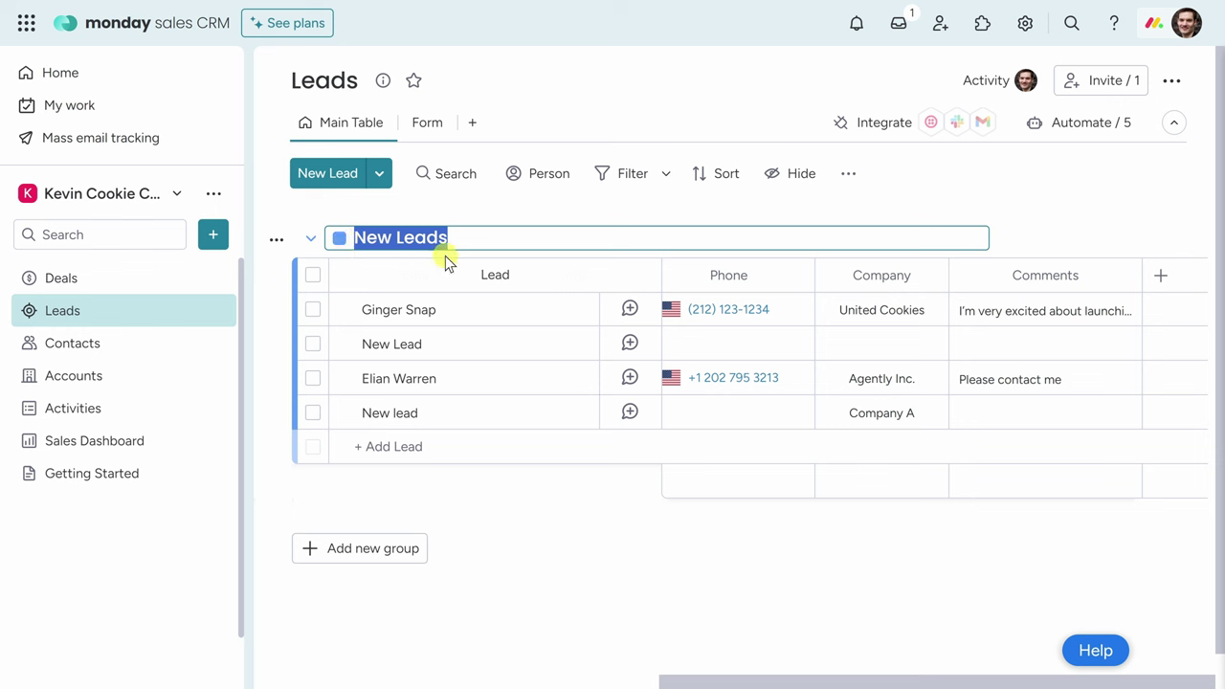
type("Cookie Convention")
key("Return")
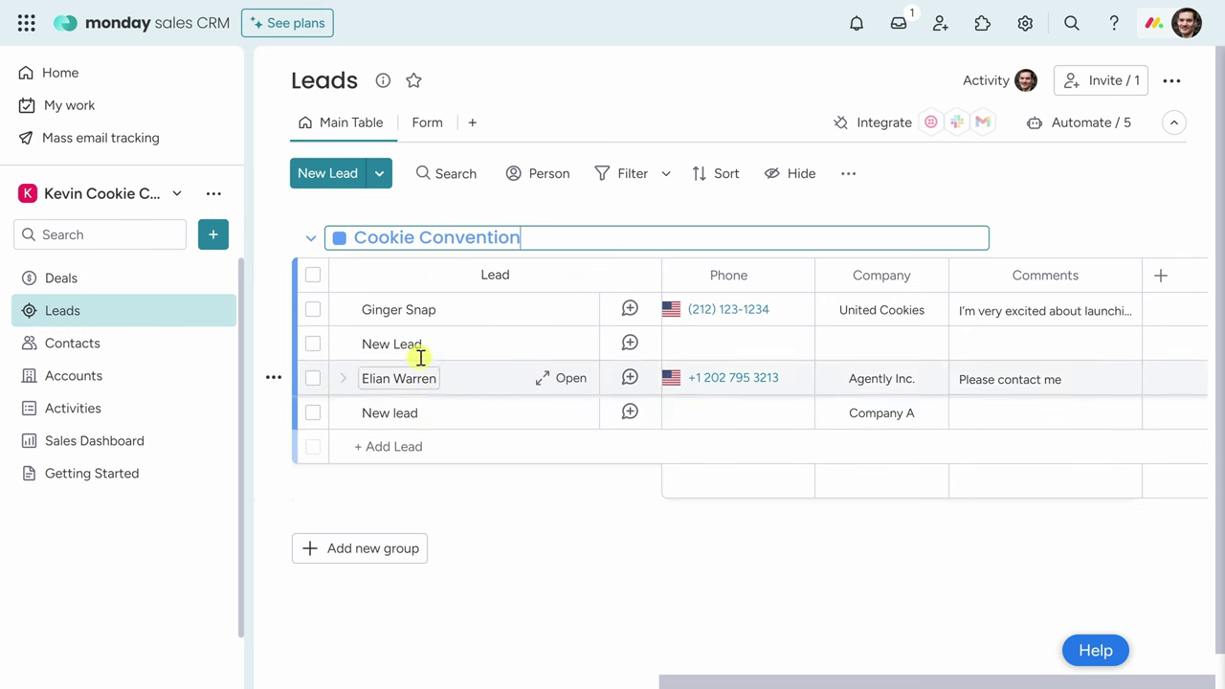
left_click(517, 239)
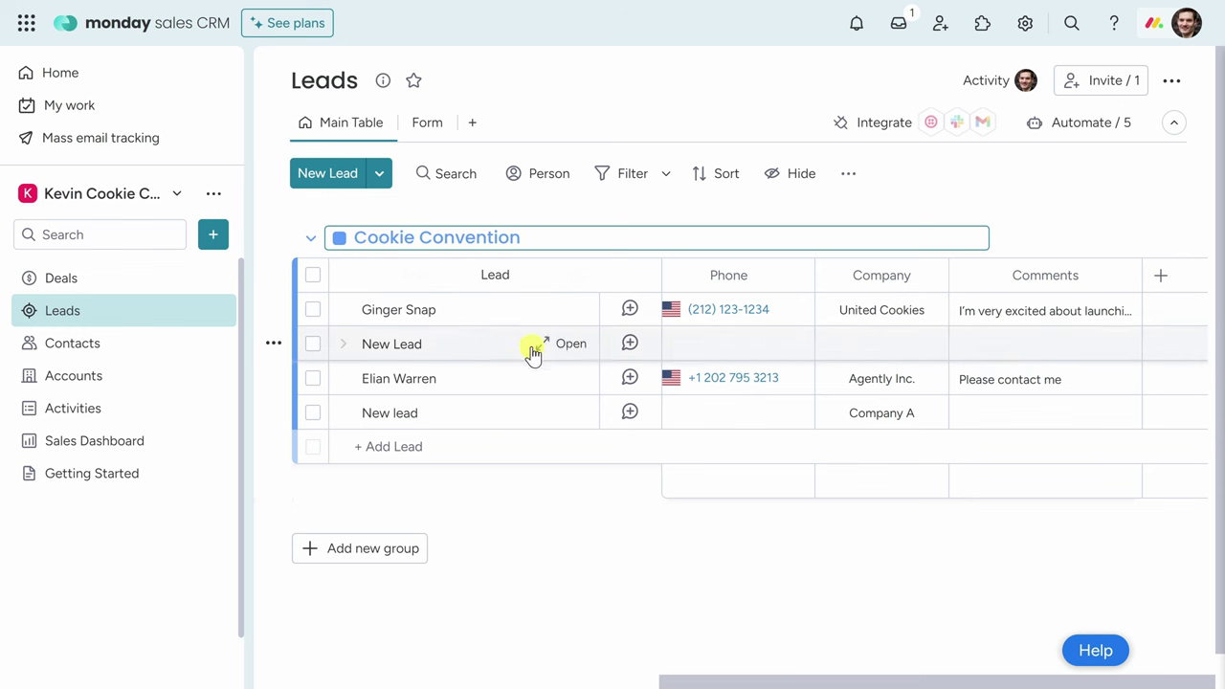
left_click(373, 551)
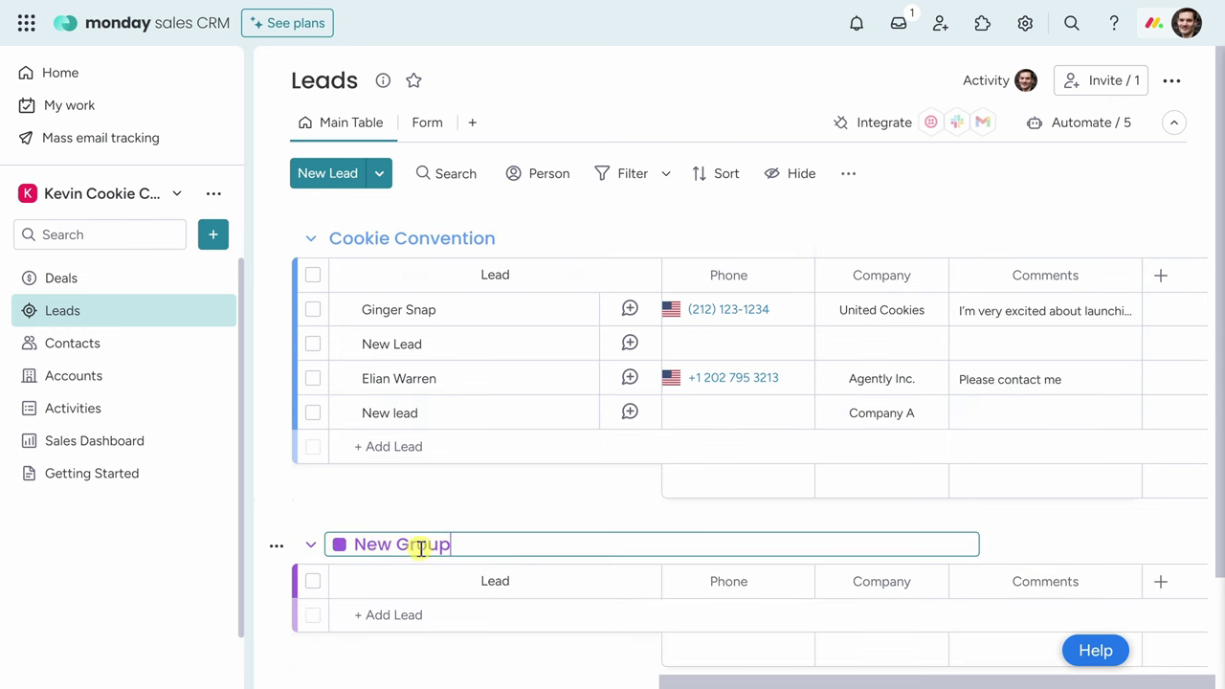
Replace the default New Group title with Website.
left_click_drag(465, 544, 351, 545)
type("Website")
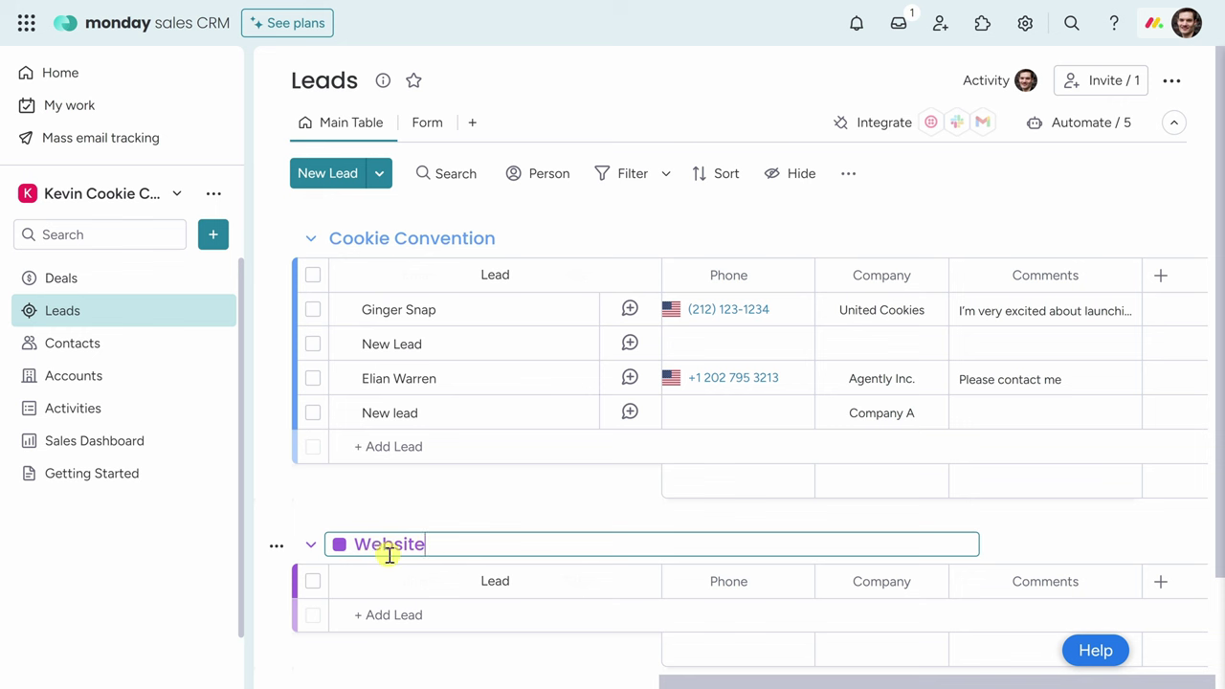
left_click(454, 522)
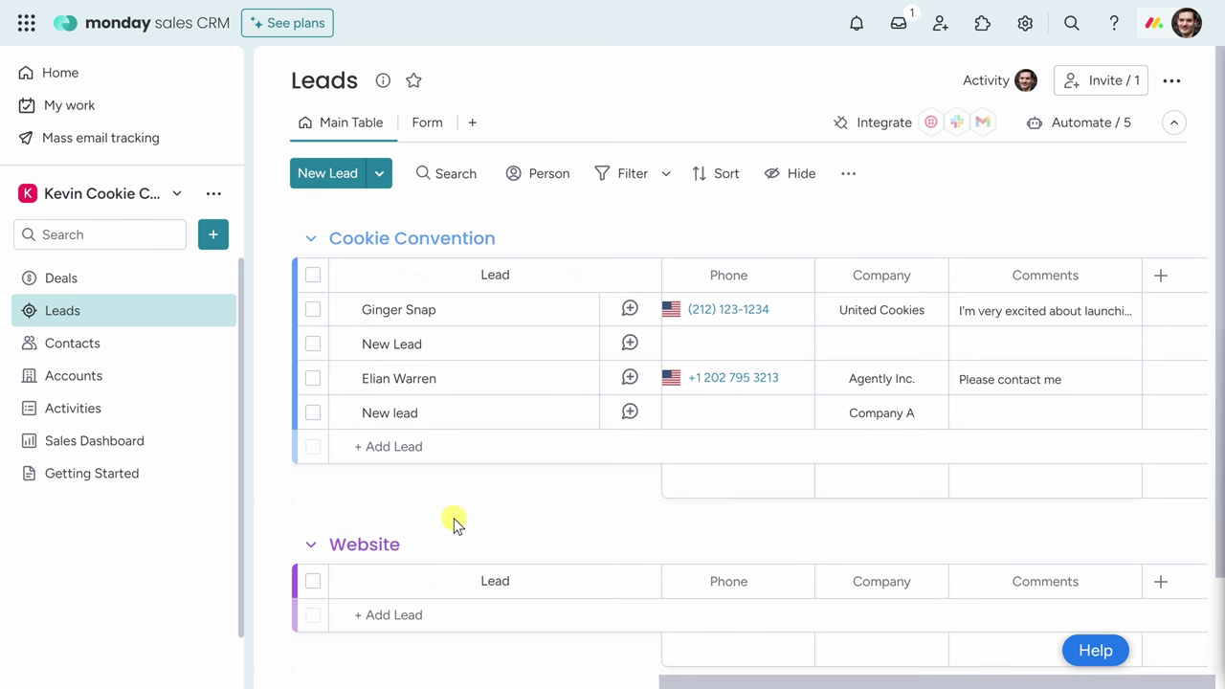
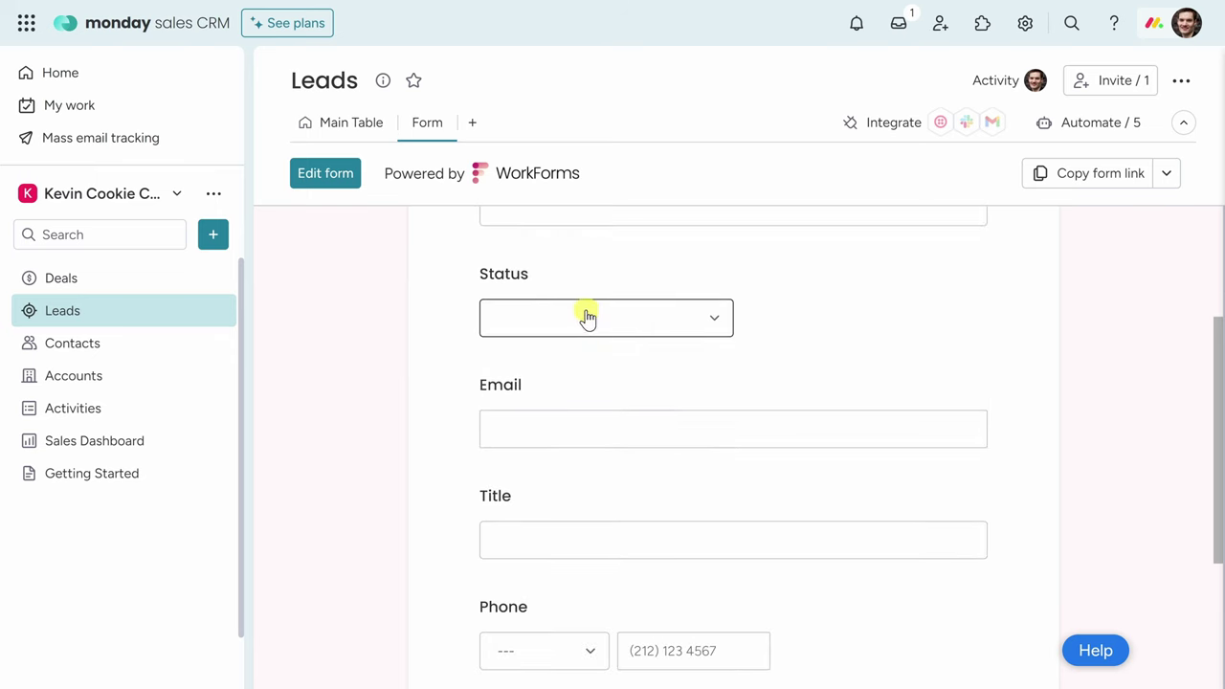
Check the Status choices on the Leads form, then bring the form up for editing.
left_click(589, 341)
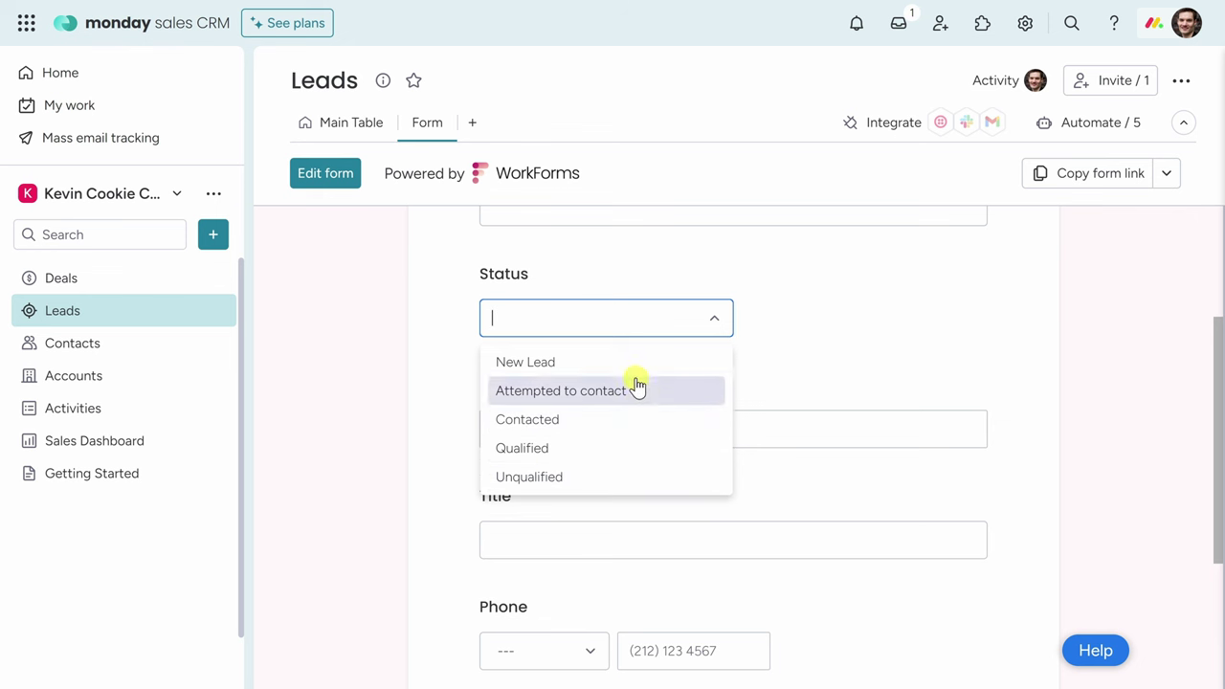
left_click(811, 347)
scroll(808, 354, "up", 5)
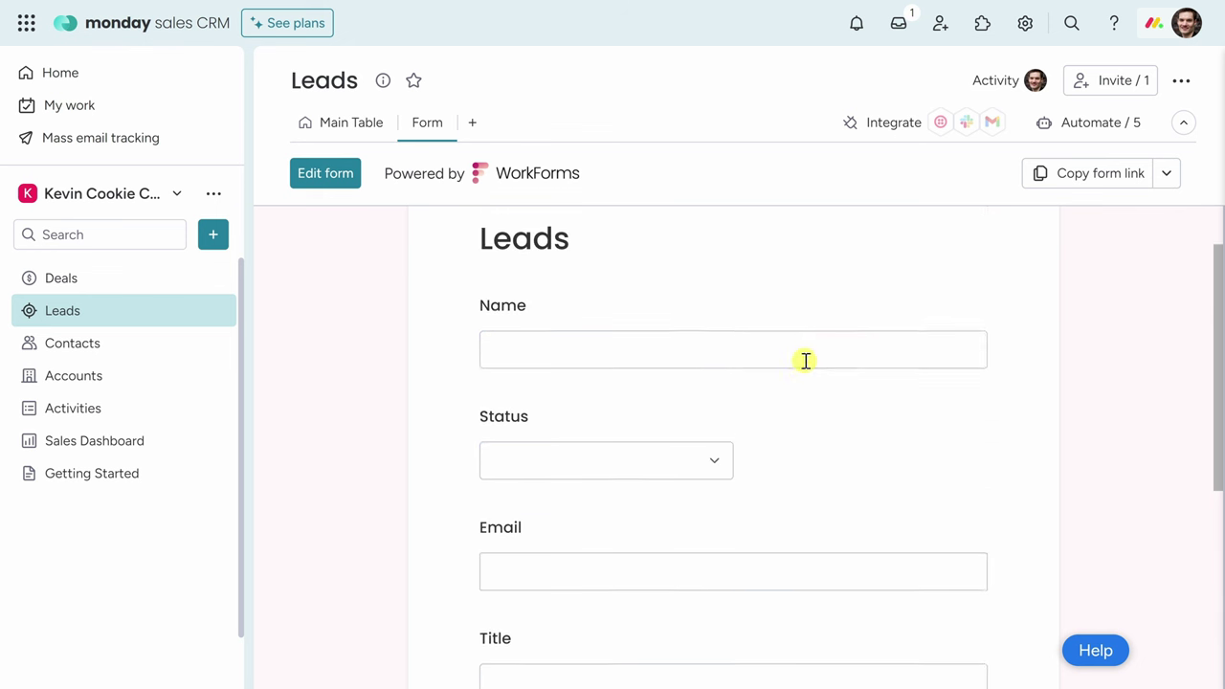
left_click(326, 177)
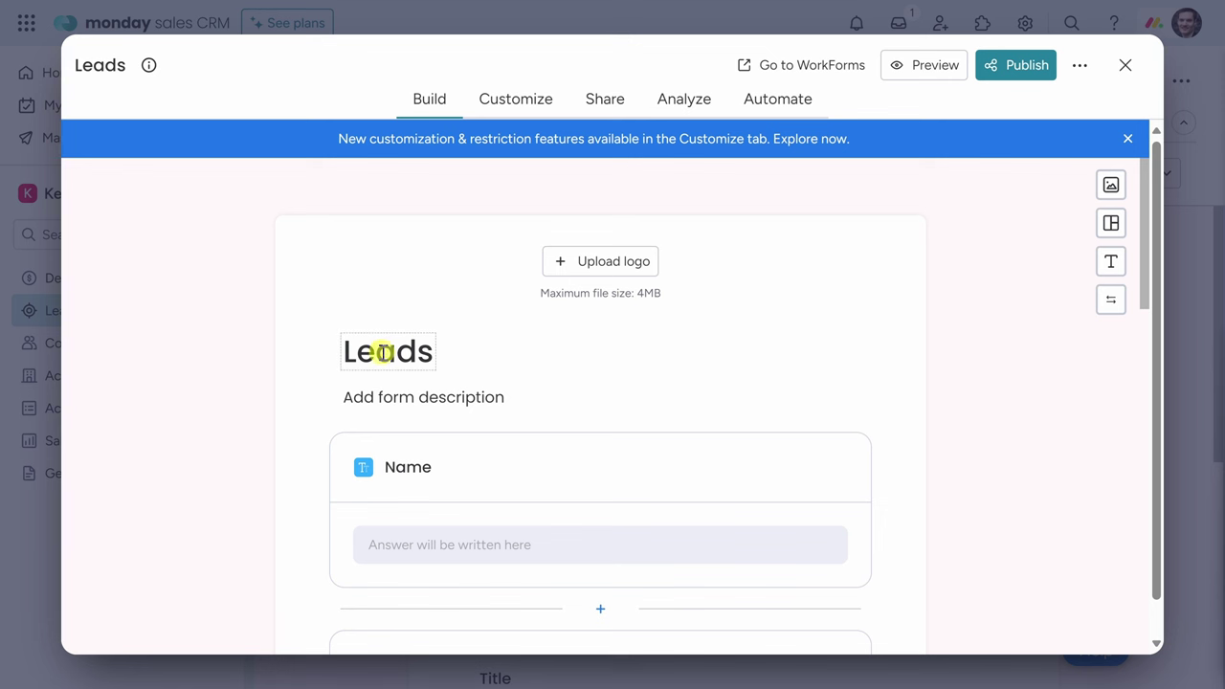
Retitle the form 'Kevin Cookie Company Franchise Interest Form' and add the rep follow-up description.
double_click(381, 352)
type("Kevin Cookie Company Franchise Interest Form")
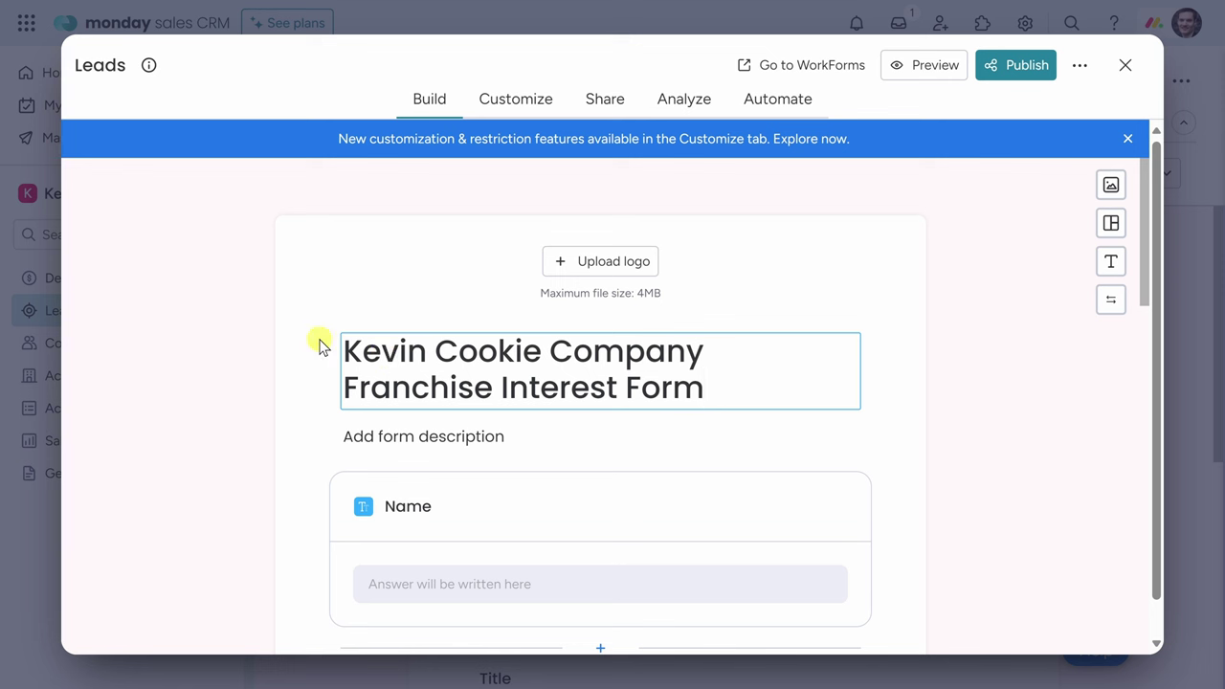
left_click(381, 433)
type("Fill out this form and a rep will reach out to you shortly to discuss opportunities.")
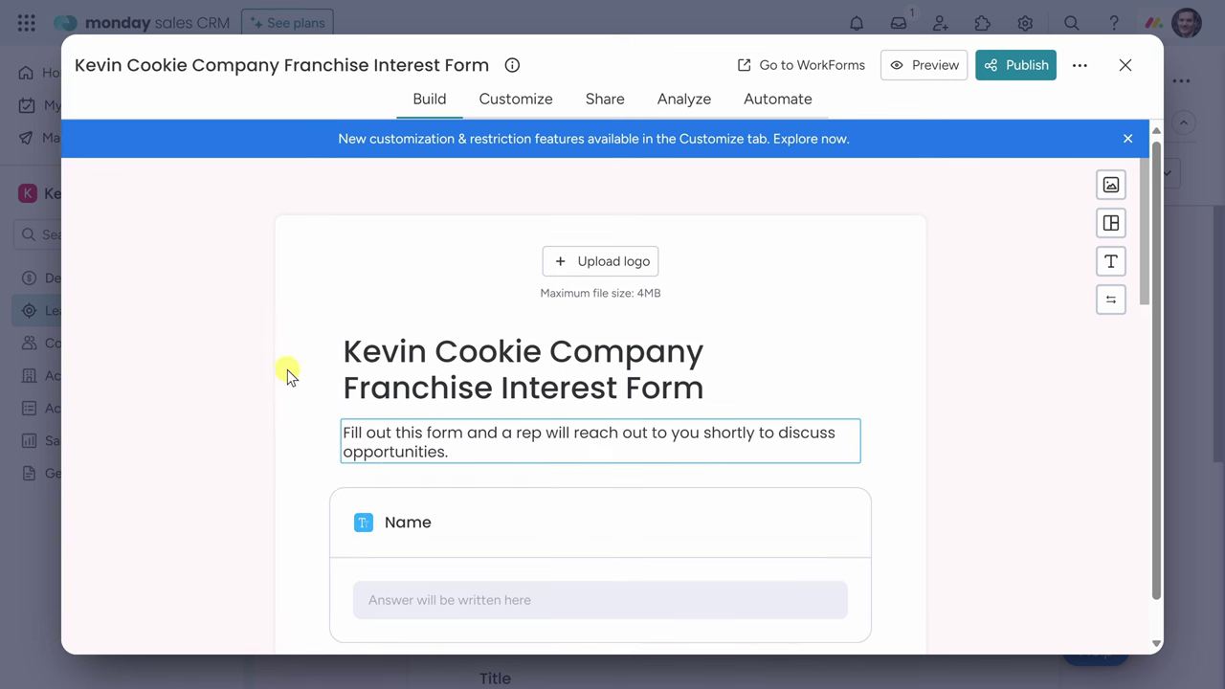
Hide the Status question from the franchise interest form.
scroll(285, 368, "down", 3)
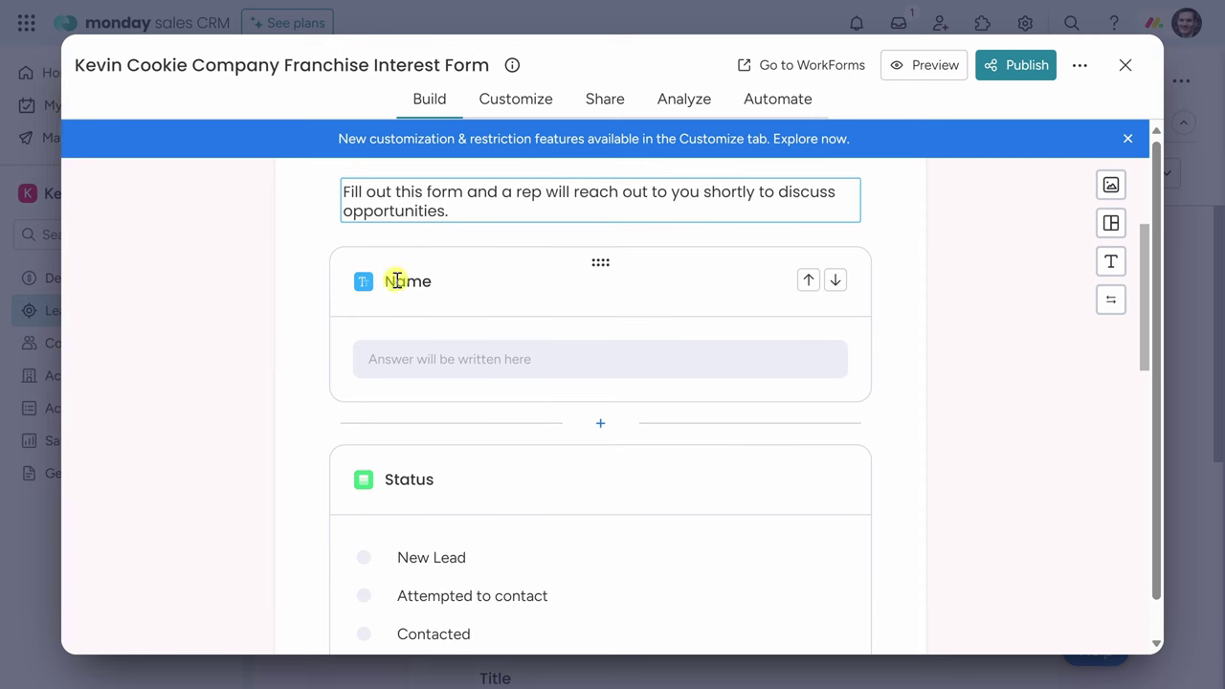
scroll(478, 251, "down", 3)
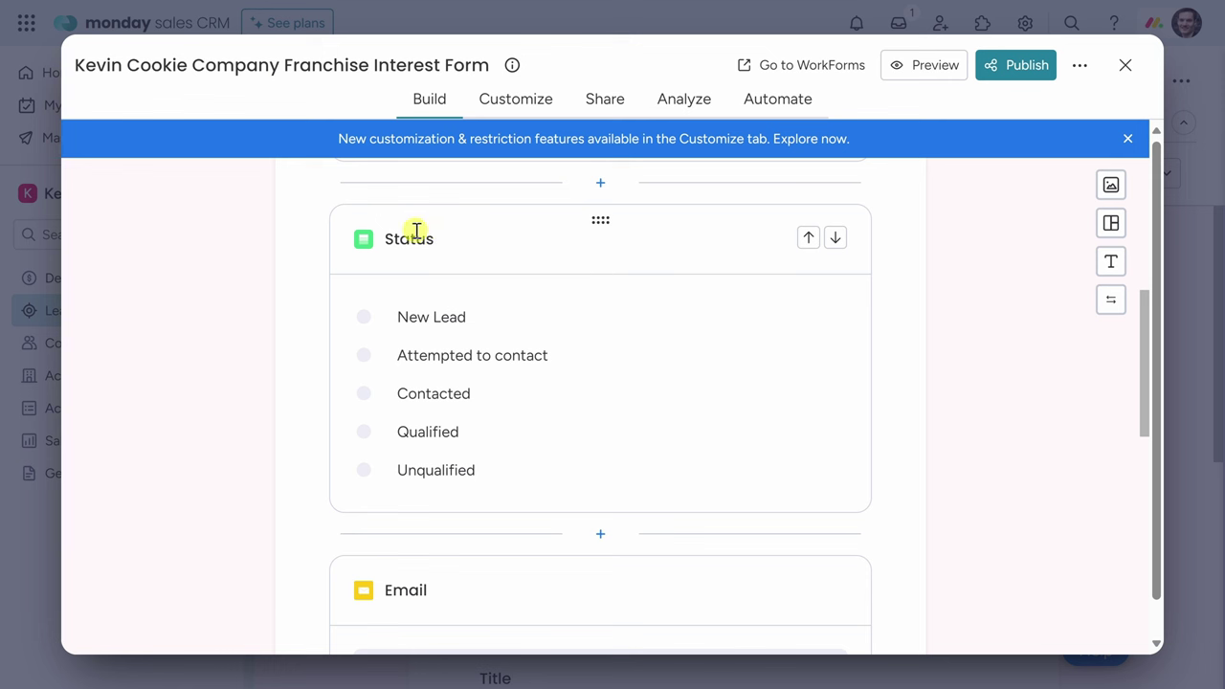
left_click(689, 247)
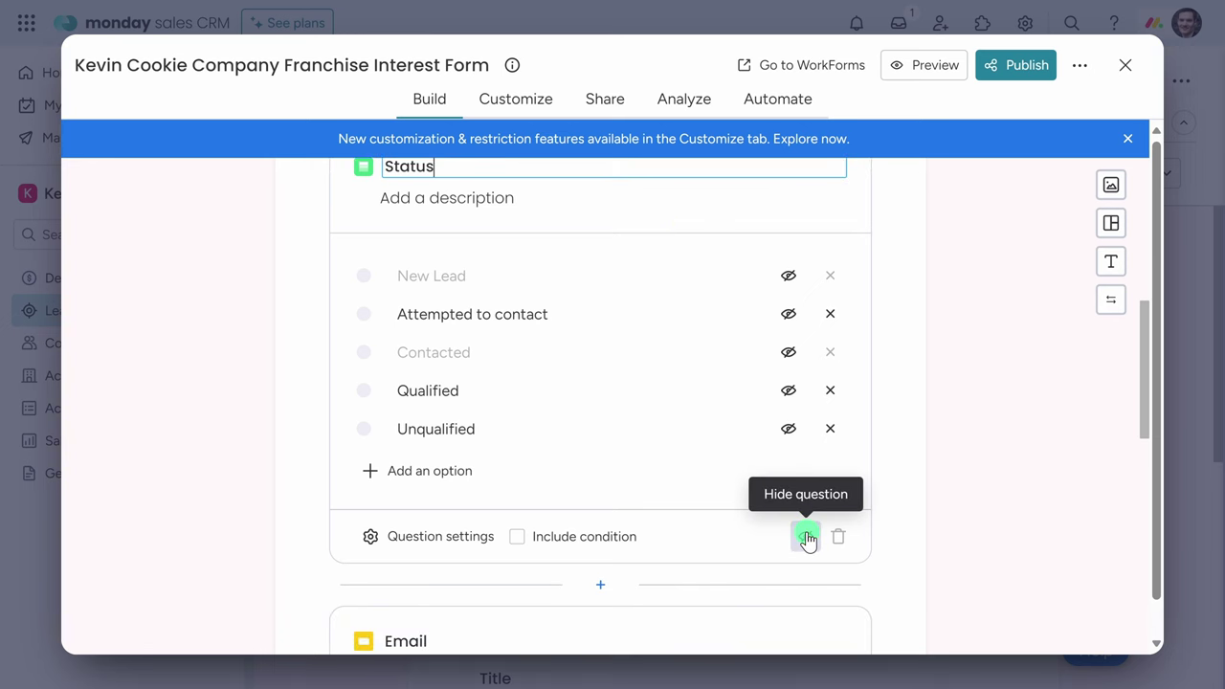
left_click(805, 536)
scroll(952, 361, "down", 7)
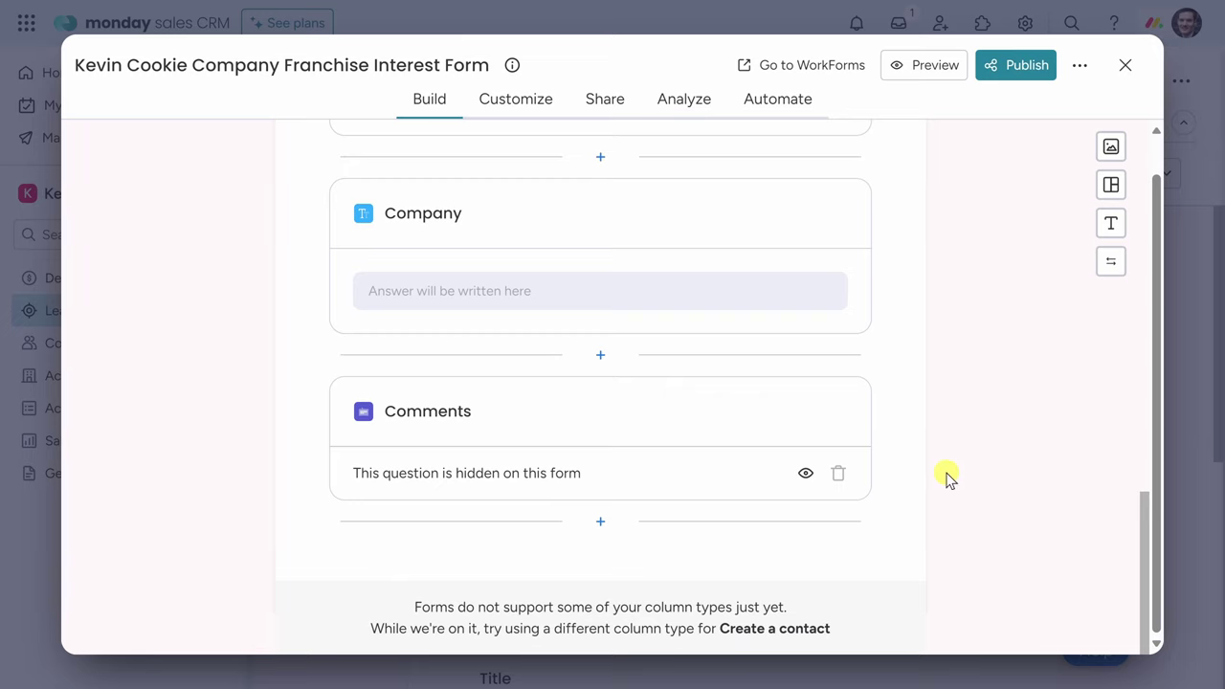
scroll(948, 478, "up", 7)
scroll(949, 478, "up", 5)
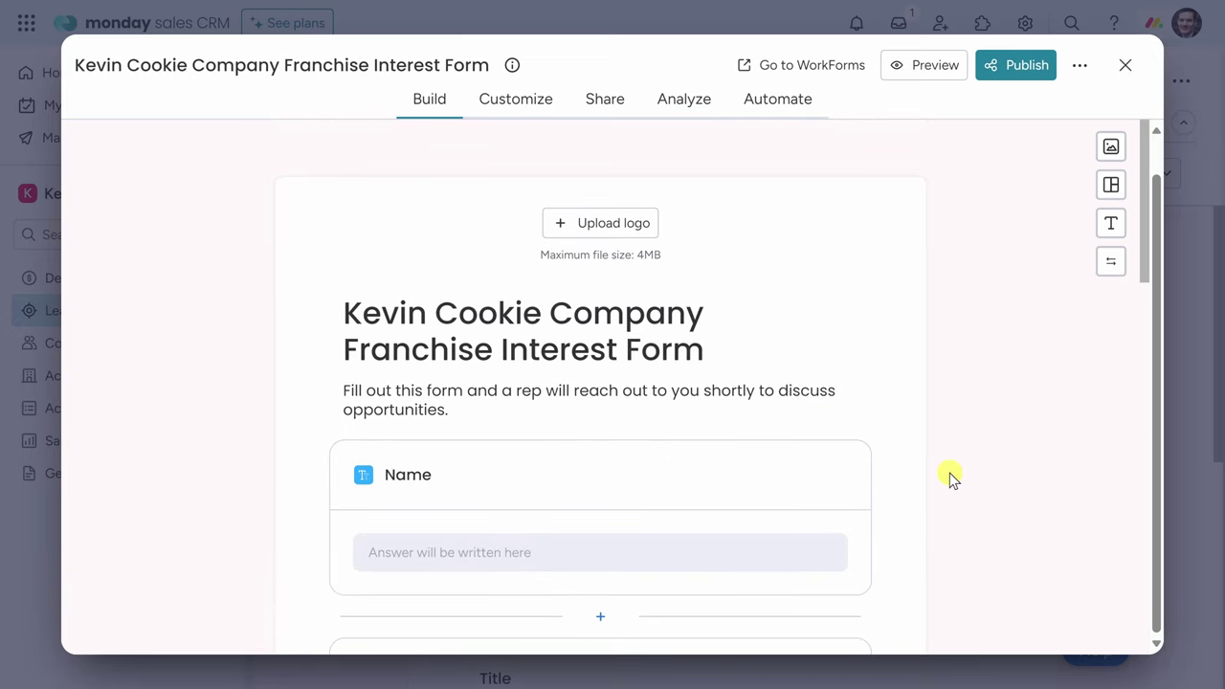
left_click(517, 108)
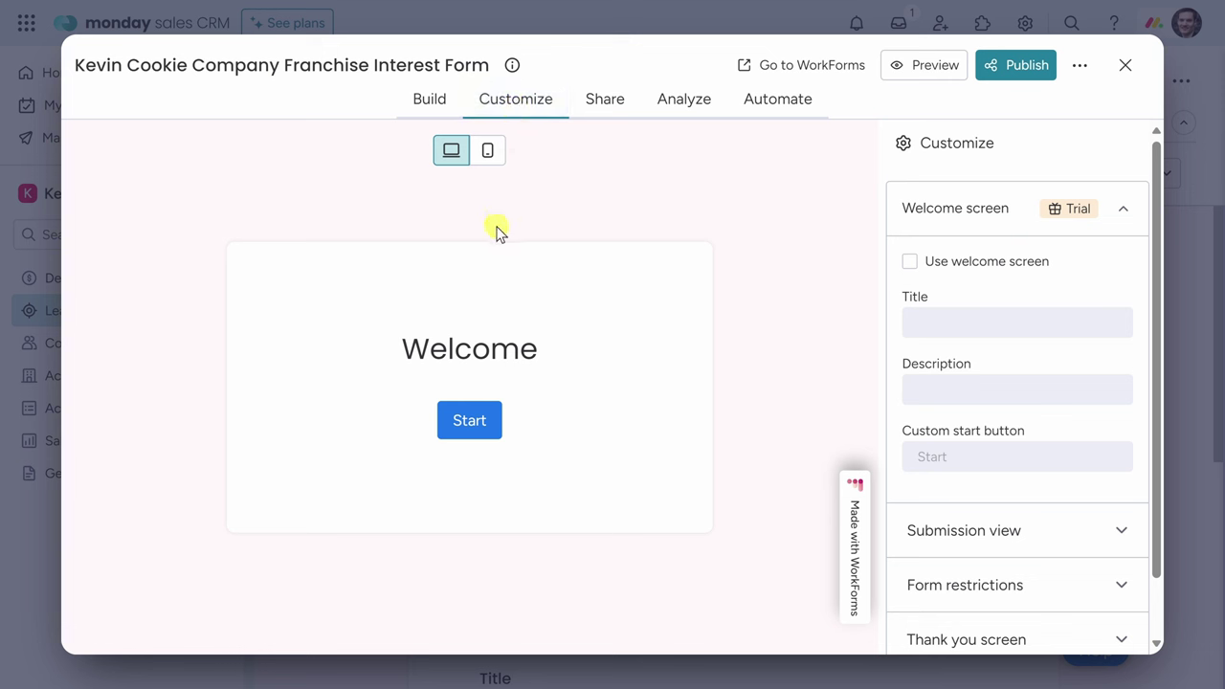
Send form answers to the Website group under monday.com settings and publish the form.
scroll(970, 188, "down", 1)
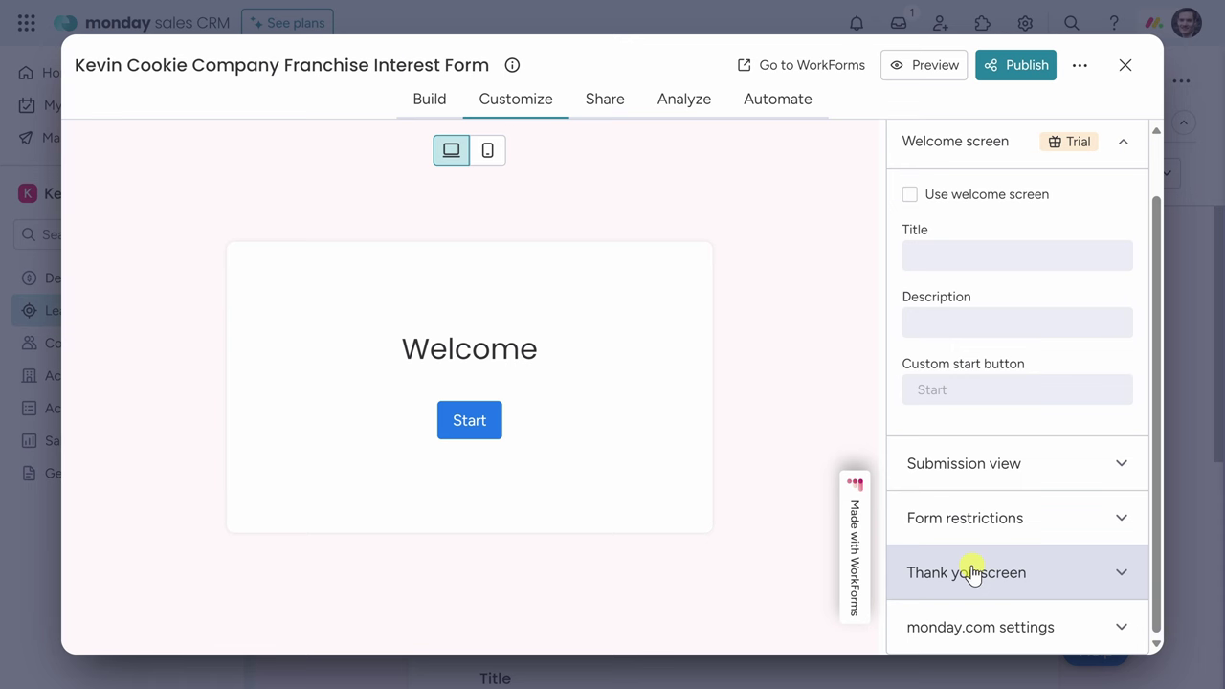
left_click(976, 629)
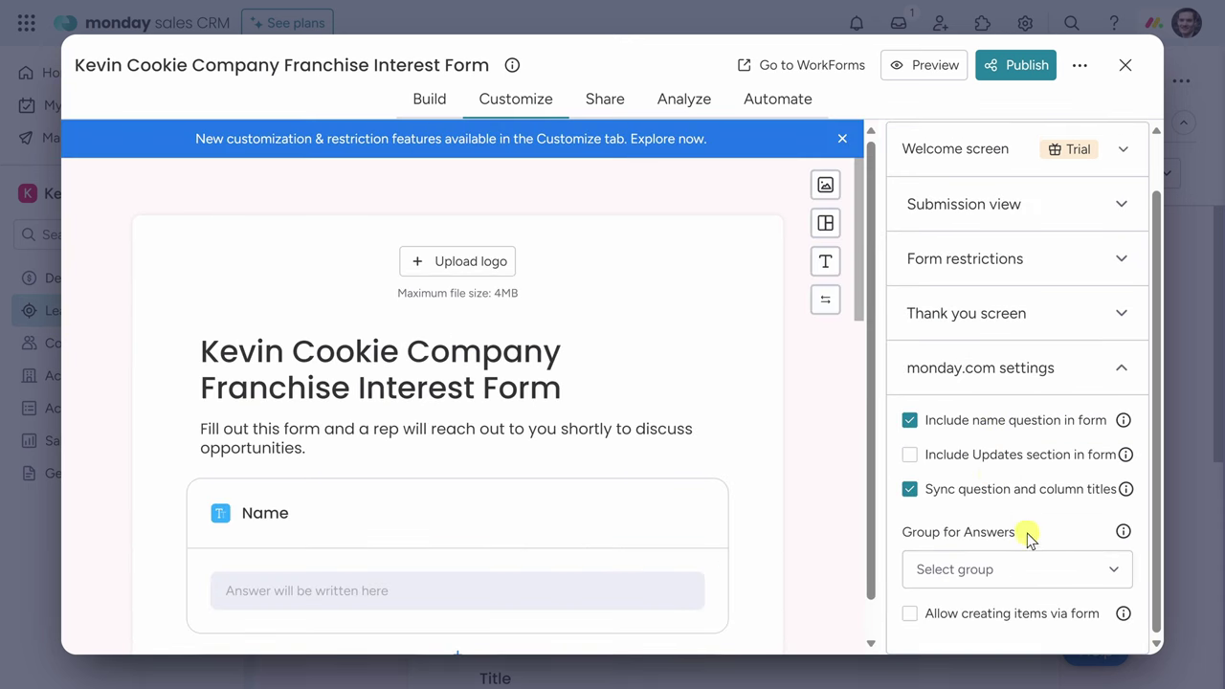
left_click(1026, 579)
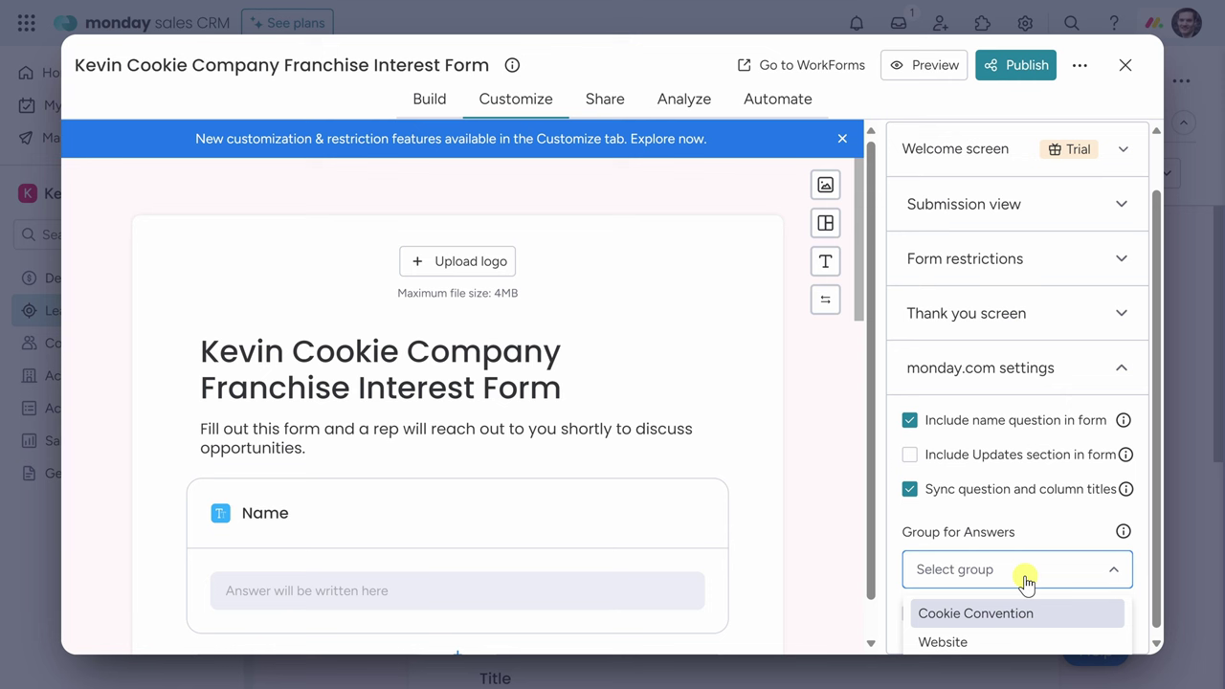
left_click(949, 642)
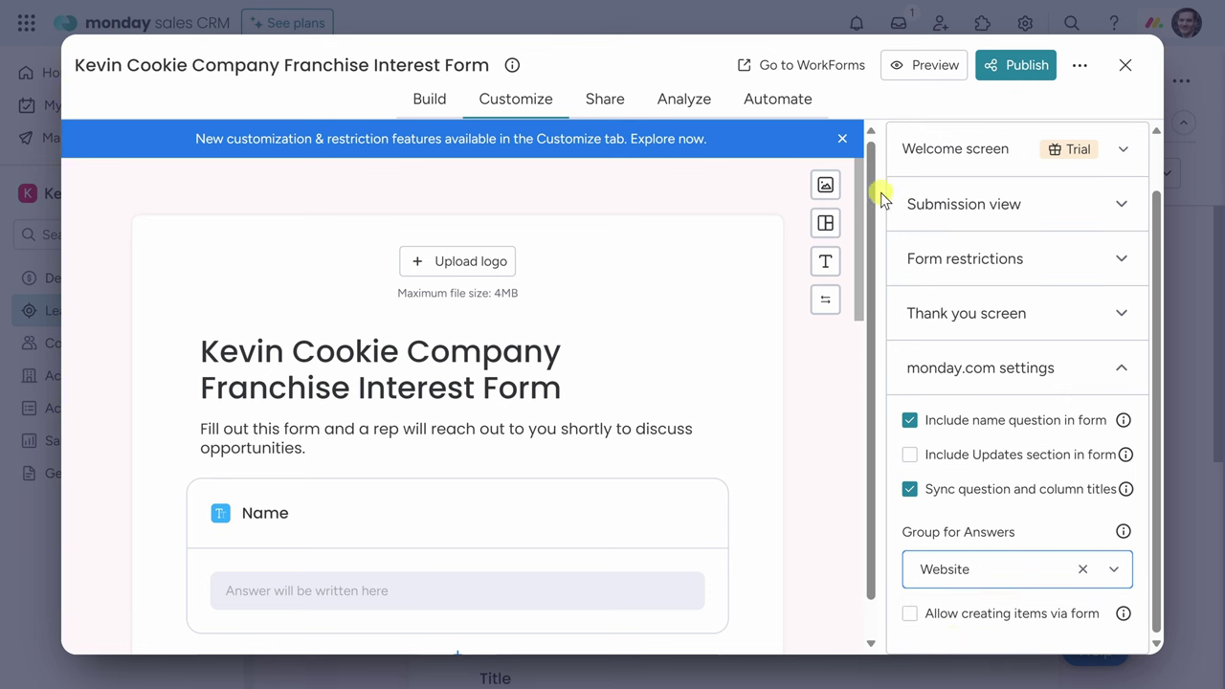
left_click(1014, 67)
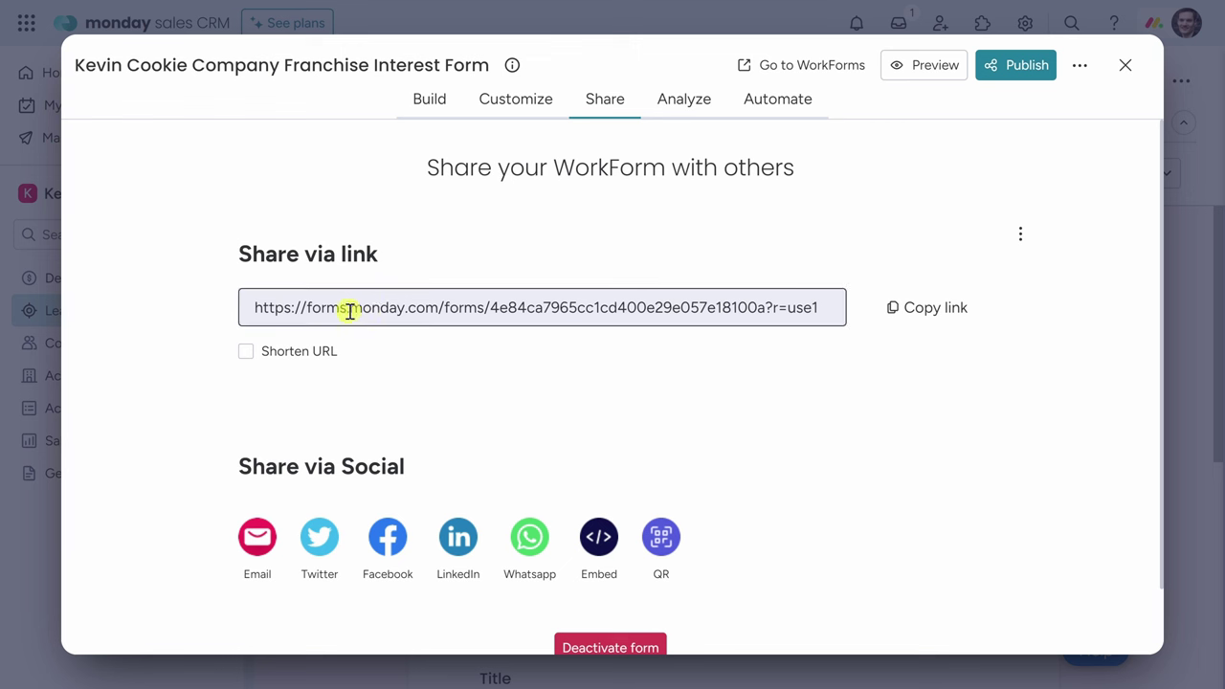
Copy the form's share link and close the WorkForms editor.
left_click(926, 311)
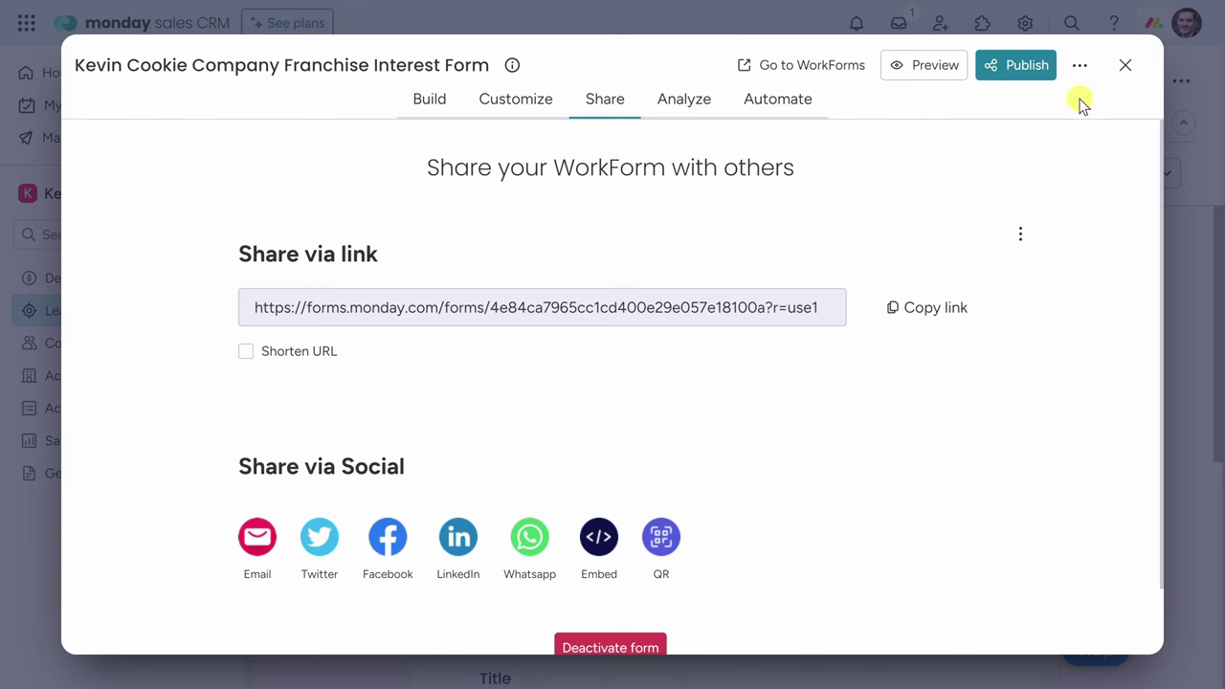
left_click(1125, 66)
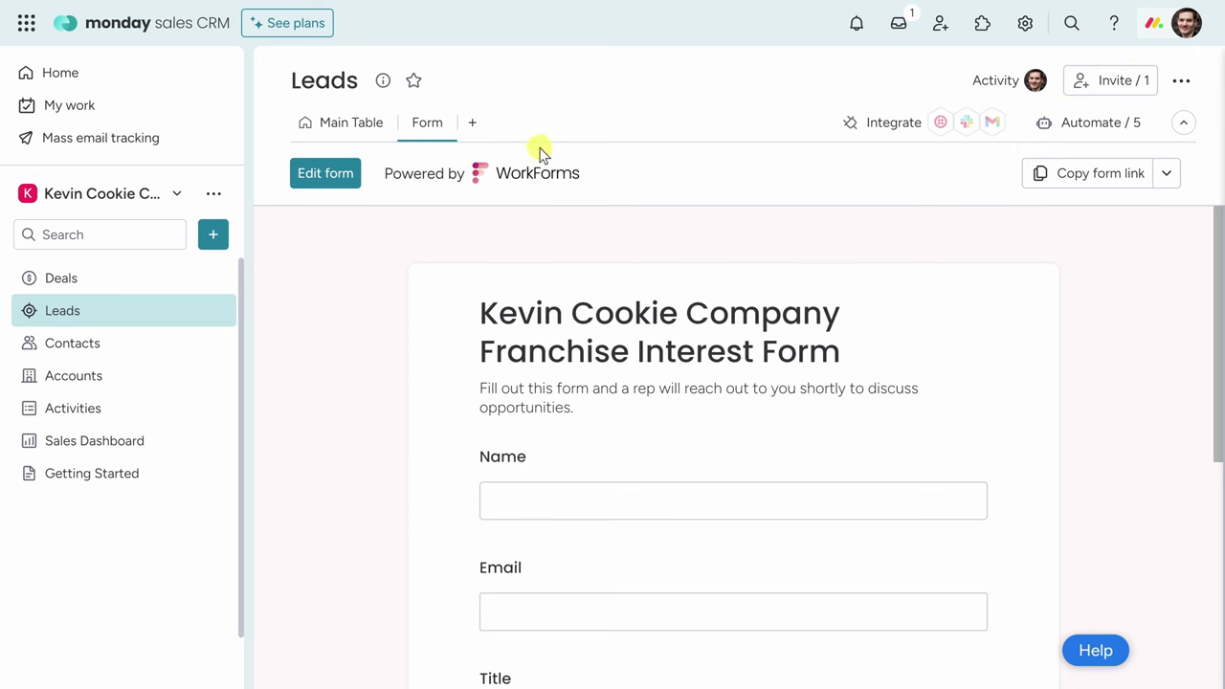
Review both lead groups in the Leads main table, then open the Sales CRM settings.
left_click(350, 124)
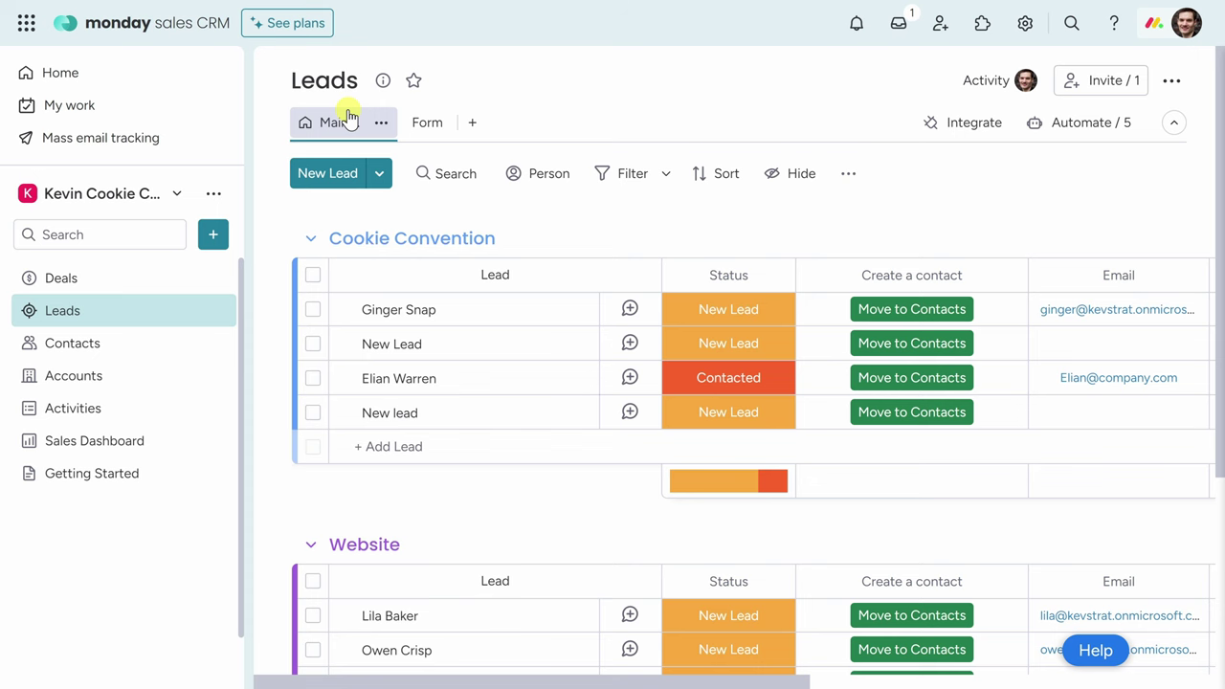
scroll(421, 388, "down", 3)
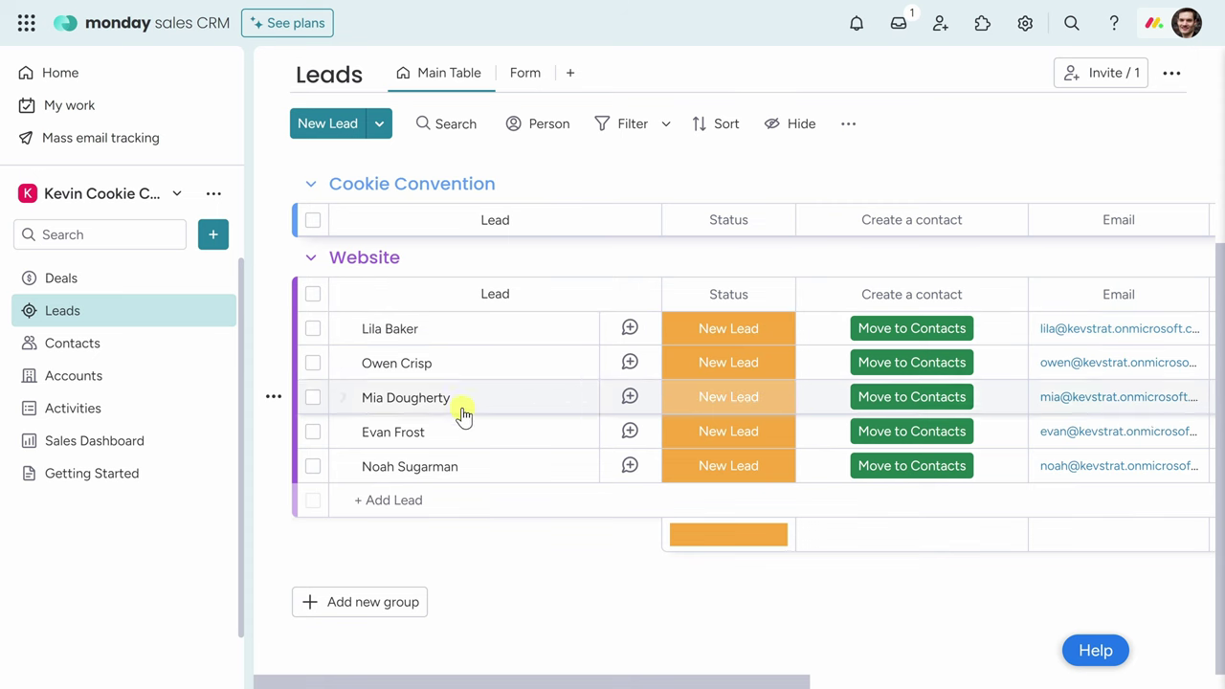
scroll(466, 484, "up", 5)
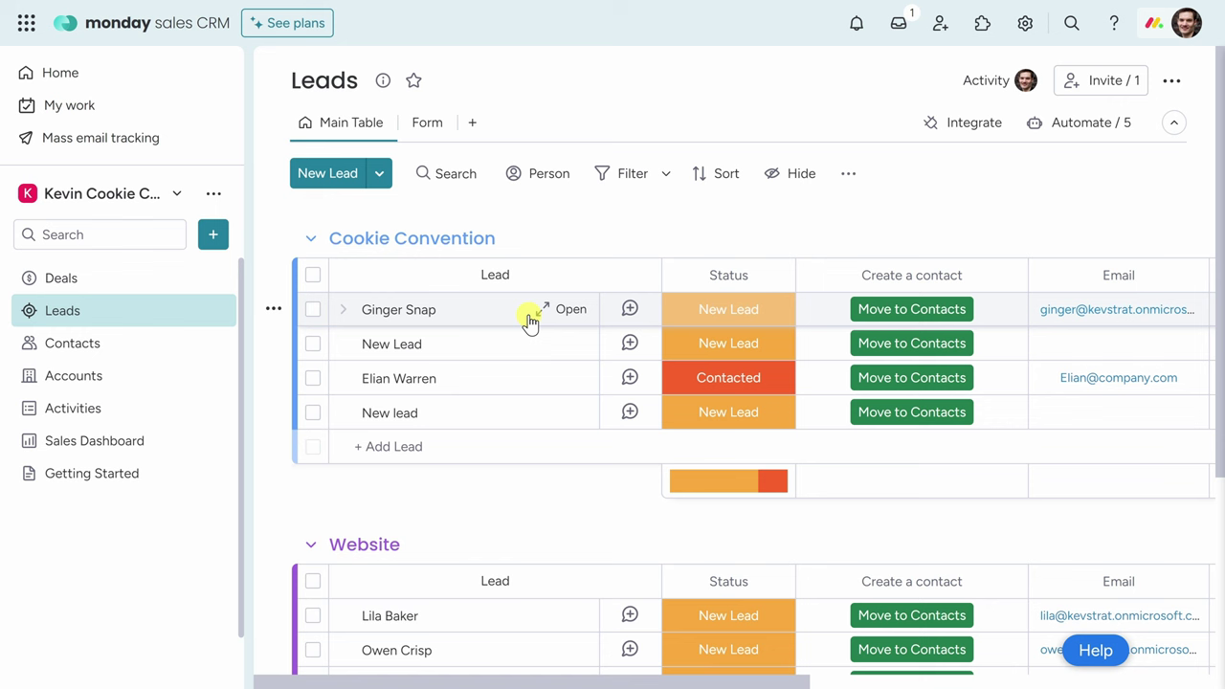
left_click(1025, 25)
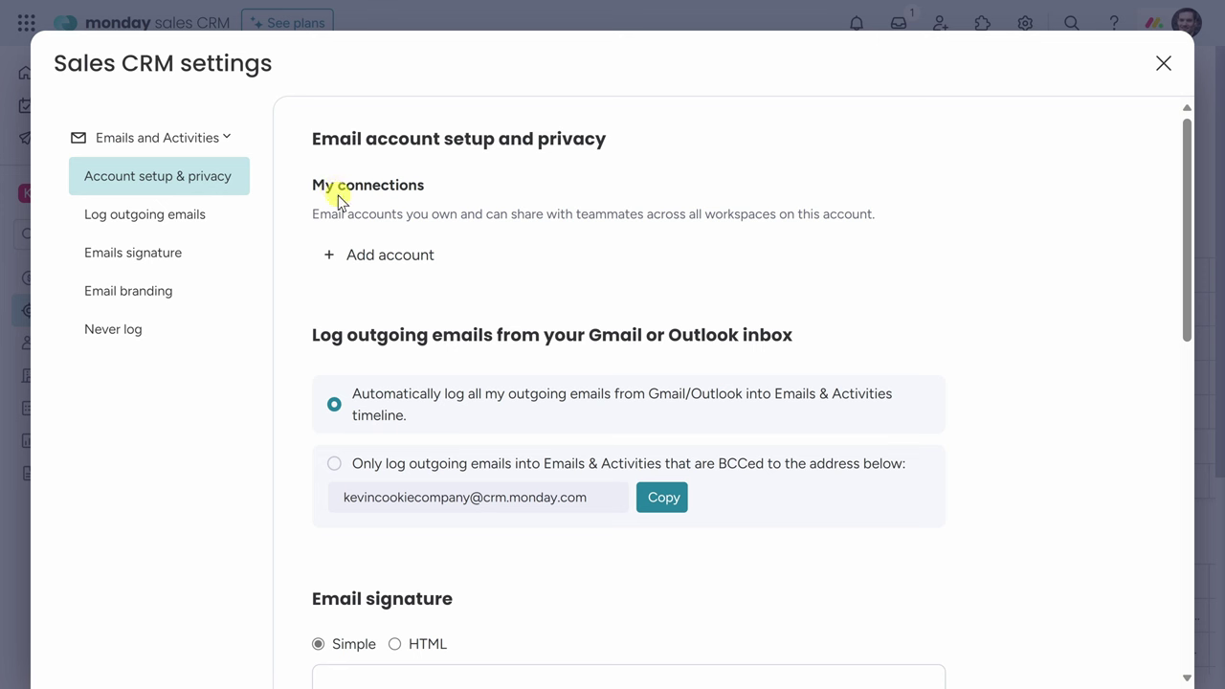
Add the existing Outlook account under My connections and close the settings.
left_click(386, 257)
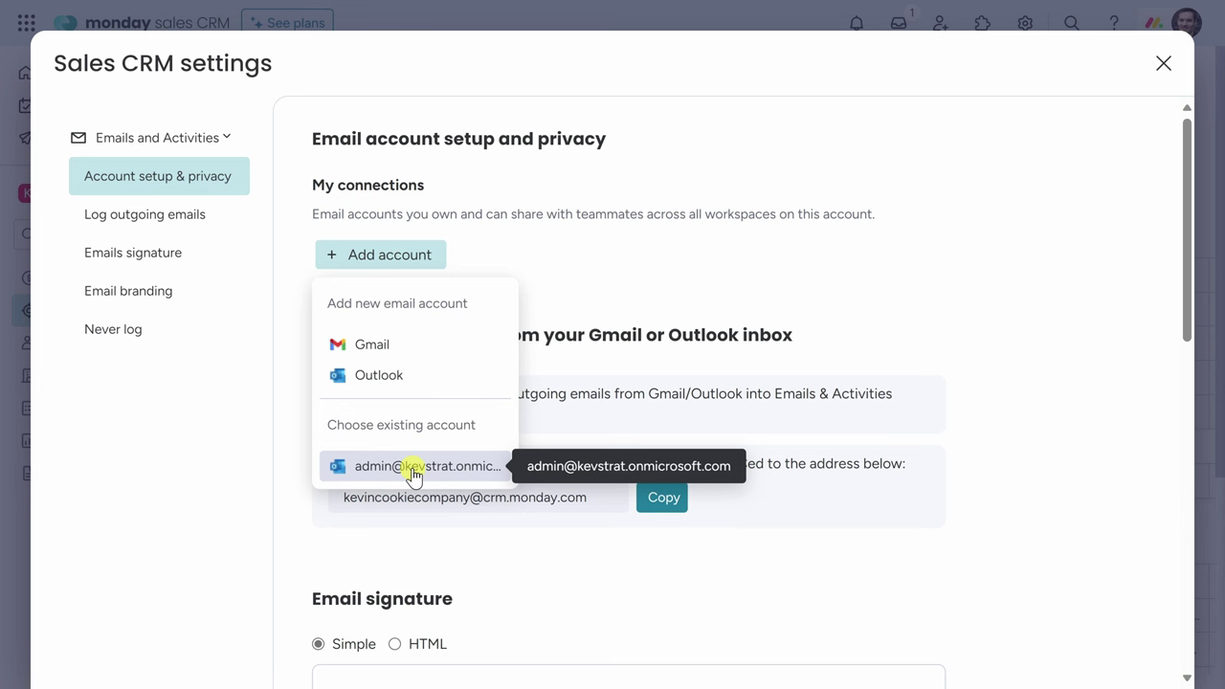
left_click(413, 469)
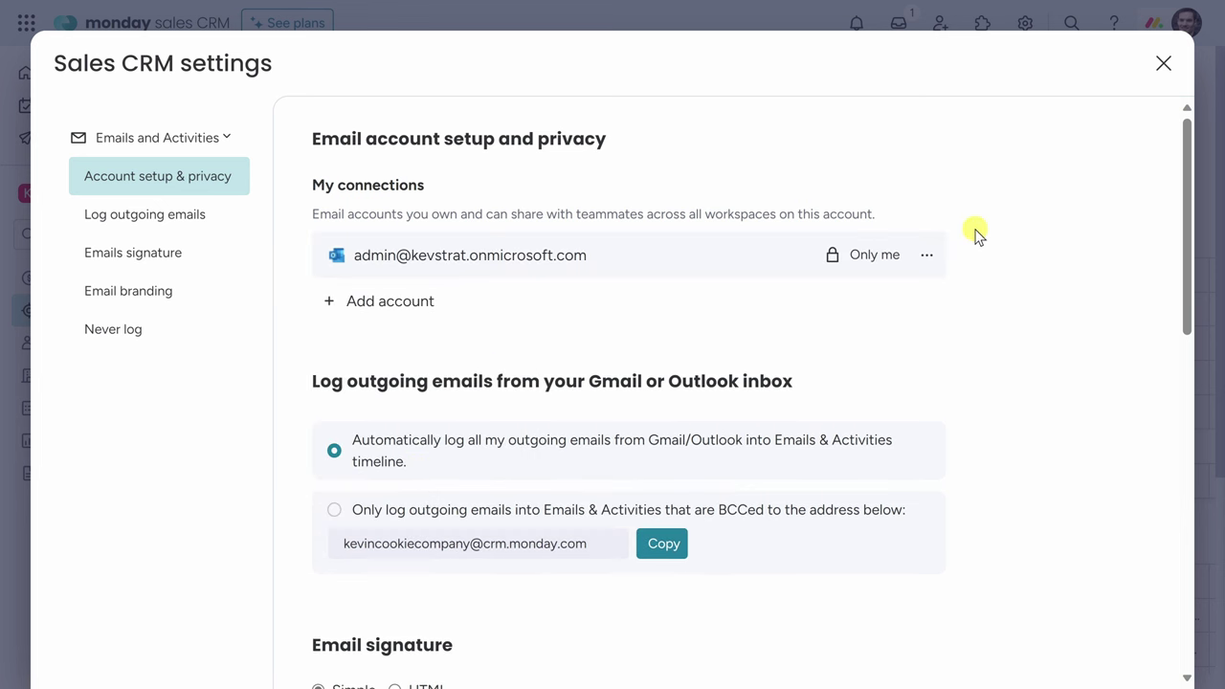
left_click(1161, 64)
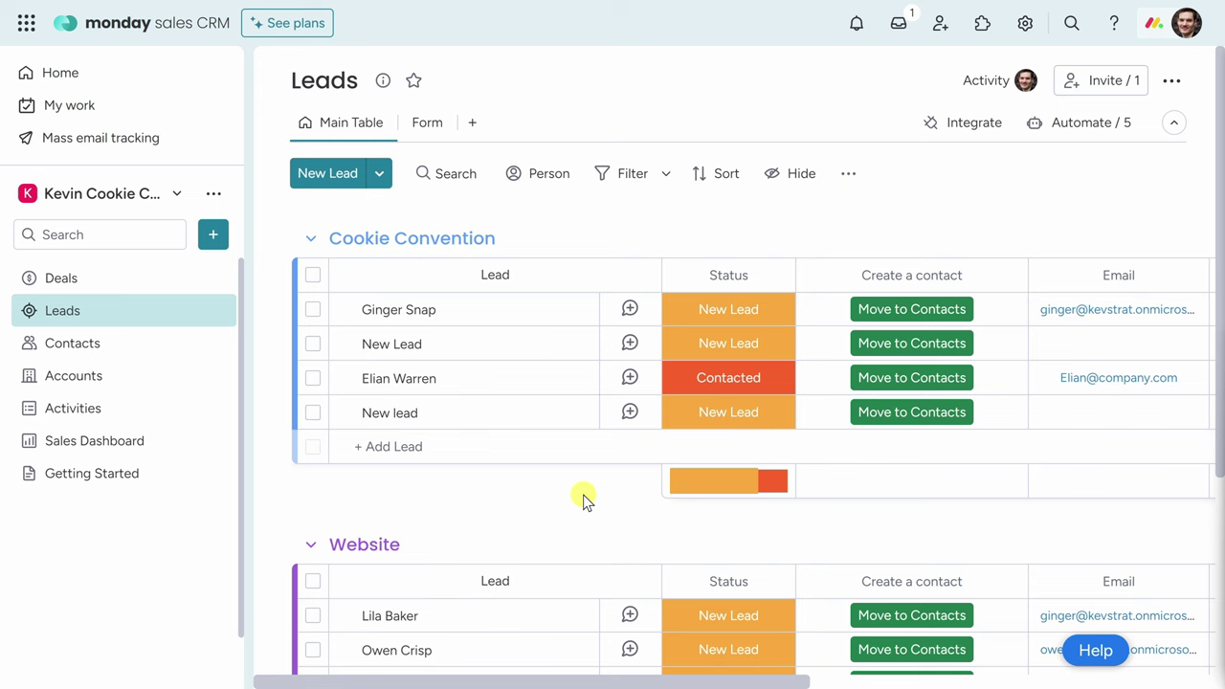
Scroll down to the Website group and open its first lead's record.
scroll(577, 495, "down", 3)
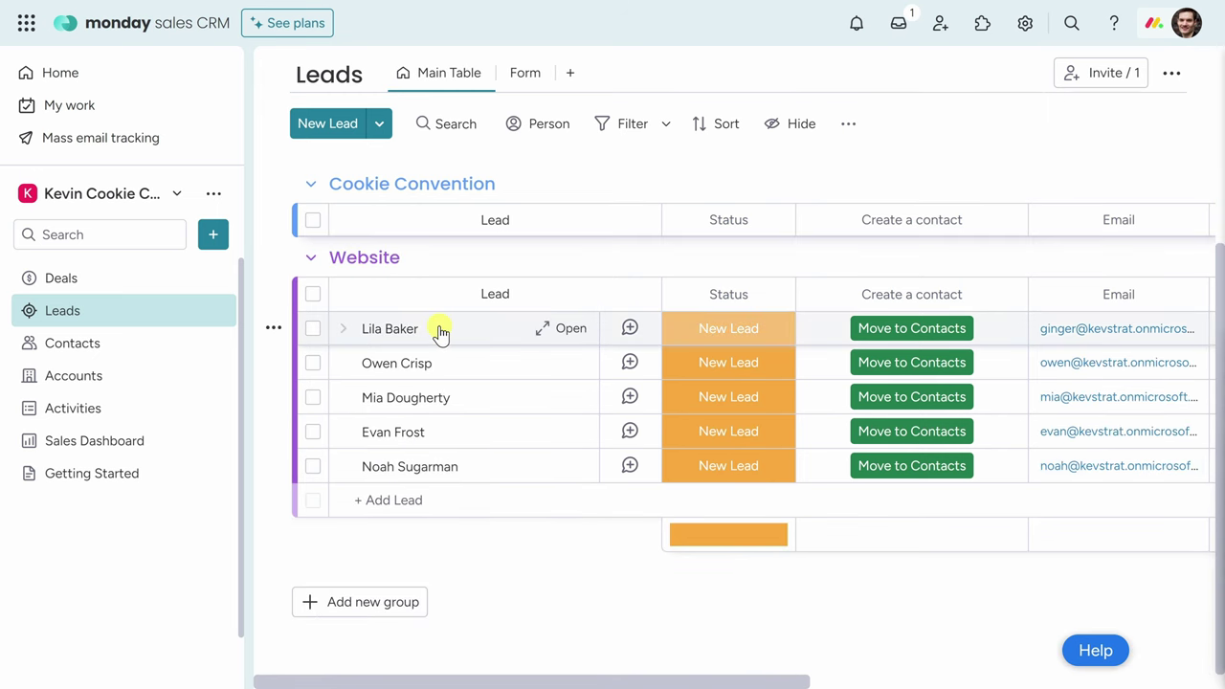
left_click(495, 328)
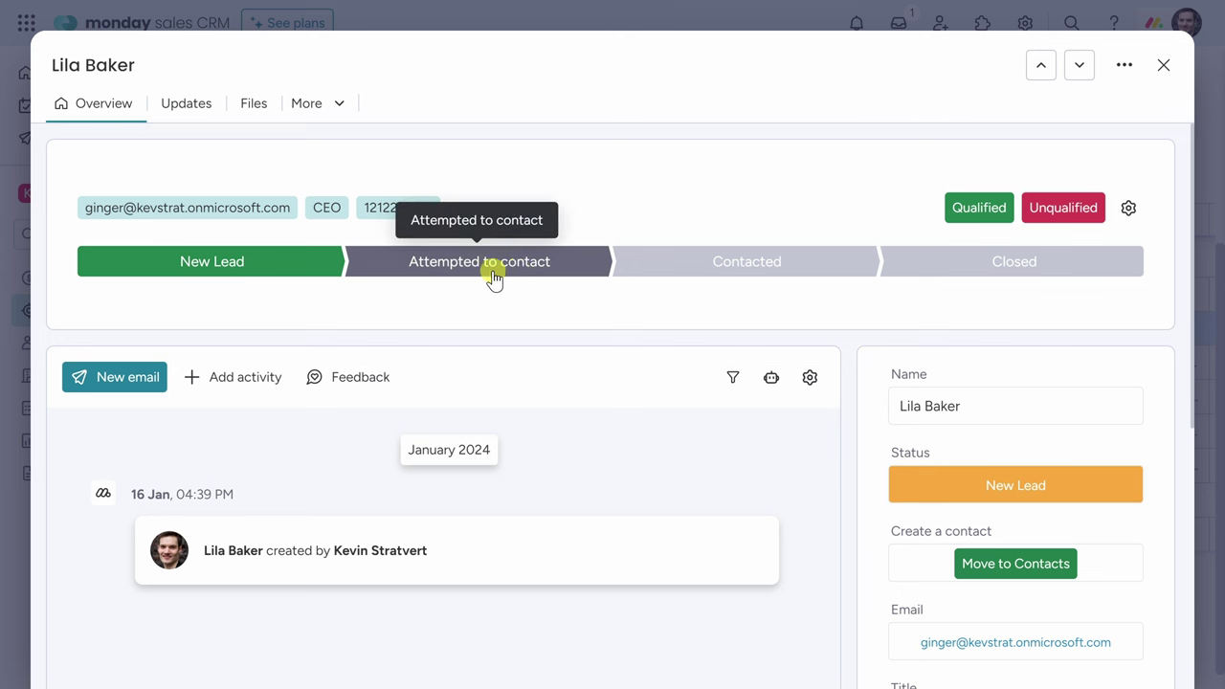
Start an email to the lead titled 'Kevin Cookie Company Franchise Opportunity' with the pasted body.
left_click(114, 379)
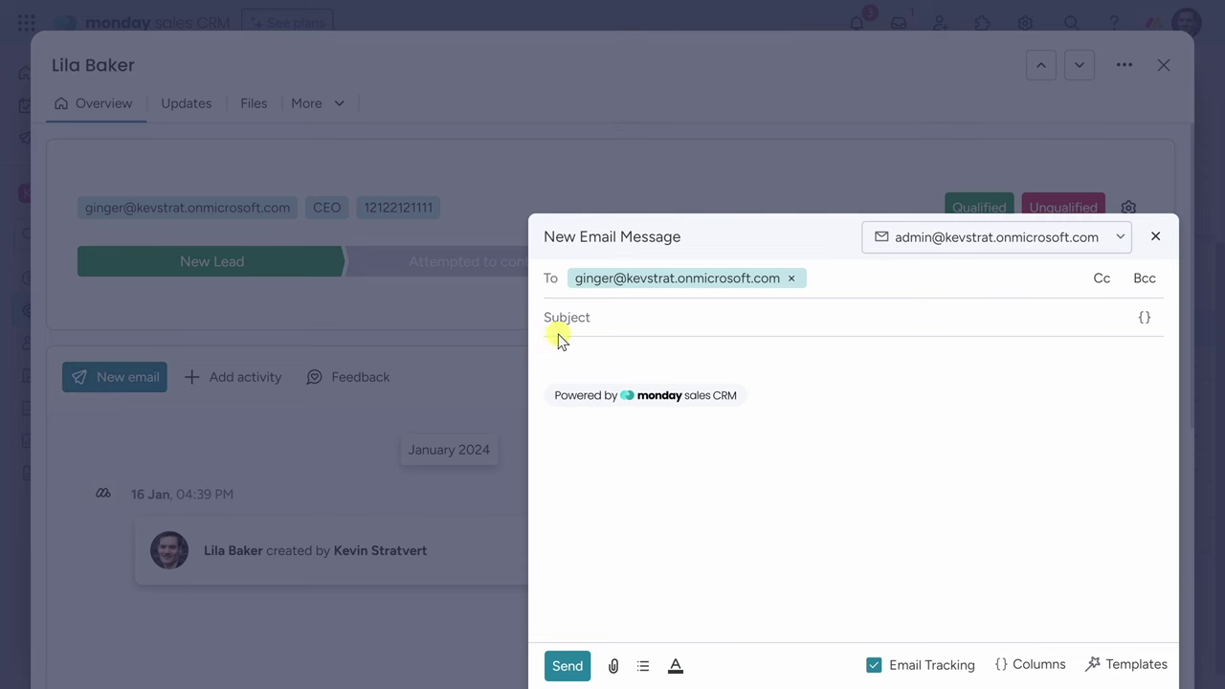
type("Kevin Cookie Company Franchise Opportunity")
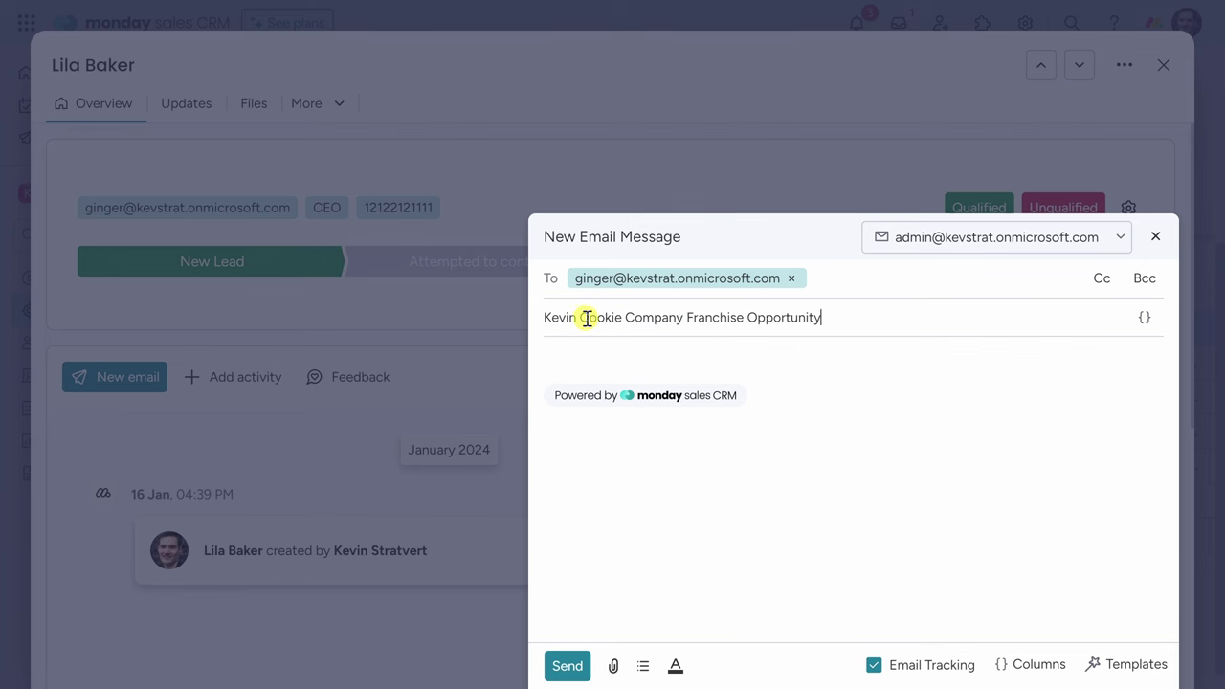
left_click(596, 347)
type("Hi  Thank you for your interest in opening a franchise location for the Kevin Cookie Company. We are delighted to hear that you share our passion for baking delicious cookies with only the finest ingredients.  As a franchisee, you will benefit from our brand recognition, our loyal customer base, and our proven business model. You will also receive training, support, and guidance from our experienced team. You will have the freedom to customize your menu, pricing, and marketing strategies to suit your local market and preferences.  To start the process of becoming a franchisee, please fill out the attached application form and send it back to us. We will review your application and get back to you within two weeks. If you have any questions, please feel free to contact us at any time.  We look forward to hearing from you soon and working with you to bring the Kevin Cookie Company to your area.  Sincerely,  Kevin Stratvert - Franchise Manager Kevin Cookie Company")
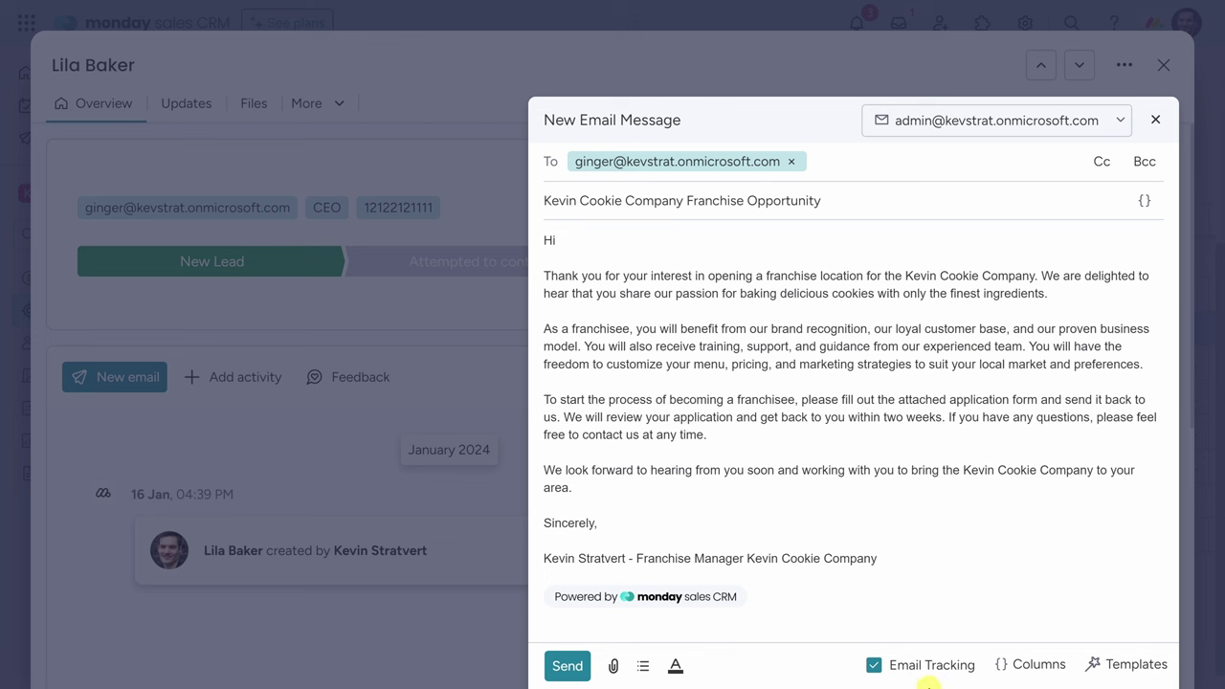
Insert the Item Name field as {pulse.name} after 'Hi' in the greeting.
left_click(1030, 664)
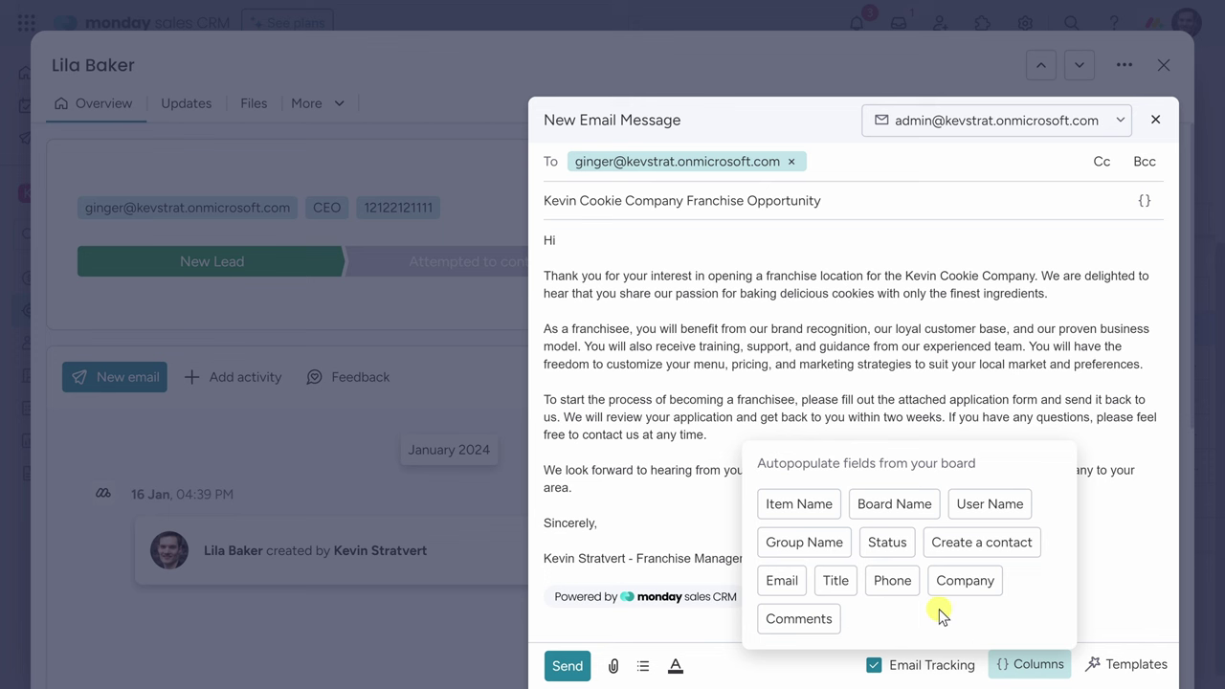
left_click(811, 512)
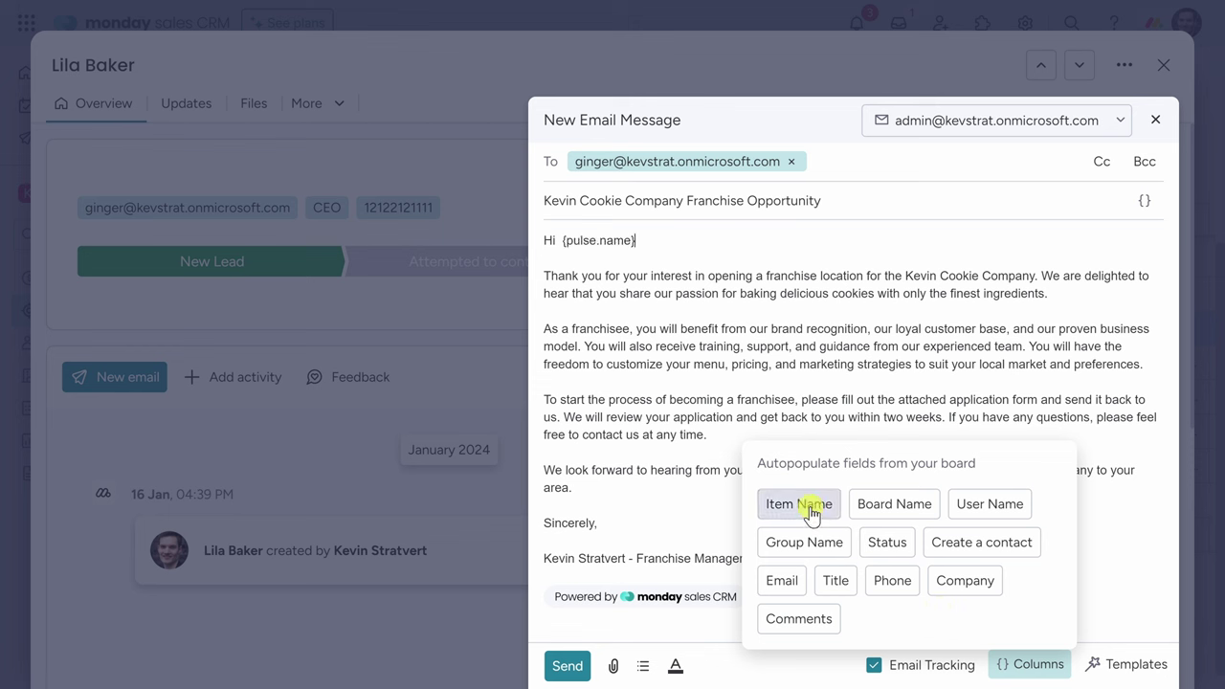
left_click(561, 243)
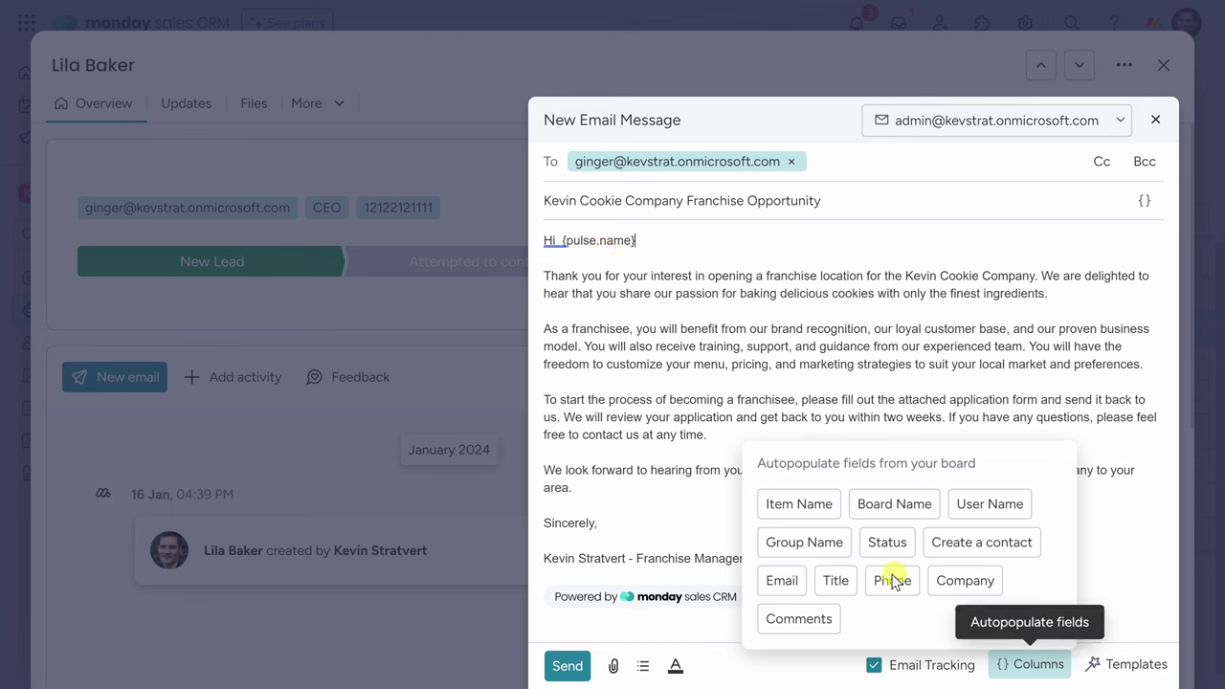
left_click(1022, 668)
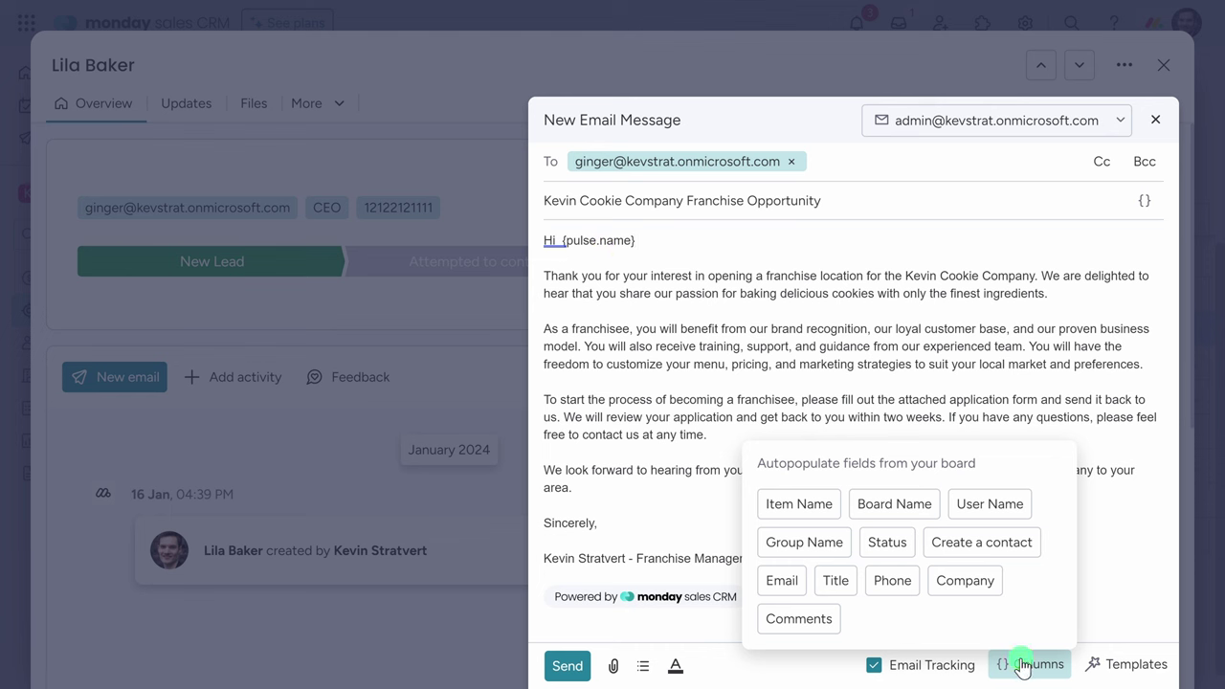
left_click(560, 241)
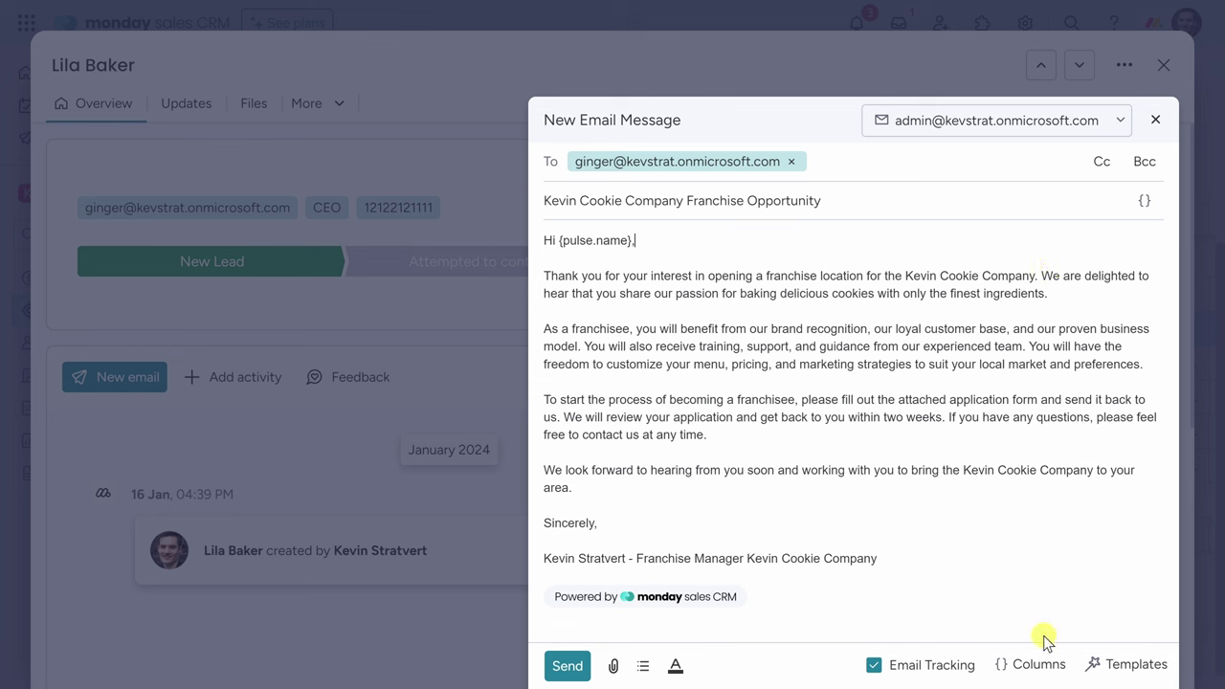
left_click(1132, 672)
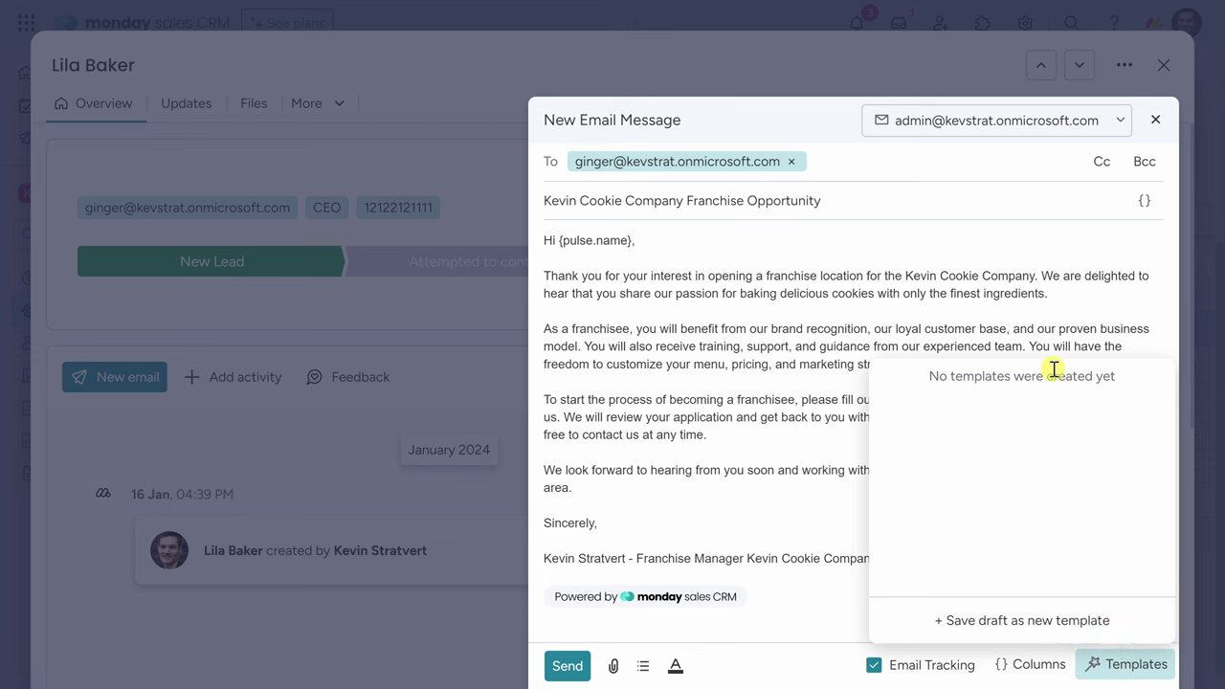
Save the draft as template 'website' shared with Everyone, then send the email.
left_click(1012, 627)
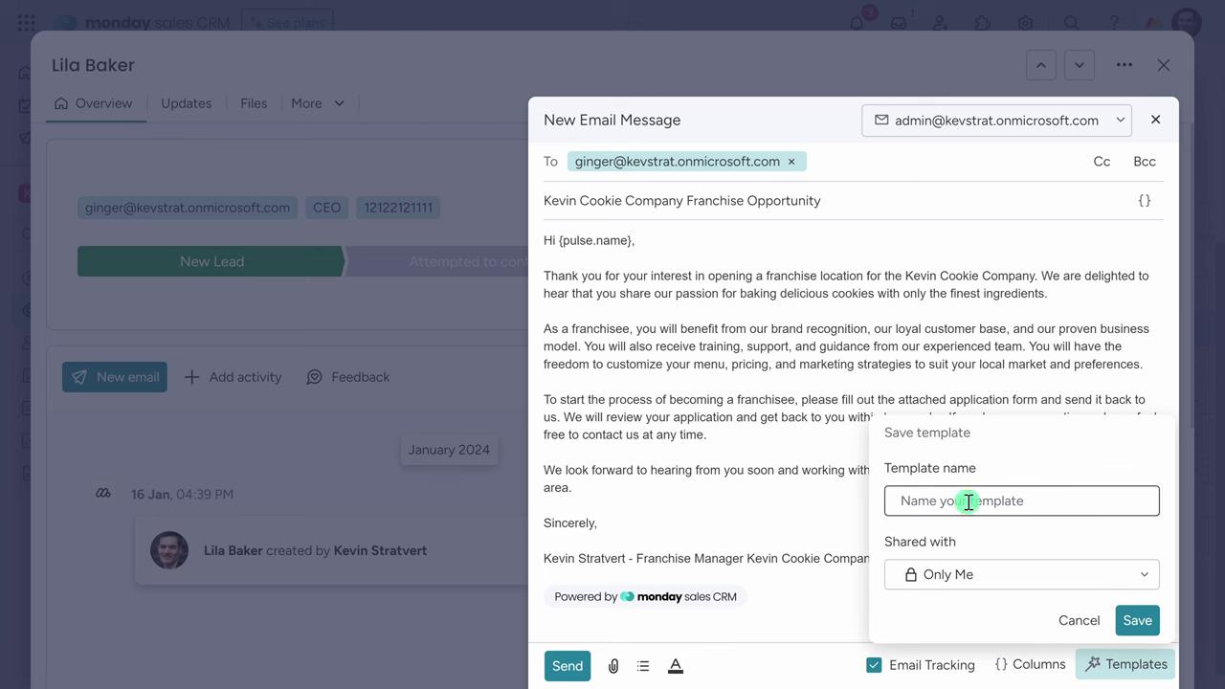
left_click(976, 579)
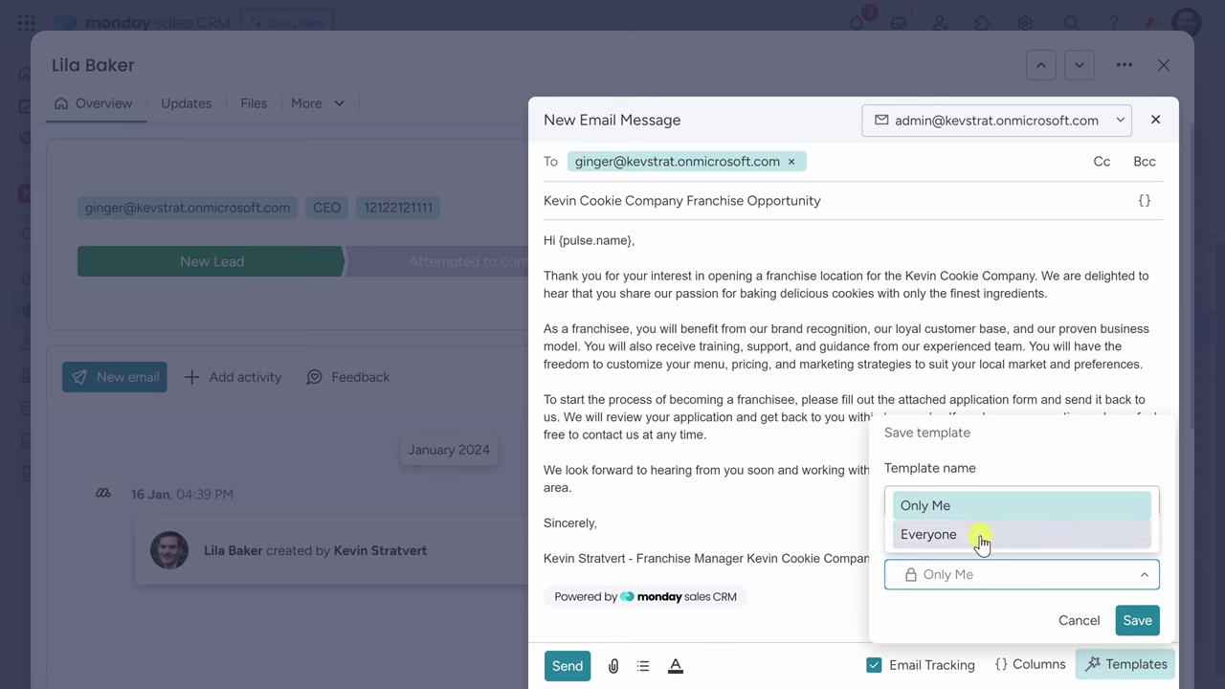
left_click(981, 541)
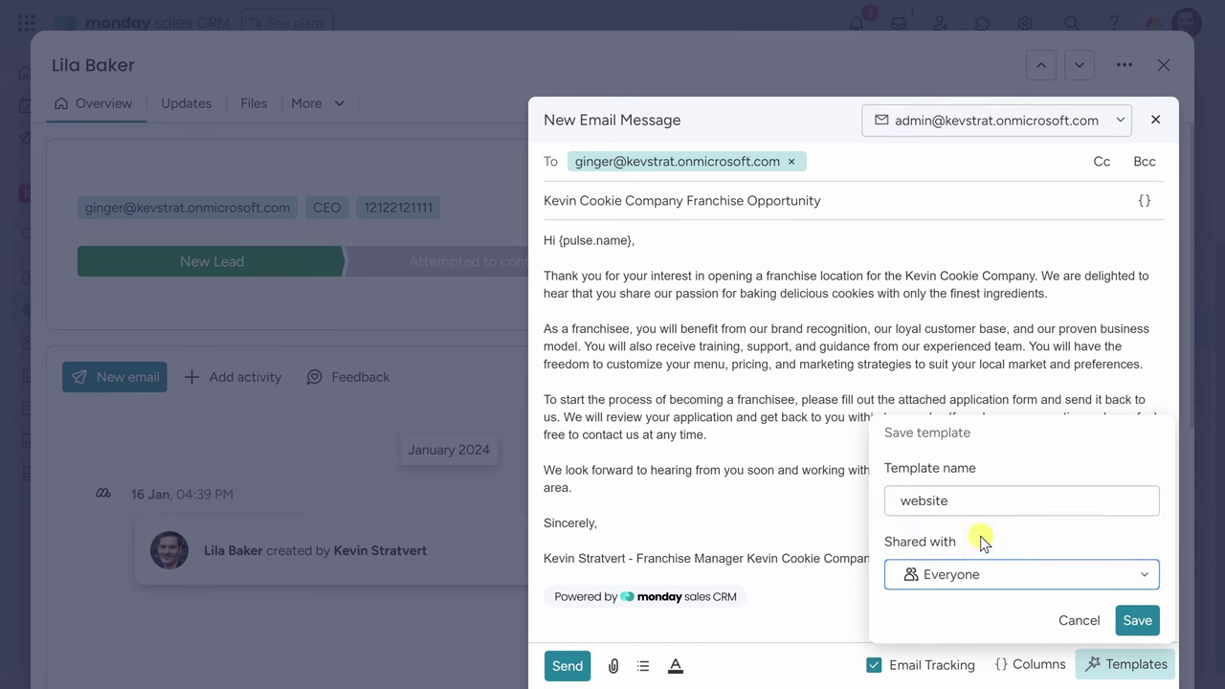
left_click(1137, 621)
left_click(790, 490)
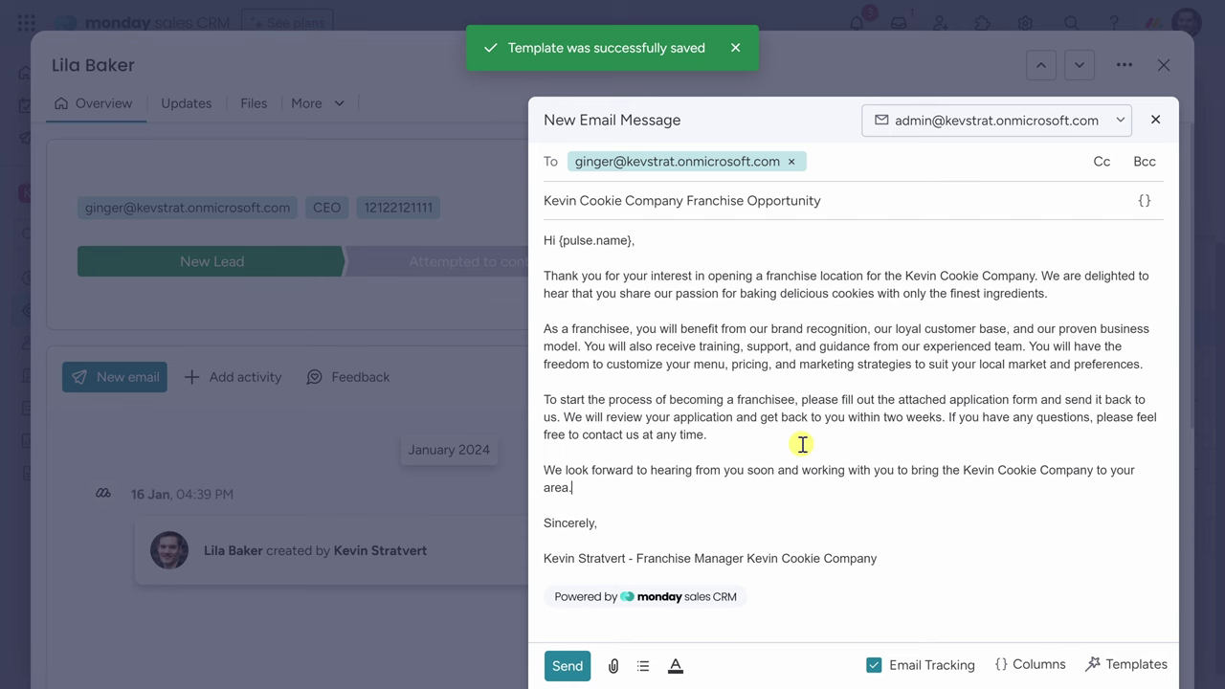
left_click(567, 666)
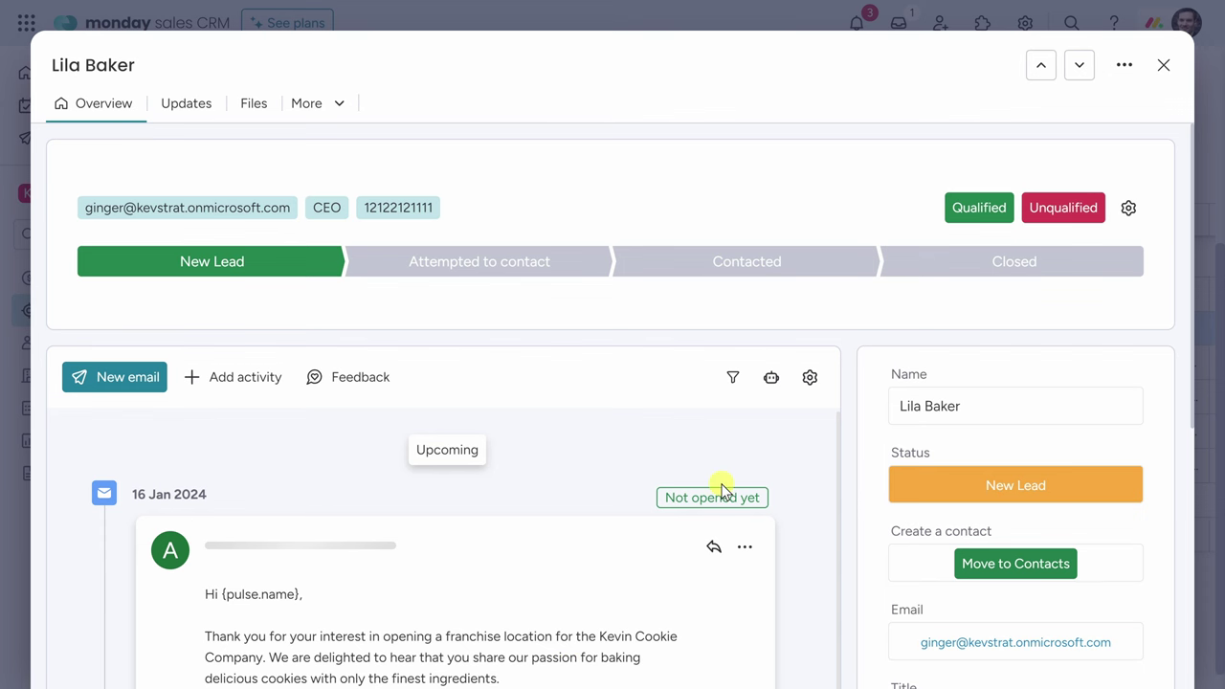
Scroll the Overview timeline to read the sent email and the lead's franchise reply.
scroll(370, 539, "down", 5)
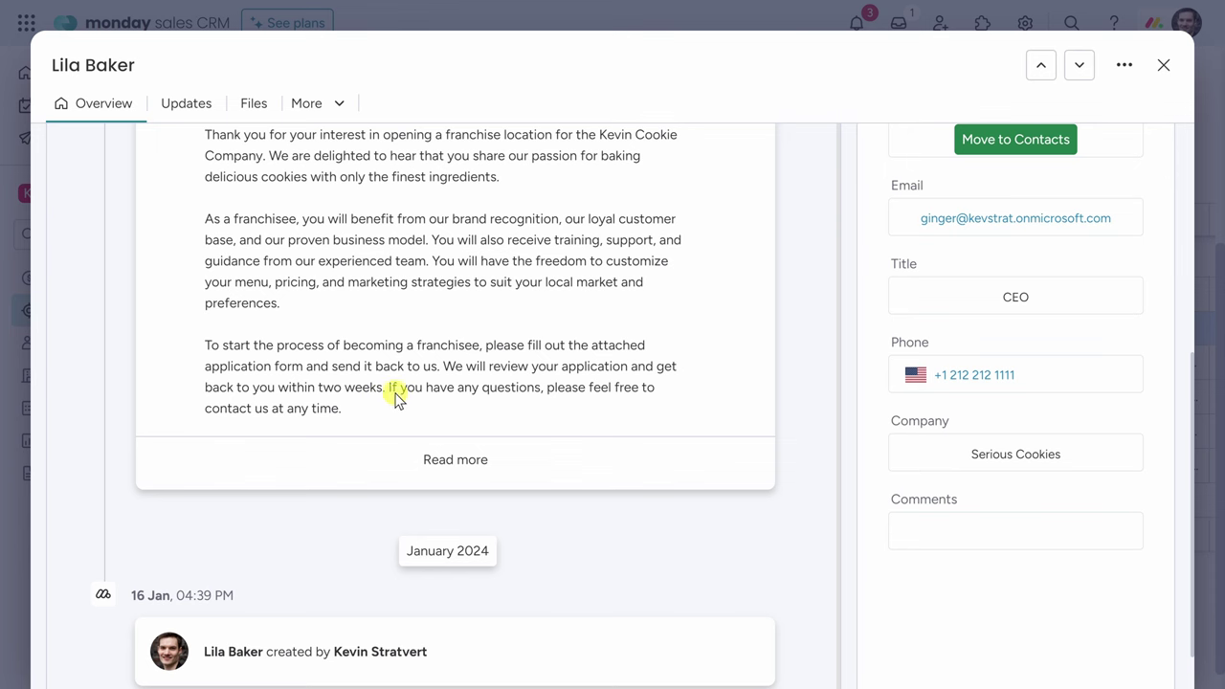
scroll(397, 400, "up", 1)
scroll(428, 390, "up", 5)
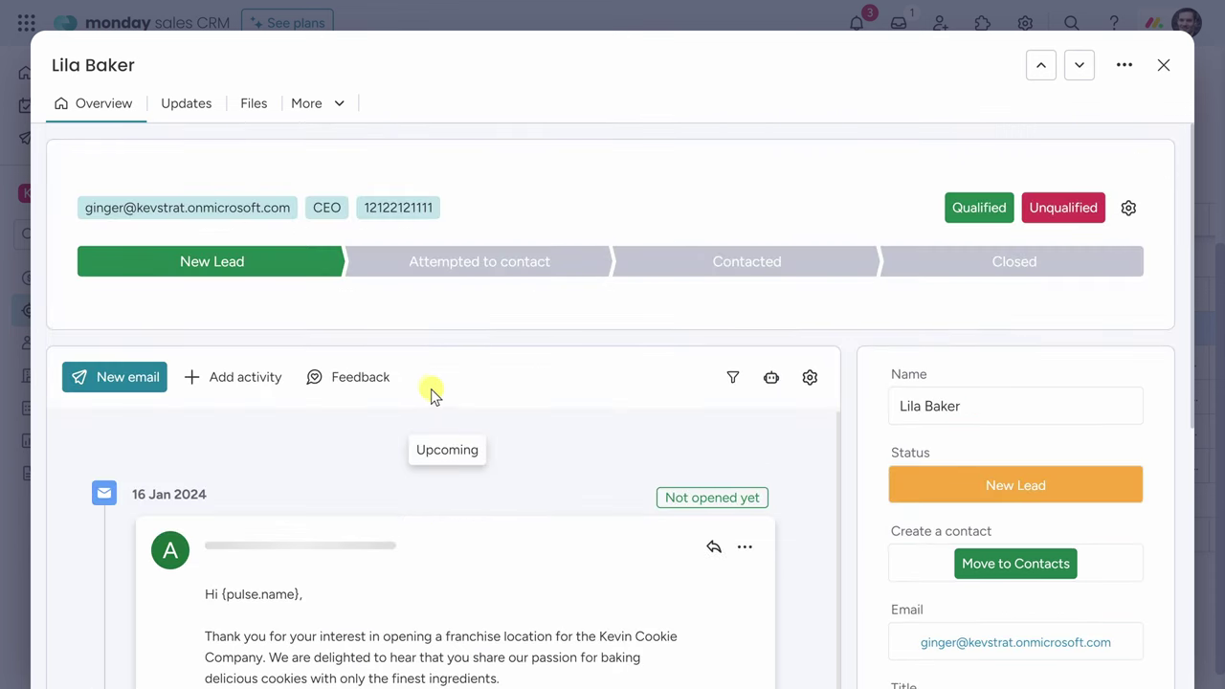
scroll(435, 344, "down", 1)
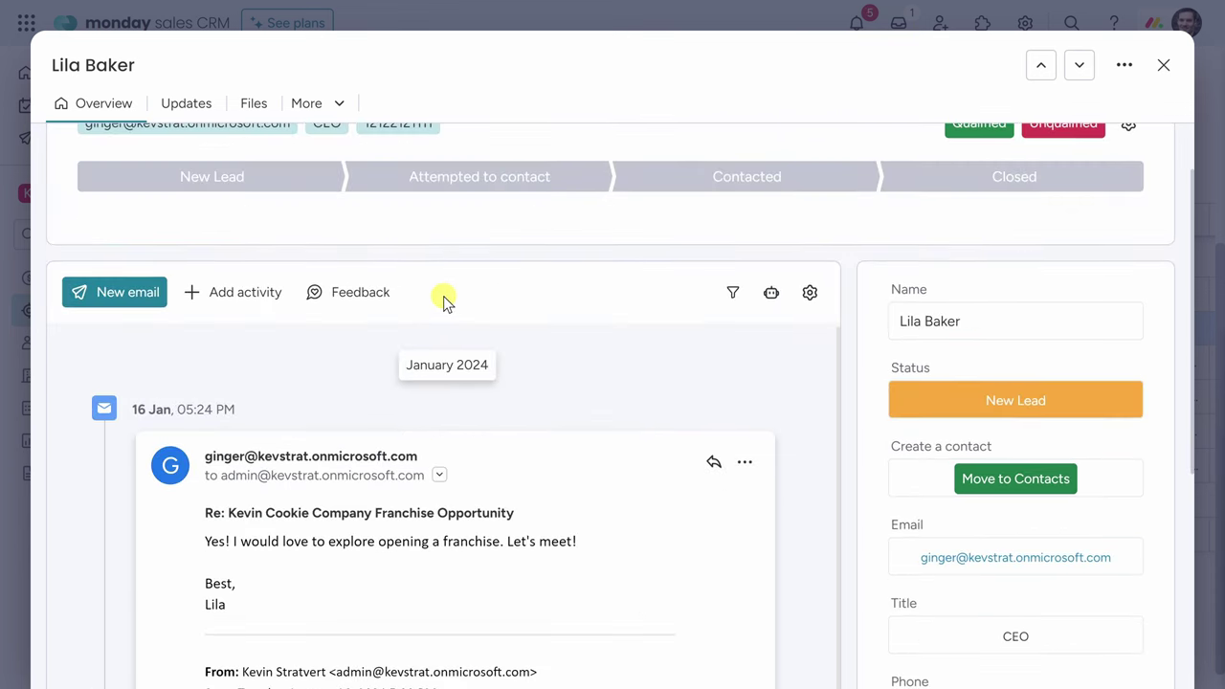
scroll(443, 296, "down", 1)
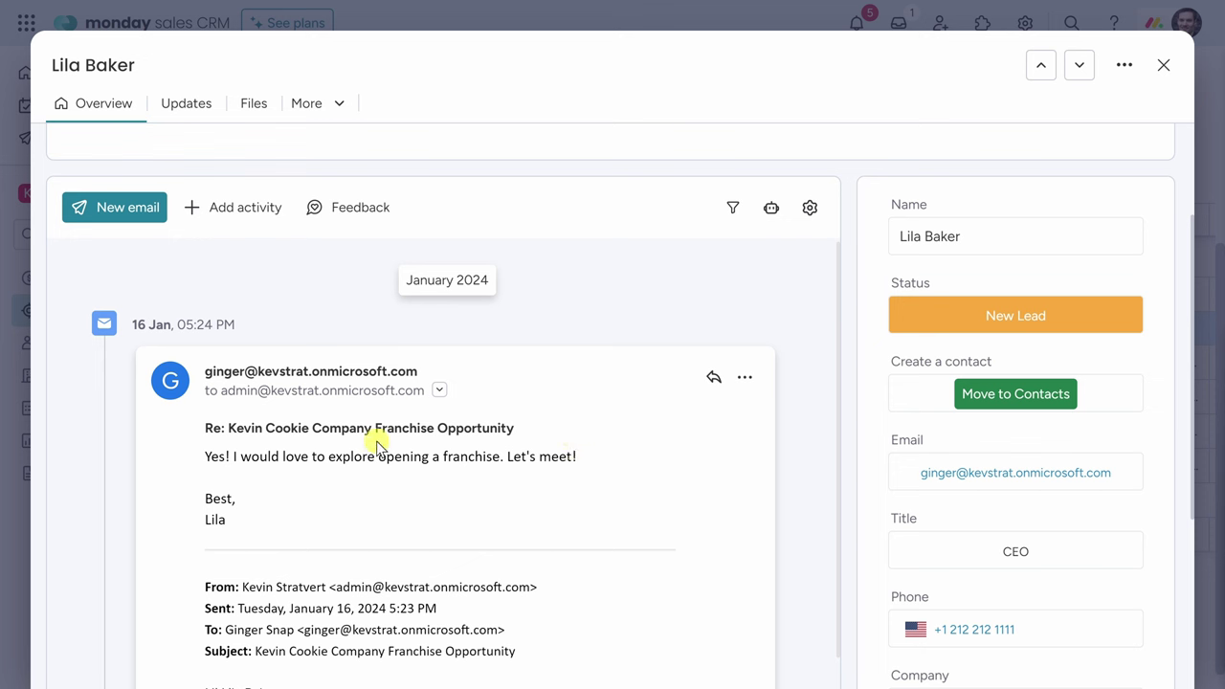
scroll(378, 445, "down", 1)
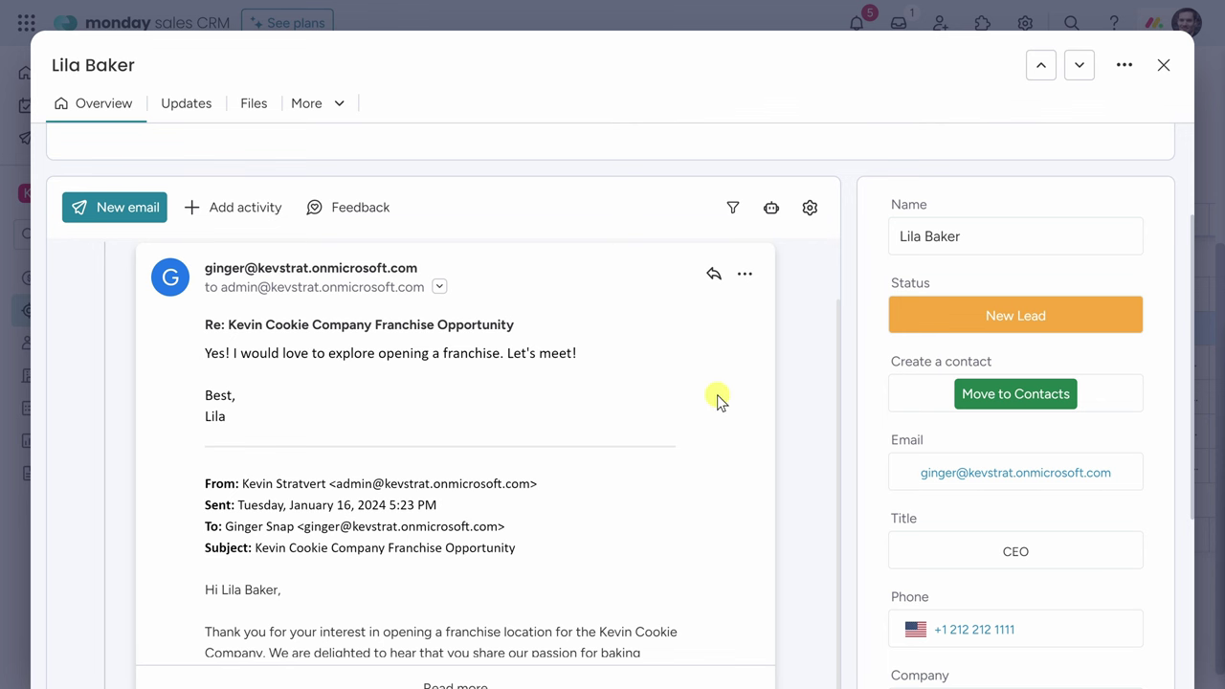
scroll(719, 400, "up", 1)
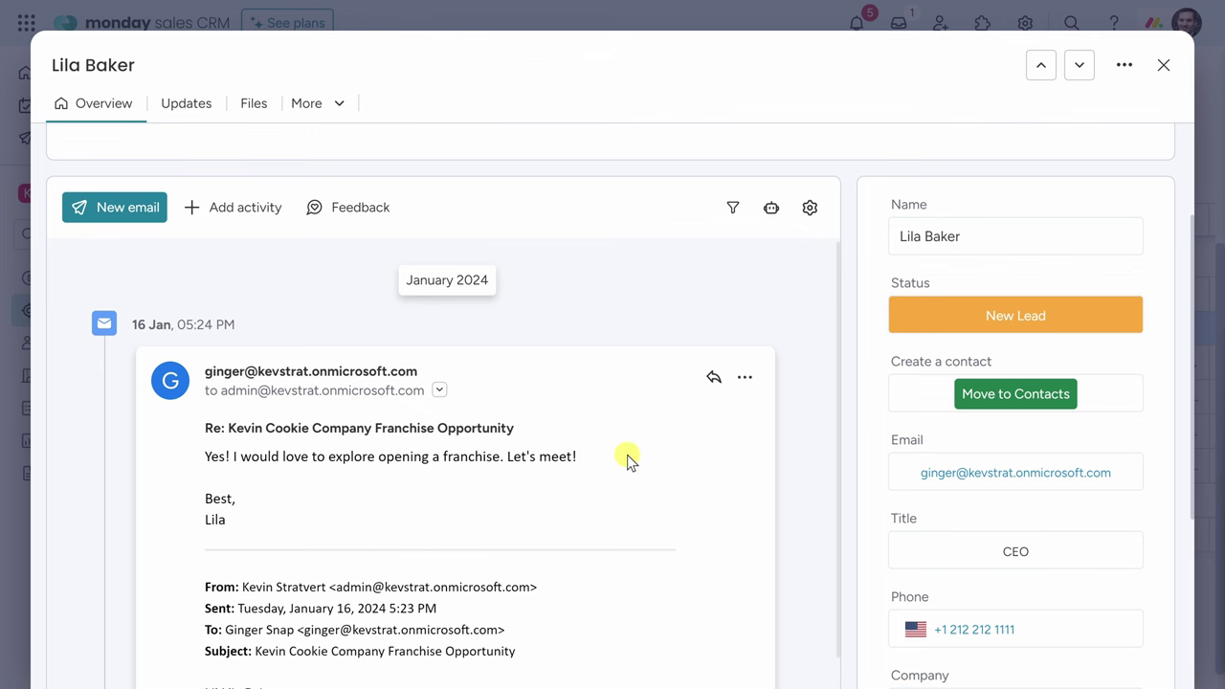
scroll(579, 445, "up", 2)
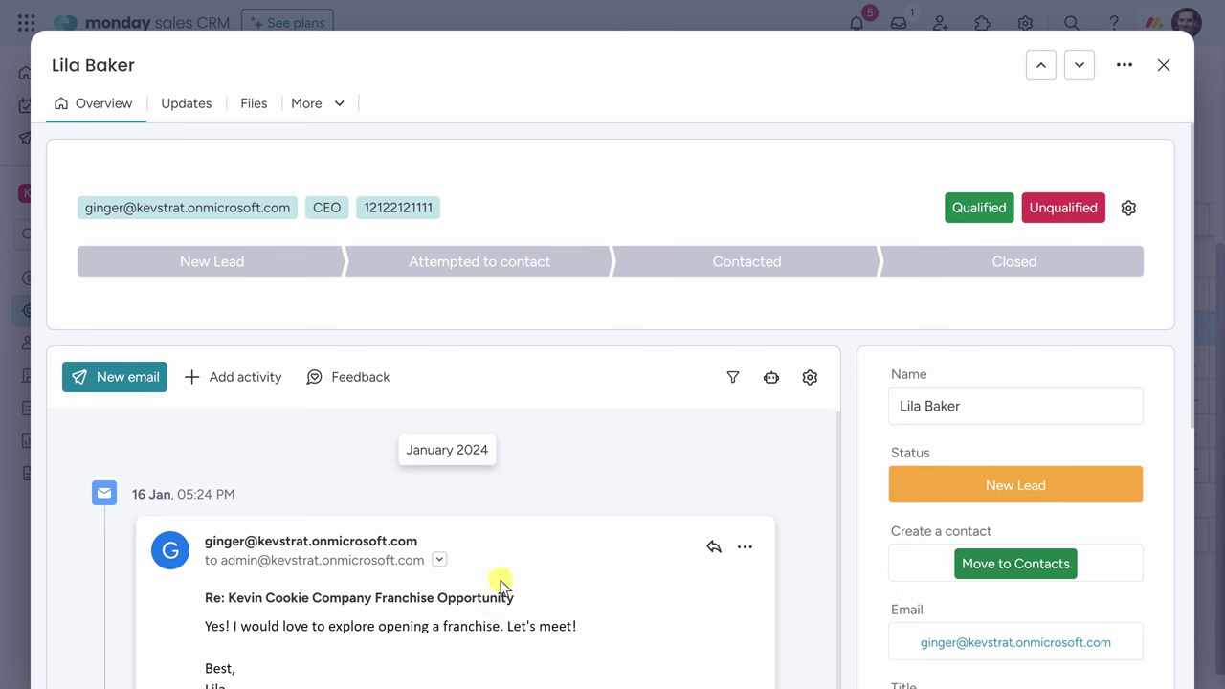
Qualify the lead, convert it into a contact, and view it on the Contacts board.
left_click(979, 219)
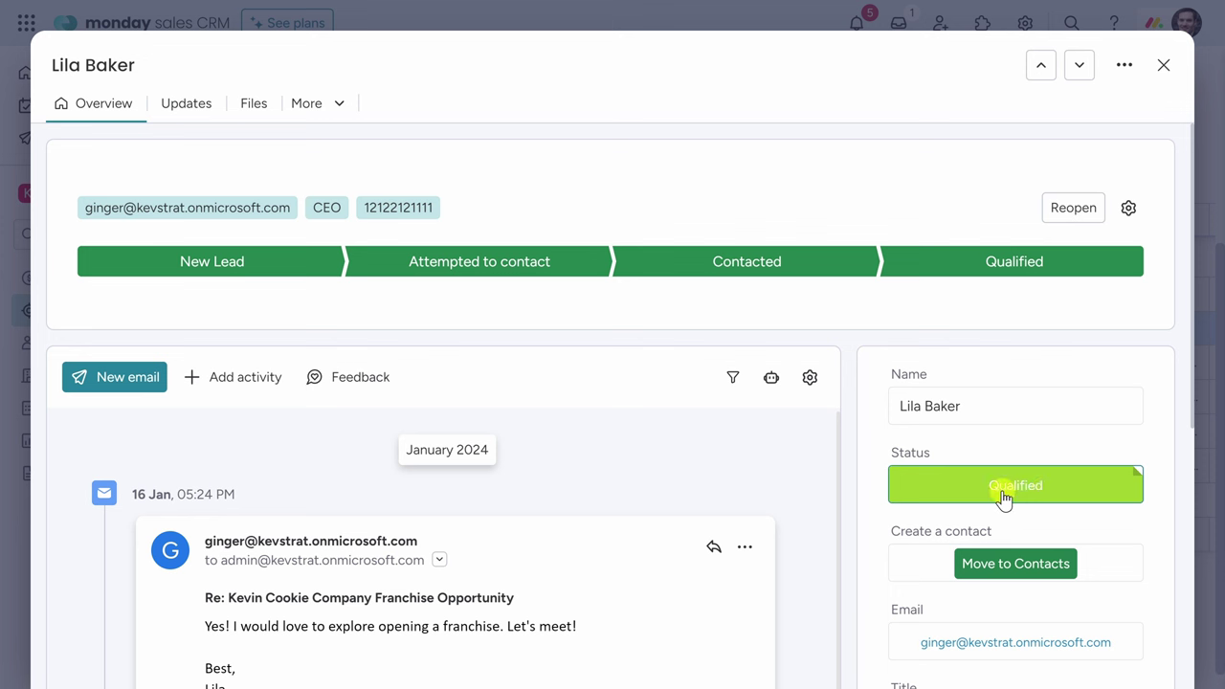
left_click(1007, 572)
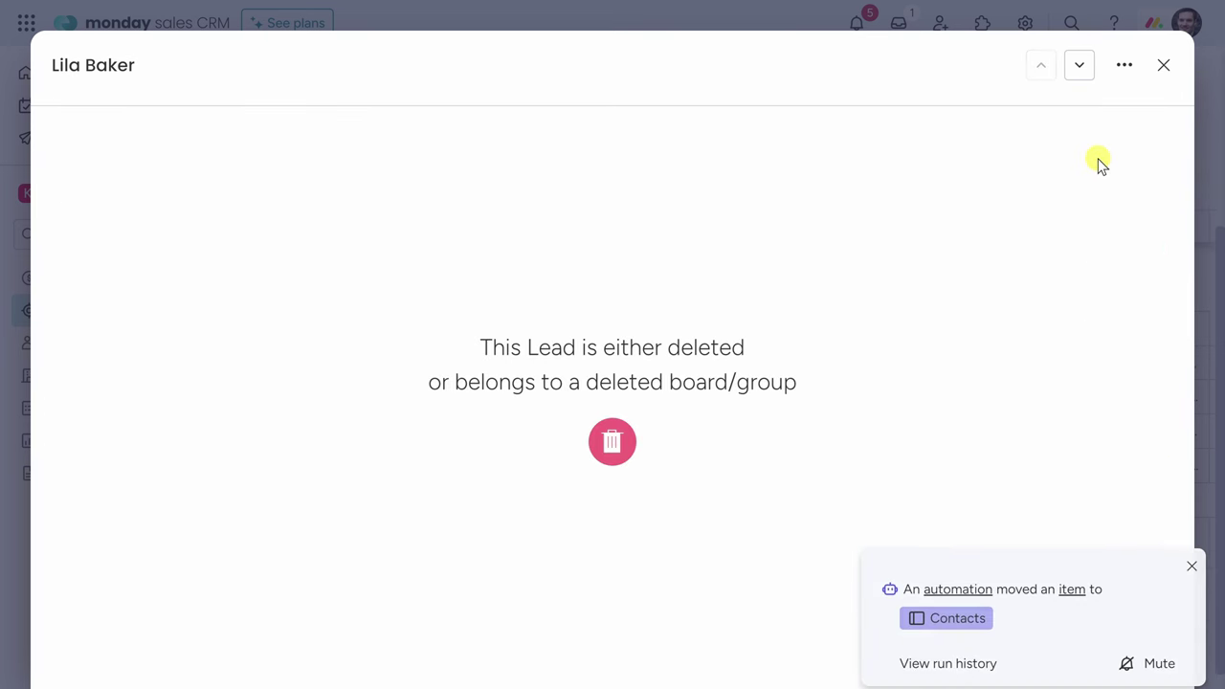
left_click(1164, 68)
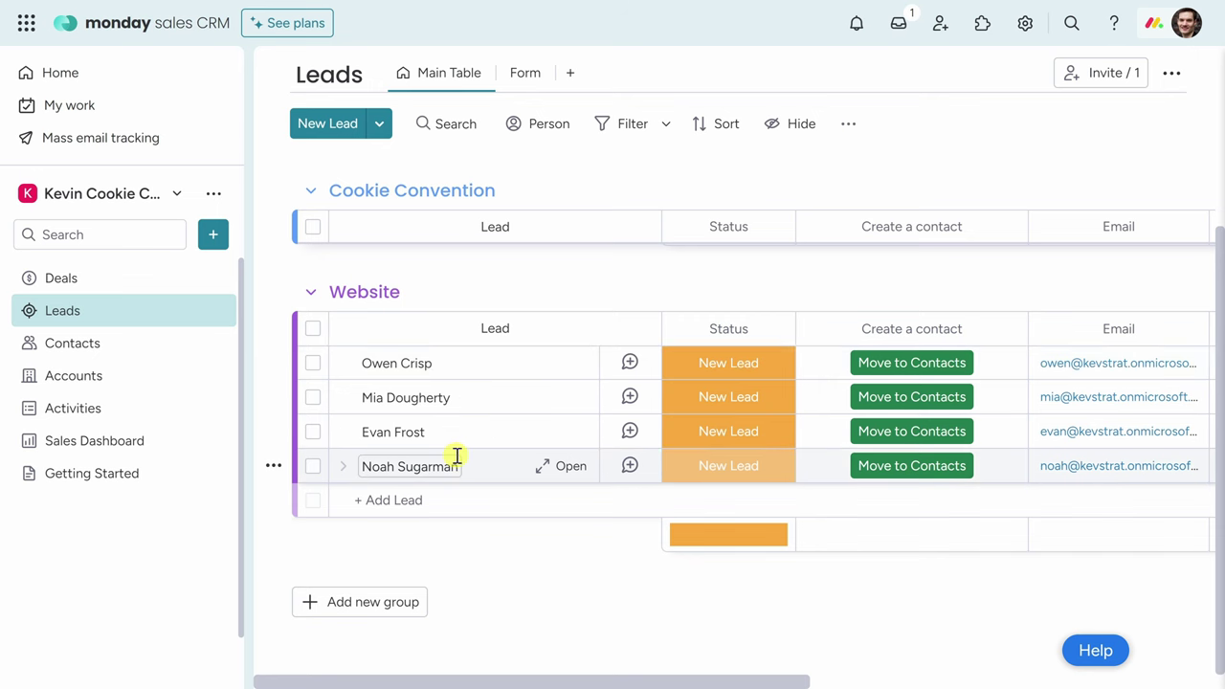
left_click(123, 350)
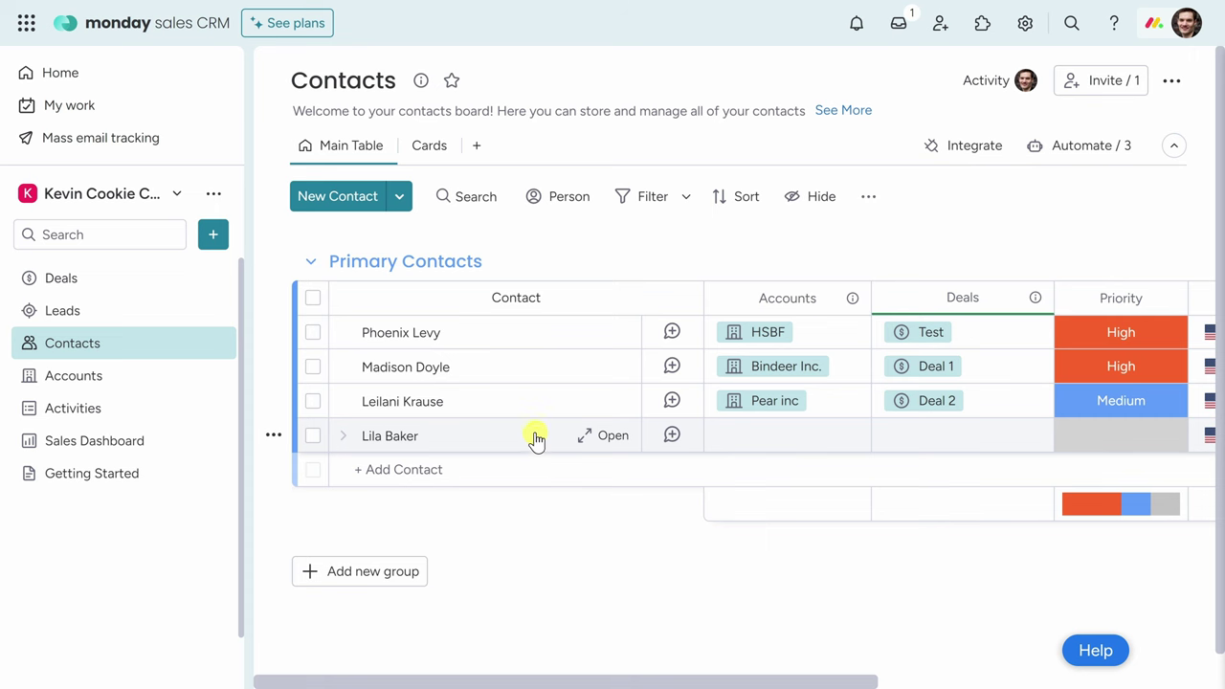
Select all four leads in the Leads board's Website group.
left_click(135, 318)
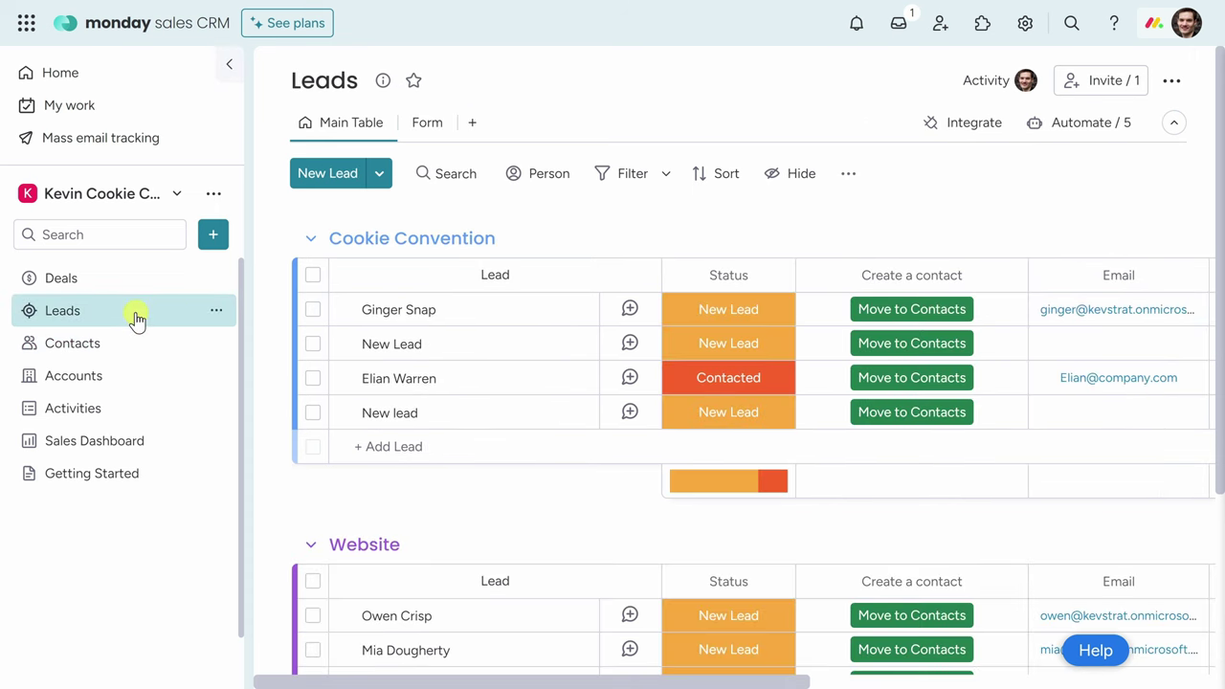
scroll(680, 483, "down", 3)
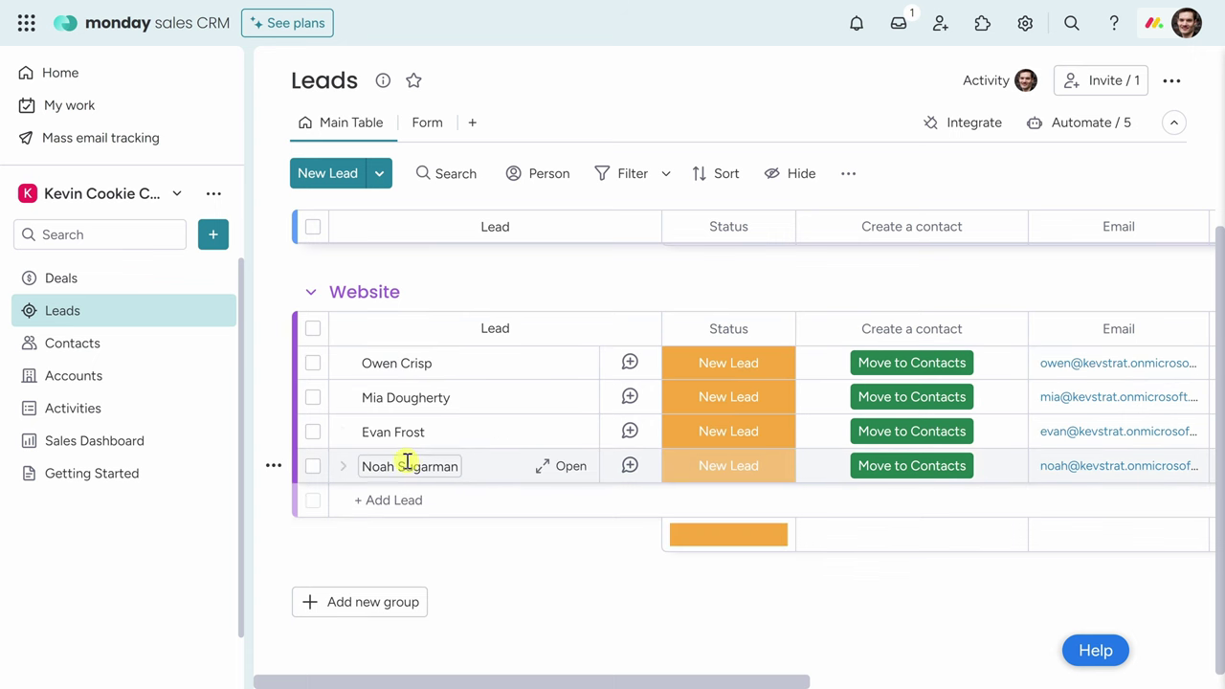
left_click(313, 365)
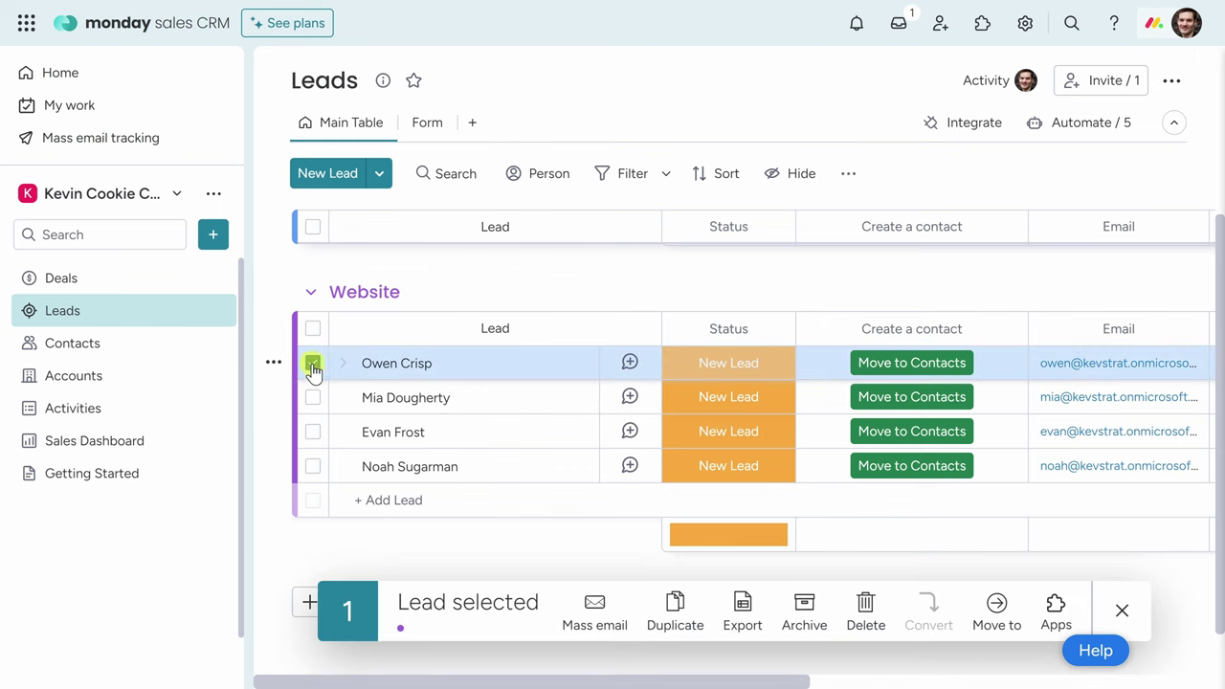
left_click(313, 398)
left_click(313, 432)
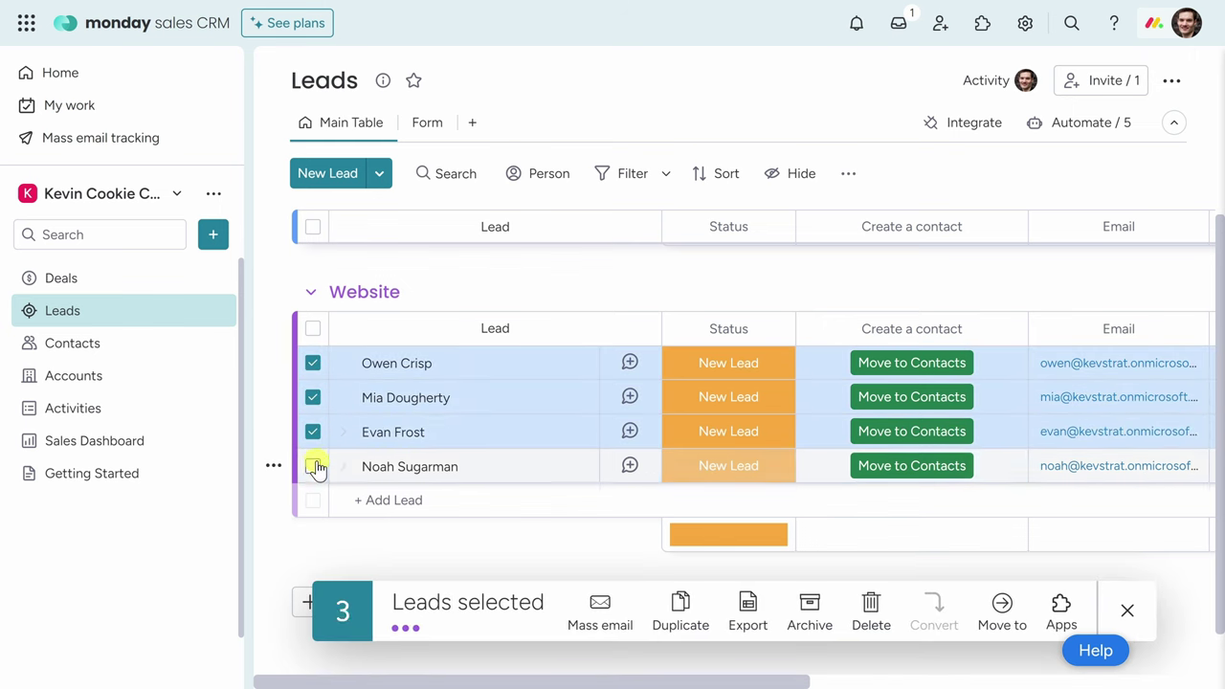
left_click(313, 466)
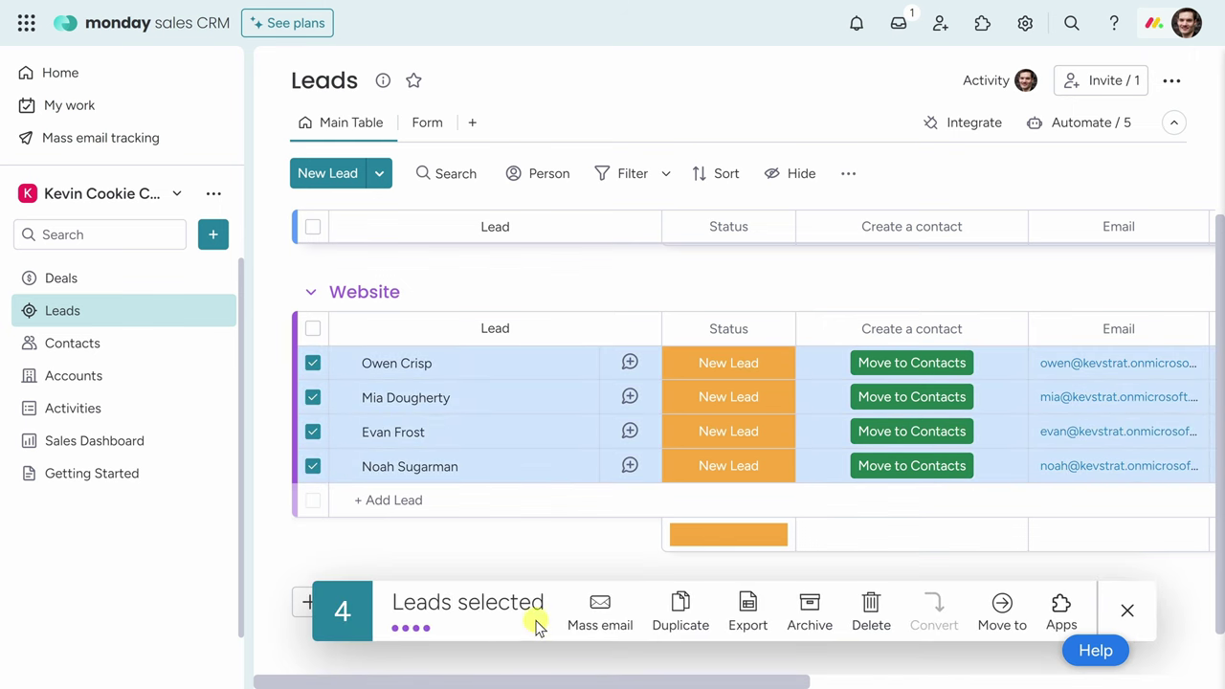
Mass-email the selected leads using the Kevin Cookie Company Franchise Opportunity template.
left_click(600, 610)
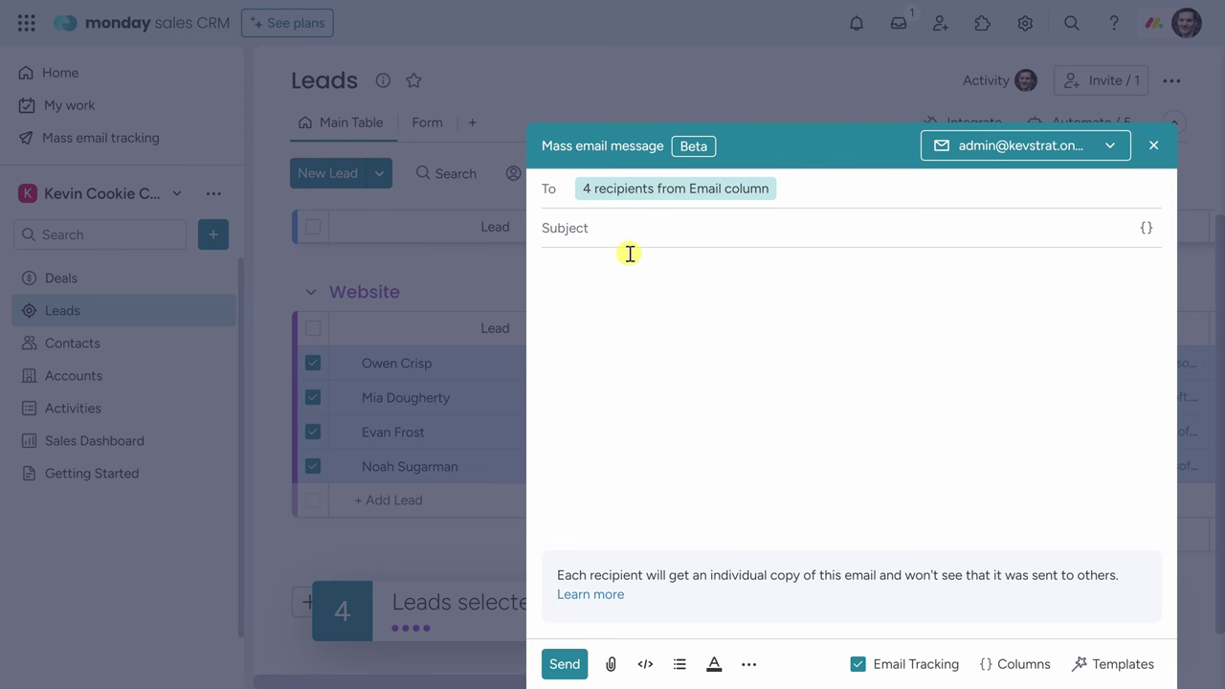
left_click(1108, 667)
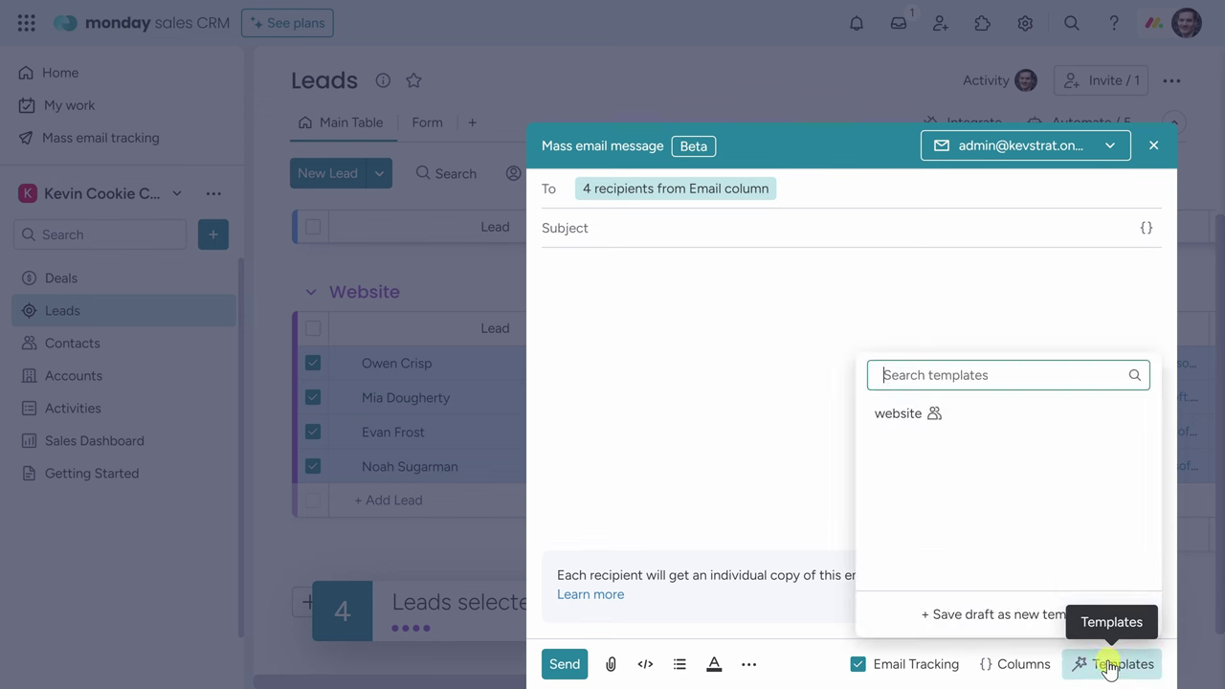
left_click(910, 413)
scroll(883, 393, "up", 3)
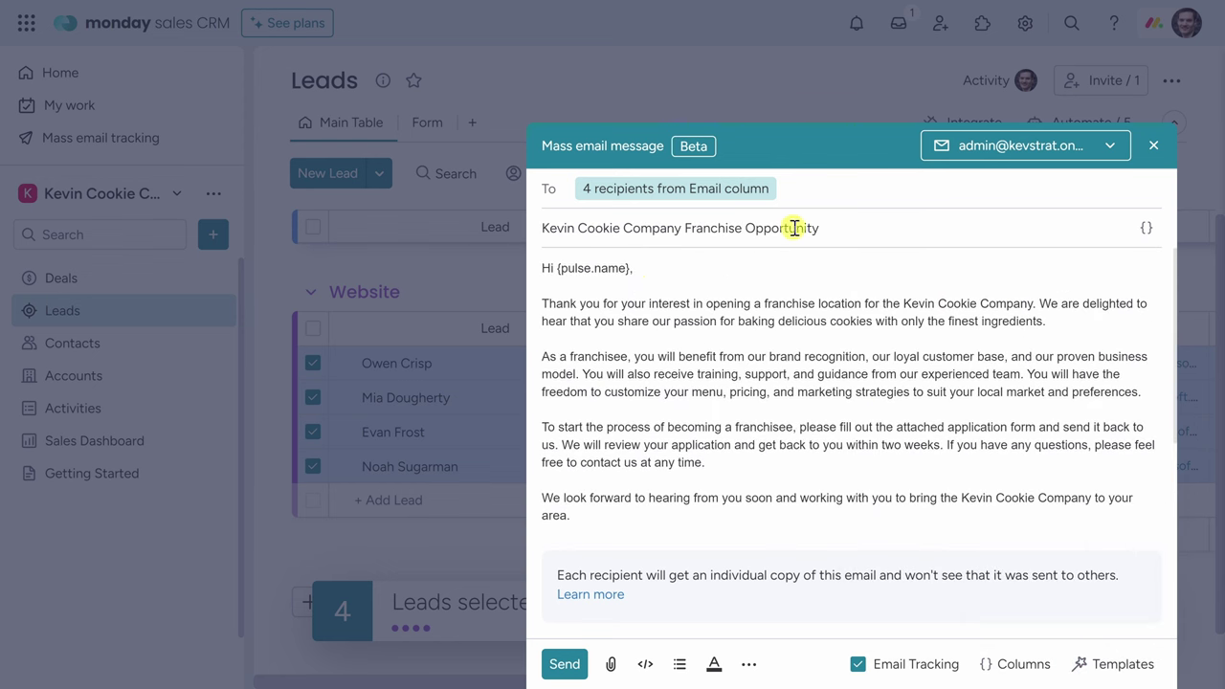
scroll(643, 440, "down", 3)
scroll(639, 476, "up", 3)
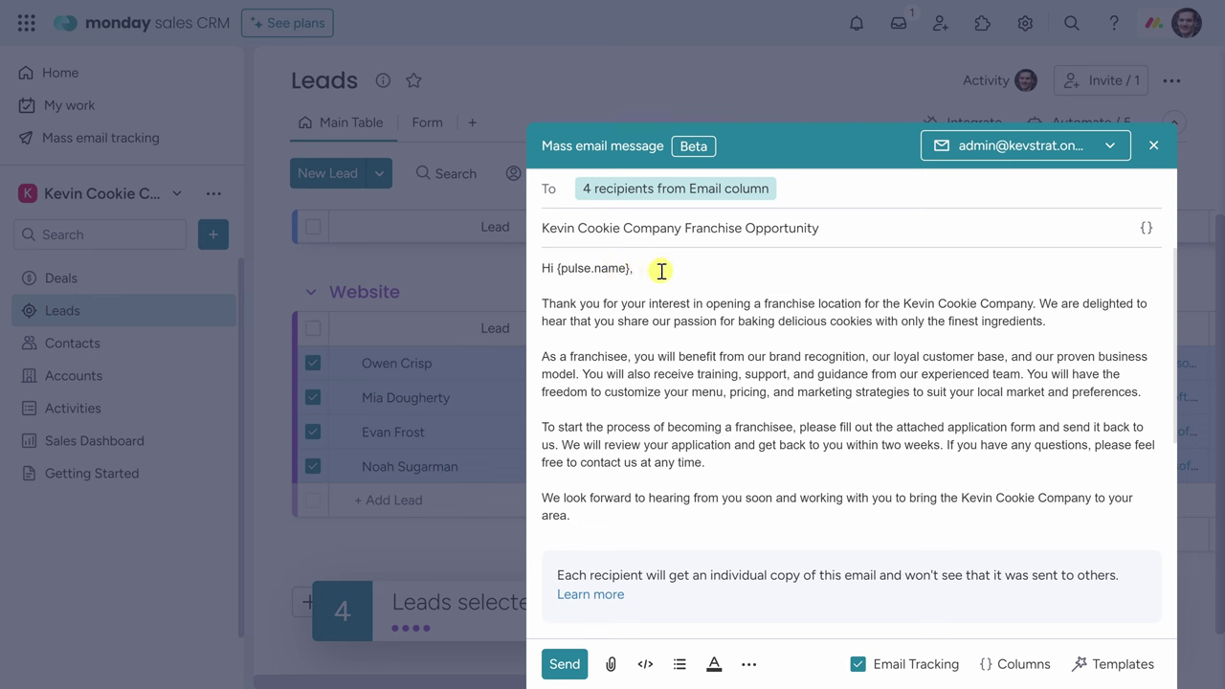
left_click(565, 664)
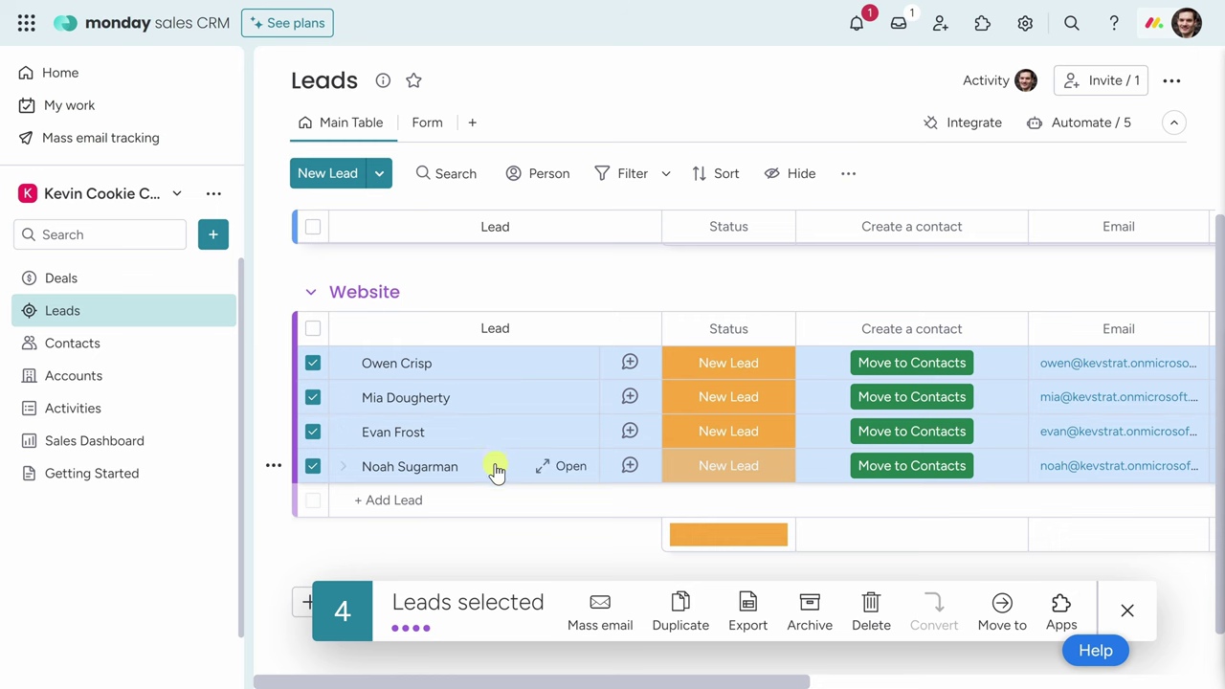
Confirm the franchise email in the first Website lead's activity, then go to Contacts.
left_click(483, 366)
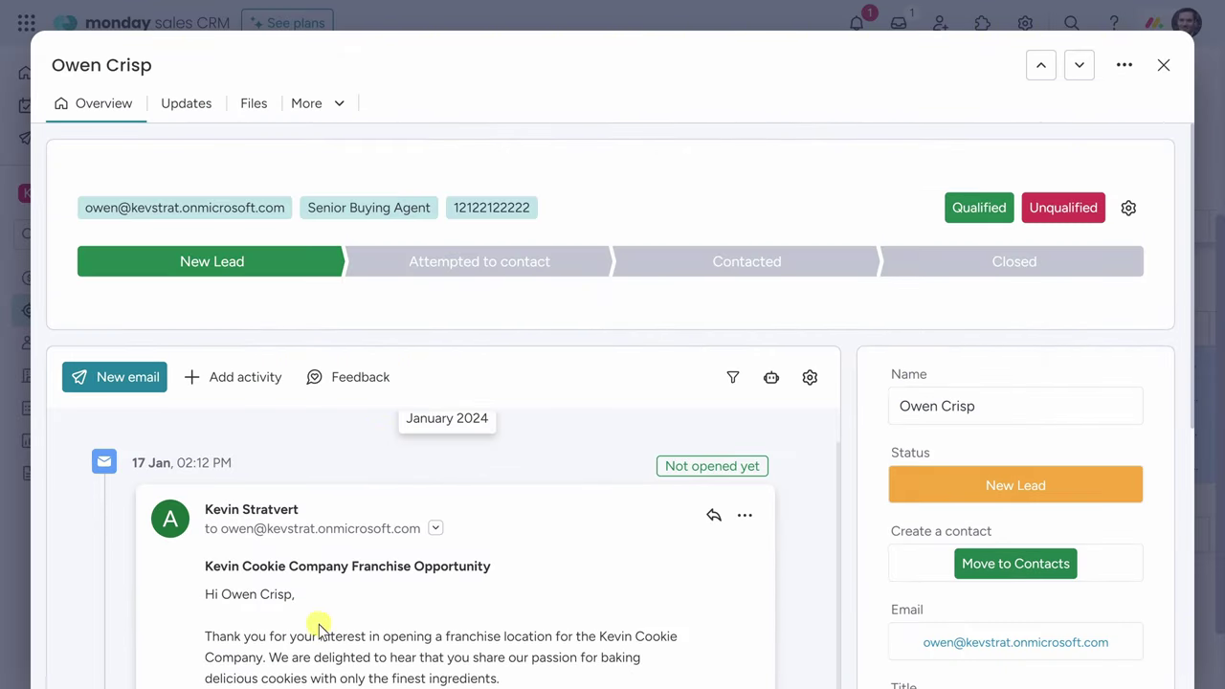
scroll(316, 617, "down", 3)
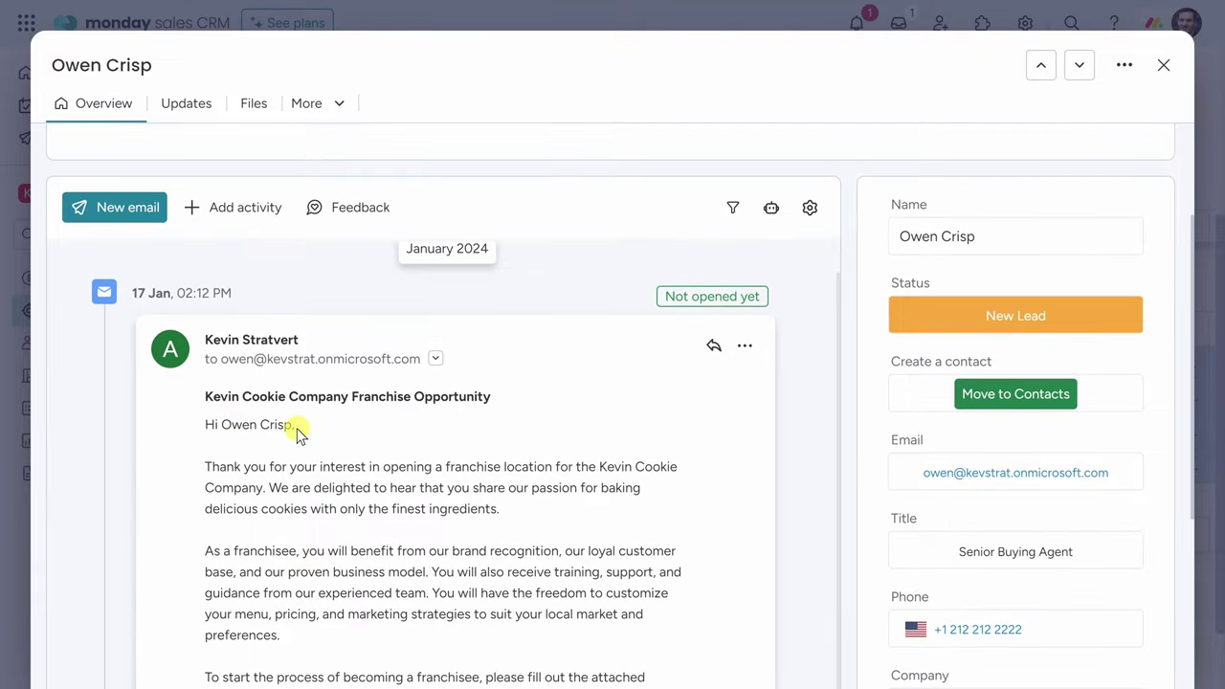
scroll(316, 442, "up", 1)
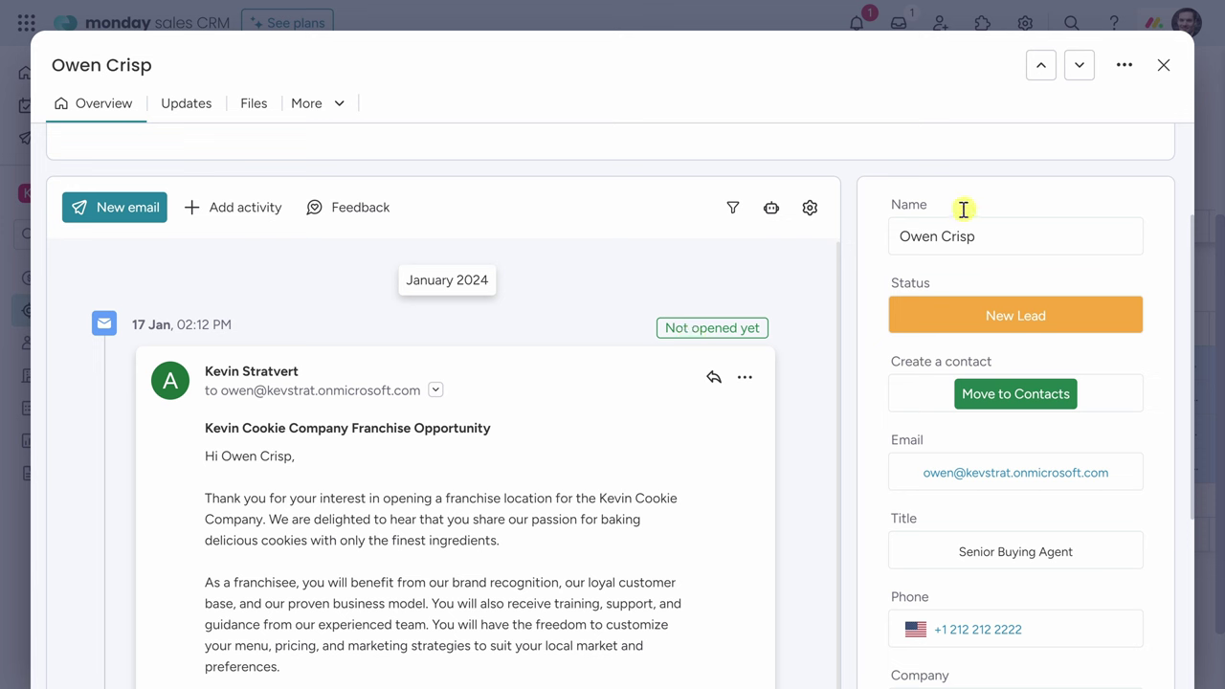
left_click(1163, 66)
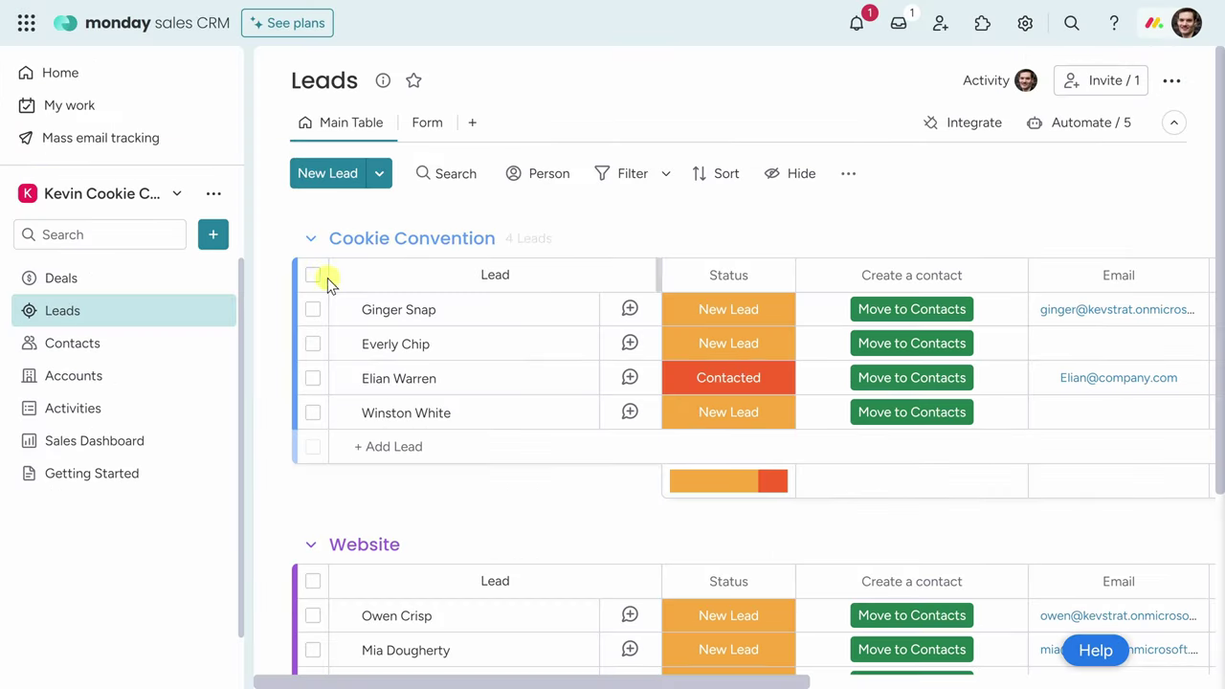
left_click(120, 346)
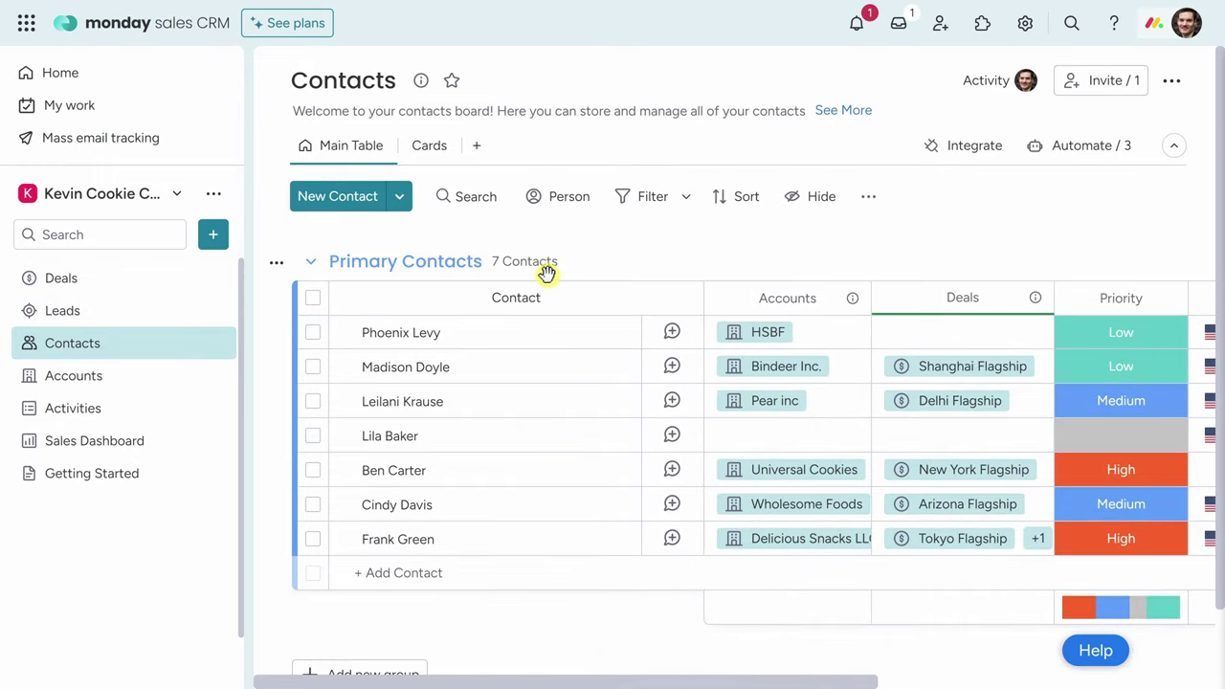
Link the contact that has no account to Universal Cookies.
scroll(547, 278, "down", 1)
scroll(564, 383, "up", 1)
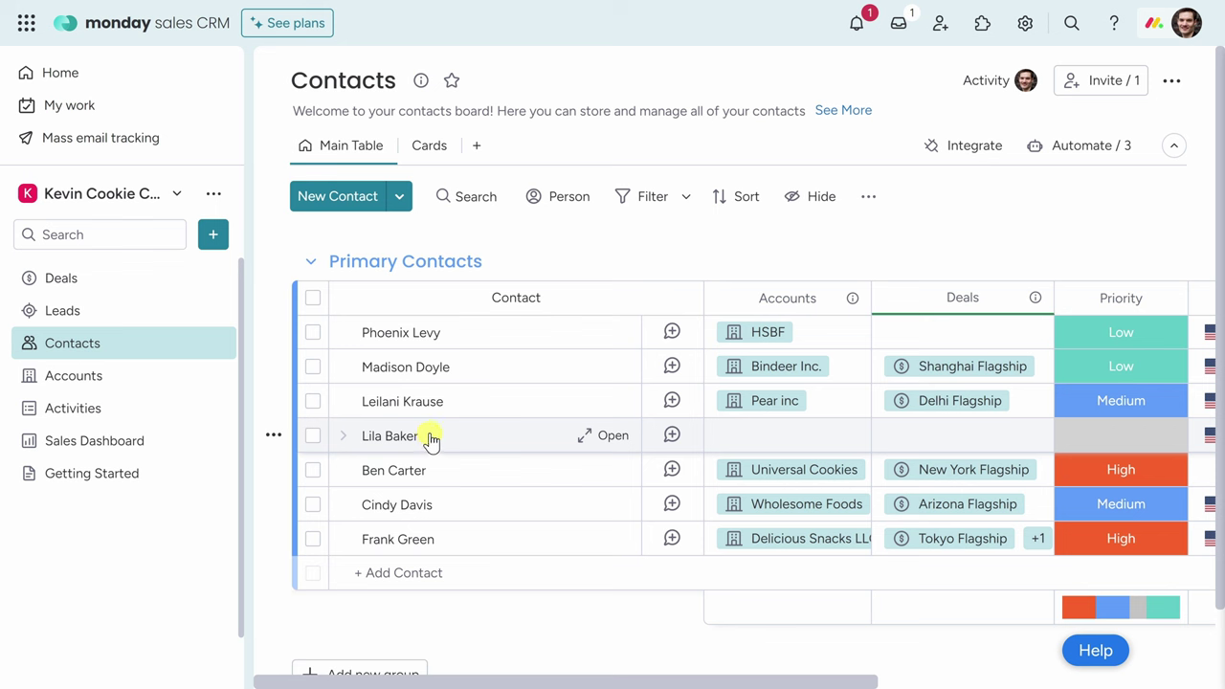
left_click(783, 441)
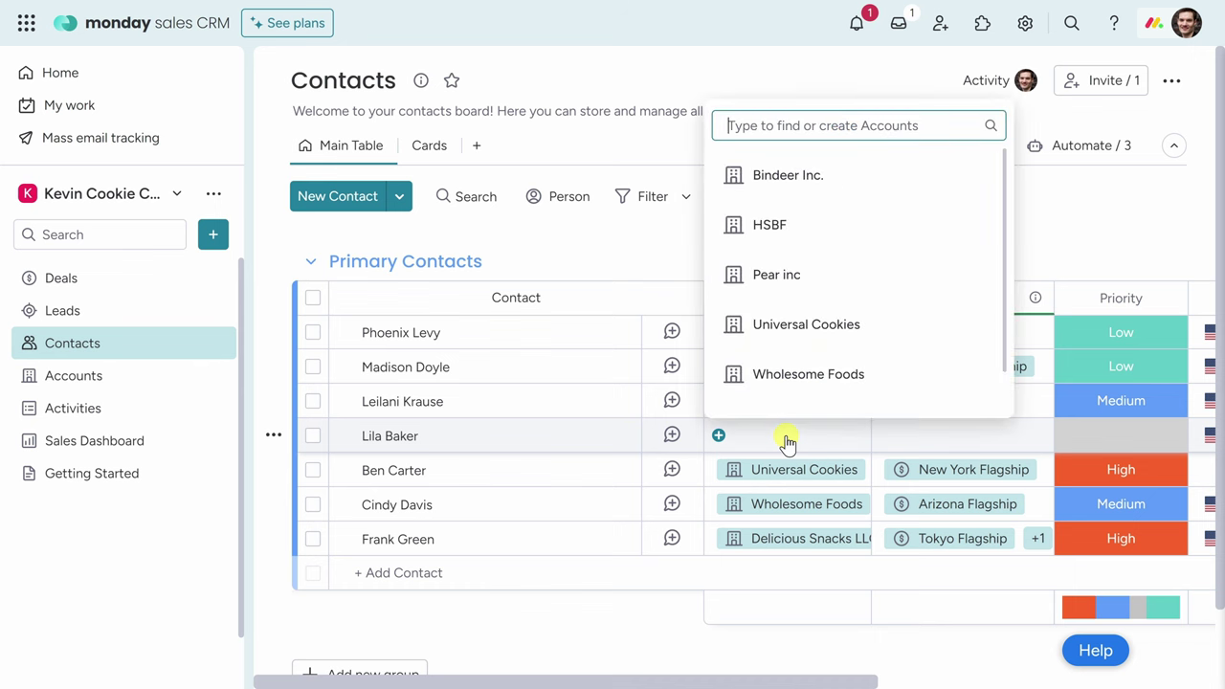
left_click(801, 330)
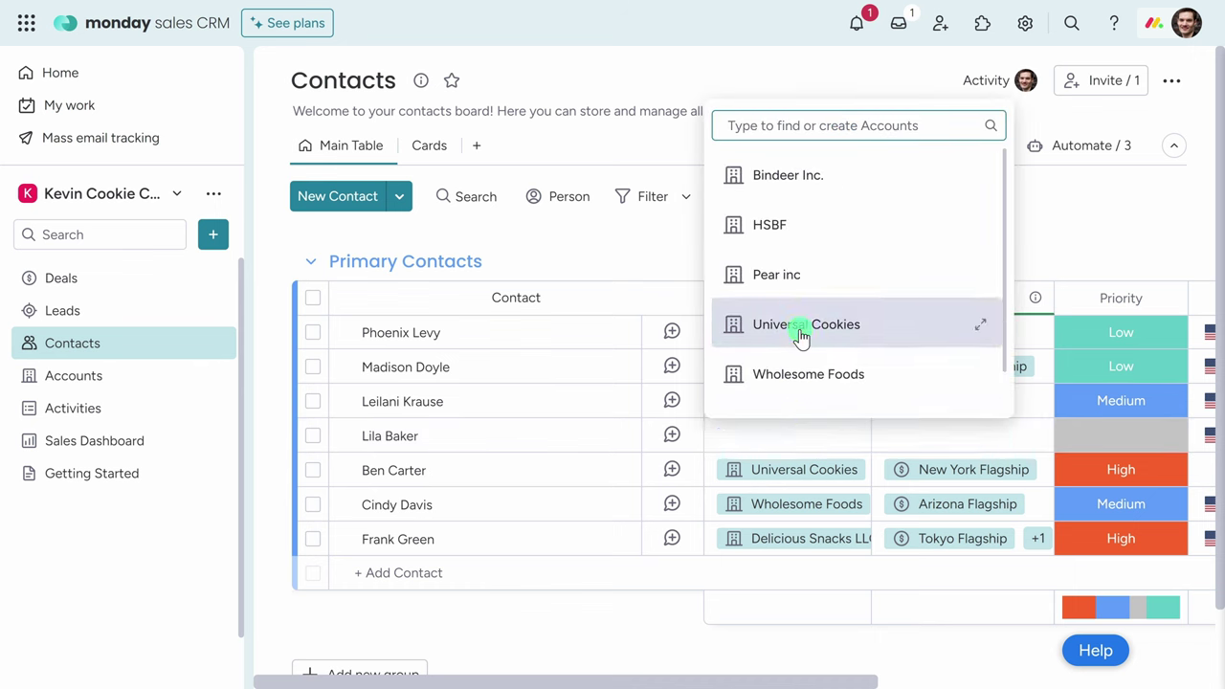
left_click(666, 247)
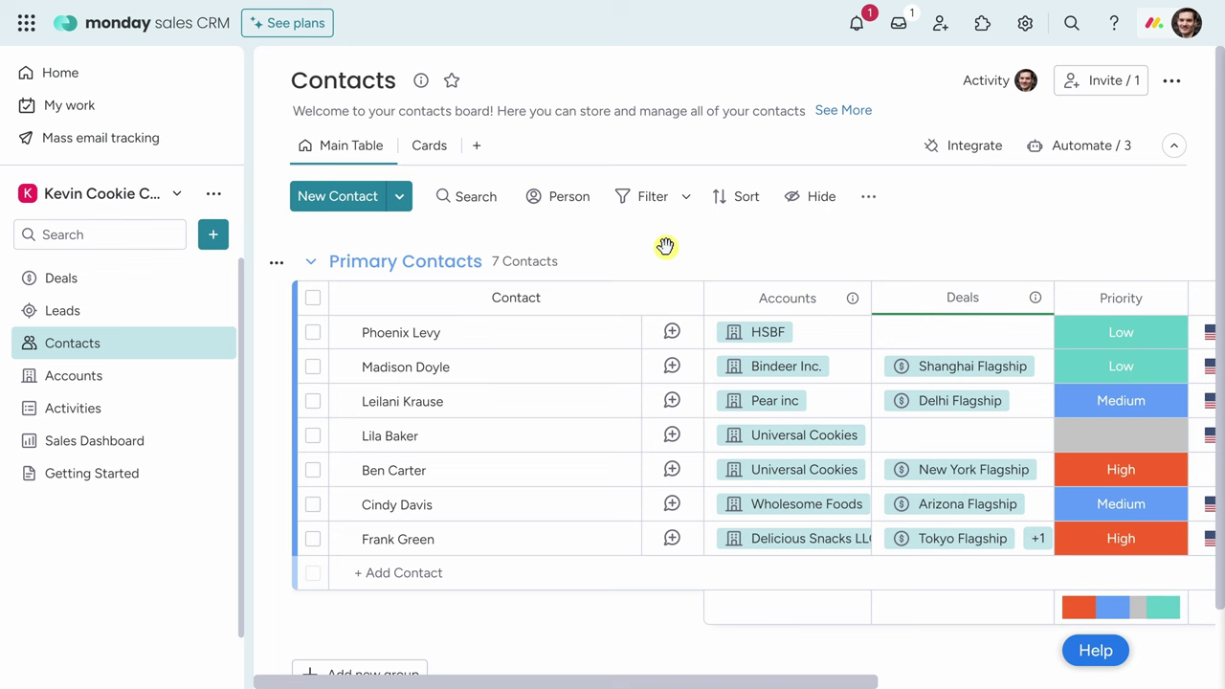
Filter the Contacts board by the Accounts column to show only Universal Cookies.
left_click(788, 289)
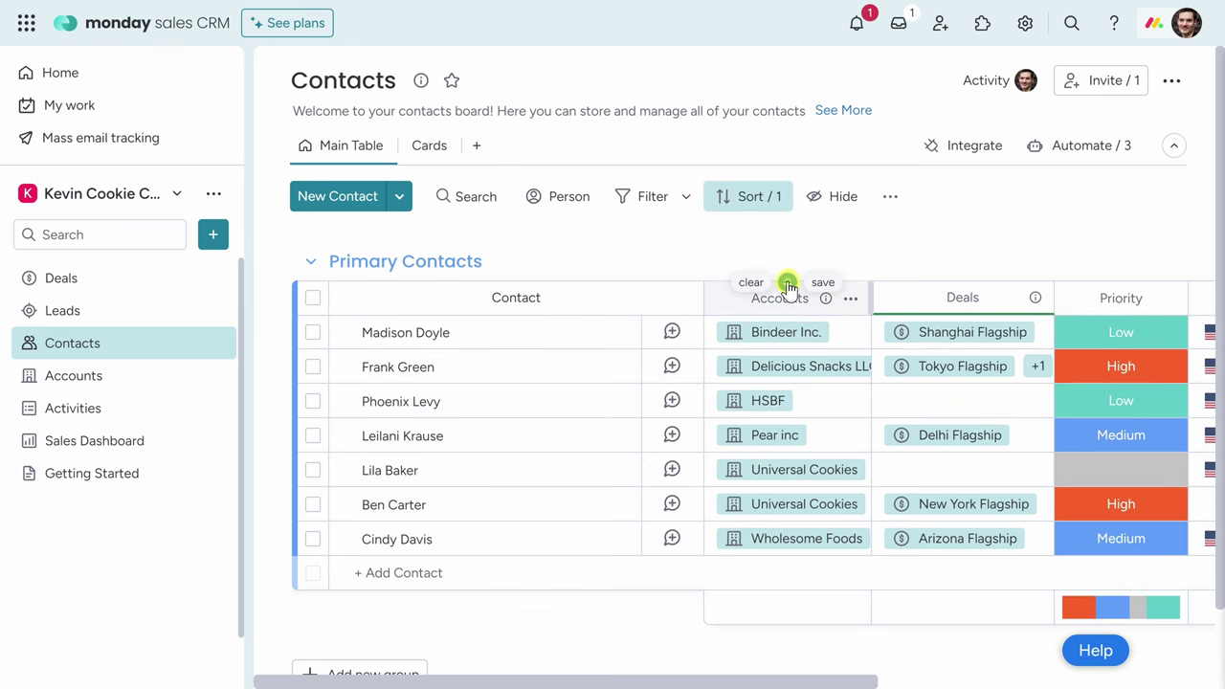
left_click(751, 282)
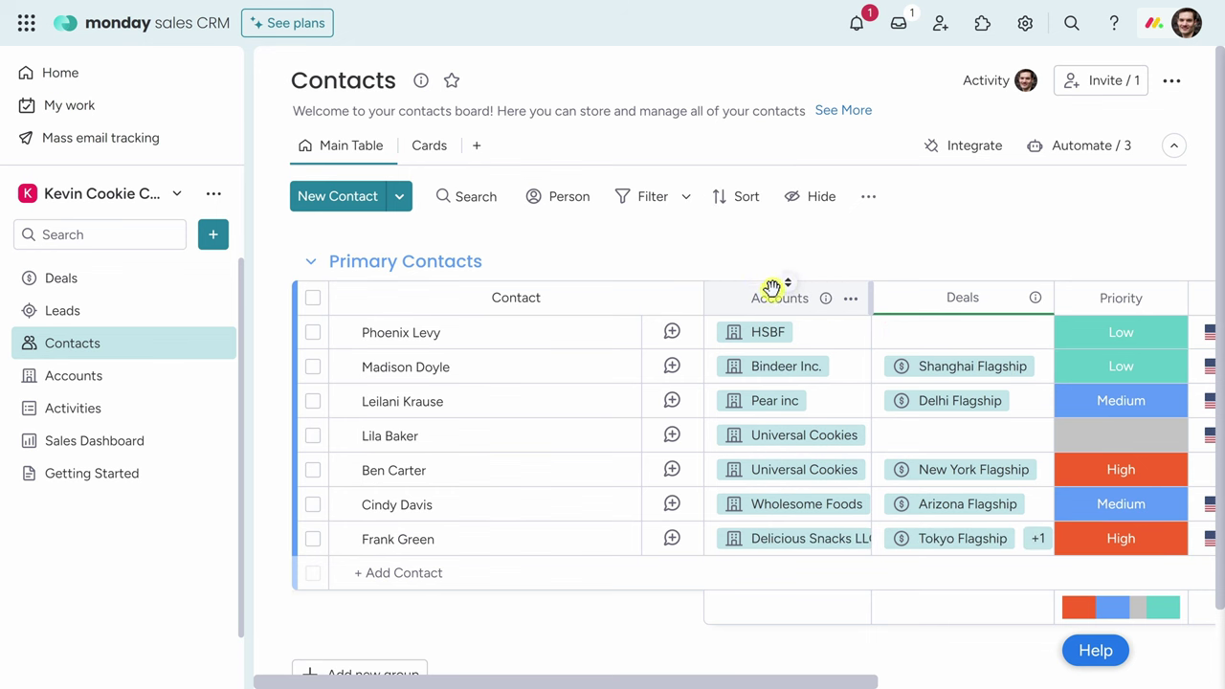
left_click(848, 302)
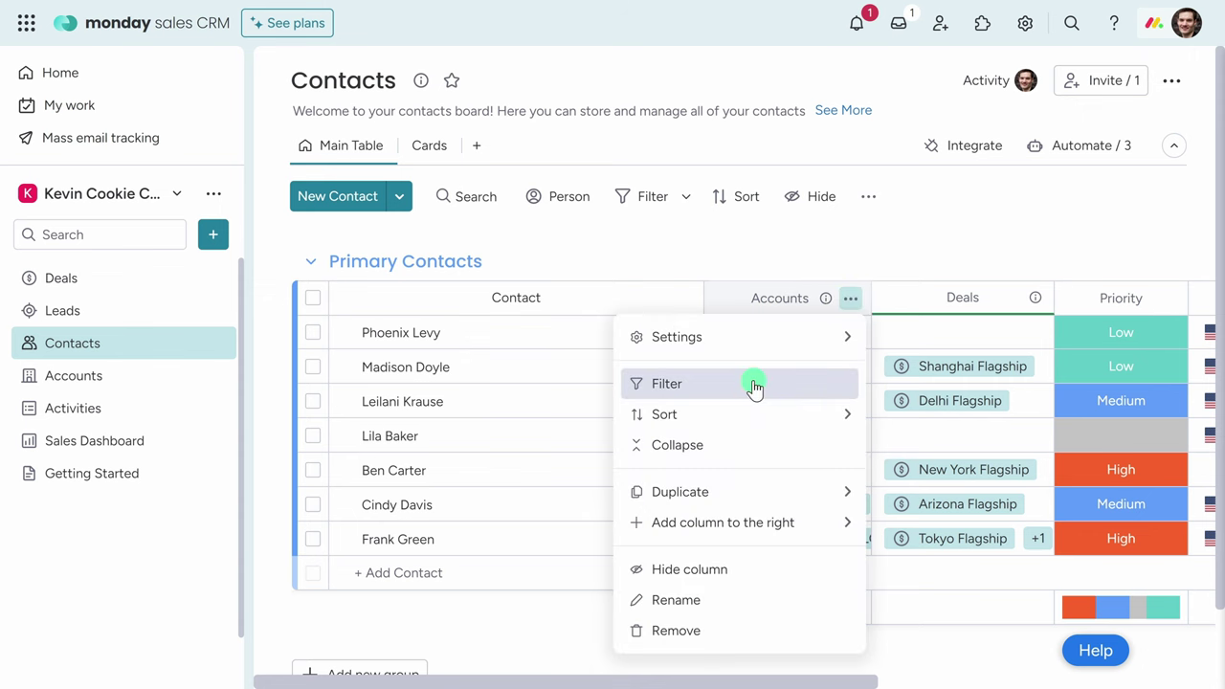
left_click(755, 387)
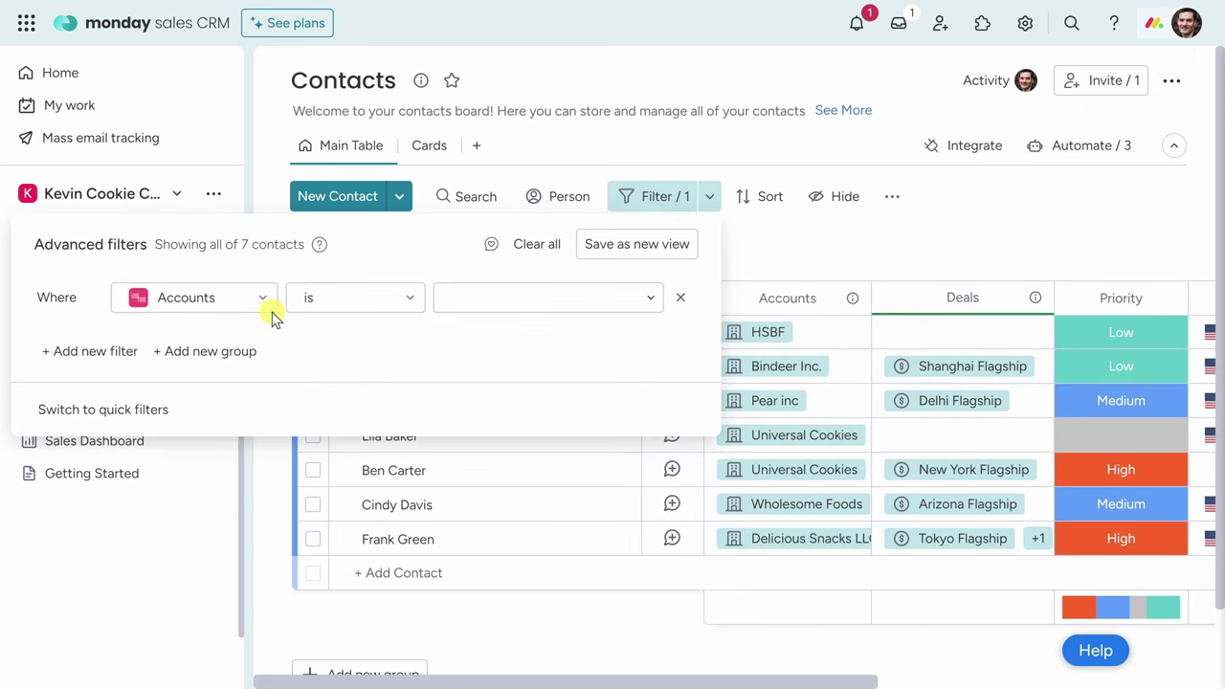
left_click(534, 306)
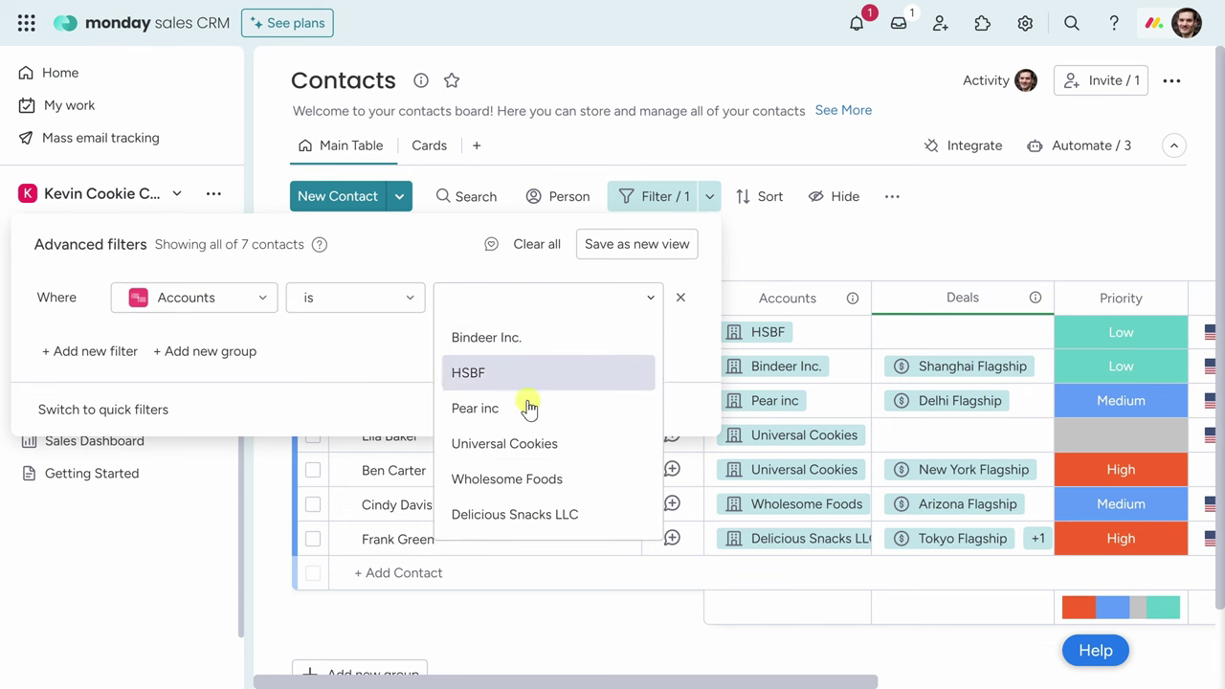
left_click(540, 454)
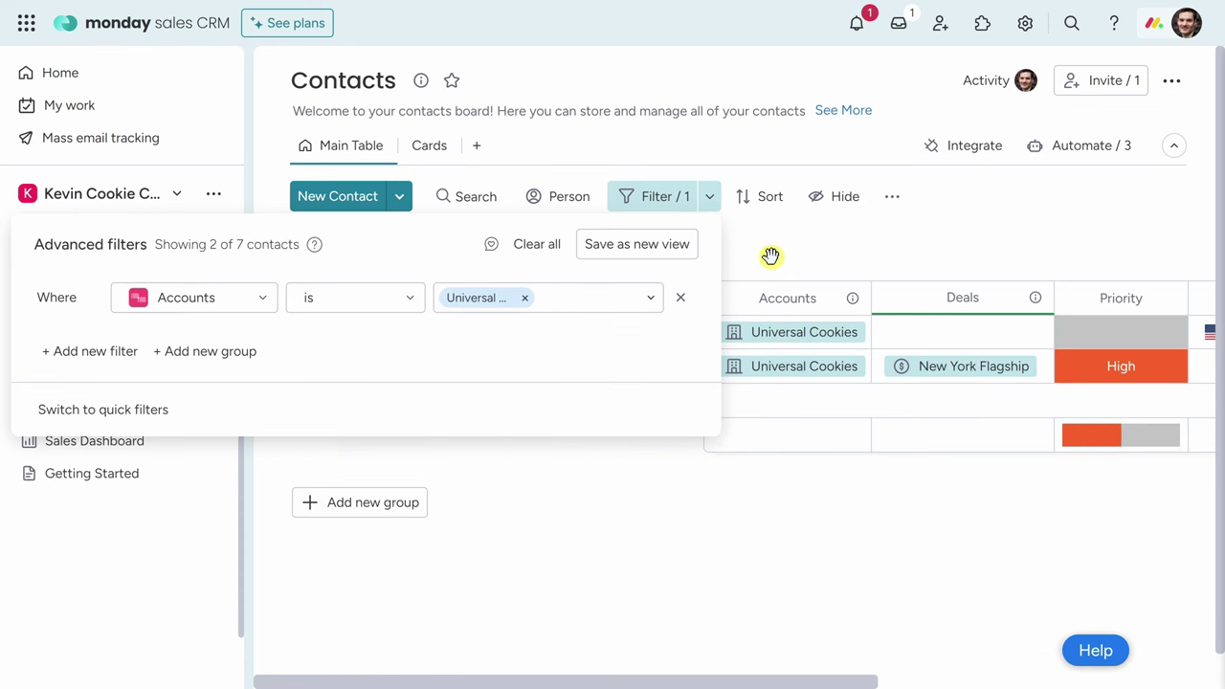
left_click(771, 255)
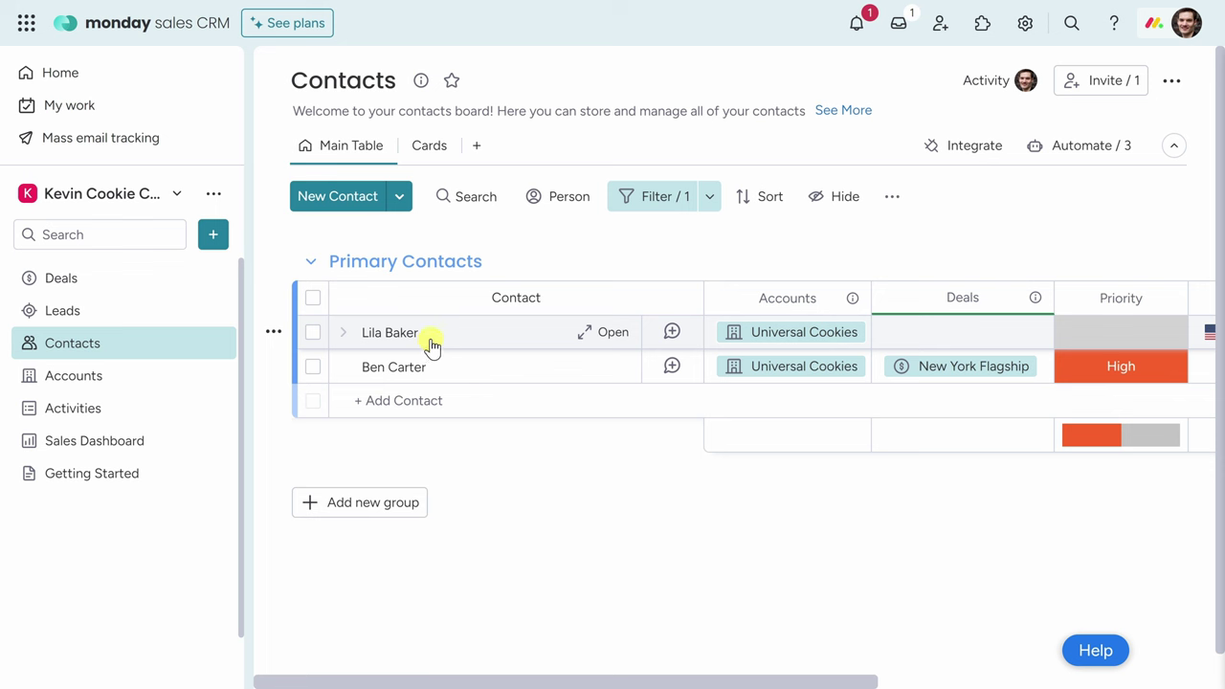
left_click_drag(722, 298, 725, 279)
left_click_drag(641, 685, 1110, 683)
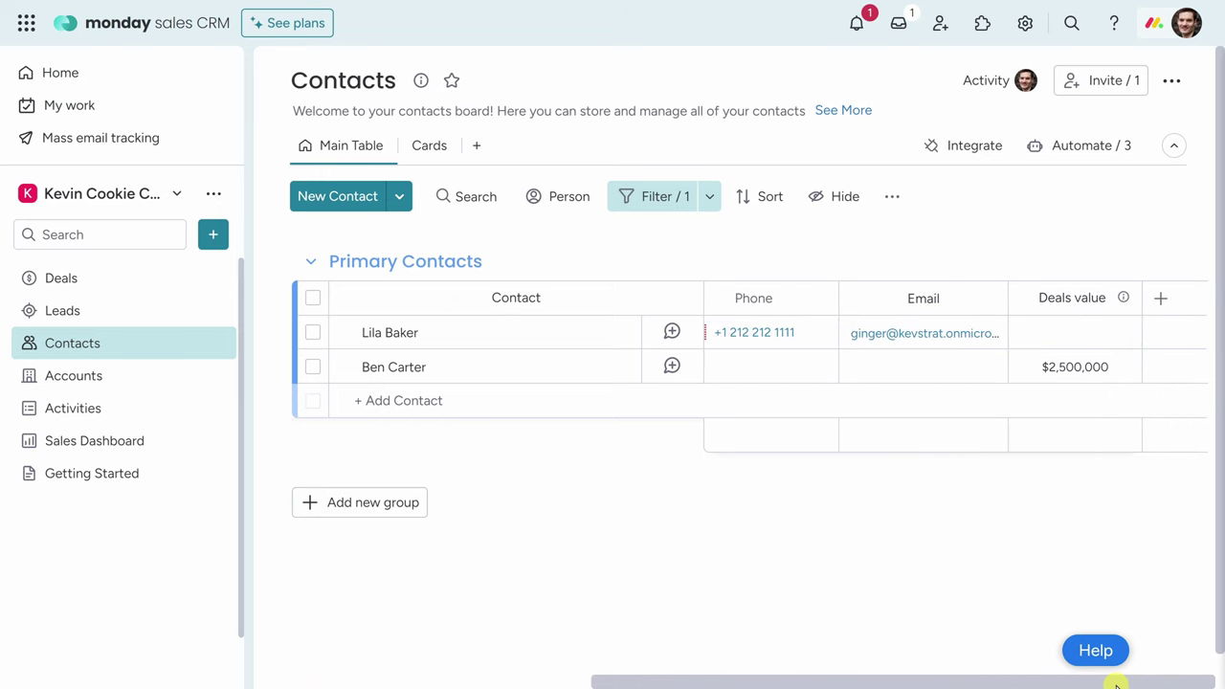
left_click(1160, 302)
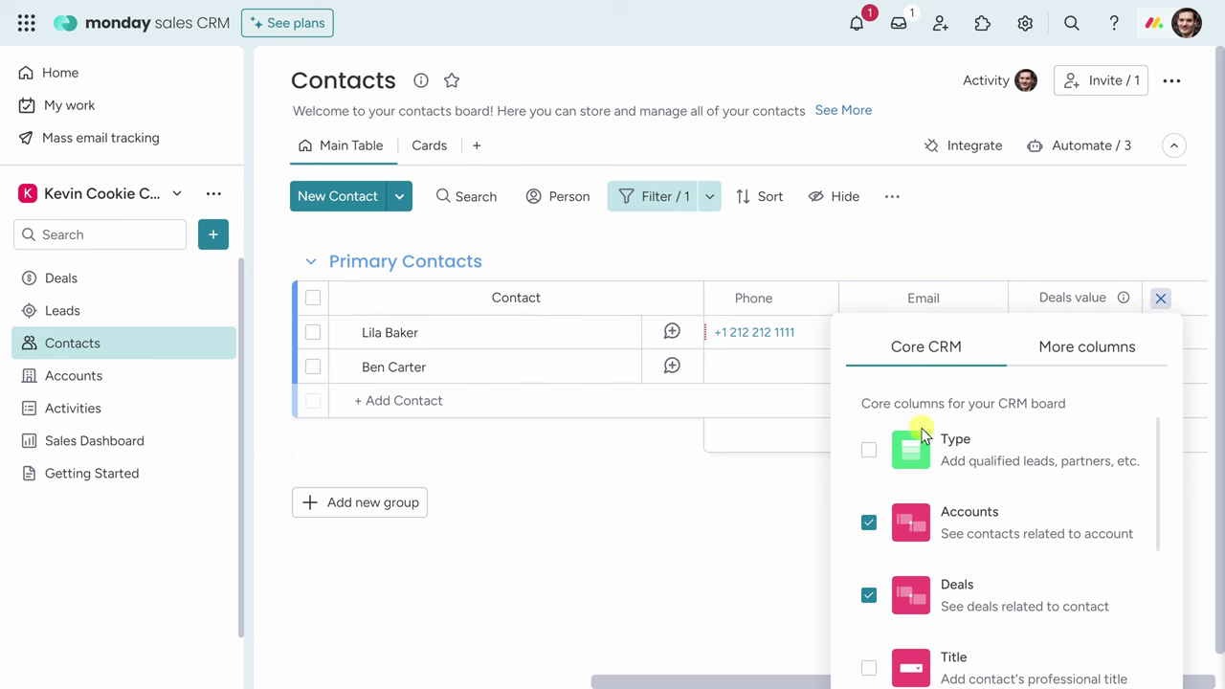
scroll(923, 445, "down", 5)
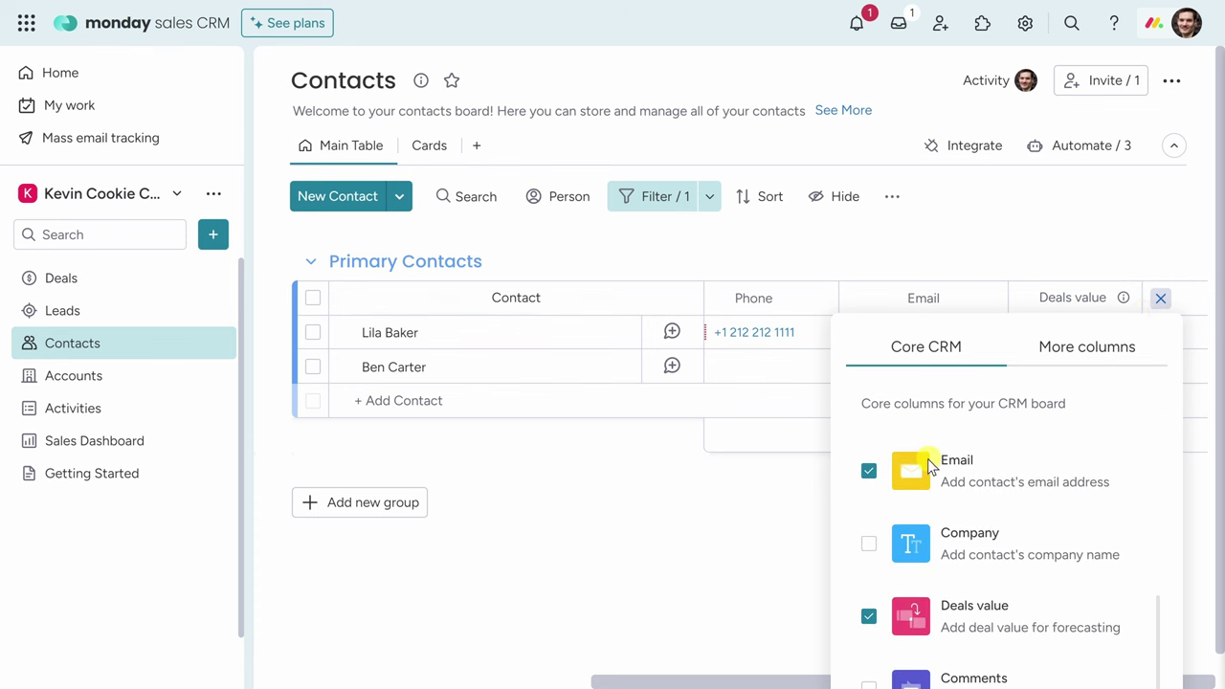
left_click(782, 485)
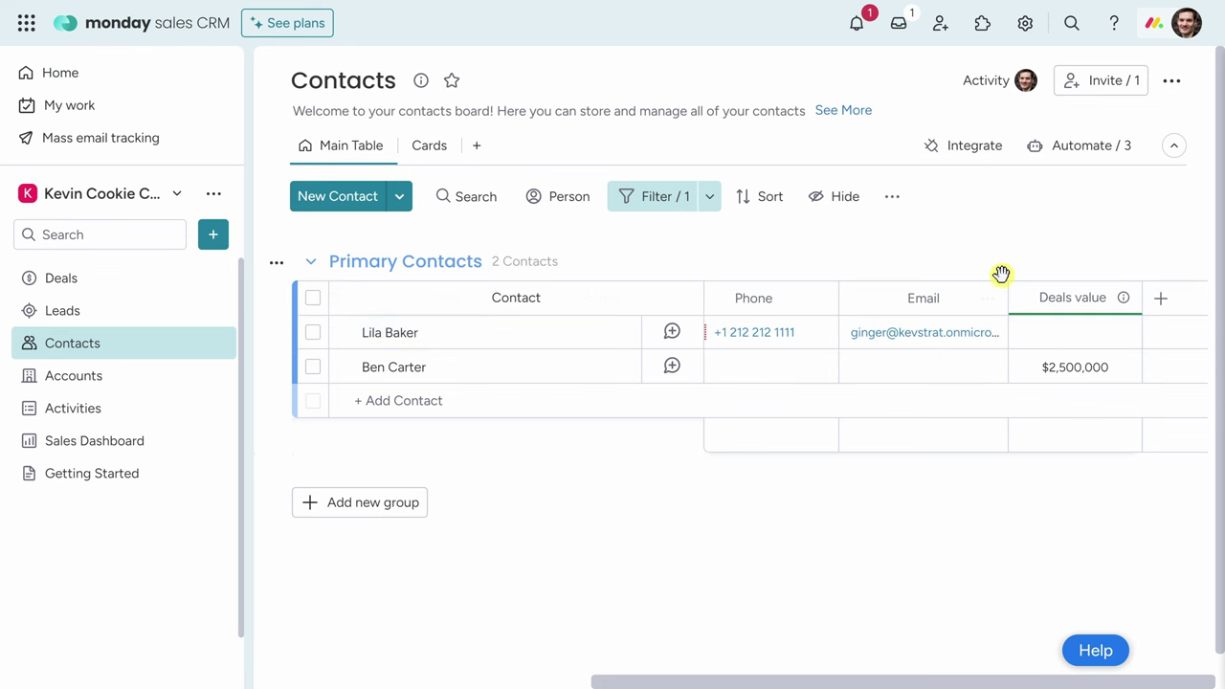
left_click_drag(880, 678, 462, 679)
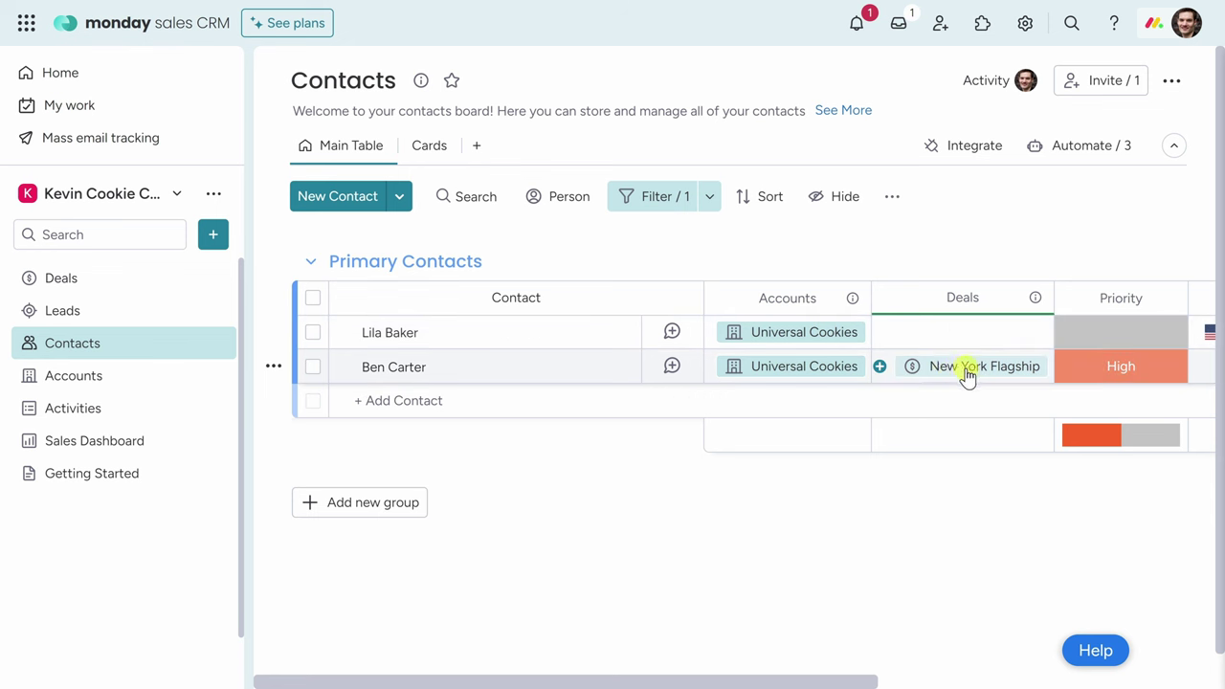
left_click(927, 334)
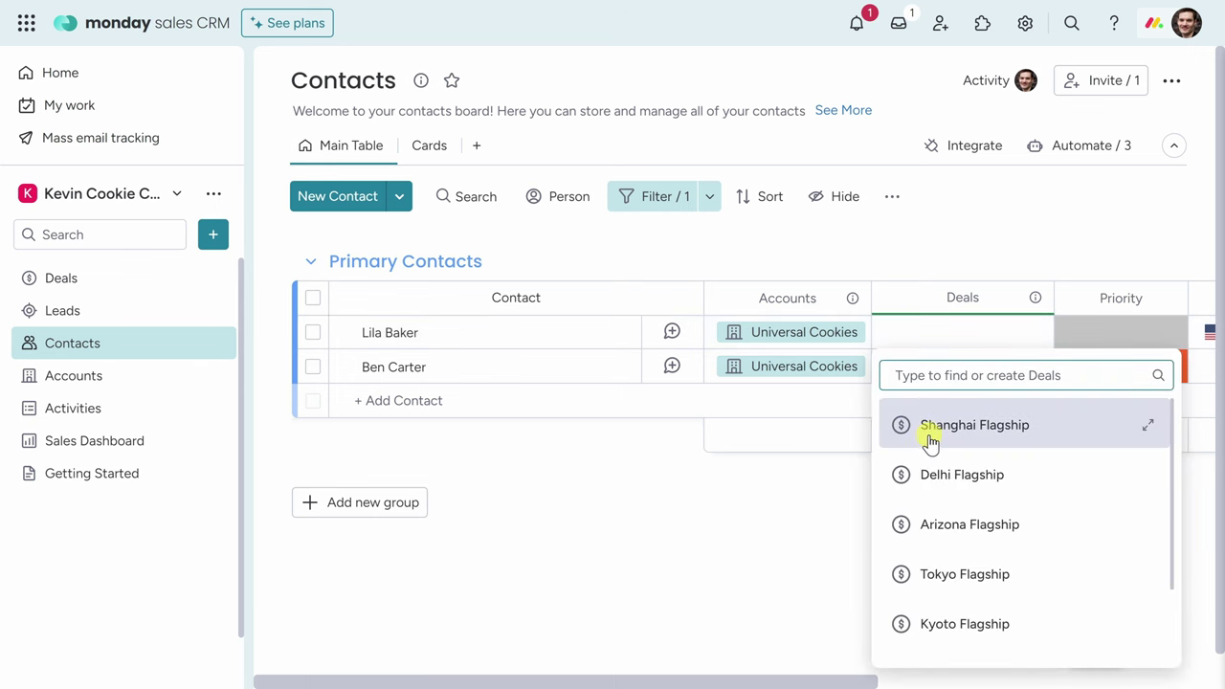
left_click(748, 506)
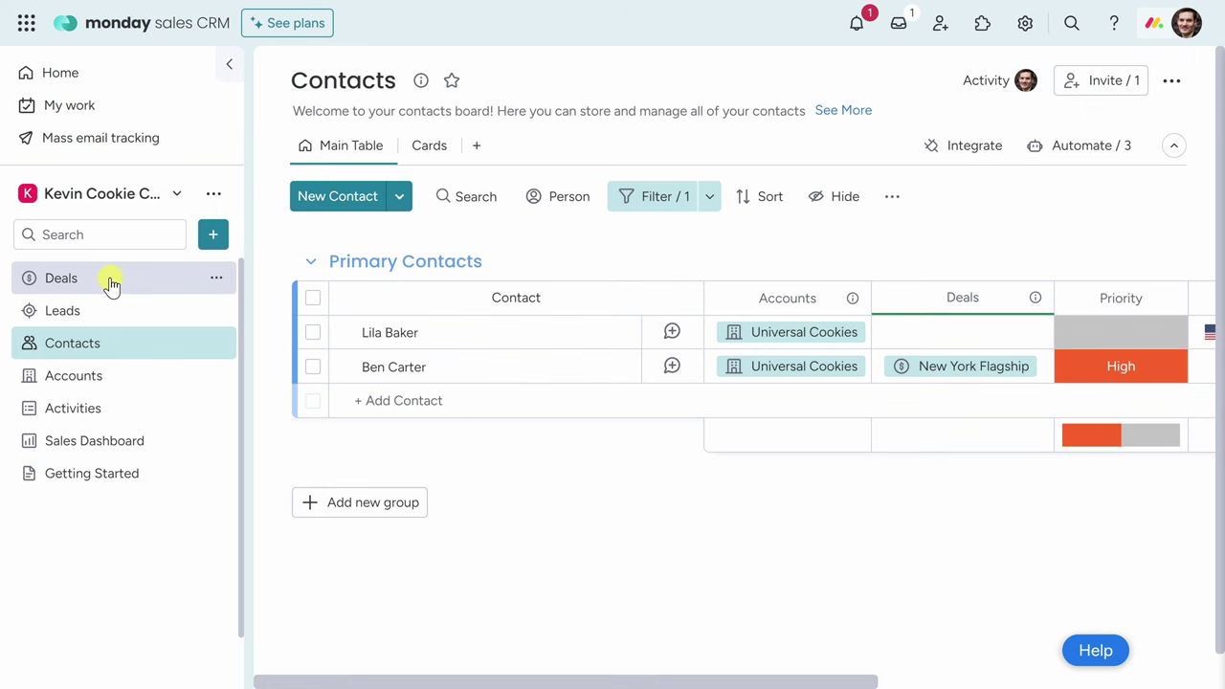
Add a new Los Angeles Flagship deal to the Deals board's Active Deals group.
left_click(107, 282)
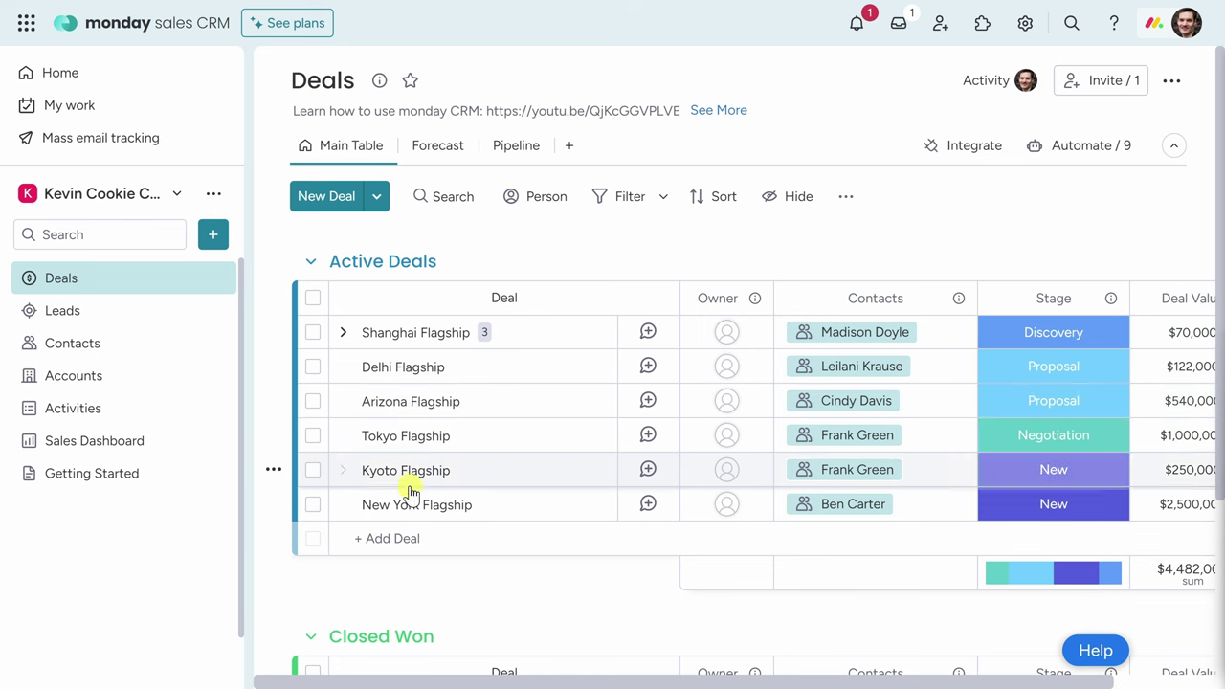
left_click(408, 536)
type("Los Angeles Flagship")
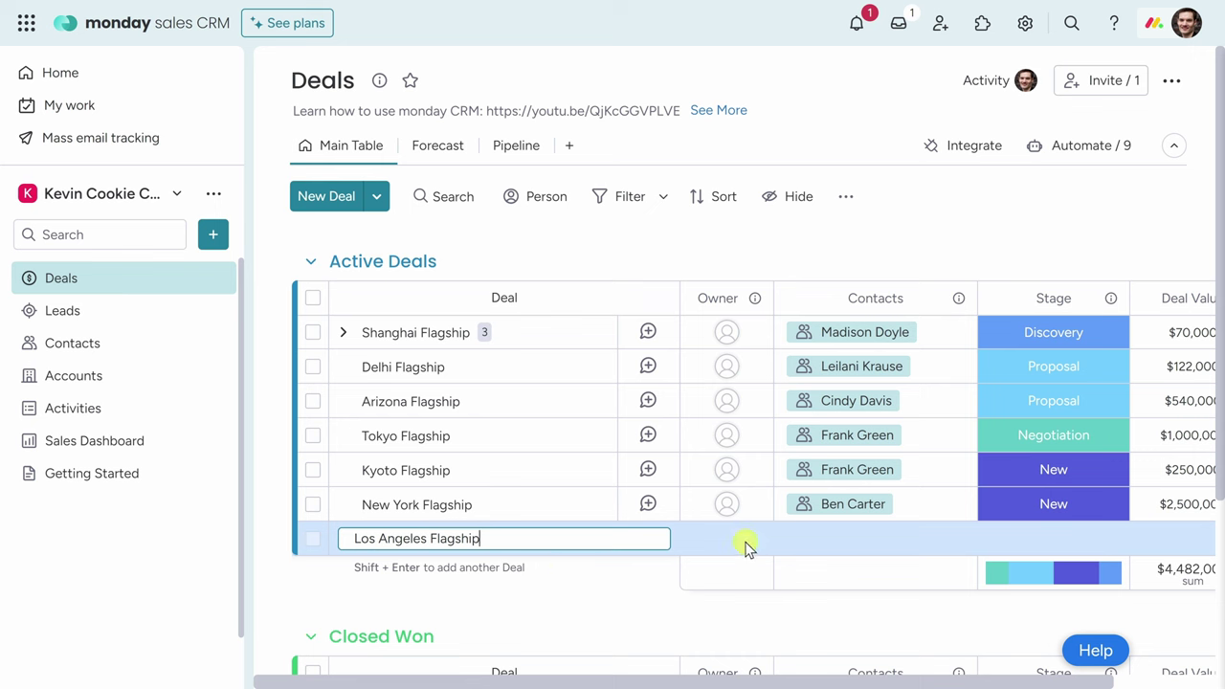
key("Return")
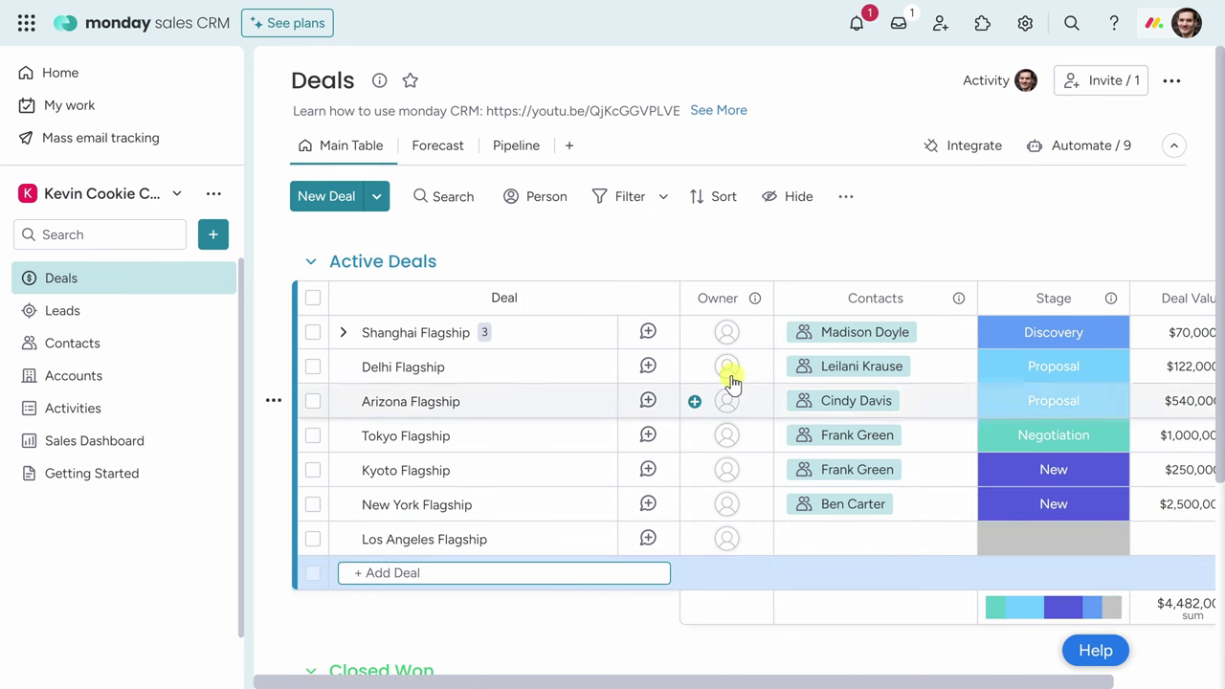
Give Los Angeles Flagship a team-member owner and the Universal Cookies contact.
left_click(728, 541)
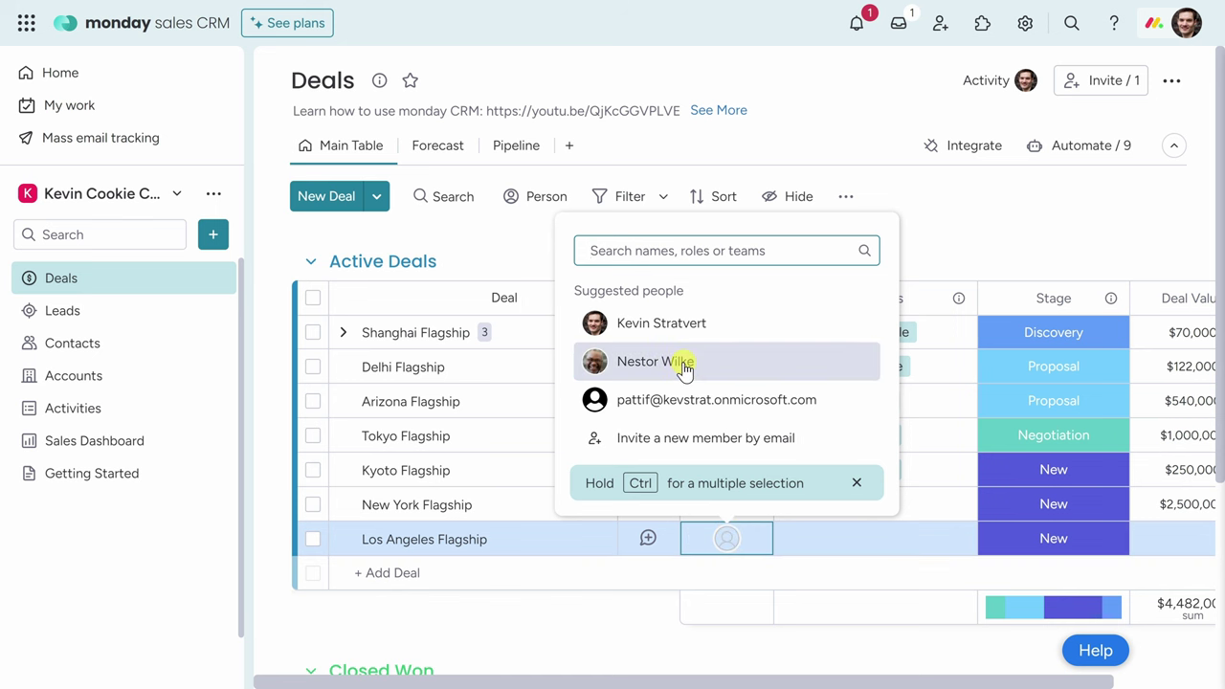
left_click(686, 371)
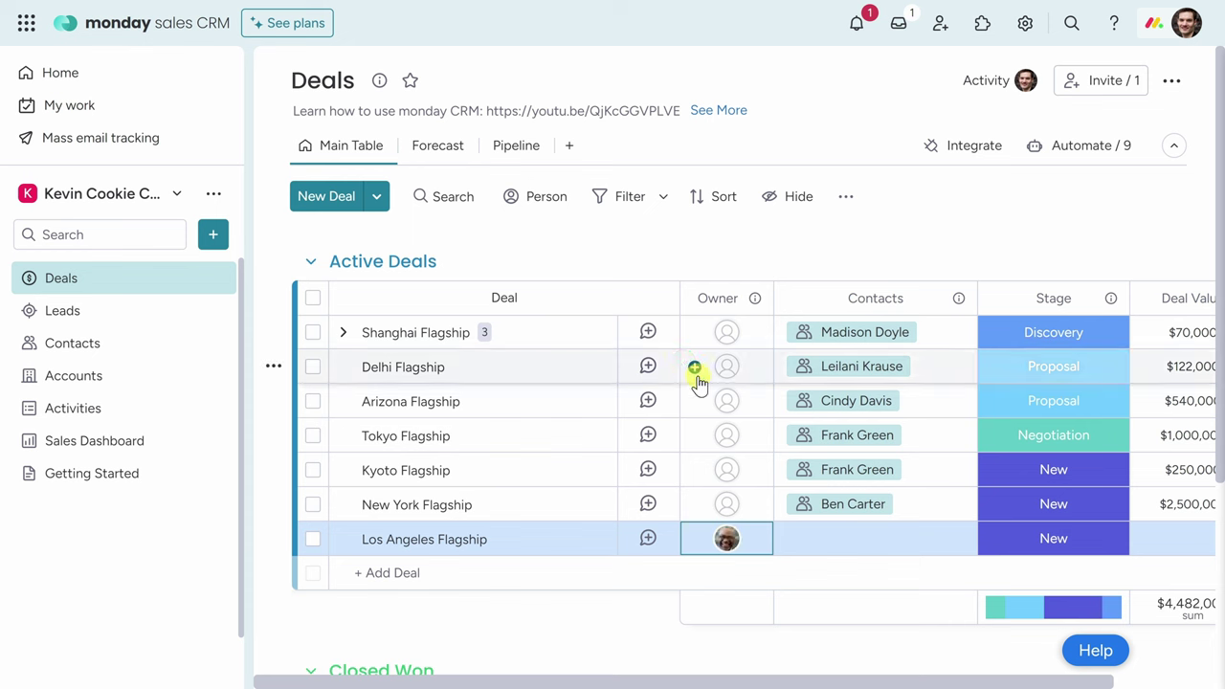
left_click(851, 543)
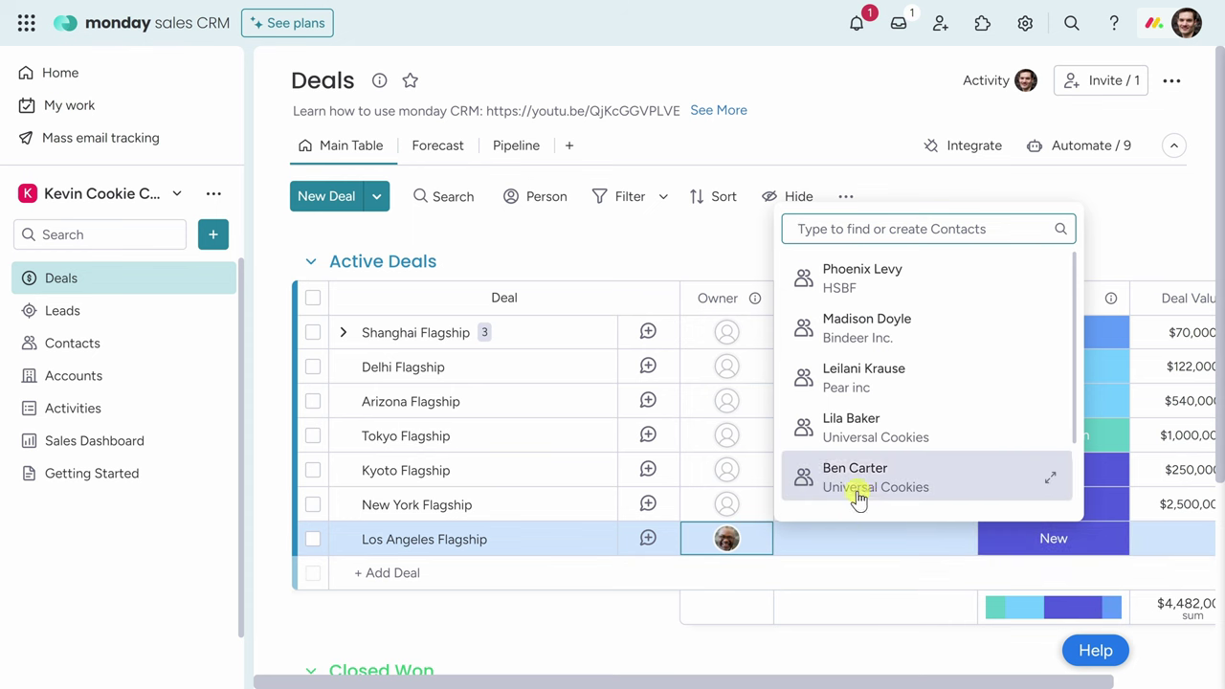
left_click(869, 430)
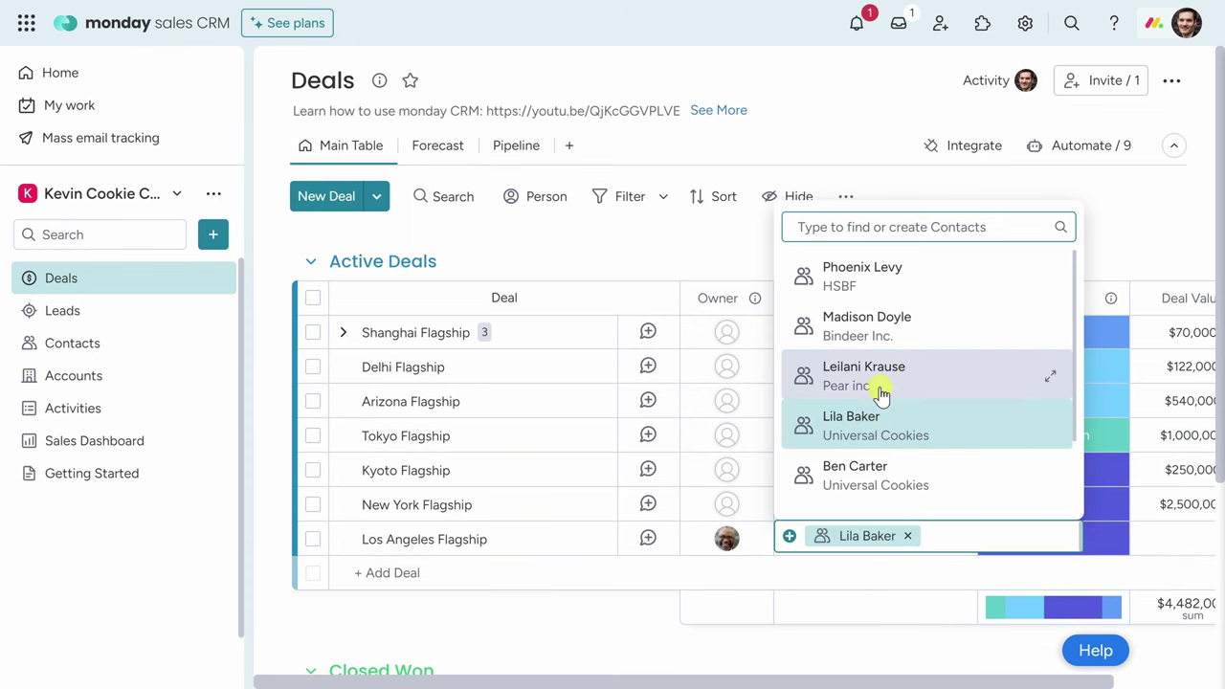
left_click(1128, 214)
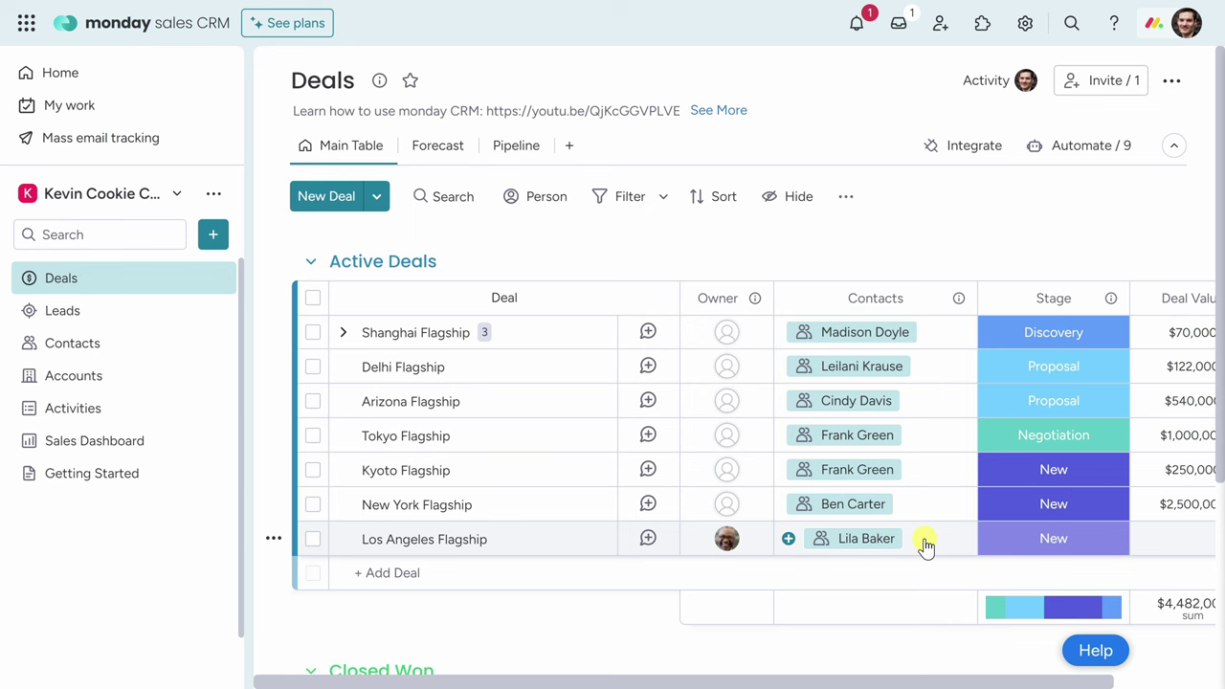
left_click(1073, 544)
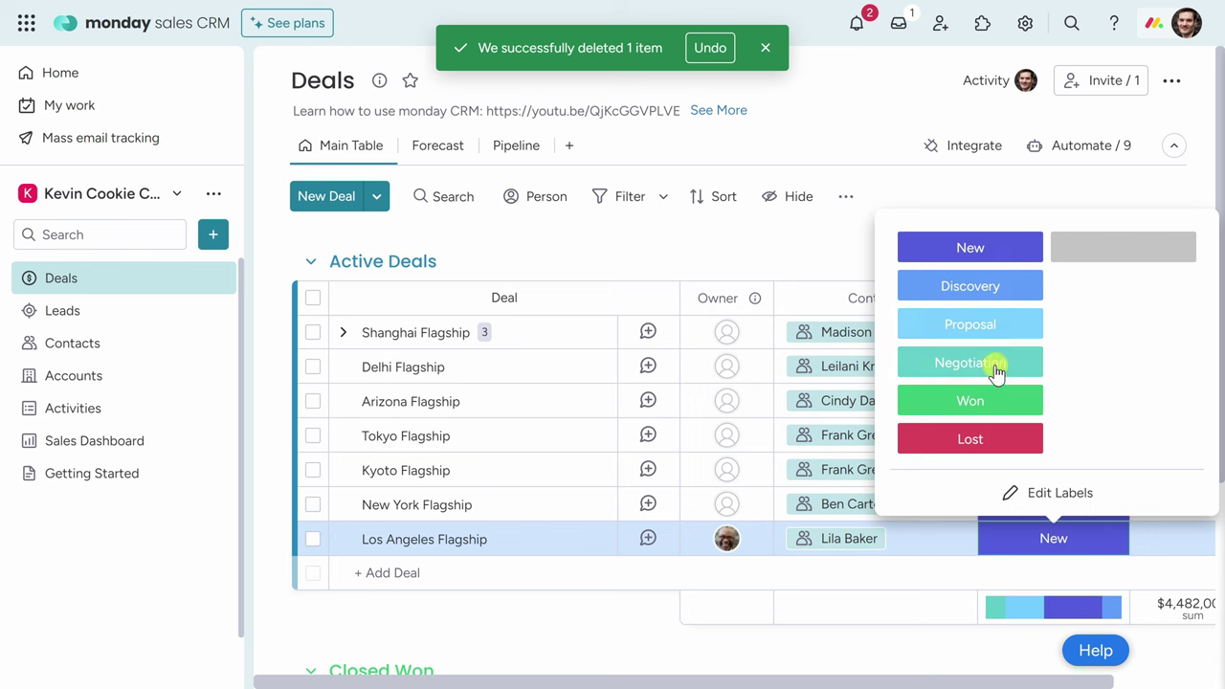
Relabel Discovery as Franchisee Evaluation and Won as Franchisee Agreement; stage Los Angeles Flagship at Franchisee Evaluation.
left_click(1057, 495)
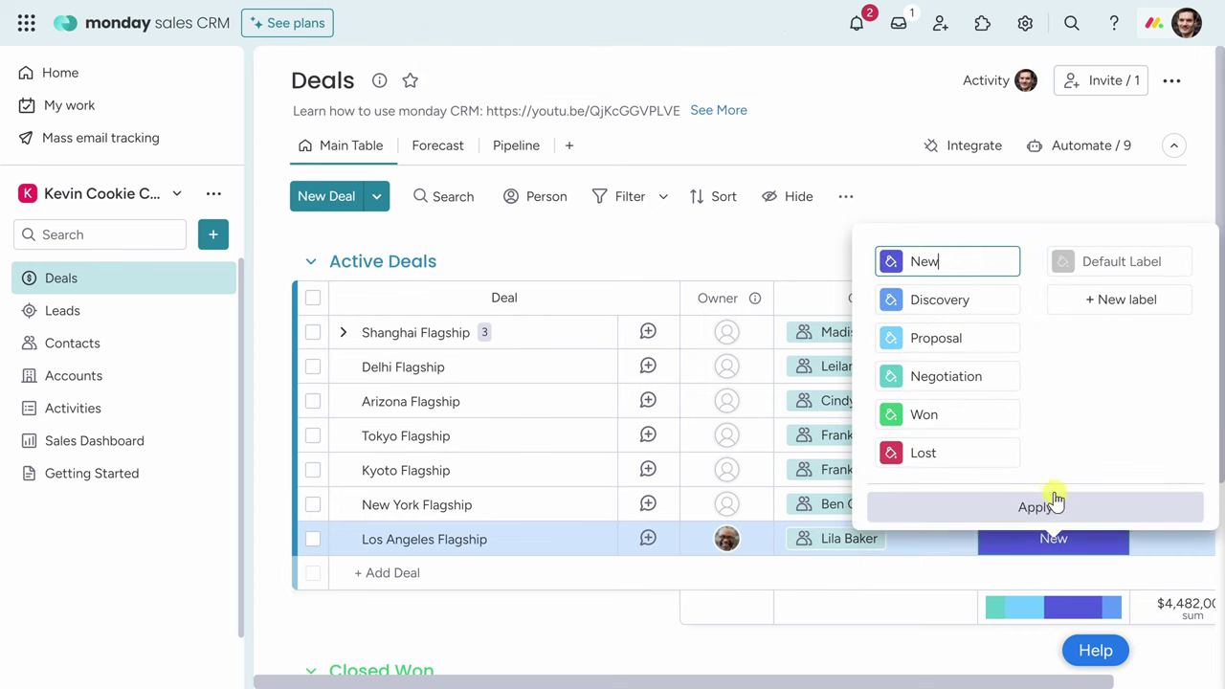
left_click(926, 301)
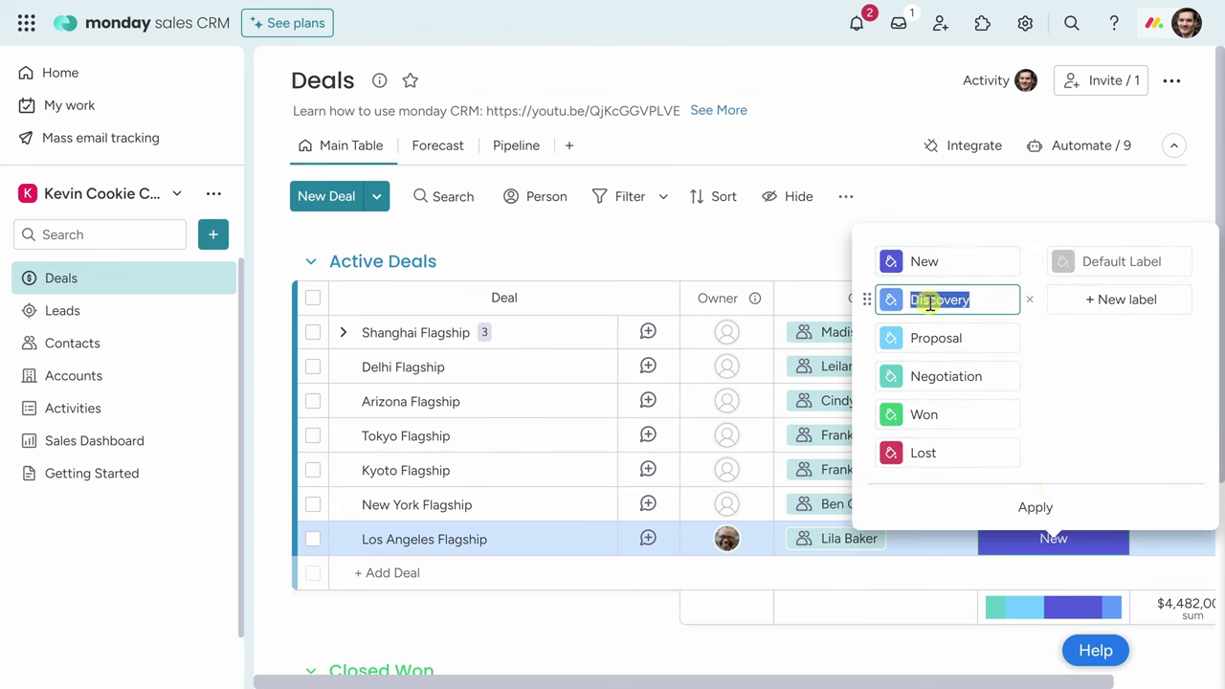
type("Franchisee Evaluation")
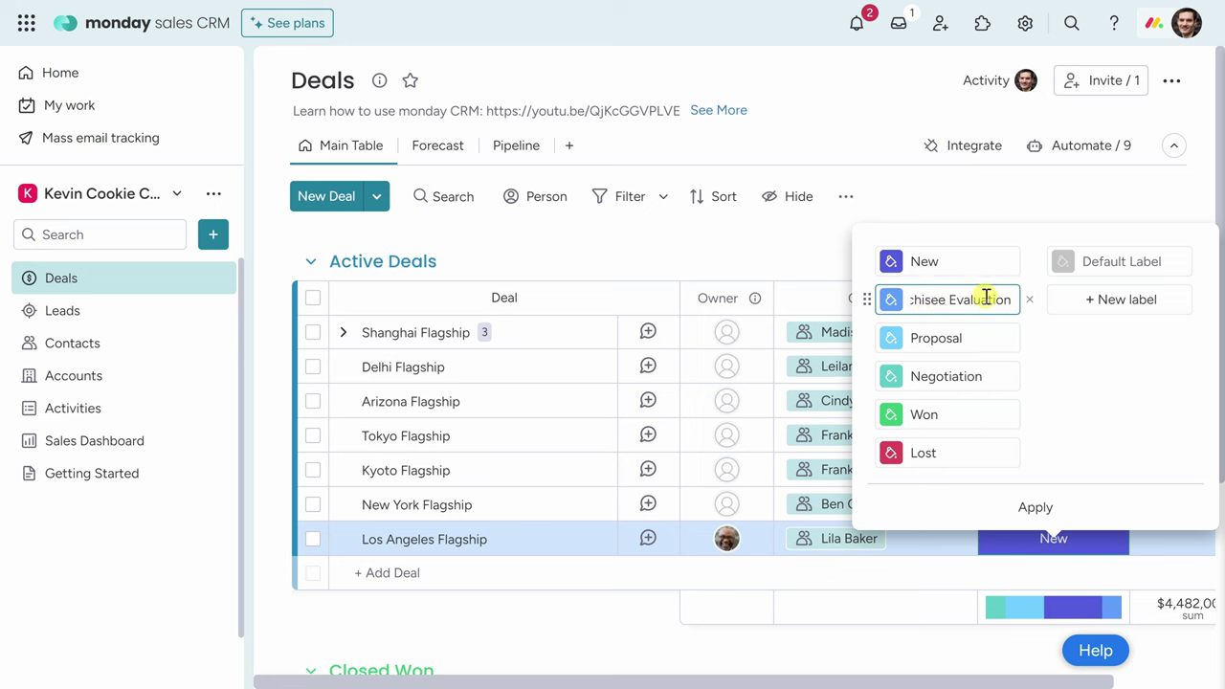
double_click(924, 401)
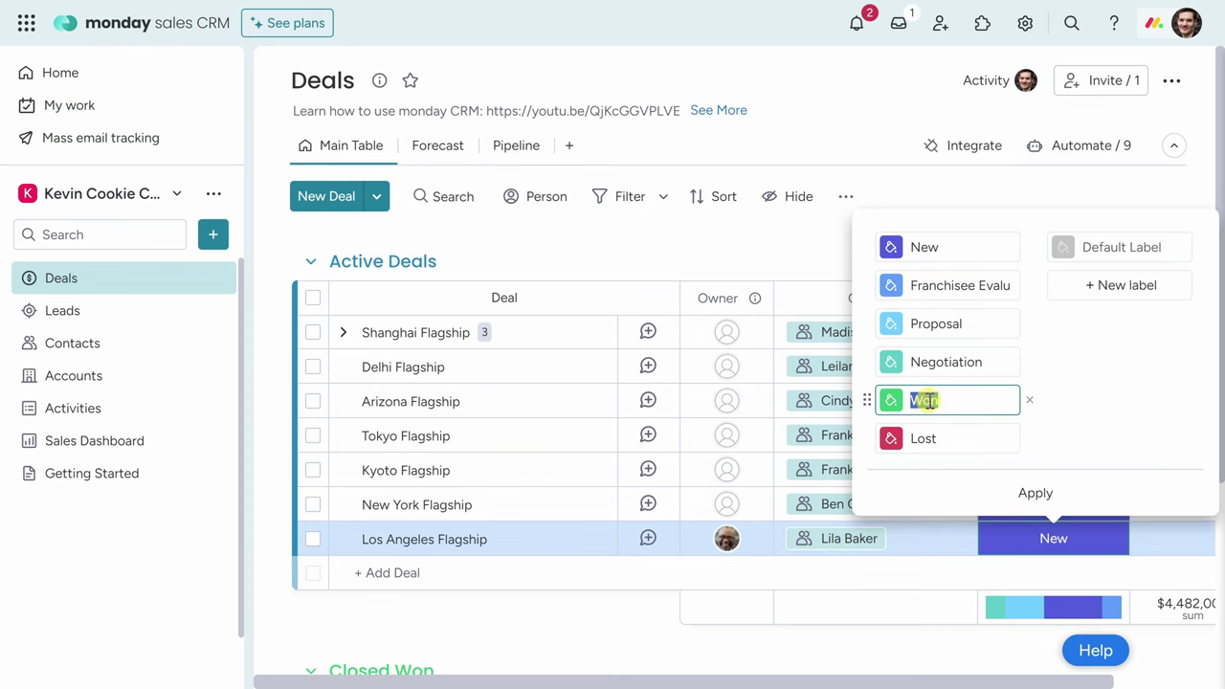
key("ctrl+v")
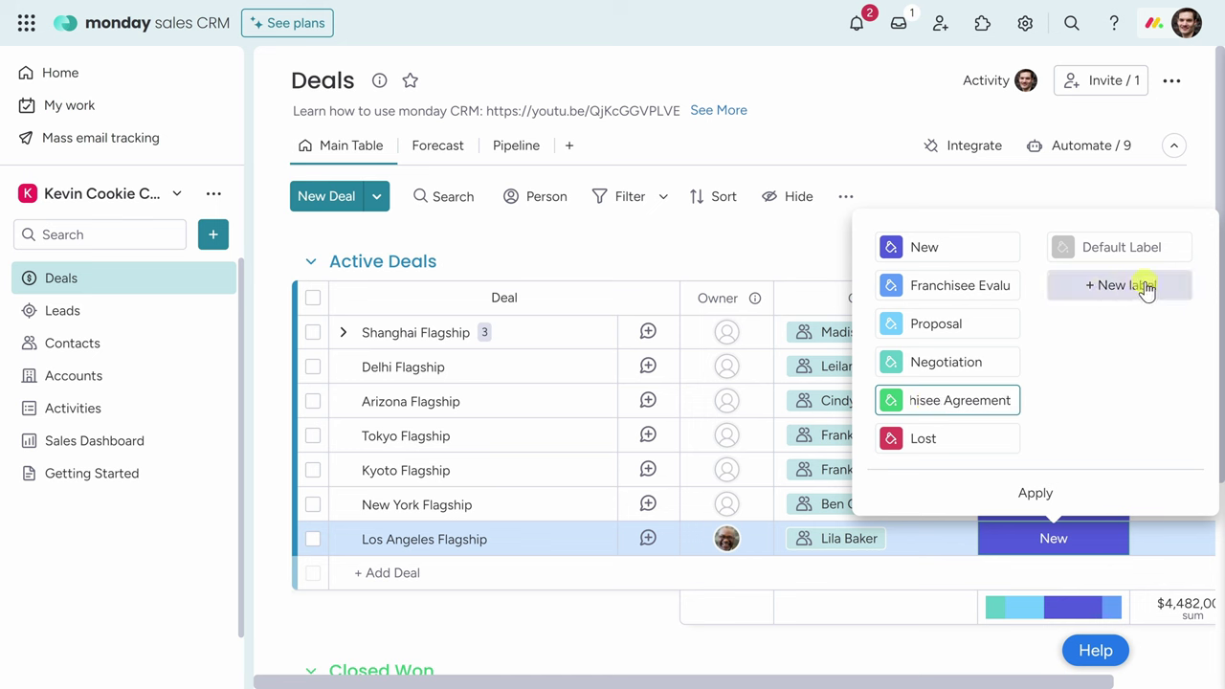
left_click_drag(865, 400, 869, 405)
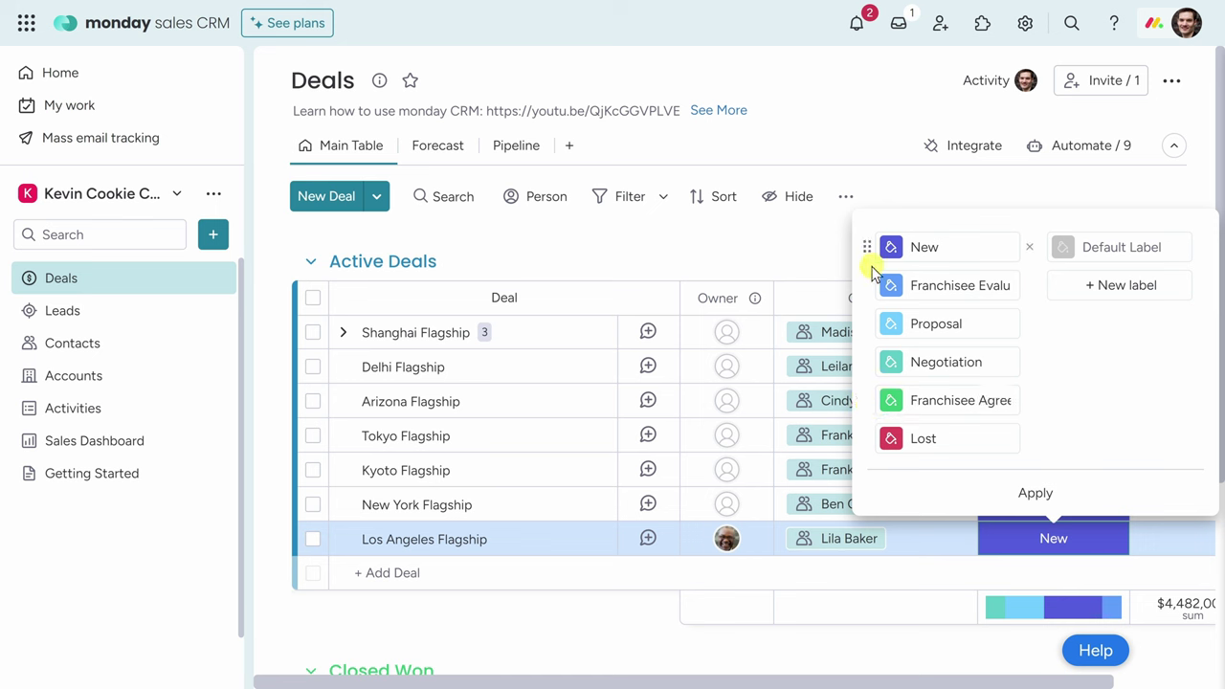
left_click(1040, 494)
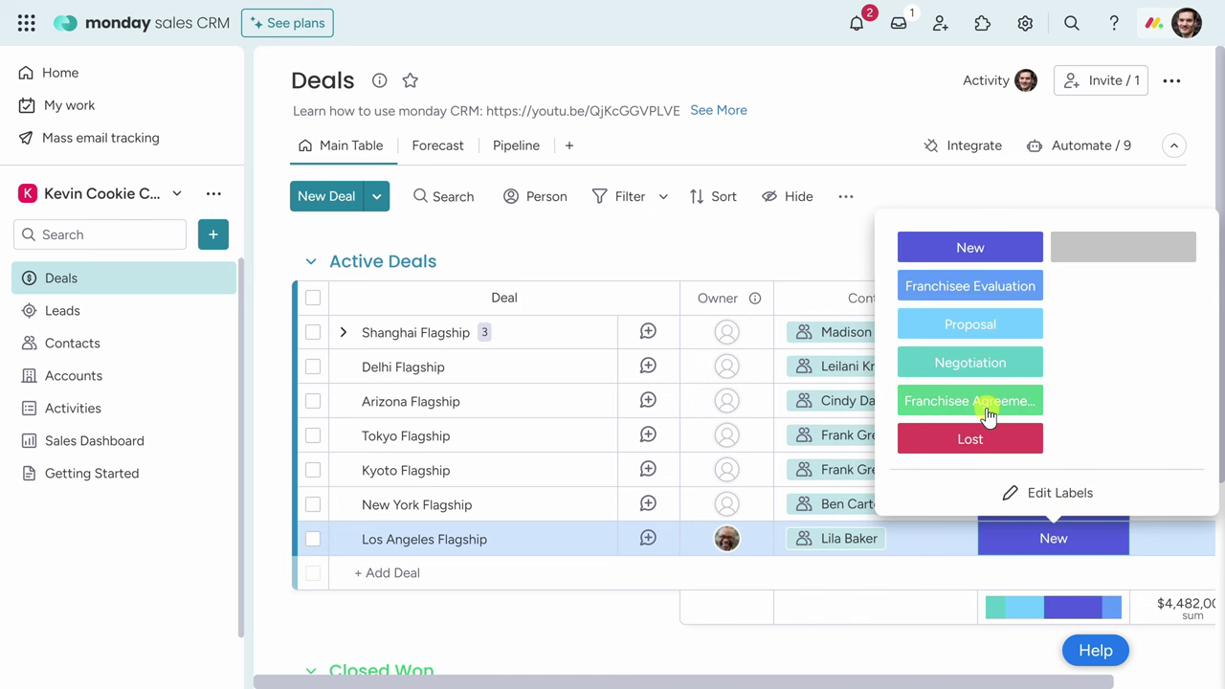
left_click(964, 287)
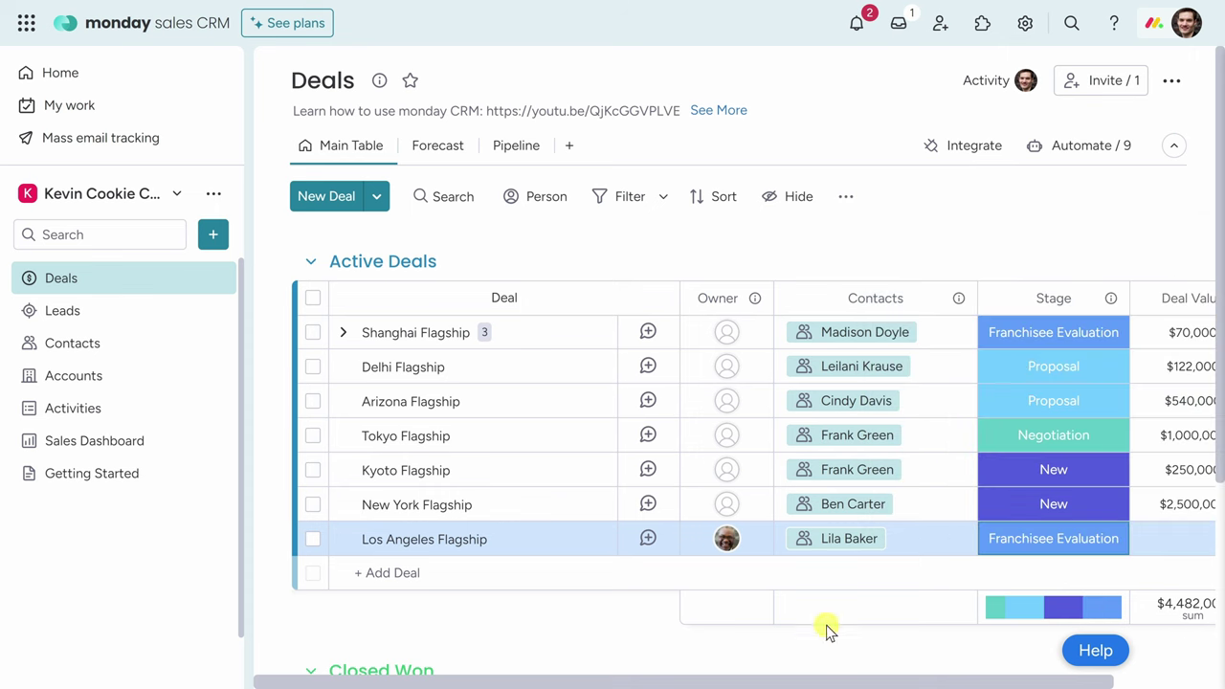
Enter 500000 as the Los Angeles Flagship deal value.
left_click_drag(825, 684, 927, 682)
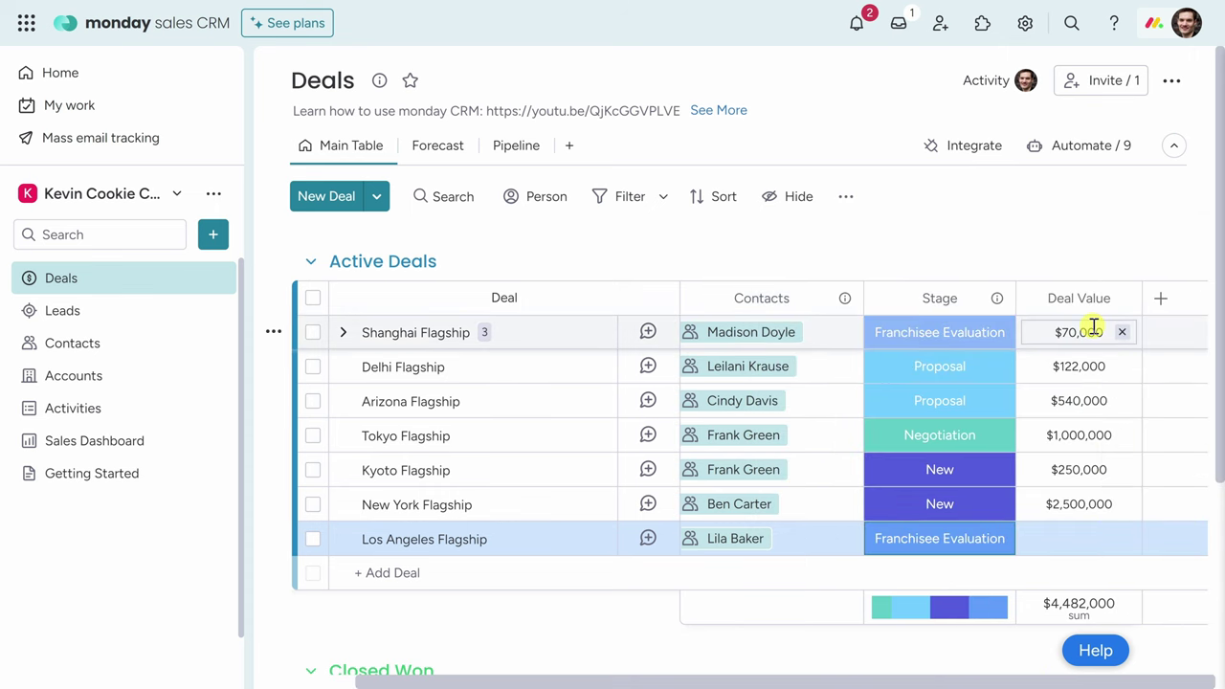
left_click(1080, 541)
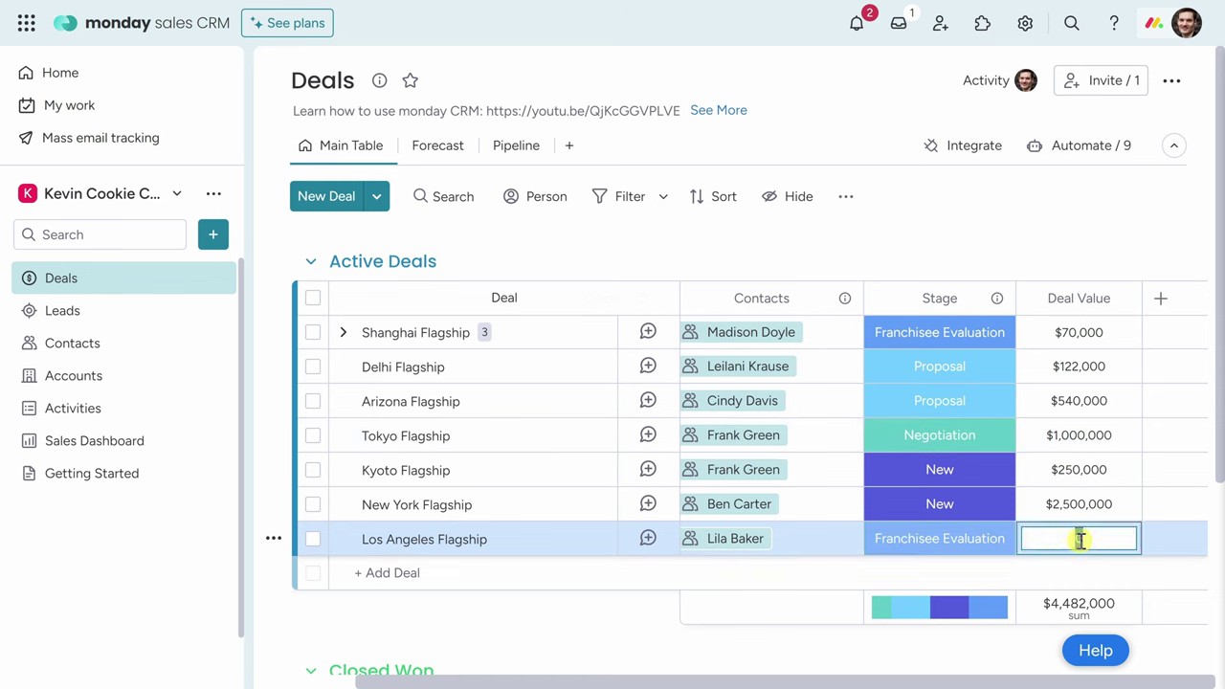
type("500000")
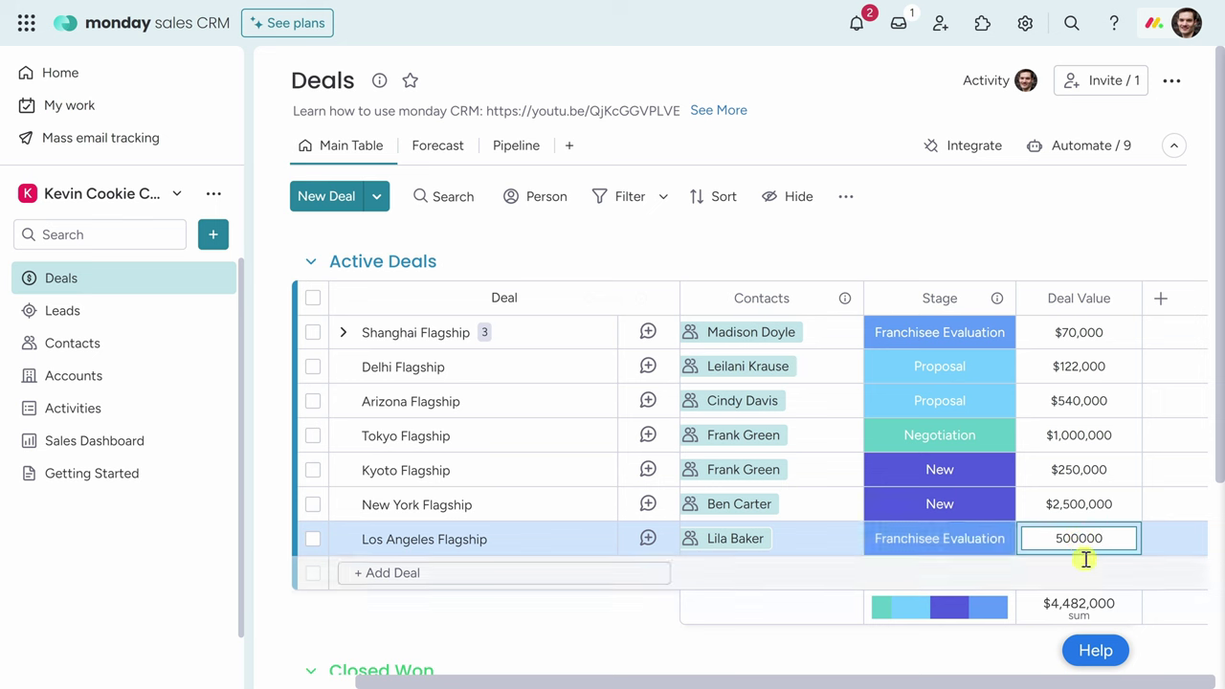
left_click(1089, 561)
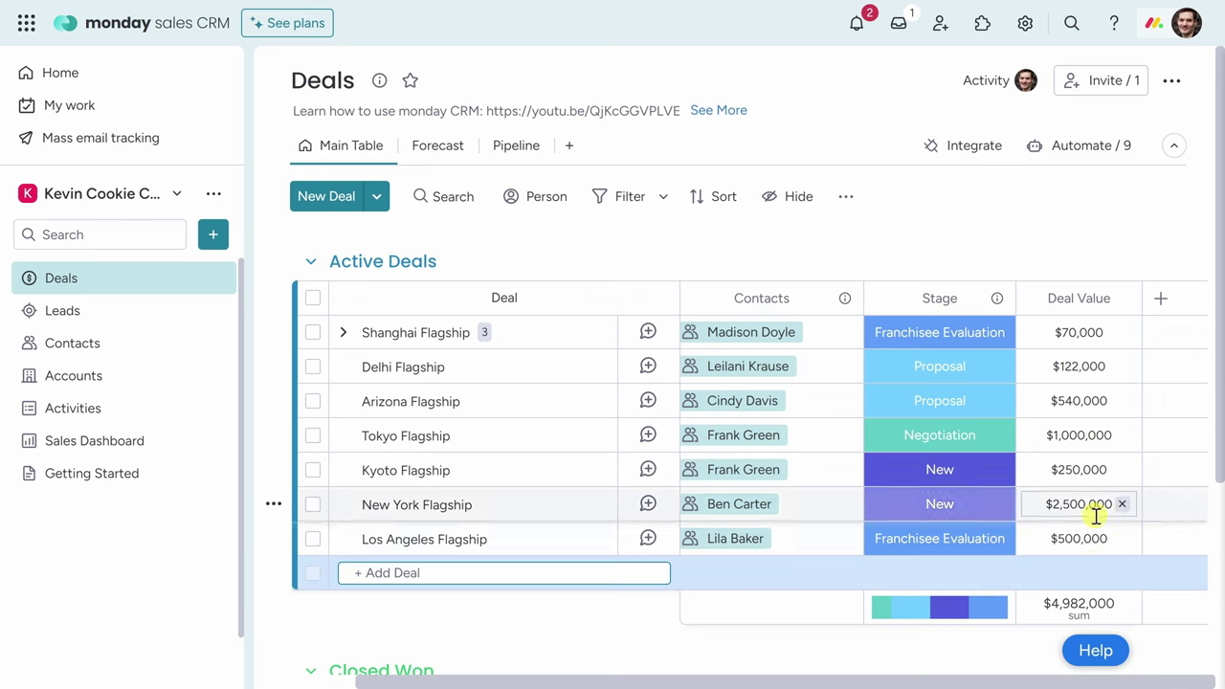
Add the Expected Close Date column from the Core CRM column list.
left_click(1161, 302)
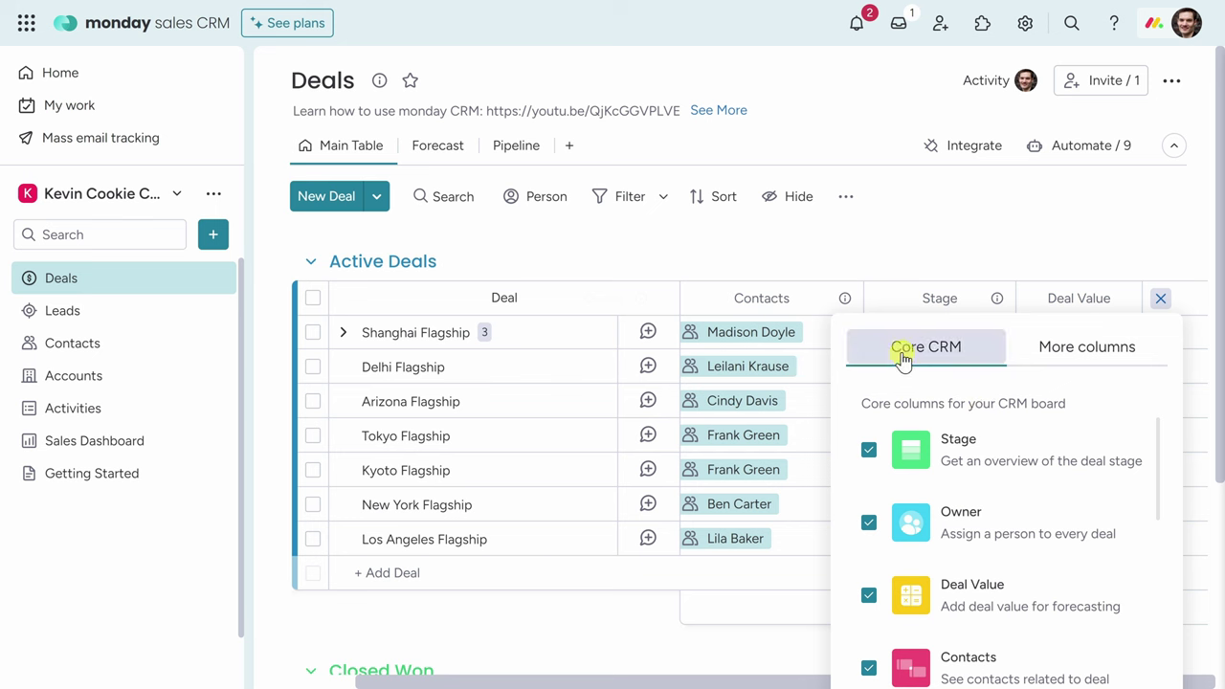
scroll(909, 440, "down", 3)
scroll(911, 444, "down", 4)
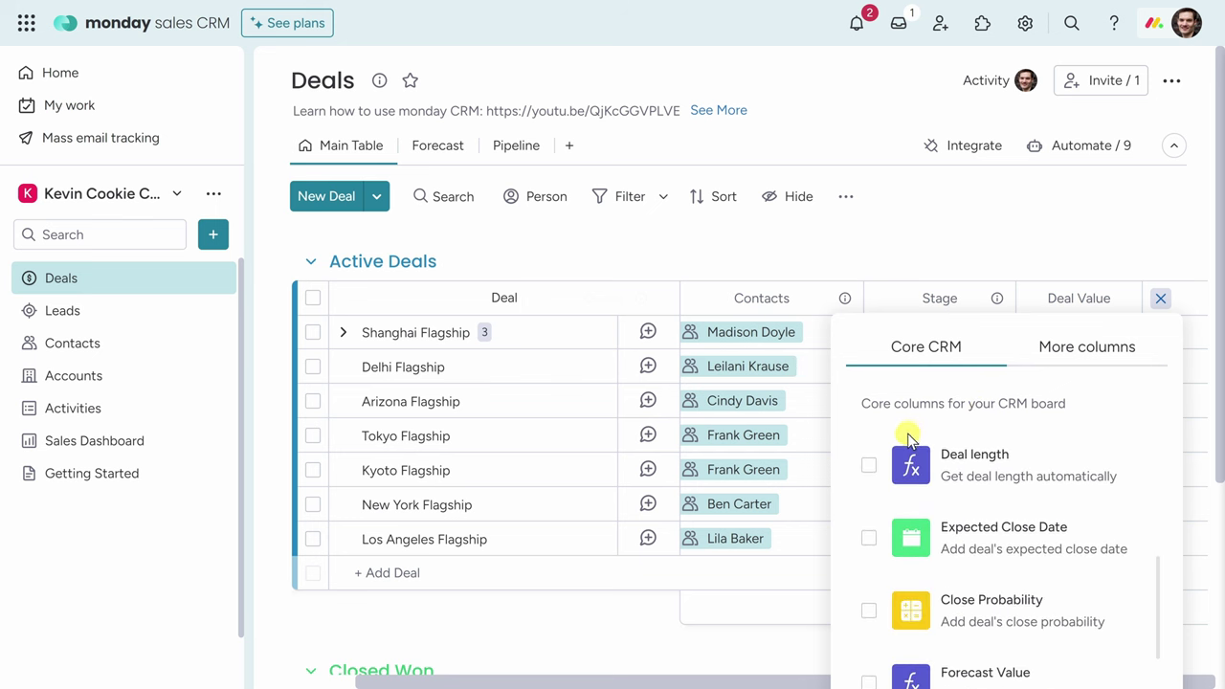
left_click(869, 542)
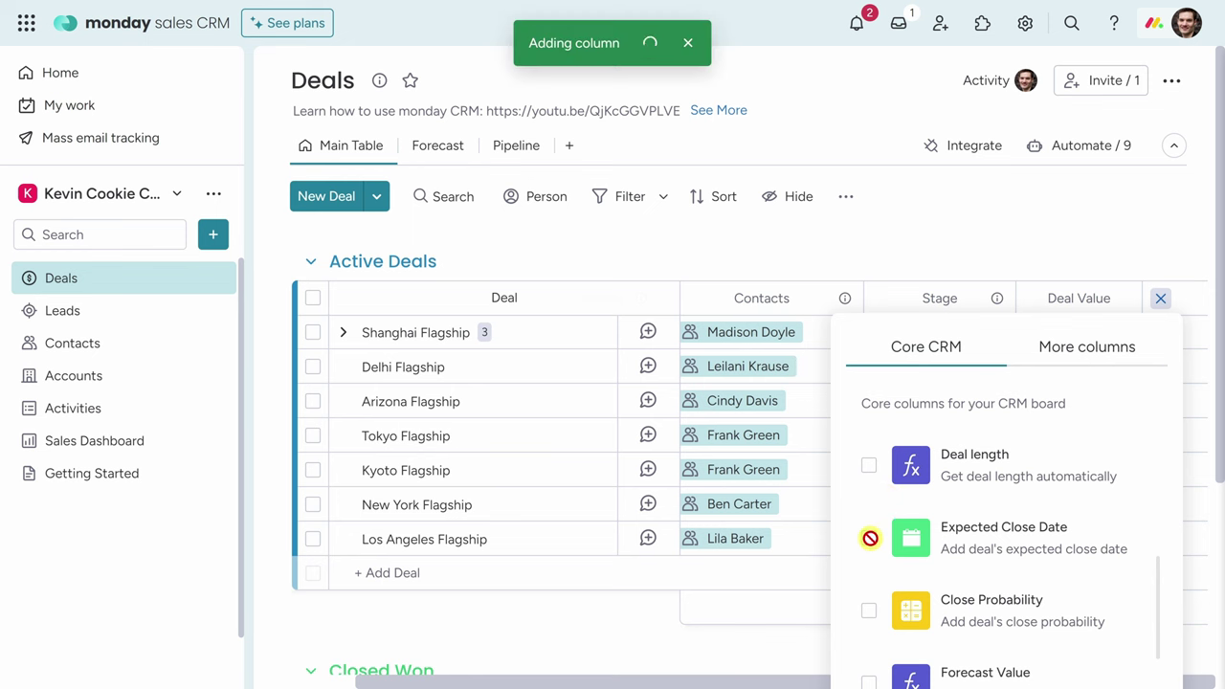
left_click(1041, 252)
left_click_drag(900, 680, 1159, 676)
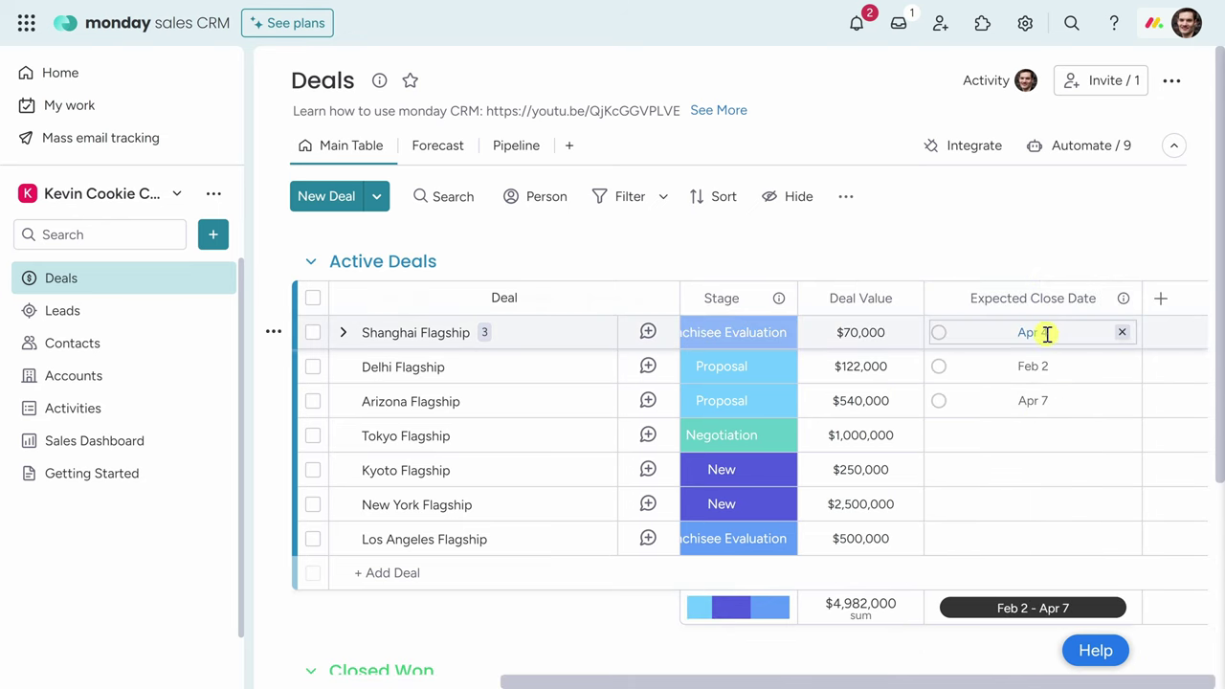
Set Los Angeles Flagship's expected close date to May 1, 2024.
left_click(1019, 546)
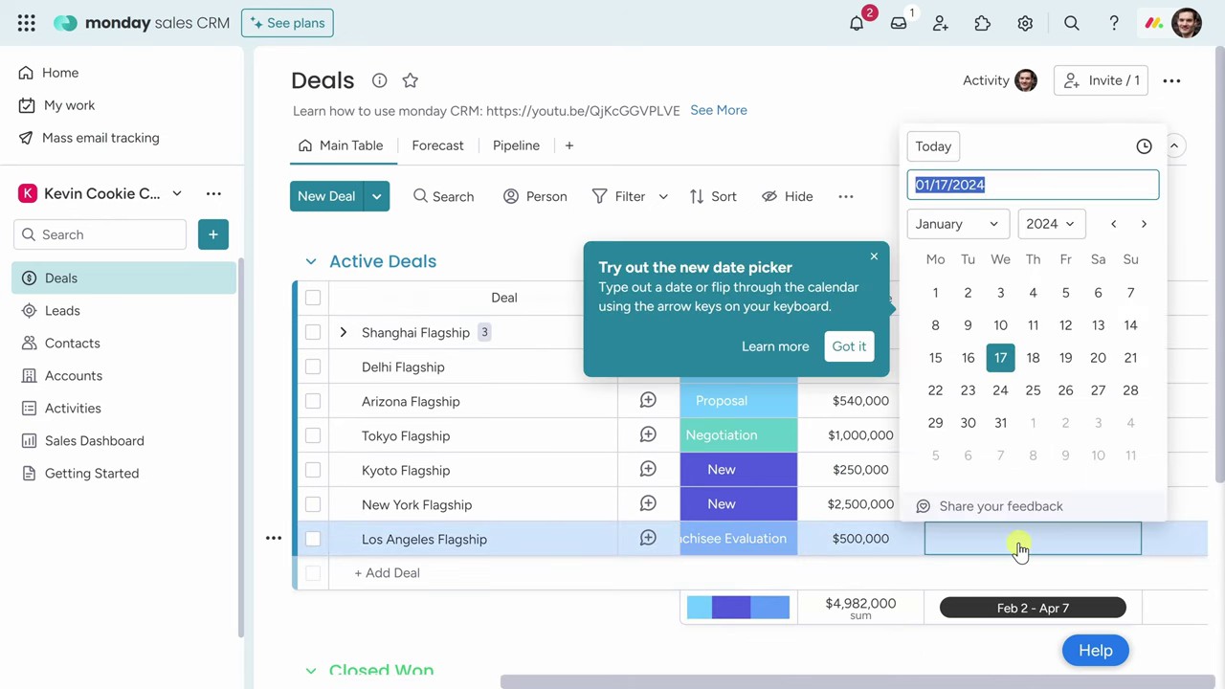
left_click(1143, 228)
left_click(1145, 230)
left_click(1144, 228)
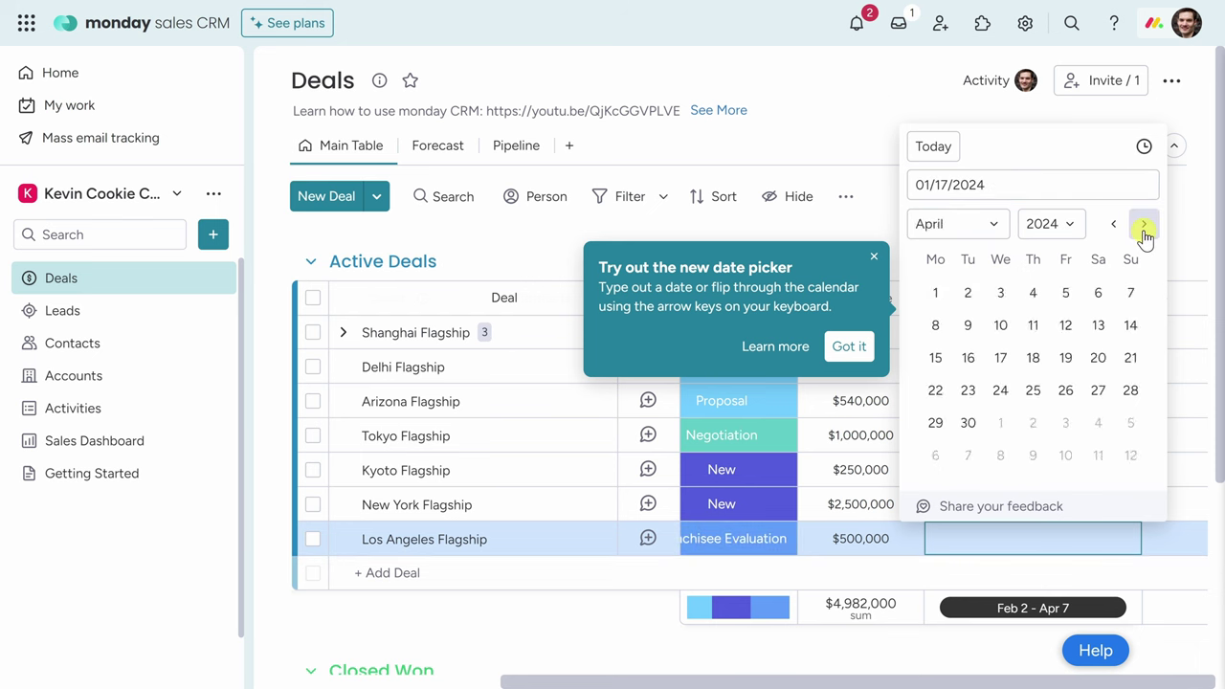
left_click(1143, 228)
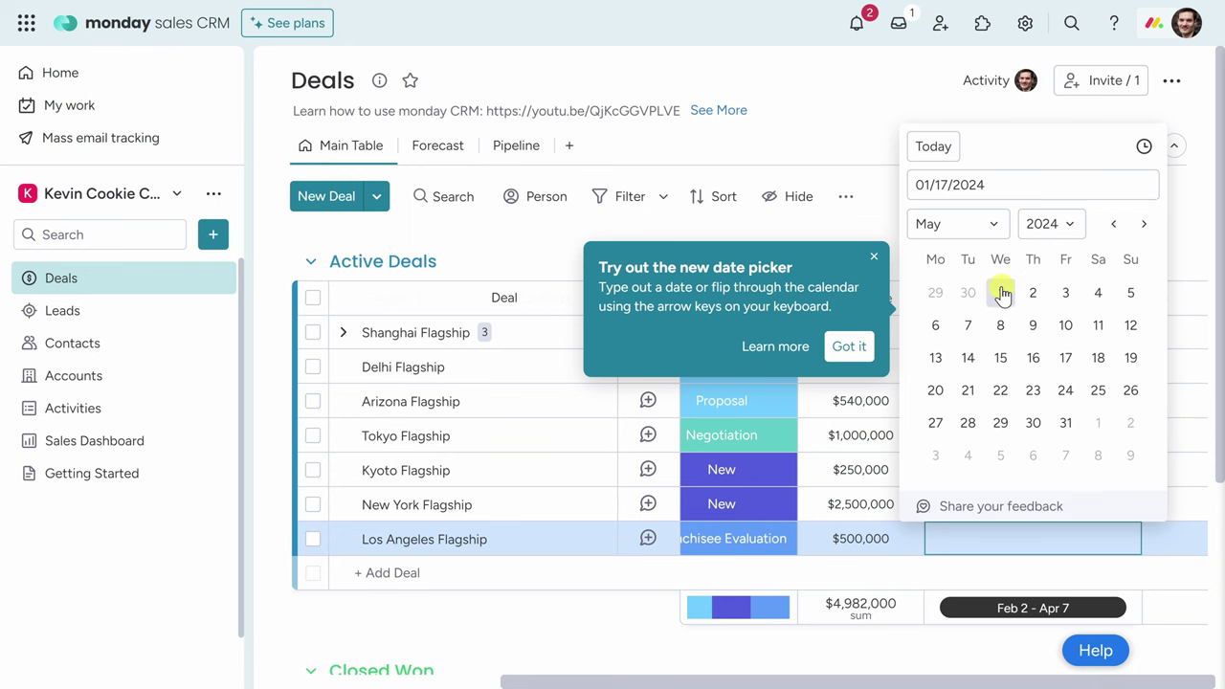
left_click(1002, 294)
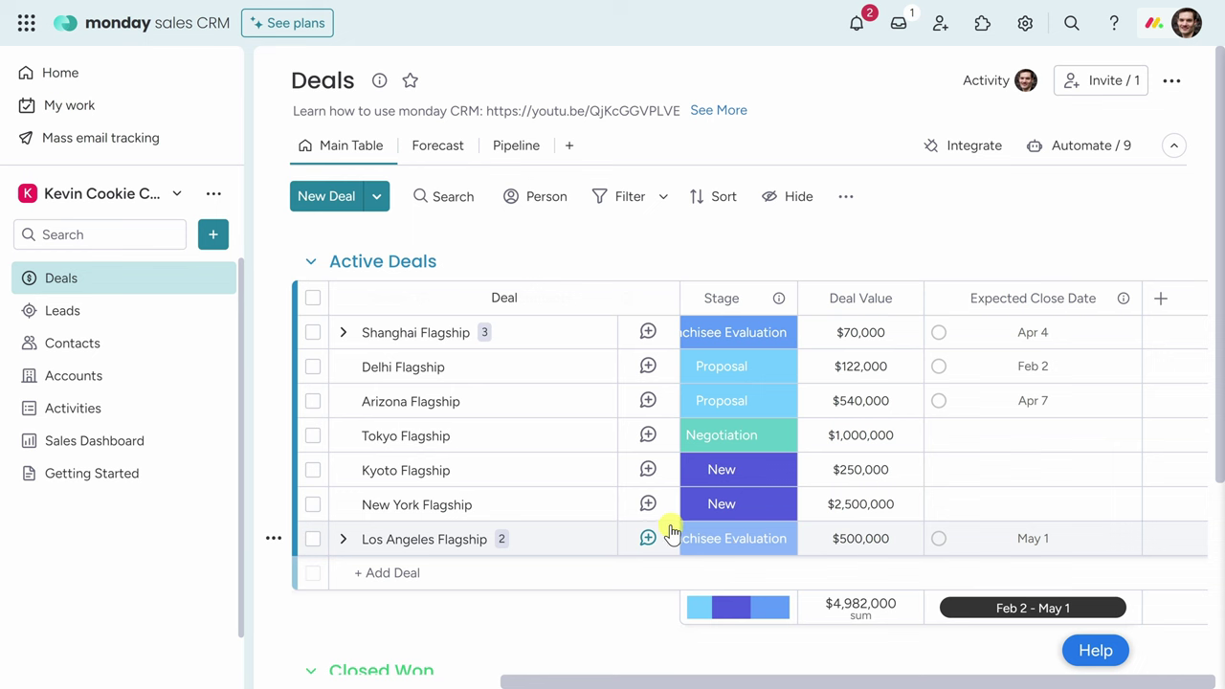
Switch to the Forecast view showing the Monthly forecast and Annual Goal widgets.
left_click(431, 149)
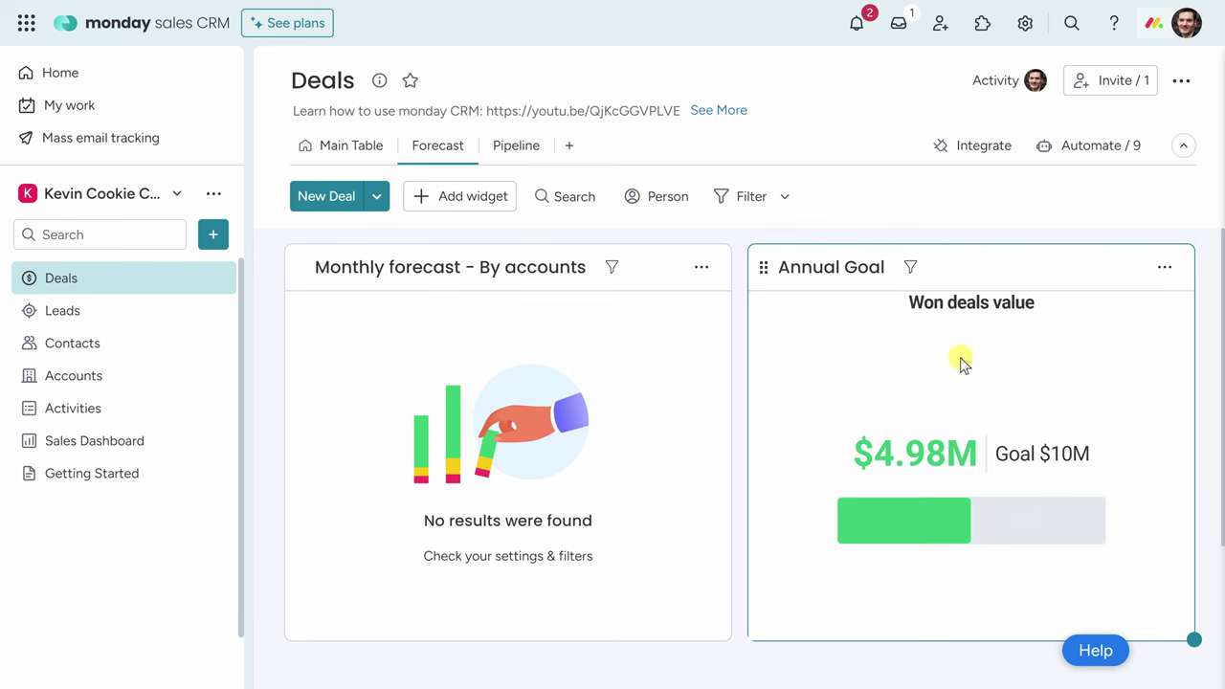
scroll(1017, 539, "down", 2)
scroll(1017, 539, "up", 2)
Browse the full widgets catalogue in the Widgets Center, then close it.
left_click(463, 207)
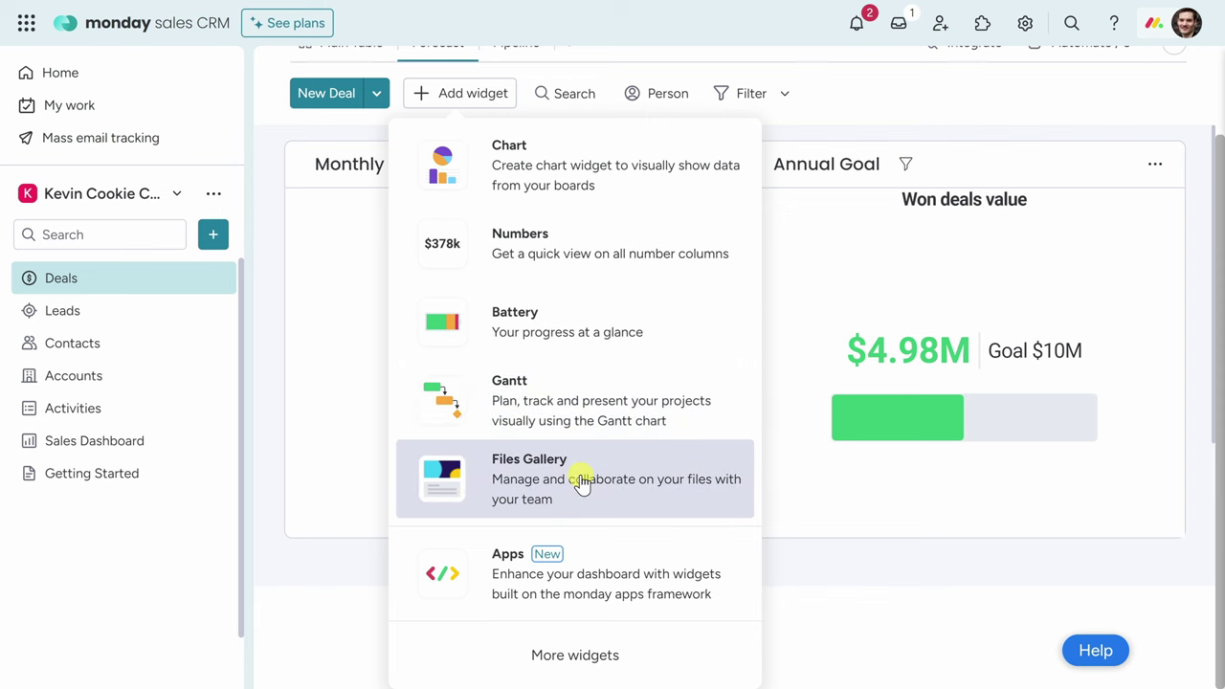
left_click(582, 651)
scroll(540, 387, "down", 5)
scroll(965, 281, "down", 15)
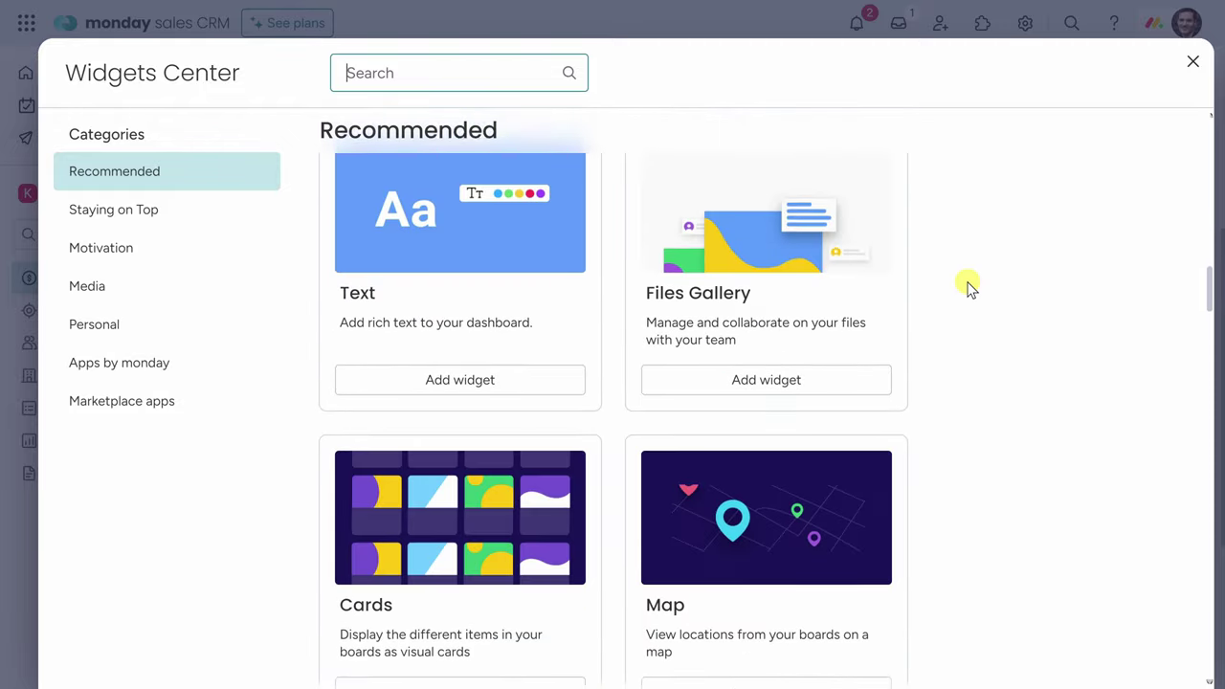
scroll(967, 287, "down", 12)
scroll(968, 295, "up", 5)
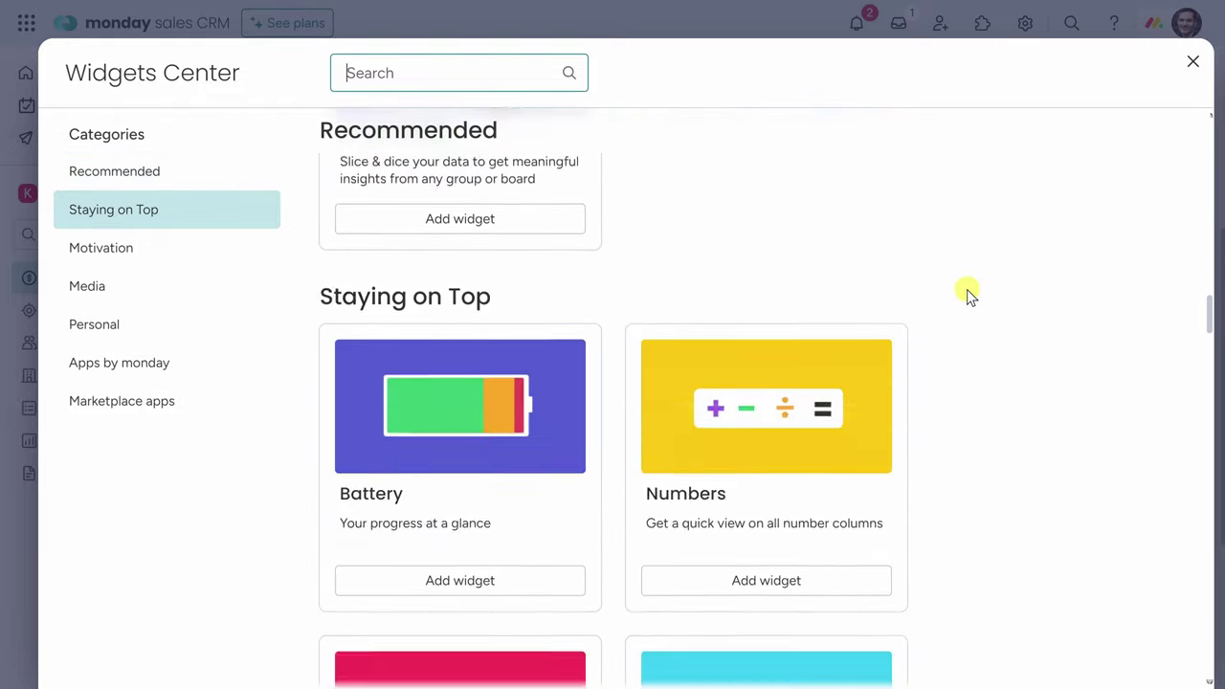
scroll(966, 289, "up", 10)
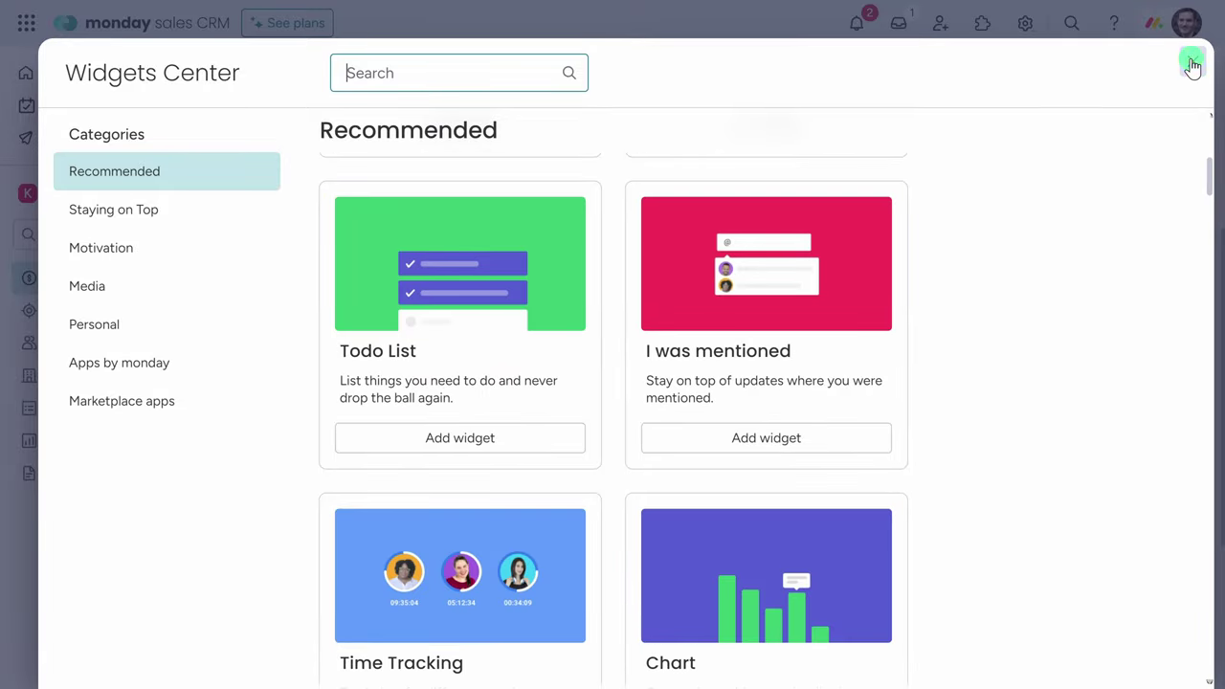
left_click(1193, 63)
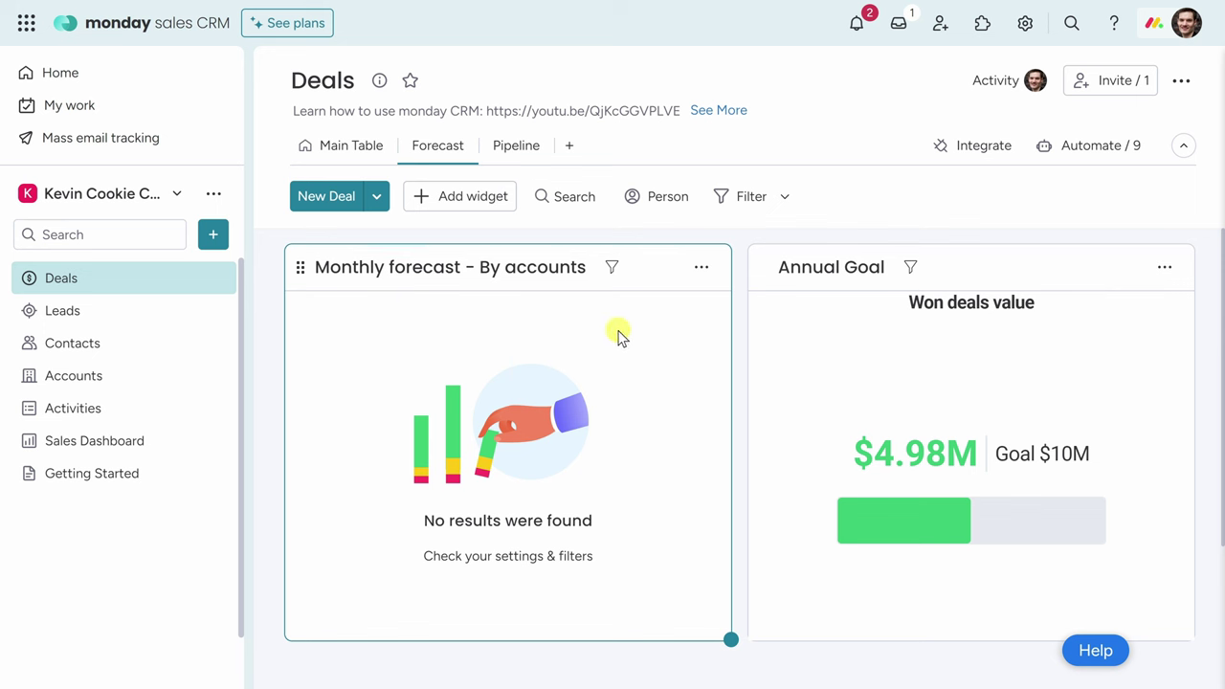
Set the Monthly forecast chart's X axis to Expected Close Date, grouped by Month.
left_click(701, 272)
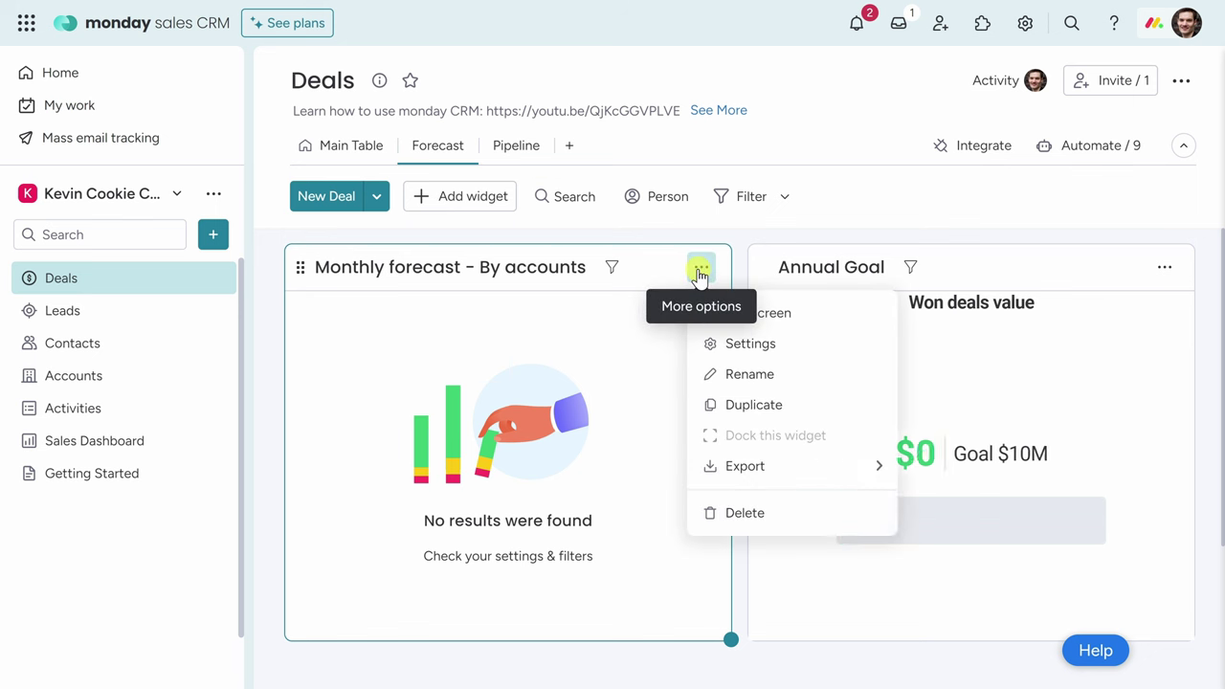
left_click(800, 352)
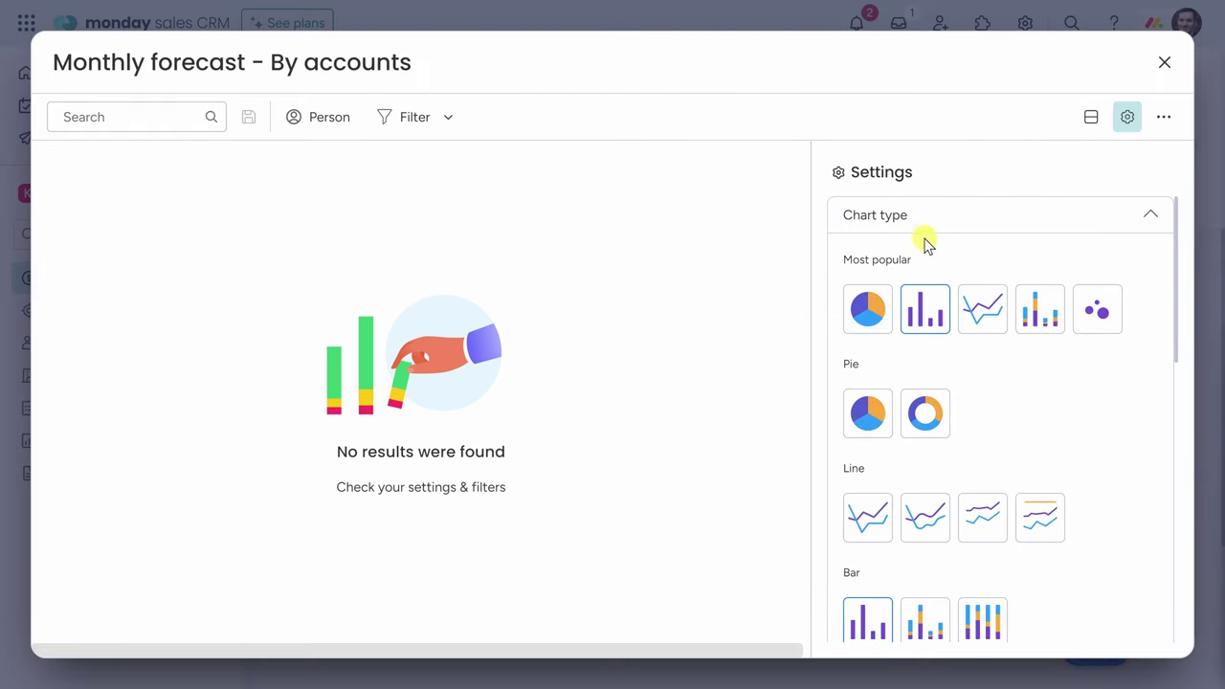
scroll(927, 254, "down", 5)
scroll(933, 287, "up", 5)
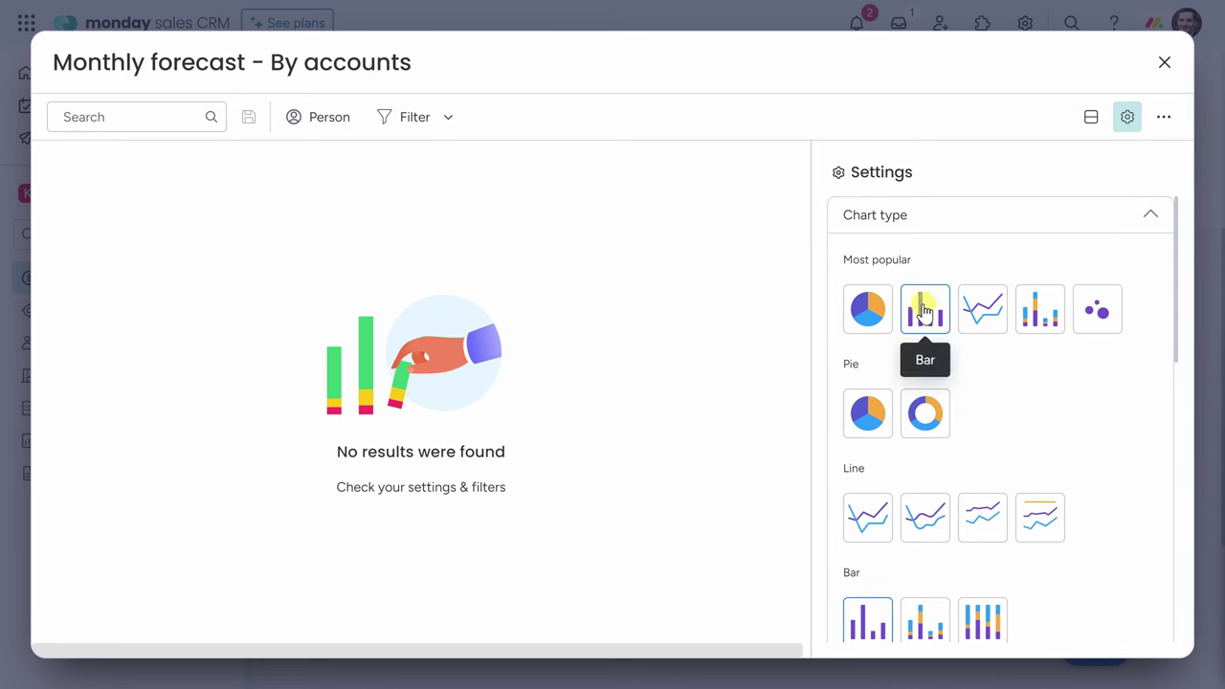
left_click(1149, 218)
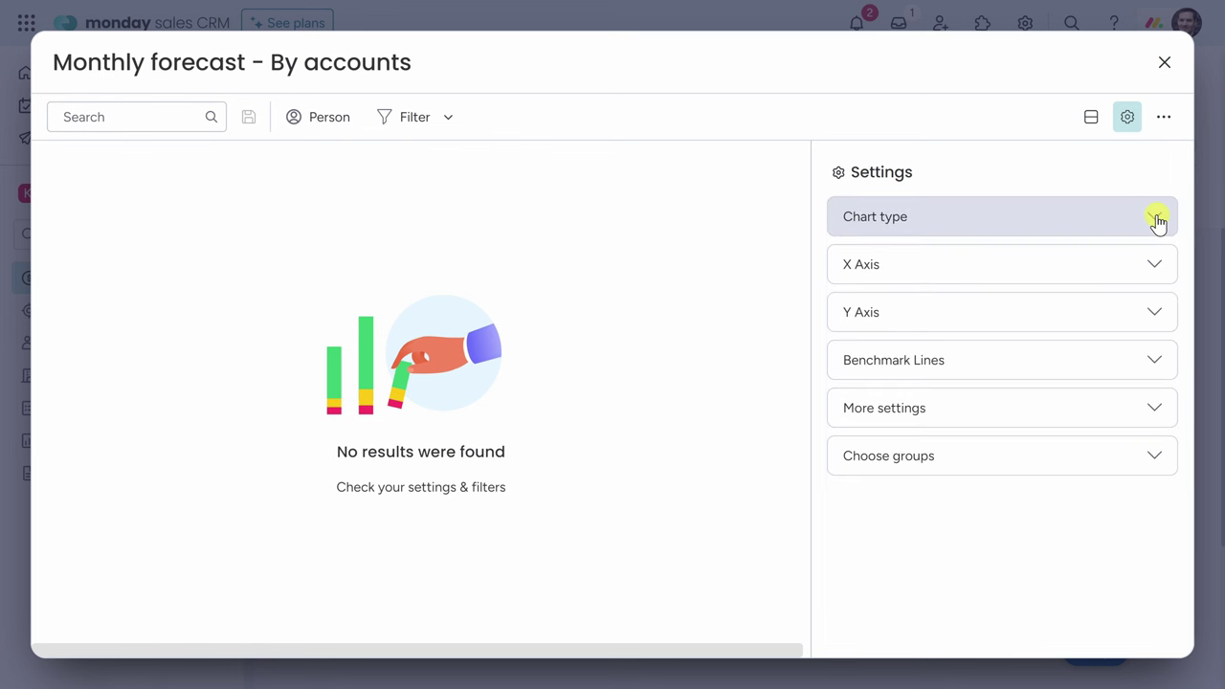
left_click(900, 275)
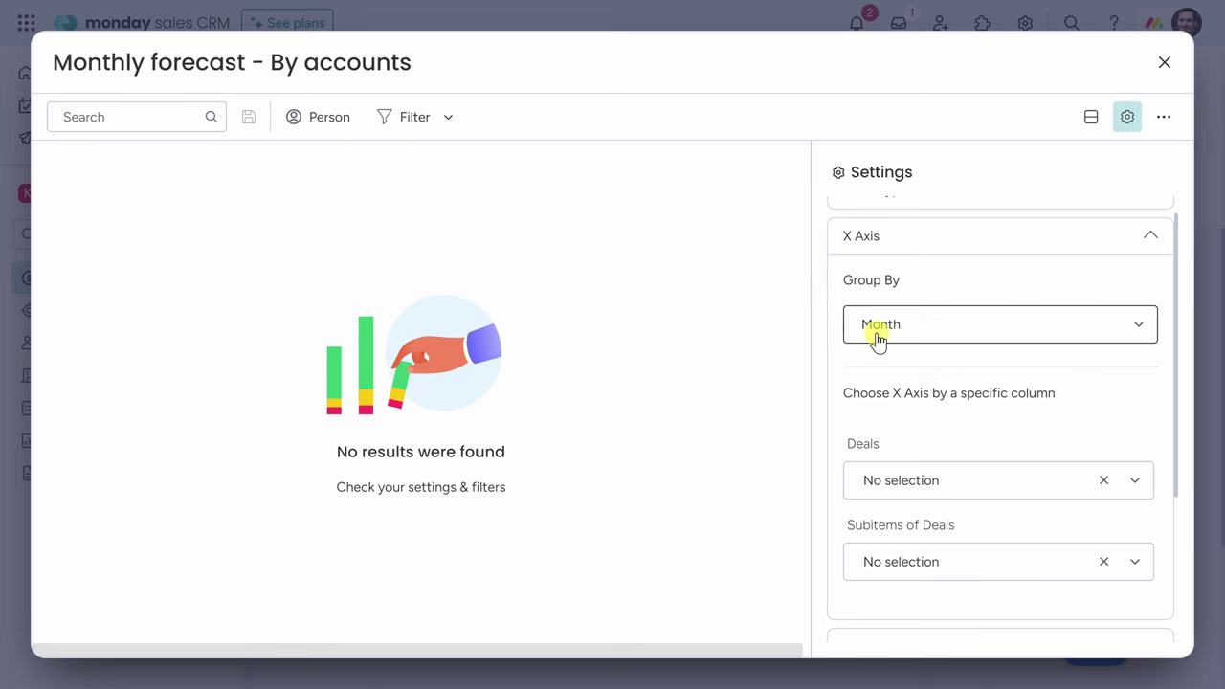
left_click(914, 337)
left_click(924, 330)
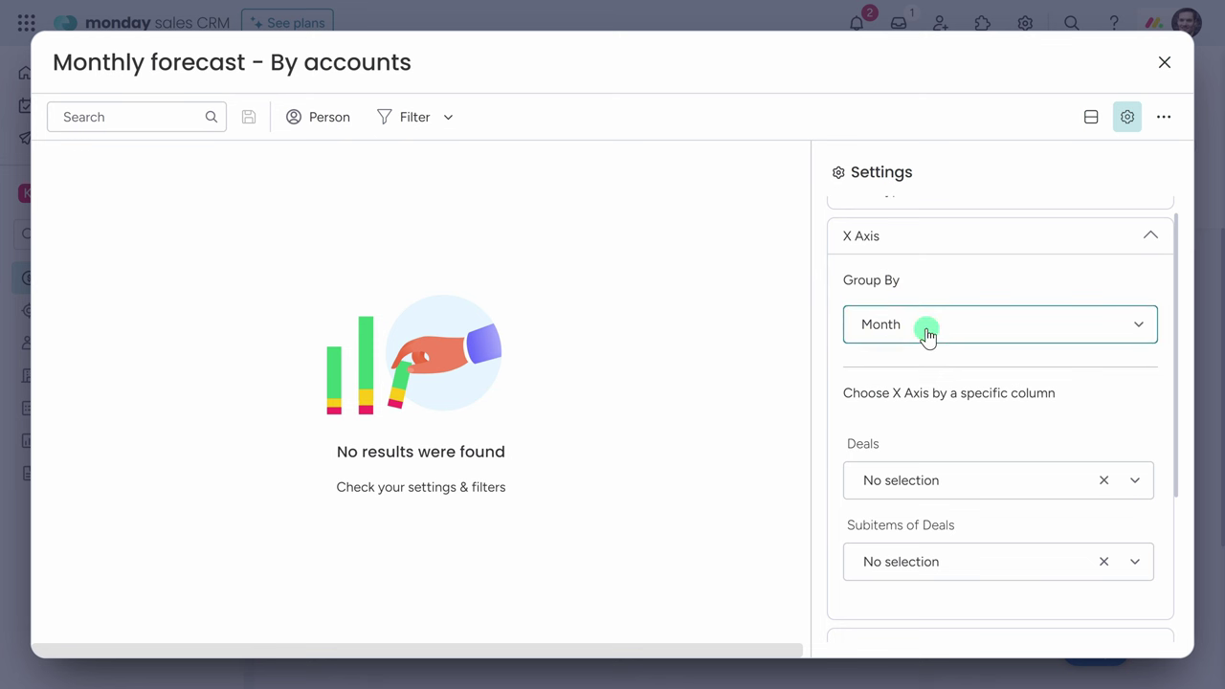
scroll(942, 363, "down", 1)
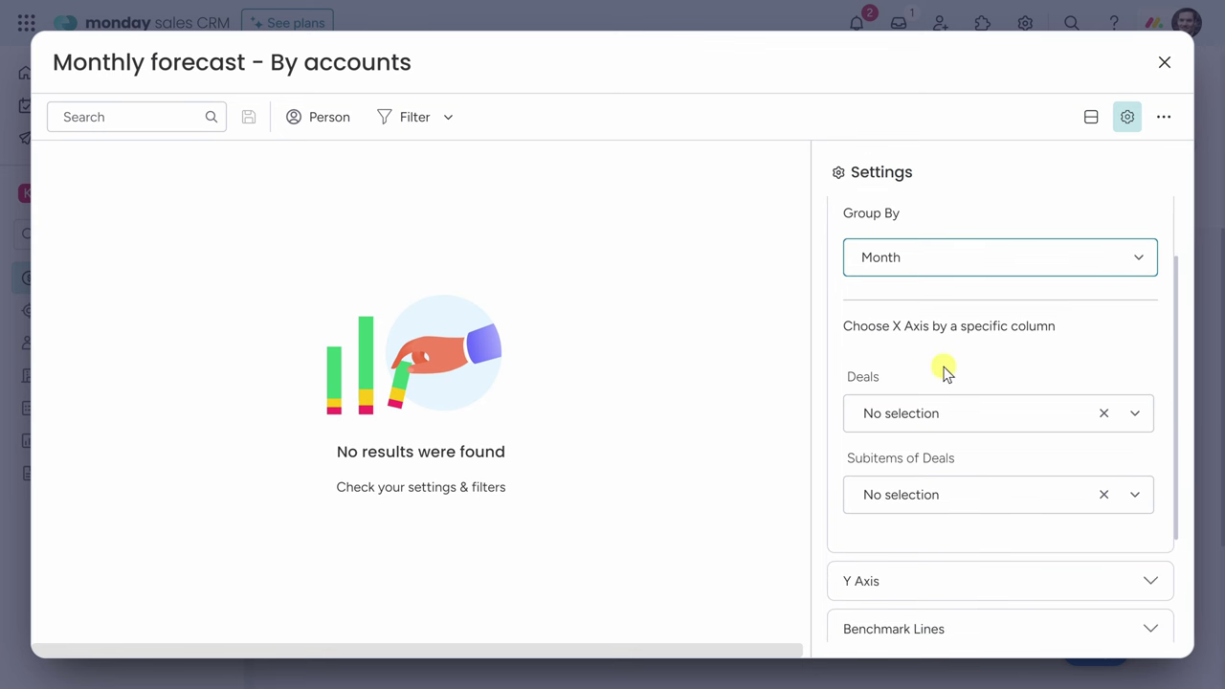
left_click(907, 414)
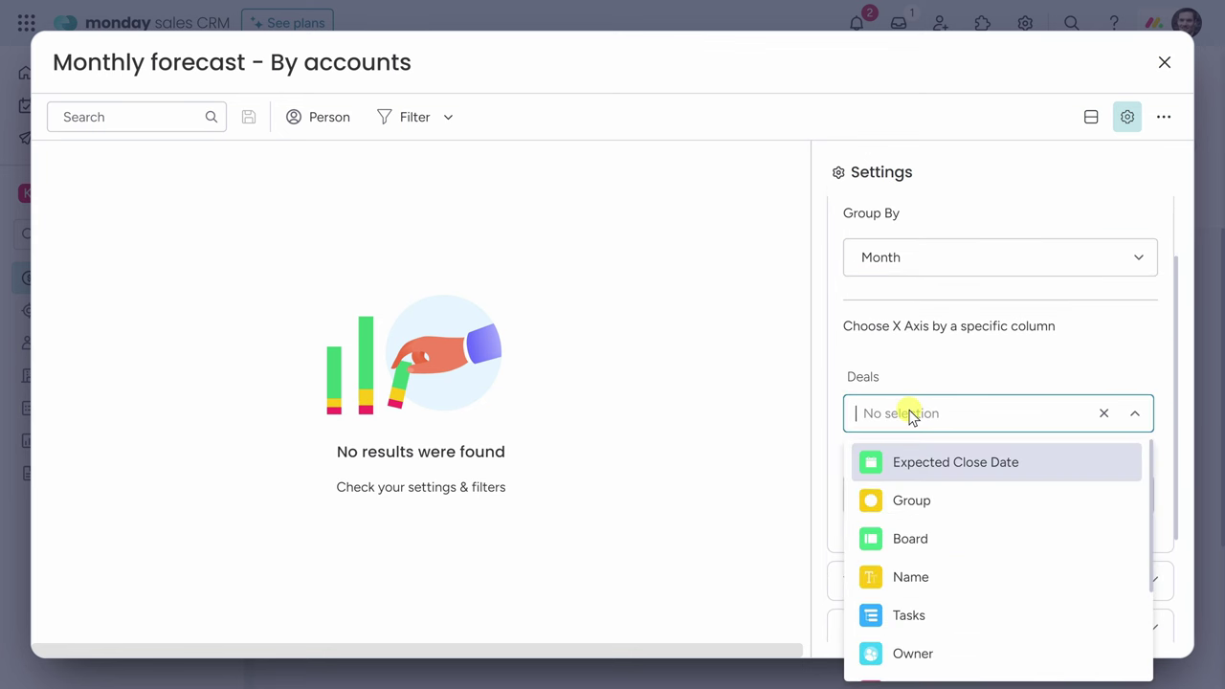
left_click(966, 471)
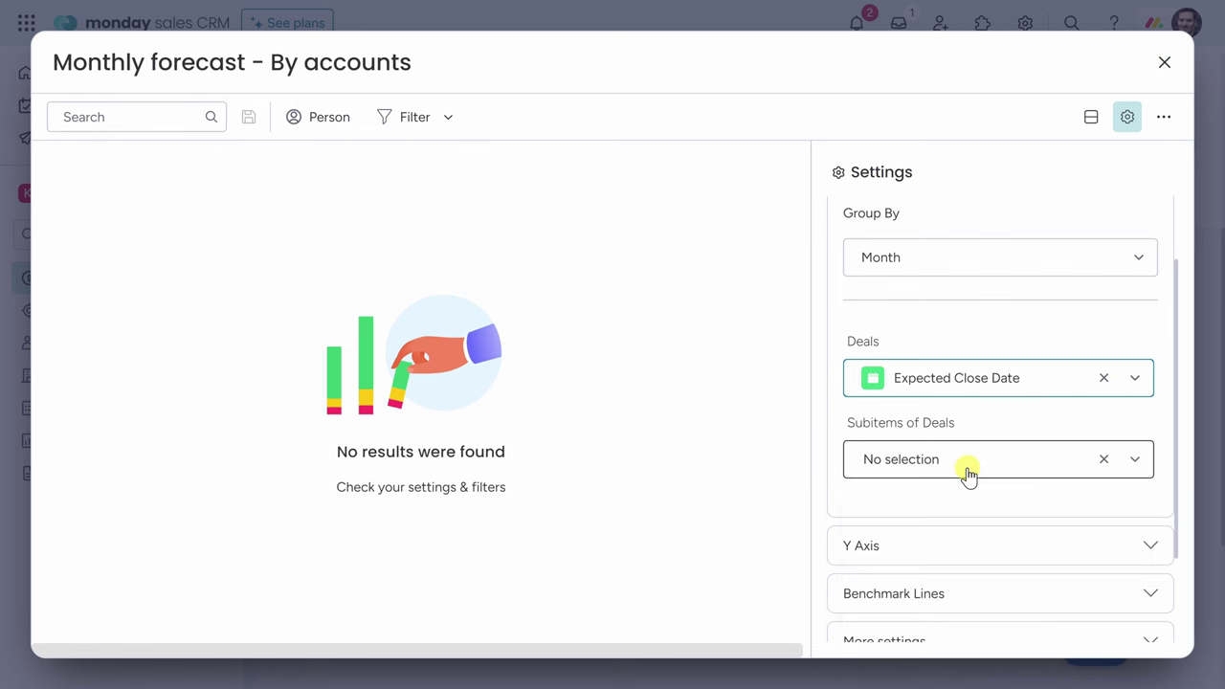
scroll(1140, 251, "up", 1)
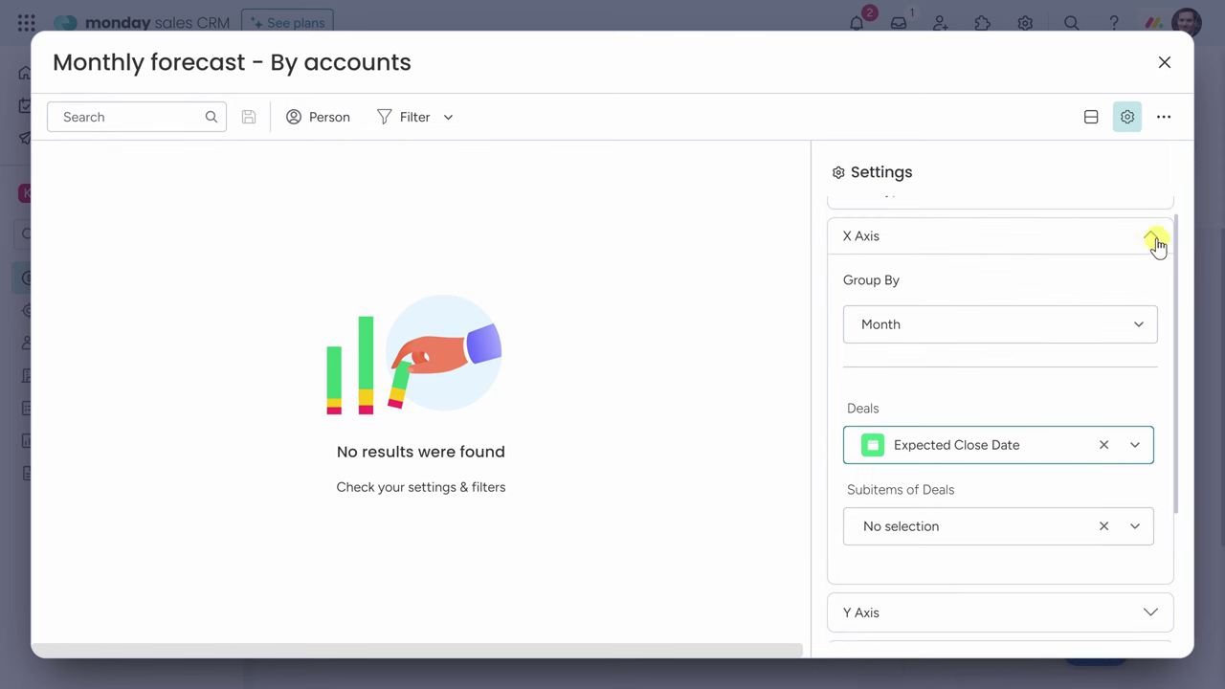
left_click(1154, 241)
Plot summed Deal Value on the chart's Y axis.
left_click(1154, 312)
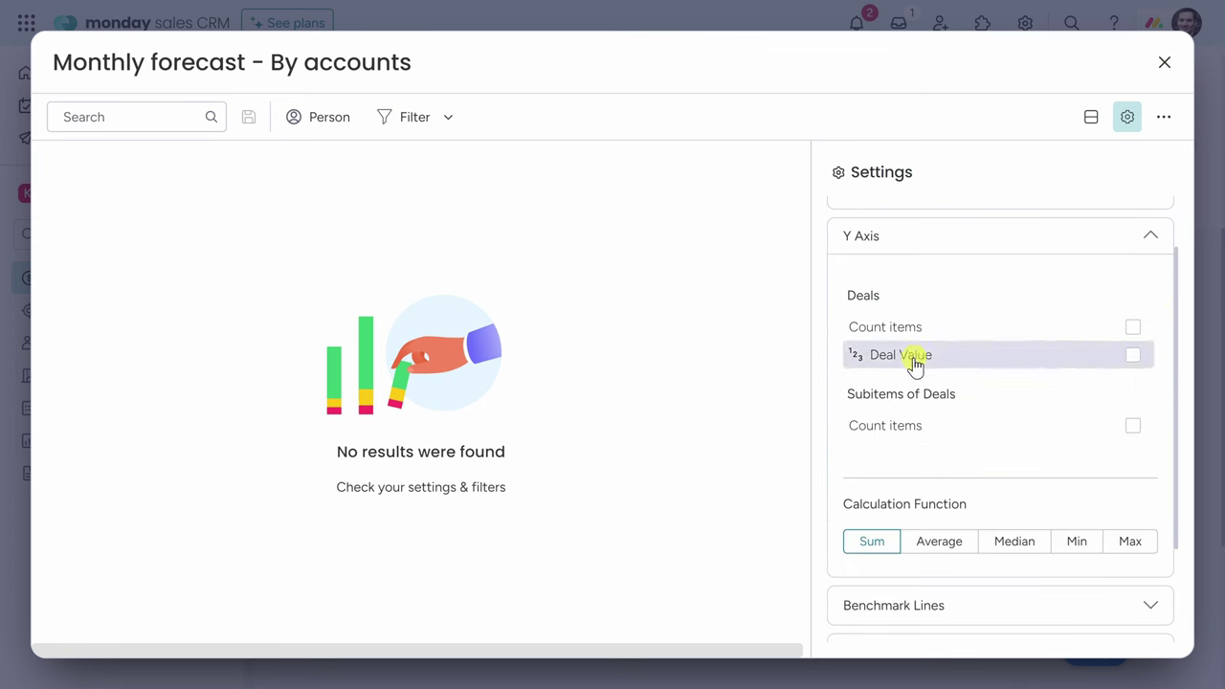
left_click(1134, 355)
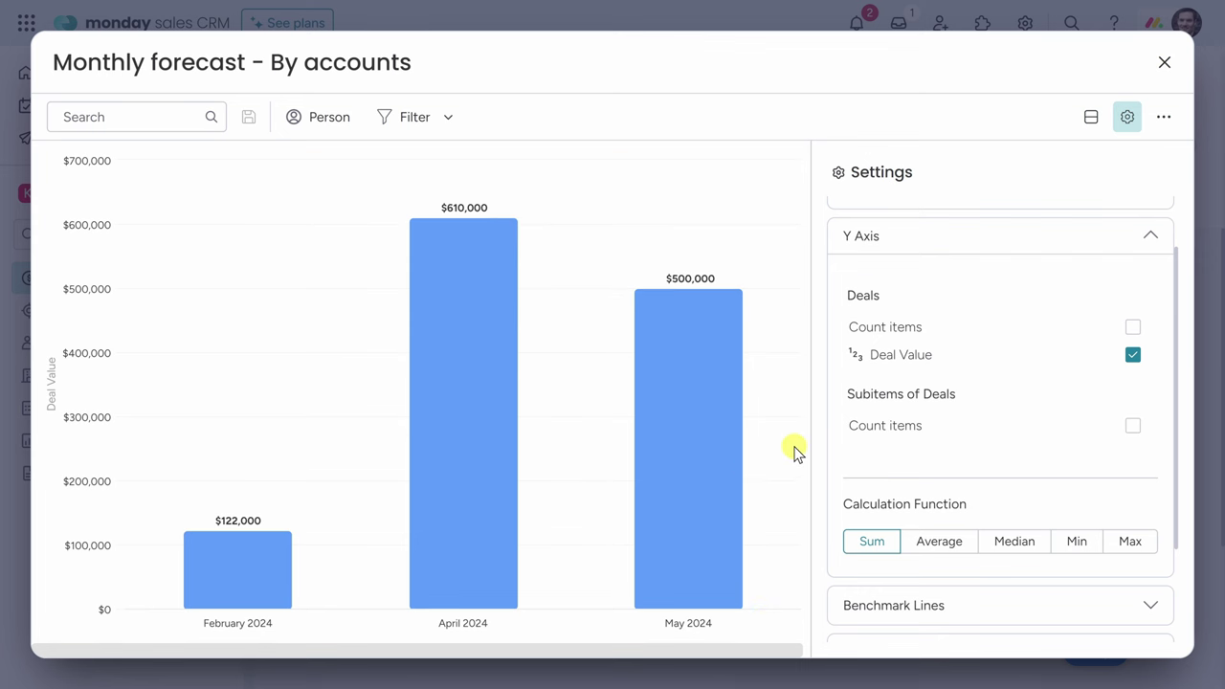
mouse_move(210, 567)
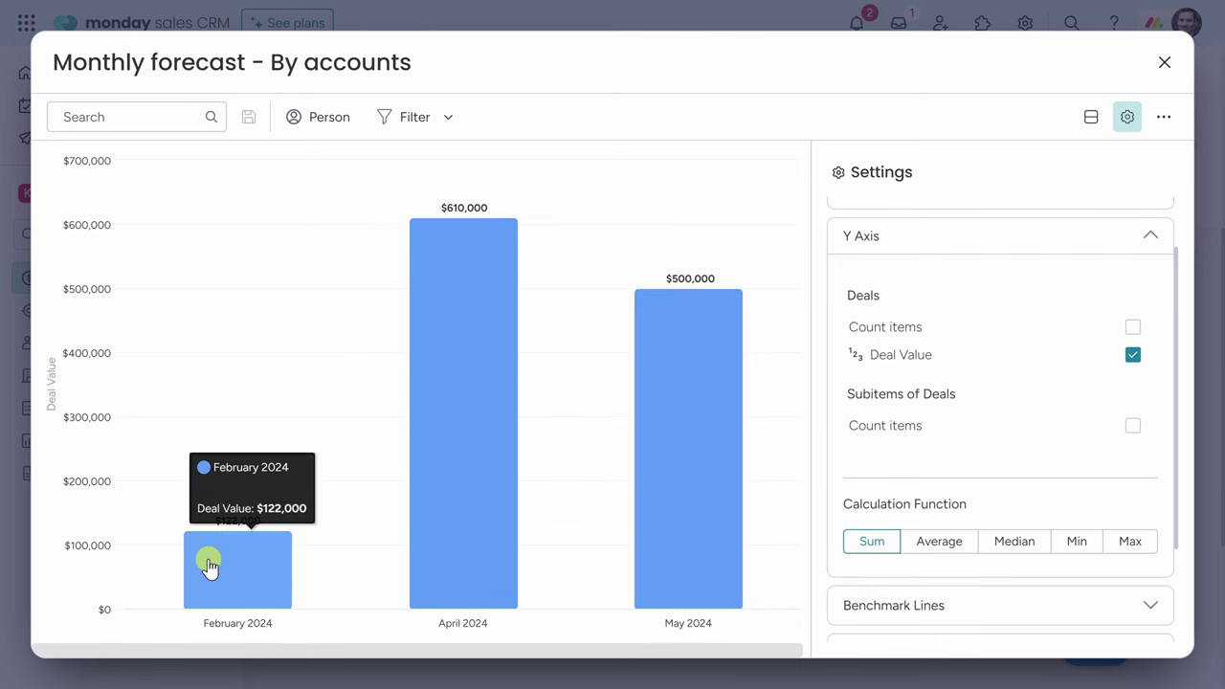
mouse_move(508, 377)
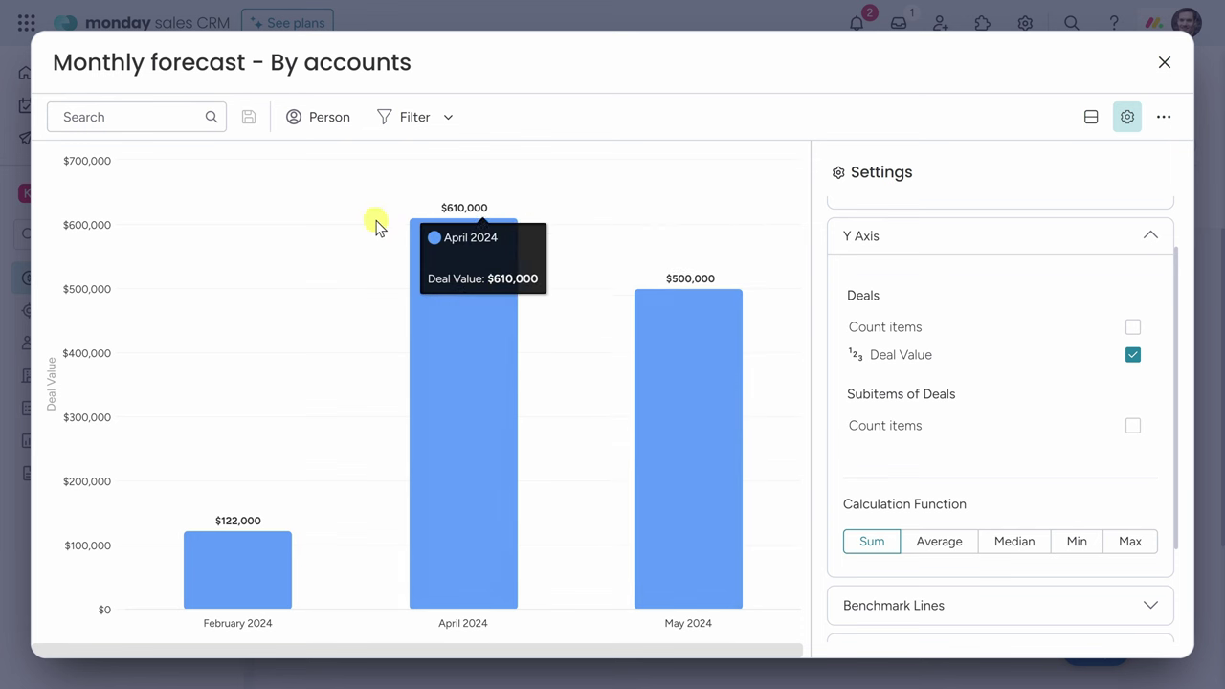
Exit full screen, resize the Monthly forecast widget, and check the Annual Goal widget's quick filters.
left_click(1164, 62)
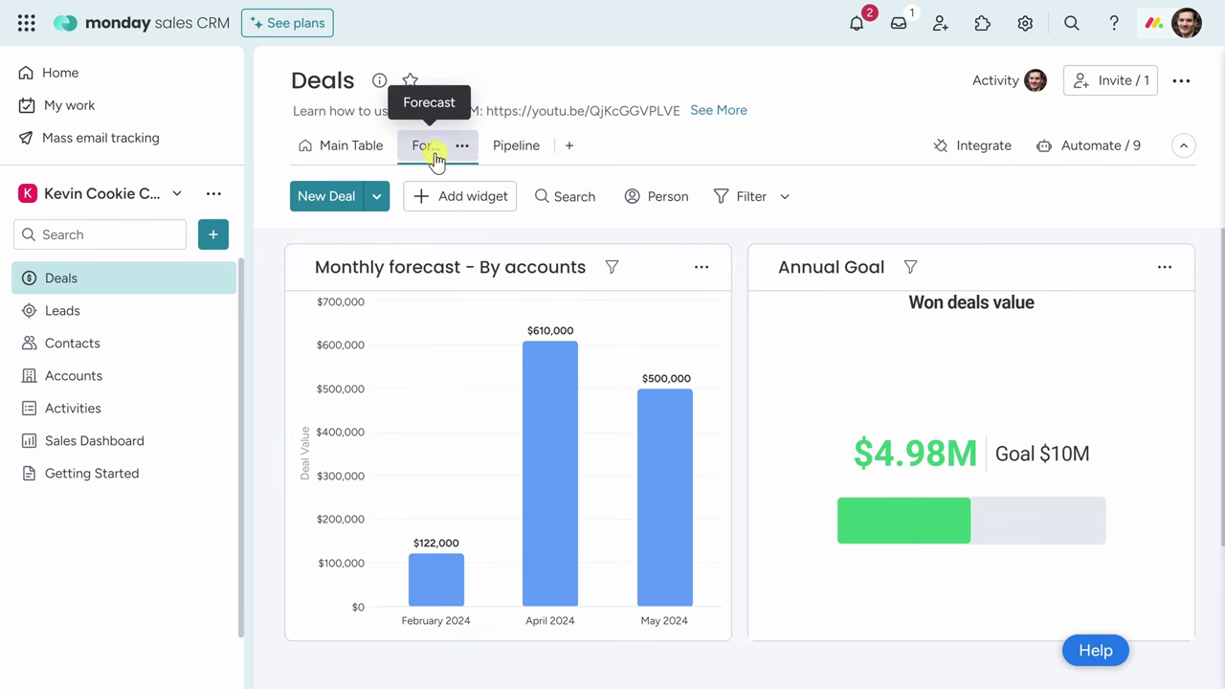
left_click_drag(730, 641, 730, 637)
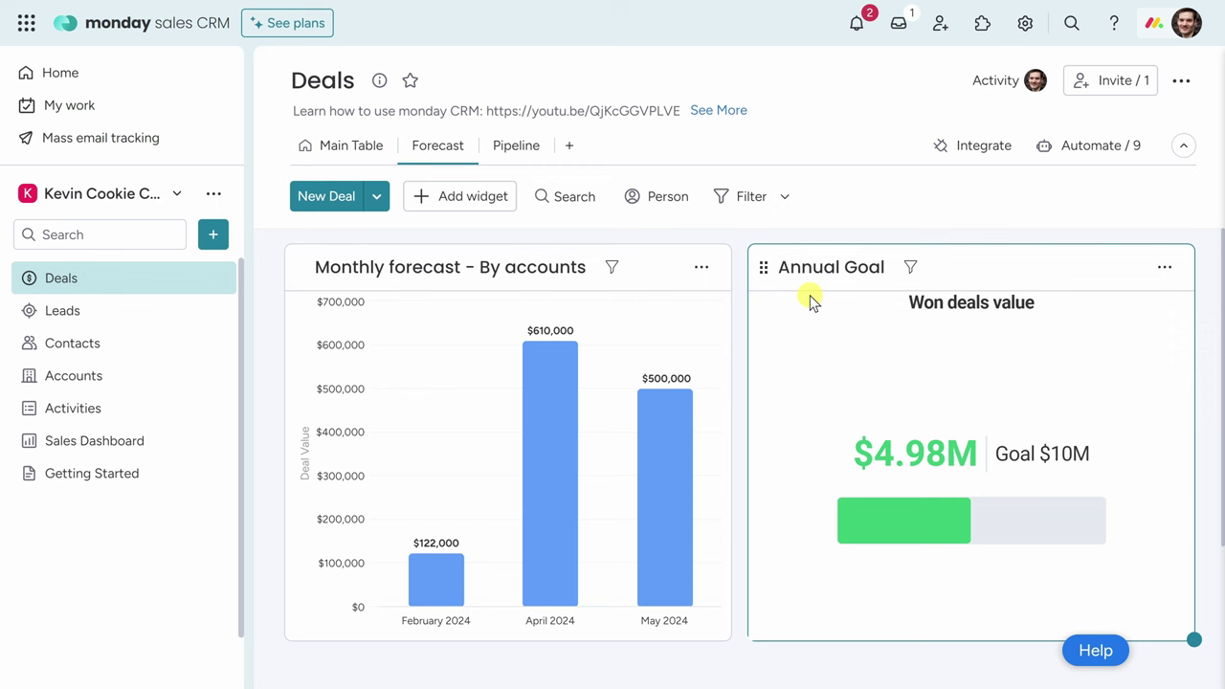
left_click(1163, 268)
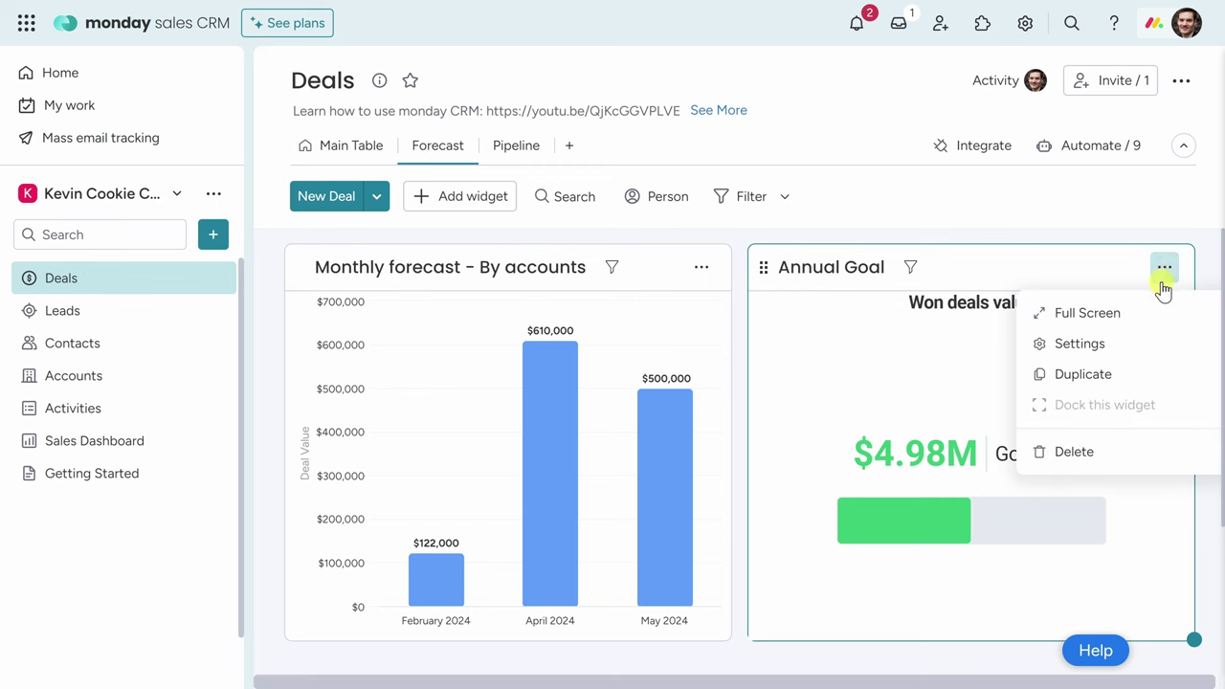
left_click(936, 333)
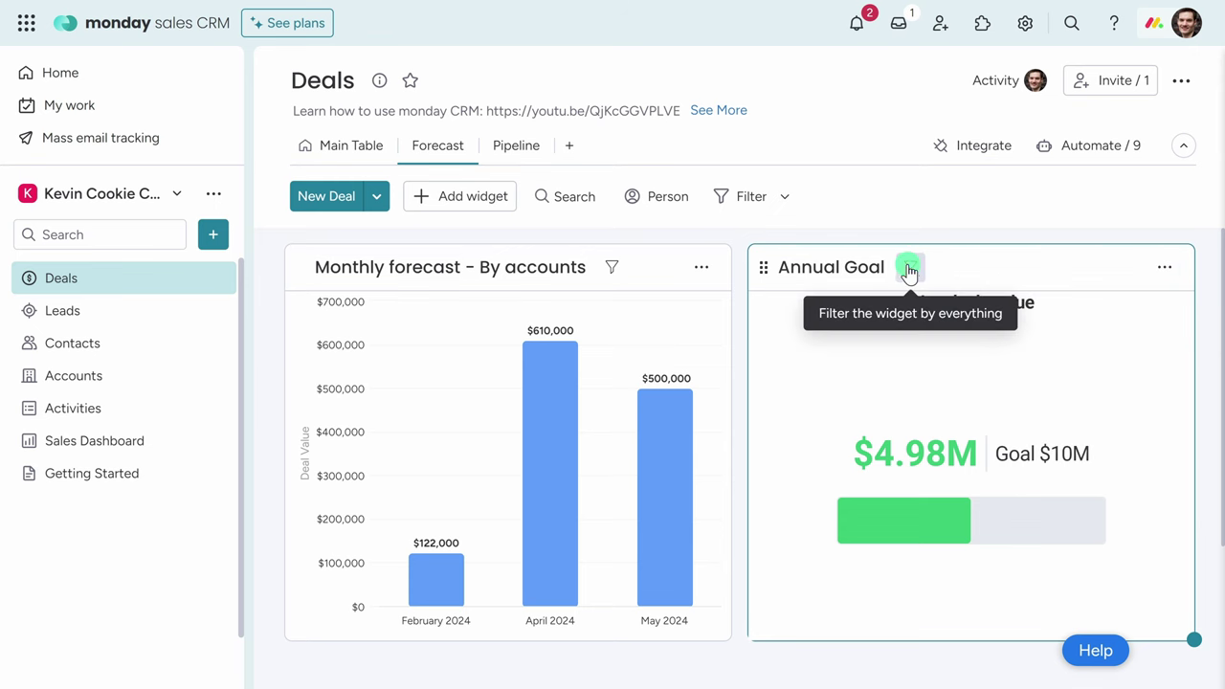
left_click(909, 271)
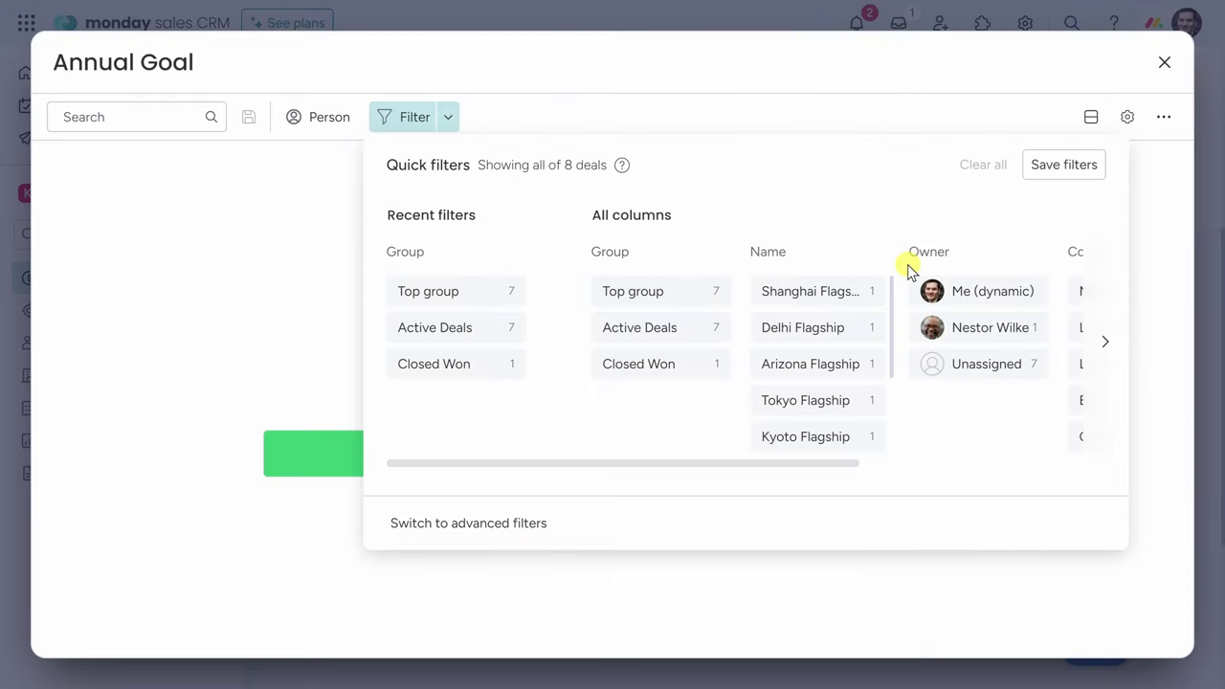
left_click_drag(831, 464, 731, 475)
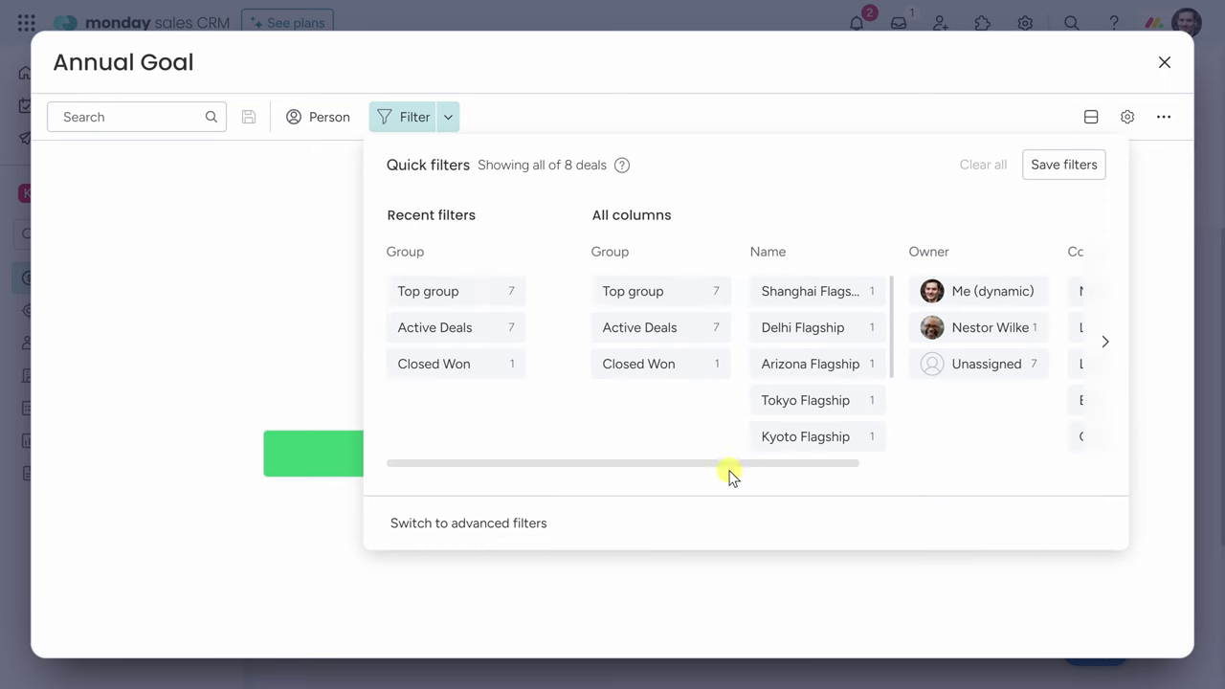
left_click(1162, 66)
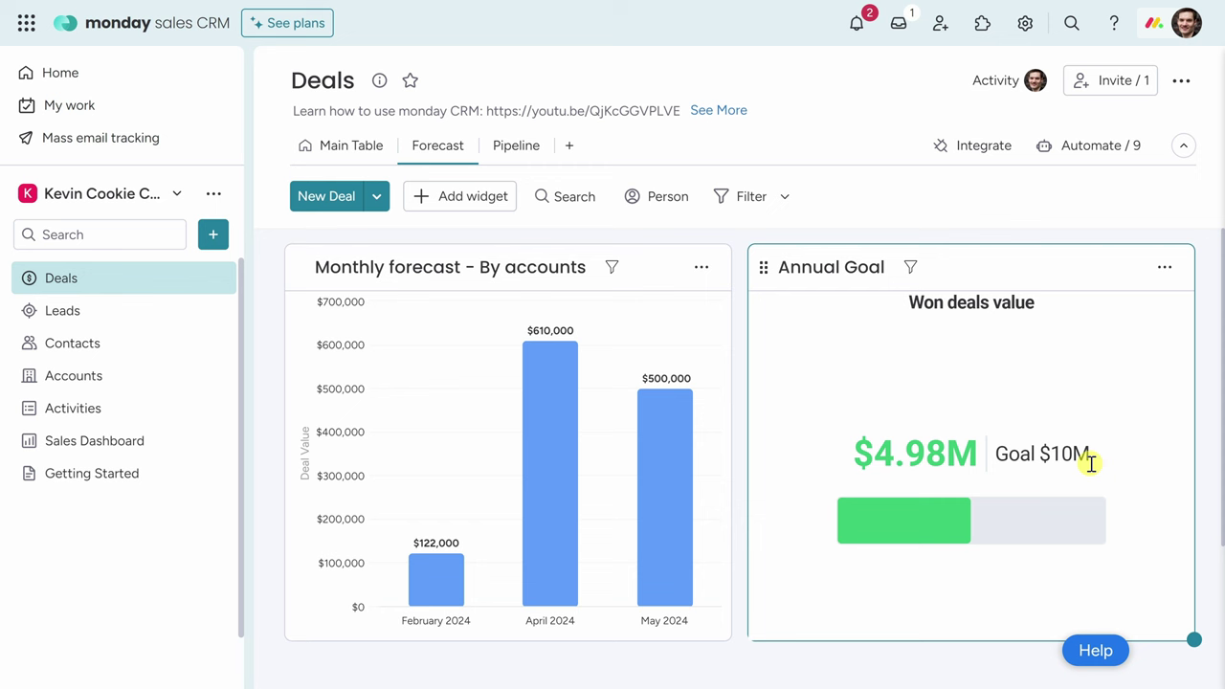
Open the Add View menu listing board view types like Table, Gantt, Chart and Kanban.
left_click(572, 148)
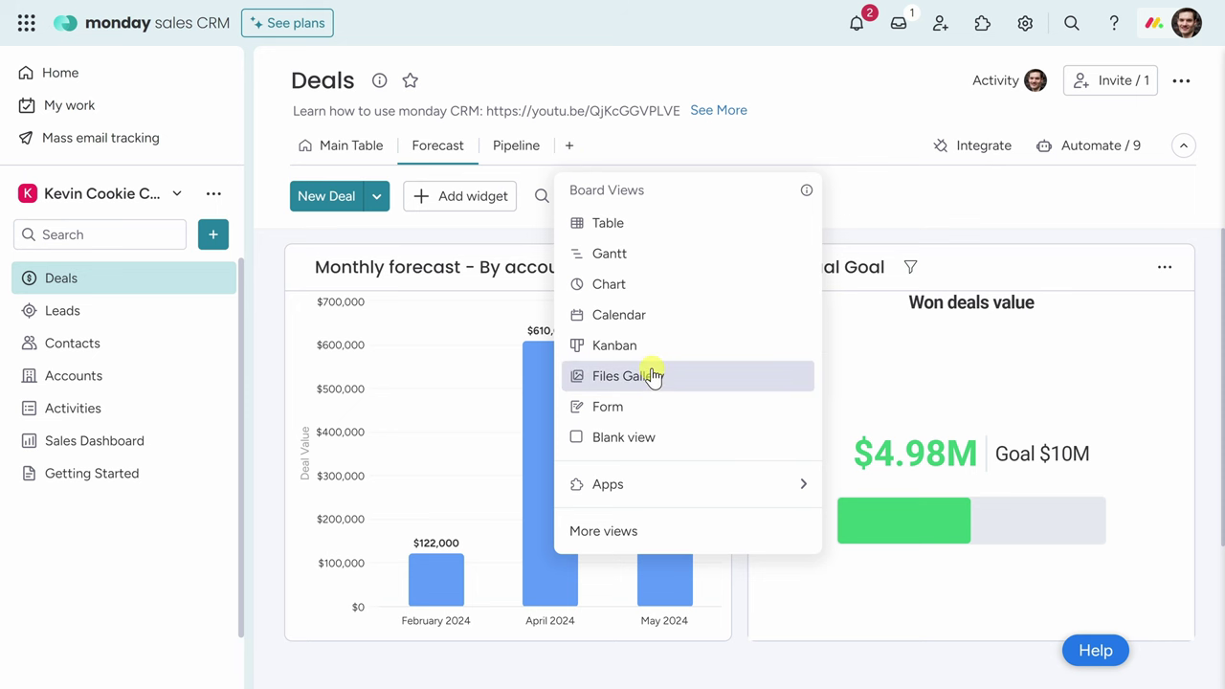
Browse the Views Center's Essentials views such as Blank view, Gantt and Timeline, then close it.
left_click(648, 533)
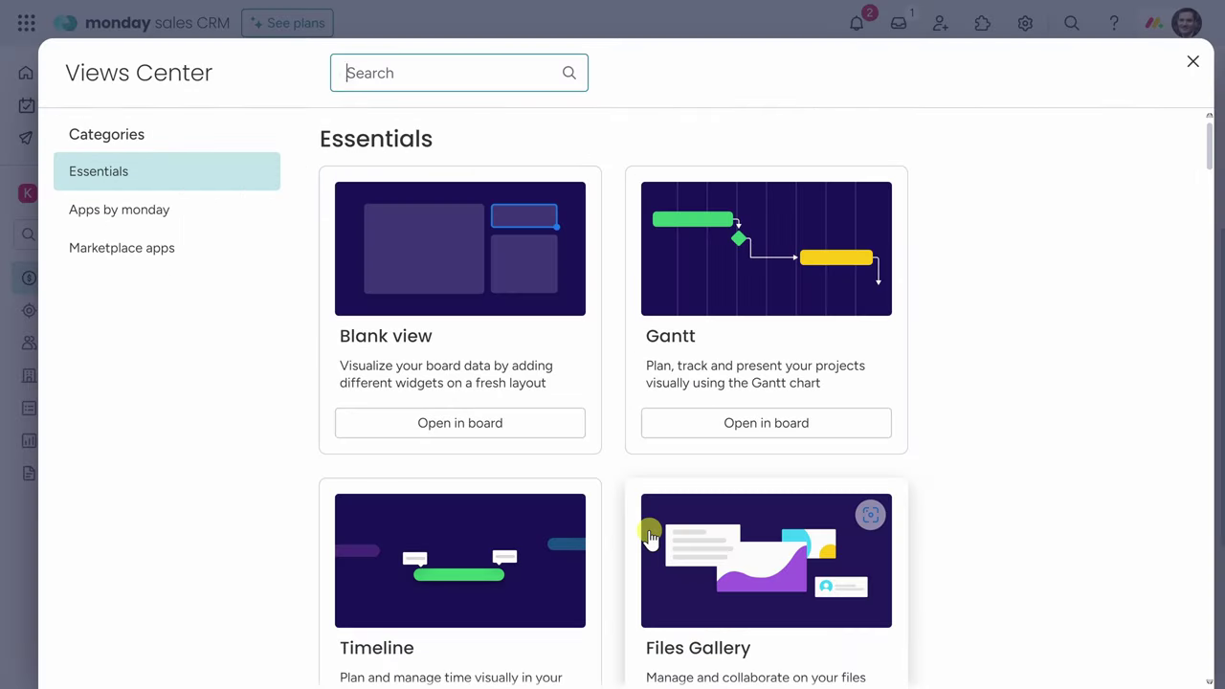
scroll(979, 278, "down", 10)
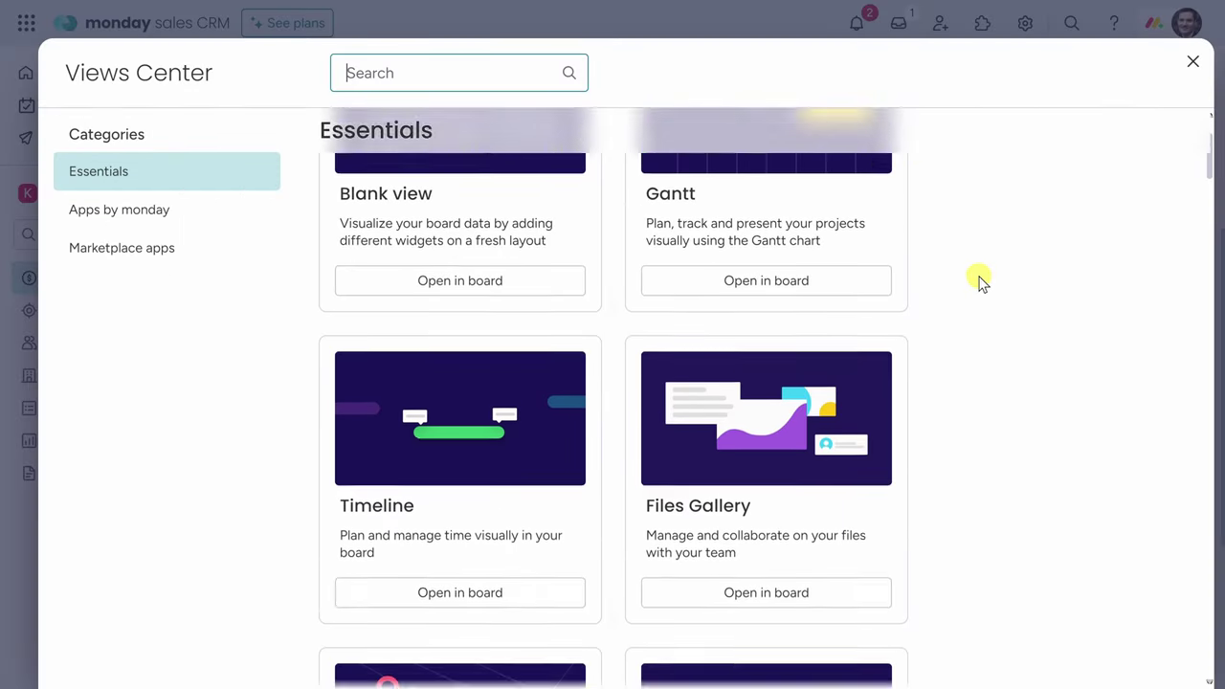
scroll(988, 287, "down", 5)
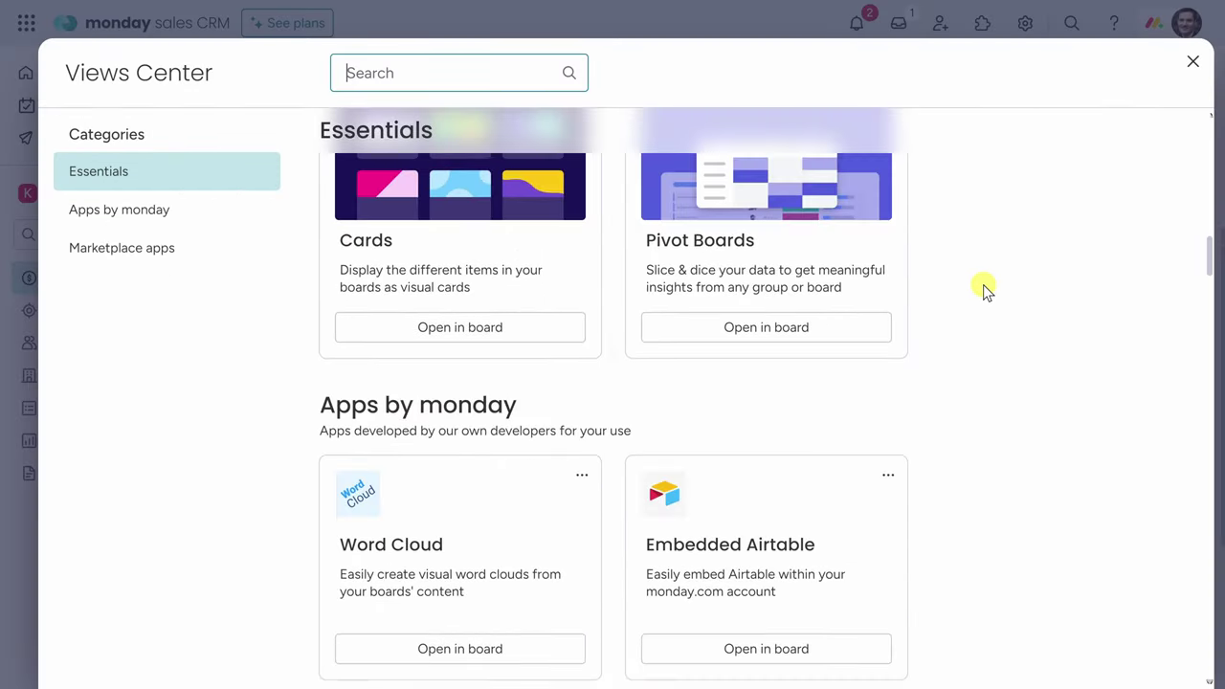
scroll(986, 289, "up", 15)
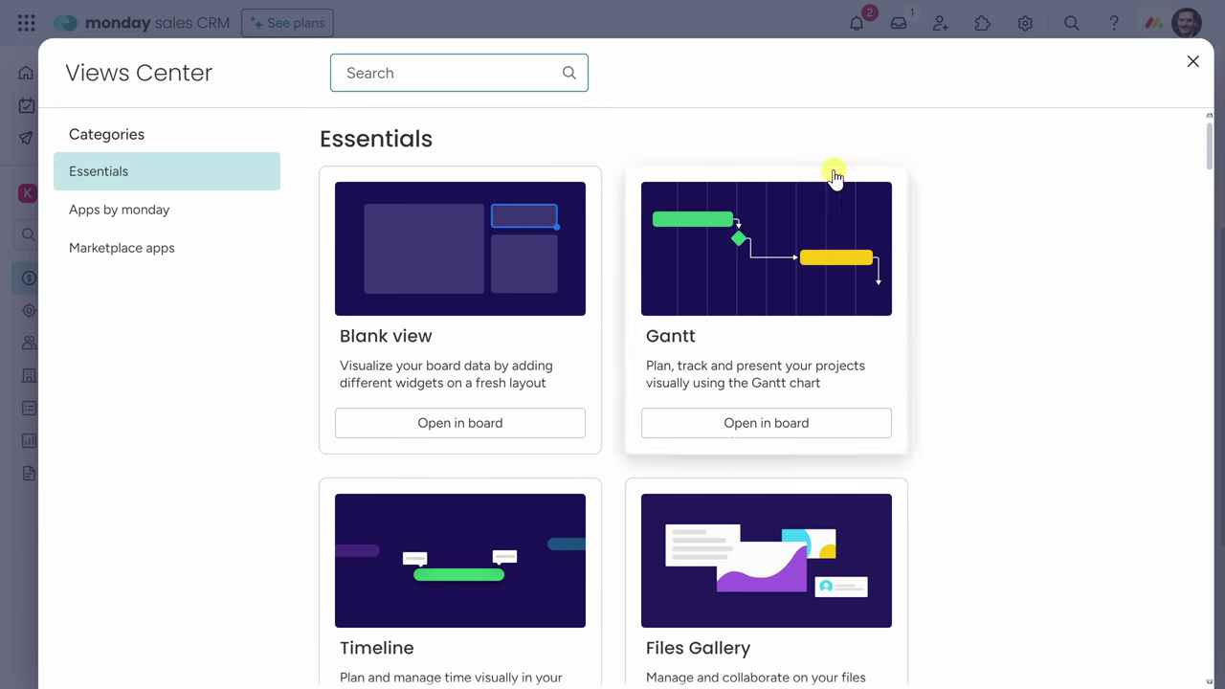
left_click(1191, 63)
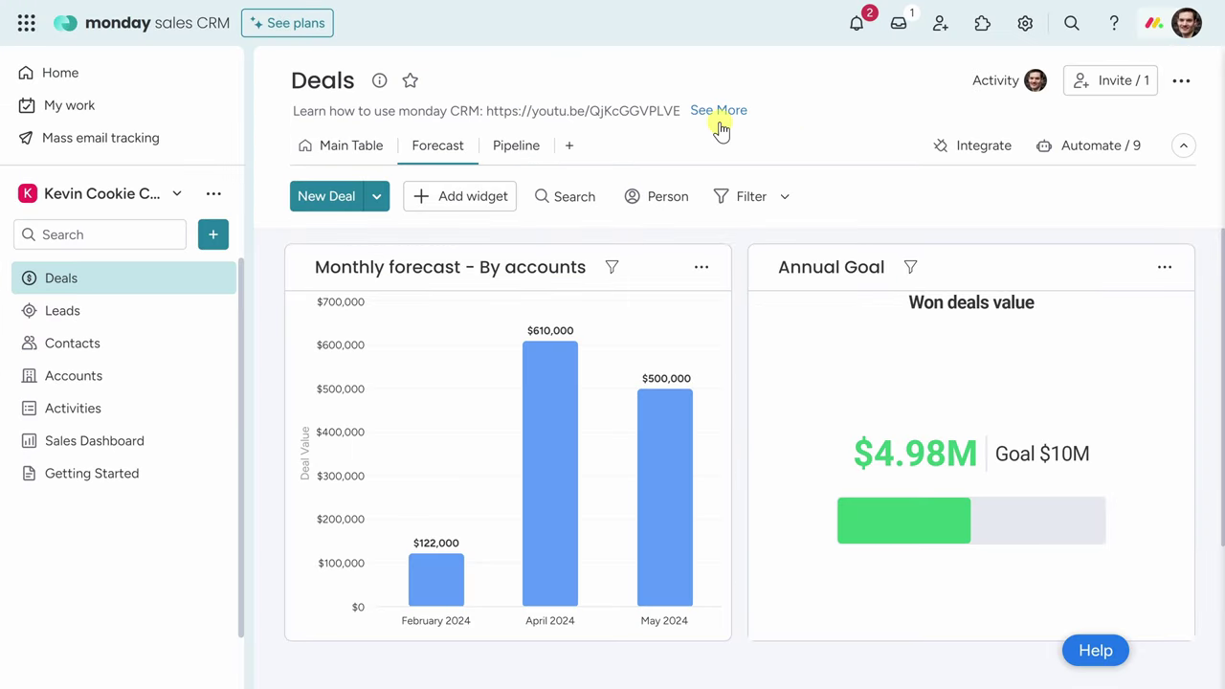
In the Pipeline view, drag Los Angeles Flagship from Franchisee Evaluation into Proposal.
left_click(509, 157)
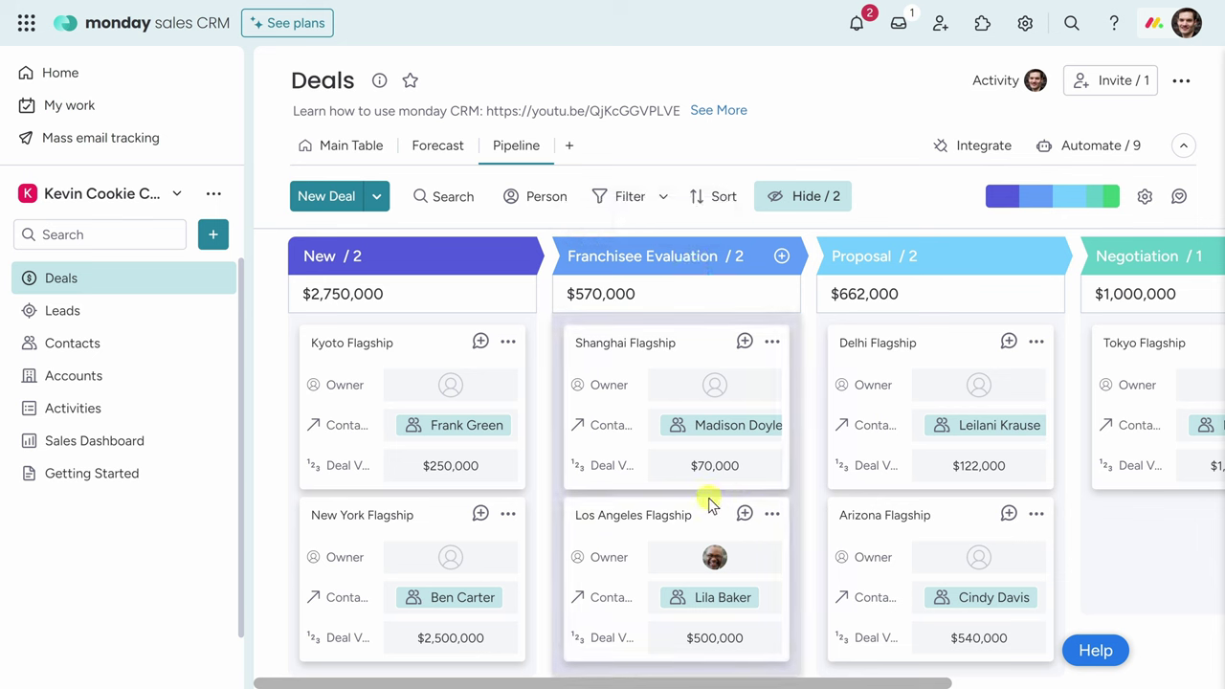
left_click_drag(709, 517, 986, 514)
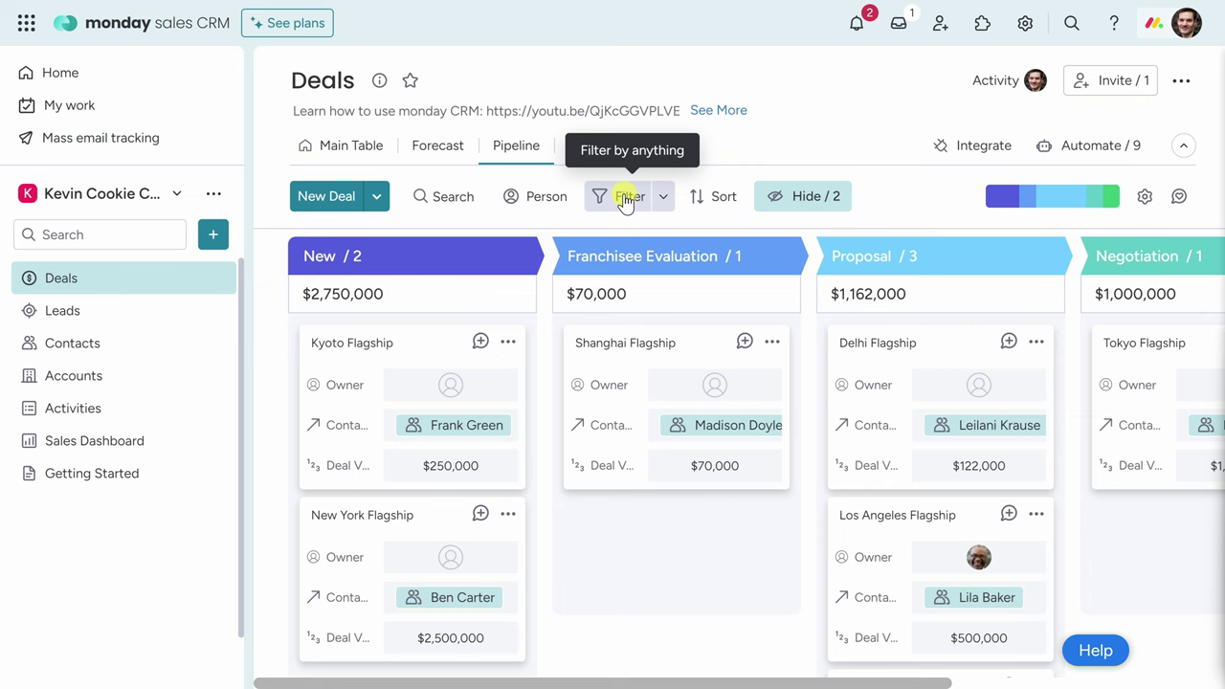
On the Contacts board, view the Los Angeles Flagship deal card, then close it.
left_click(127, 345)
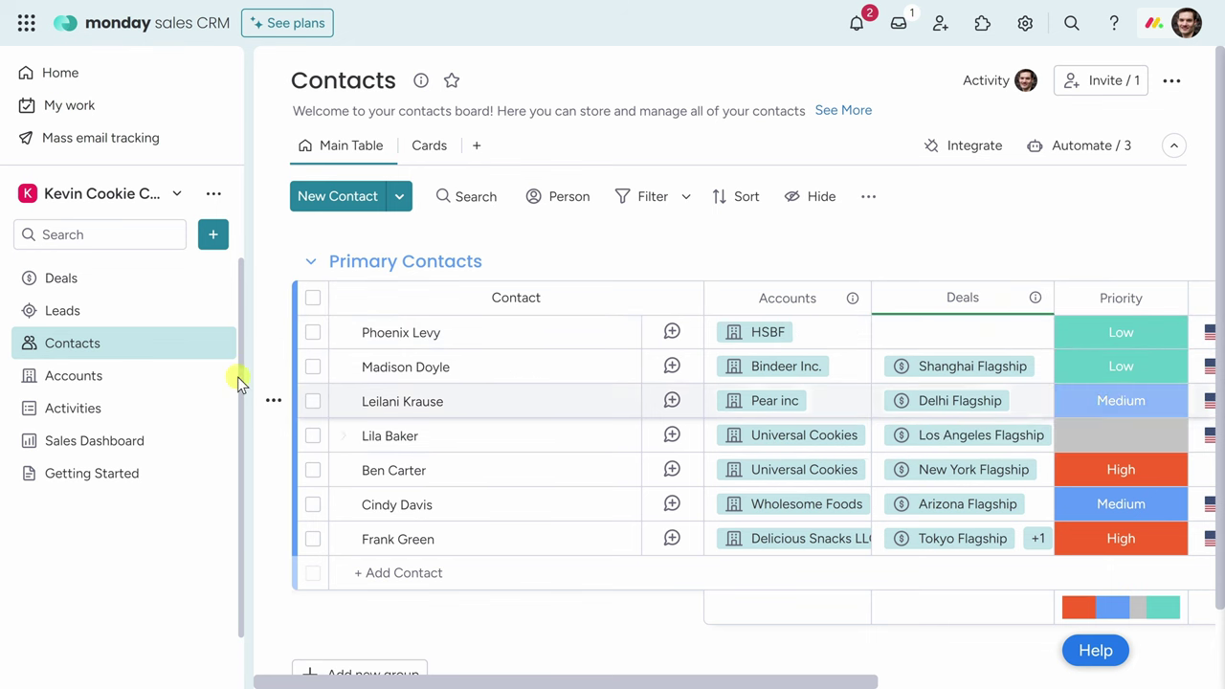
left_click(964, 438)
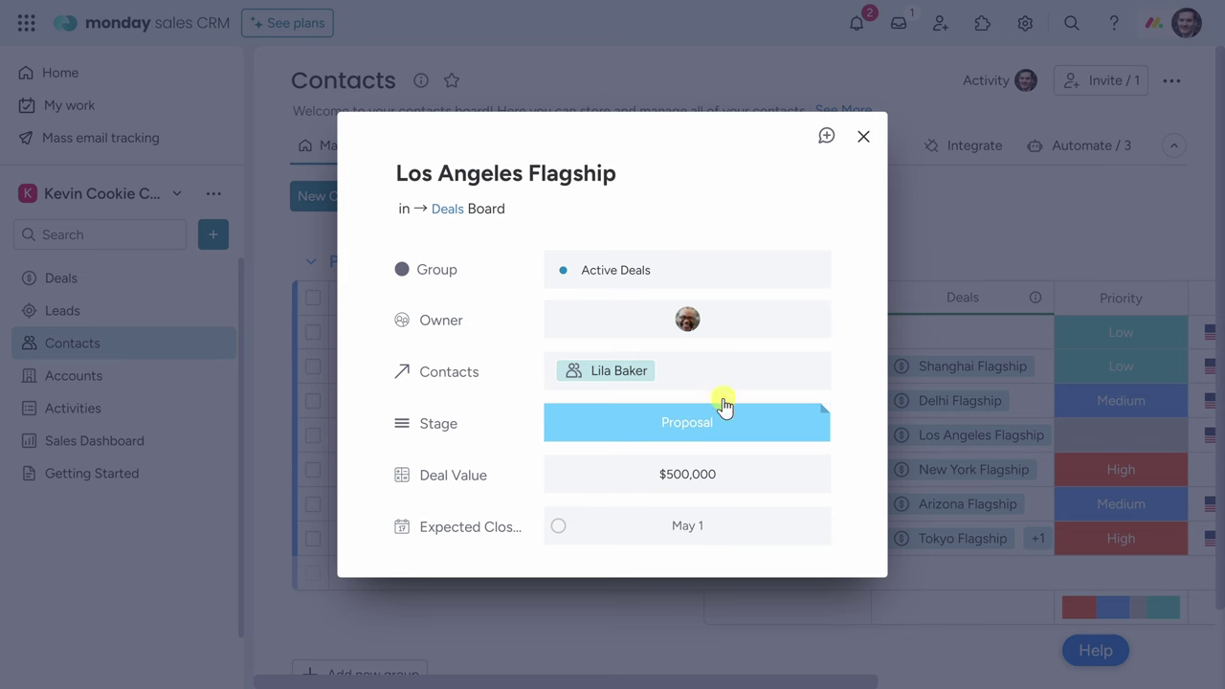
left_click(861, 138)
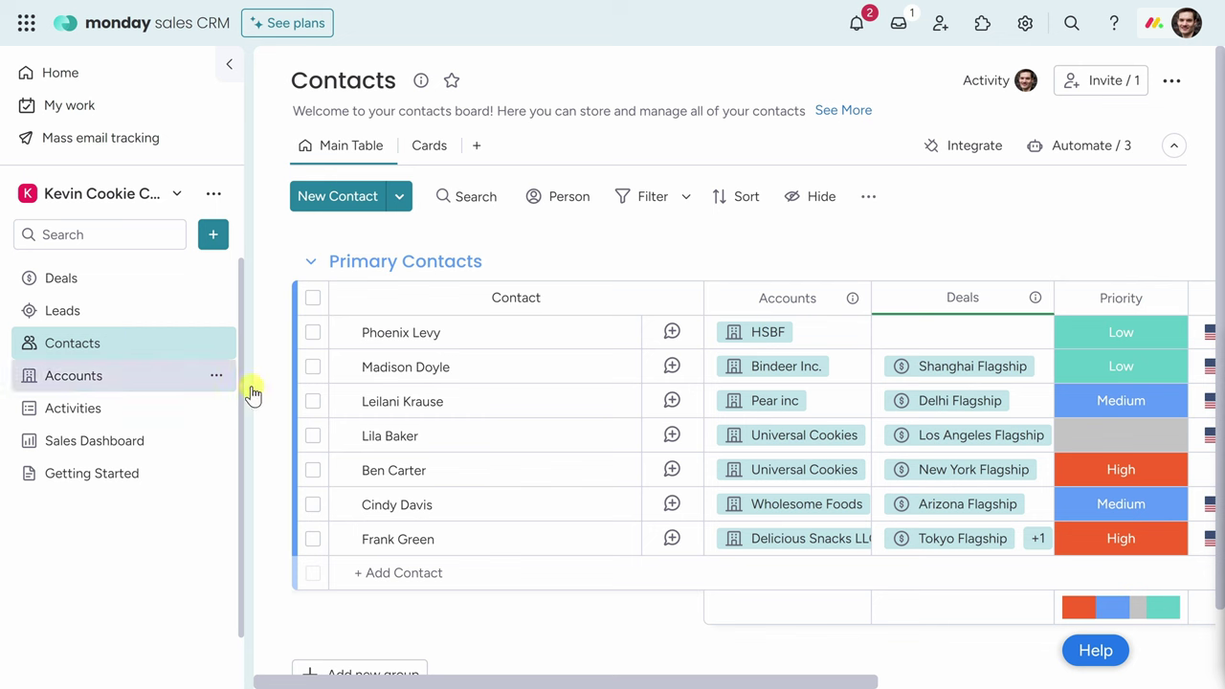
Add a call summary with the pasted cookie-store location notes to the contact's timeline.
left_click(471, 438)
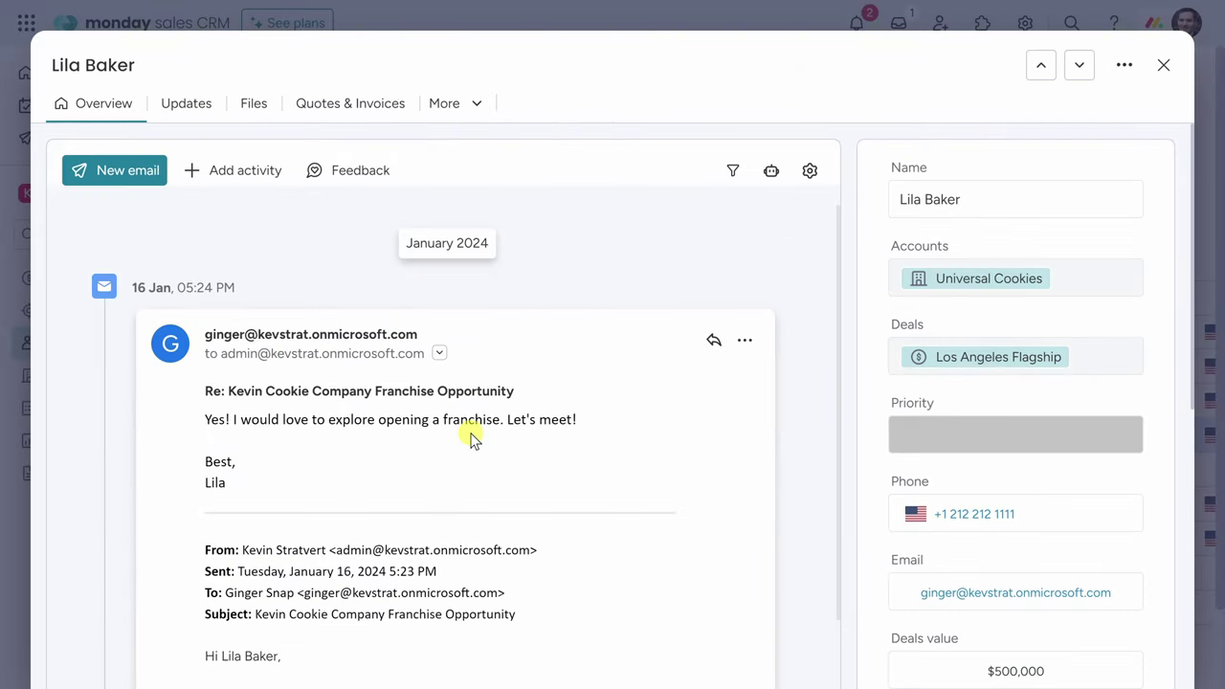
left_click(231, 182)
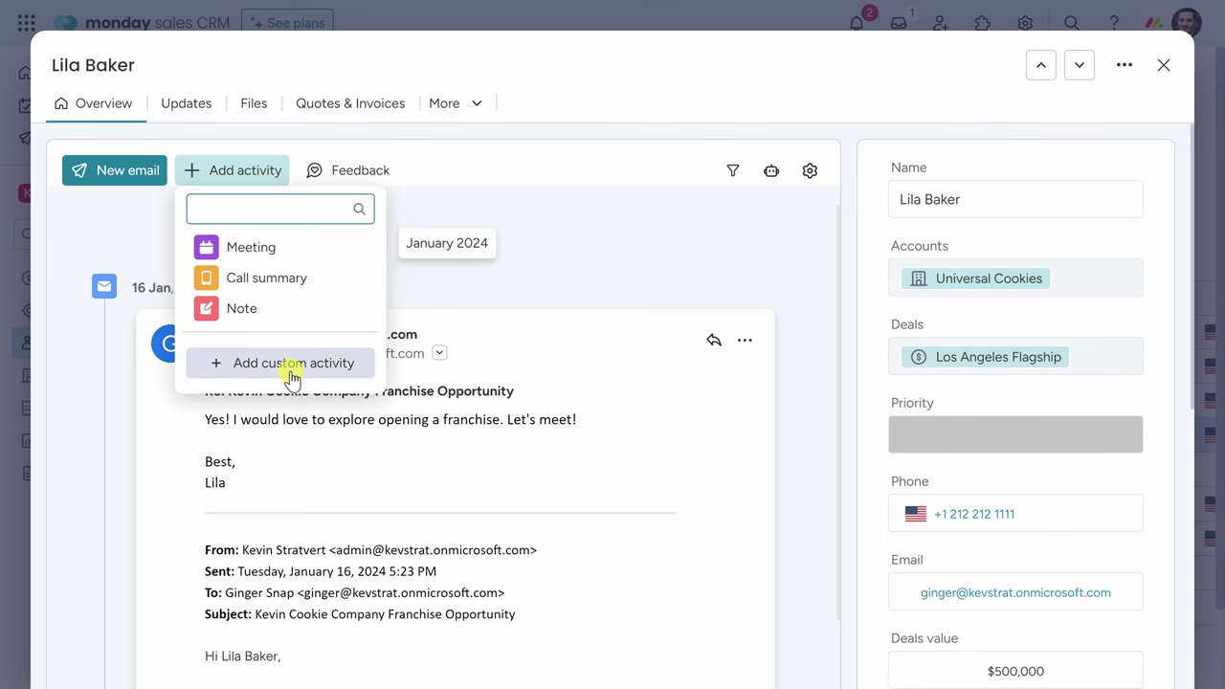
left_click(274, 280)
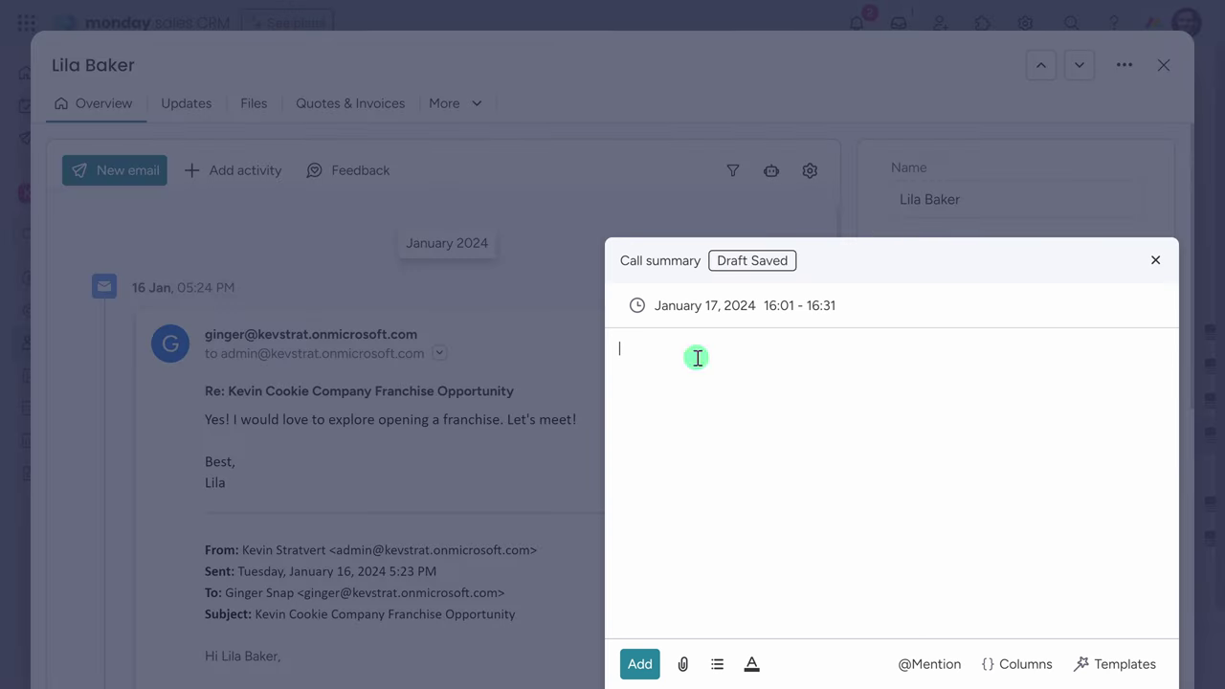
type("I recently chatted with Lila to discuss the best location for a cookie store. It turns out that busy intersections work the best. Once we agree on a location, she mentioned that she would sign the franchise agreement.")
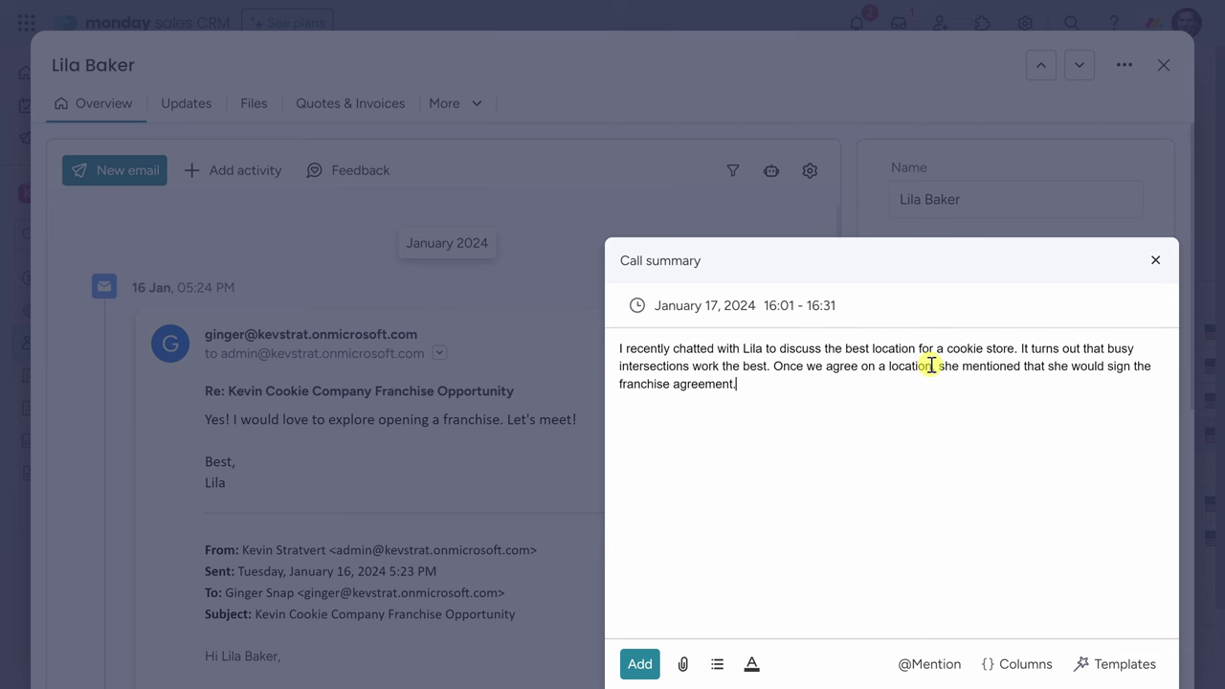
left_click(639, 663)
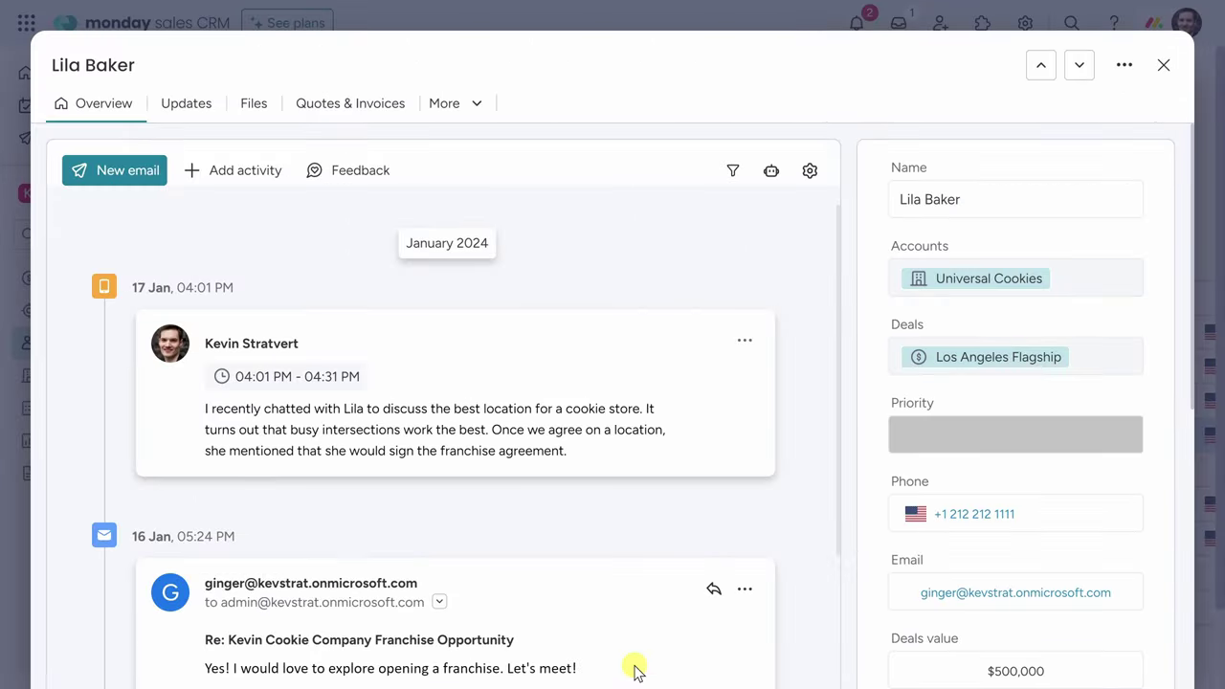
left_click(1163, 65)
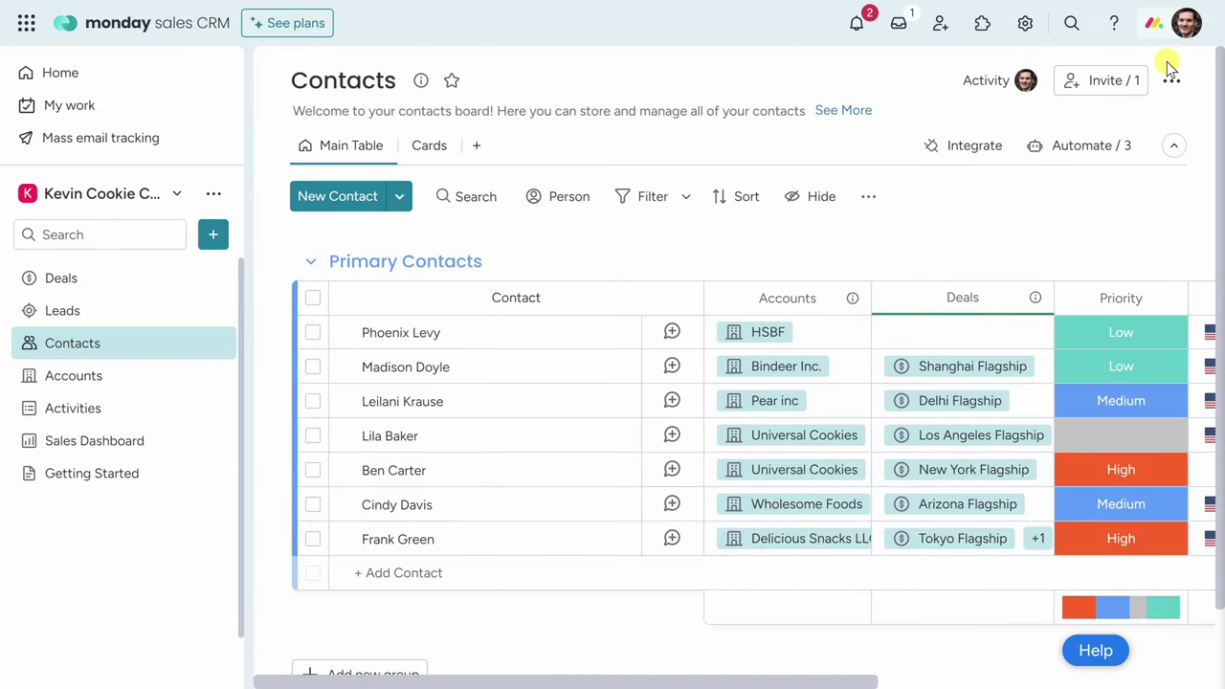
Open the Activities board and look over its columns and add-column options.
left_click(122, 414)
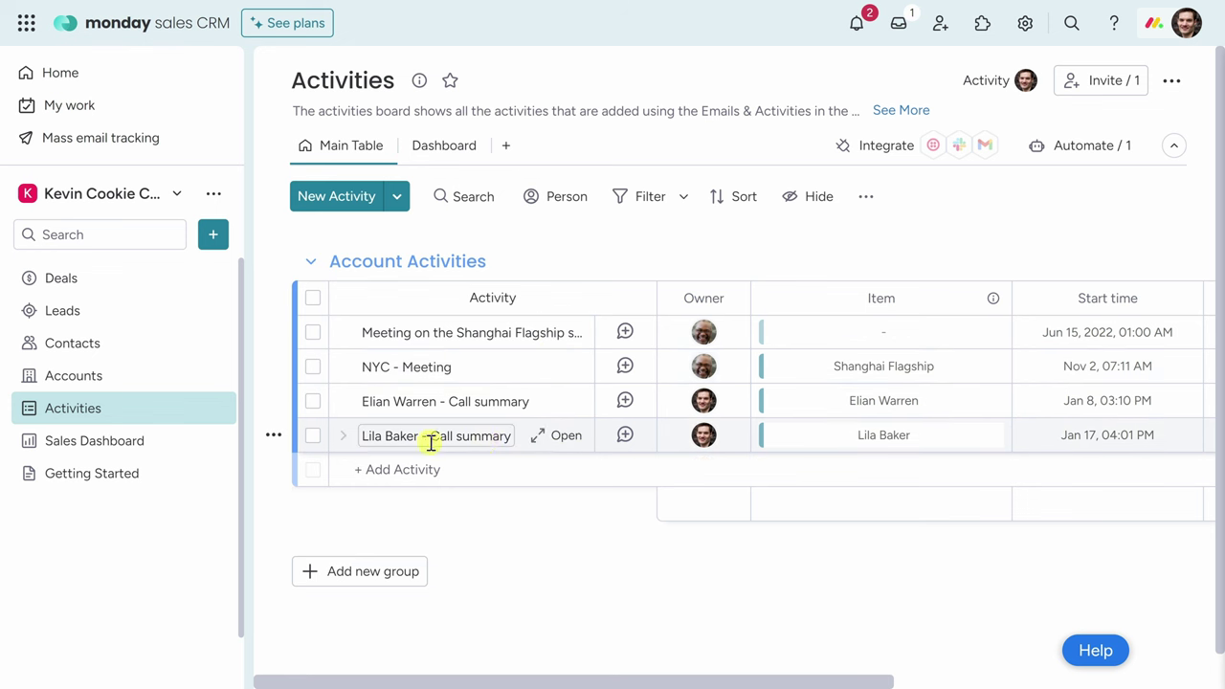
left_click_drag(635, 681, 1011, 672)
left_click(1155, 303)
scroll(1089, 439, "down", 2)
scroll(1089, 441, "up", 2)
left_click(773, 565)
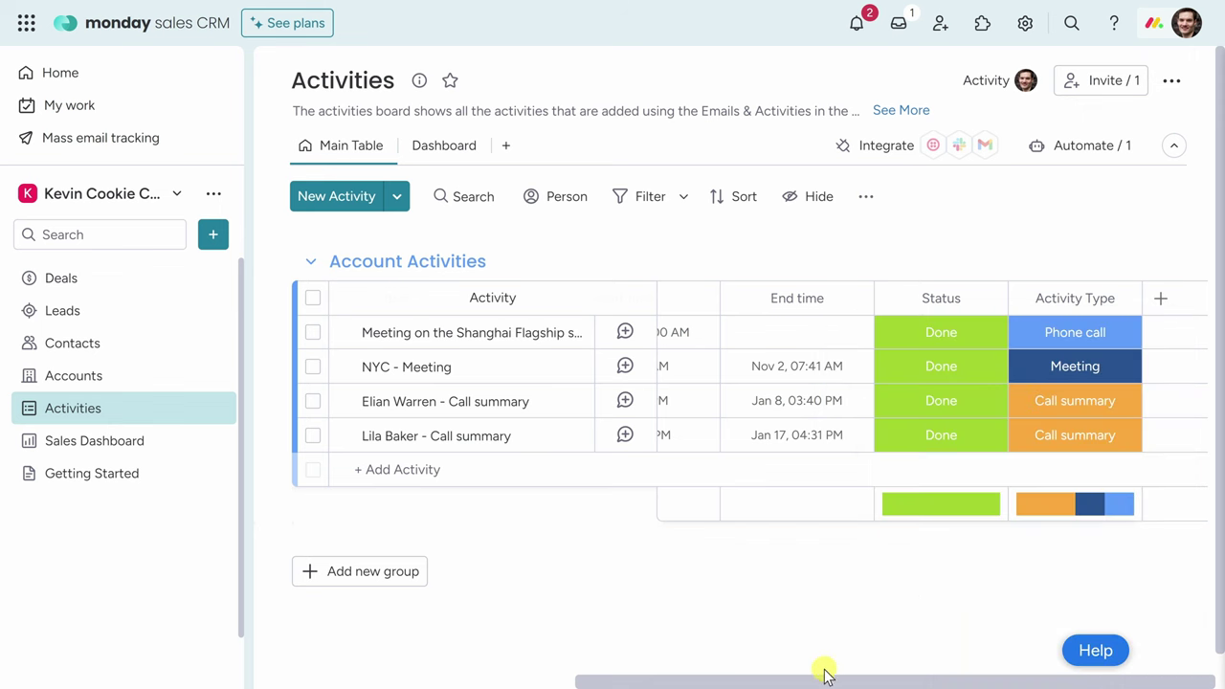
left_click_drag(828, 683, 424, 651)
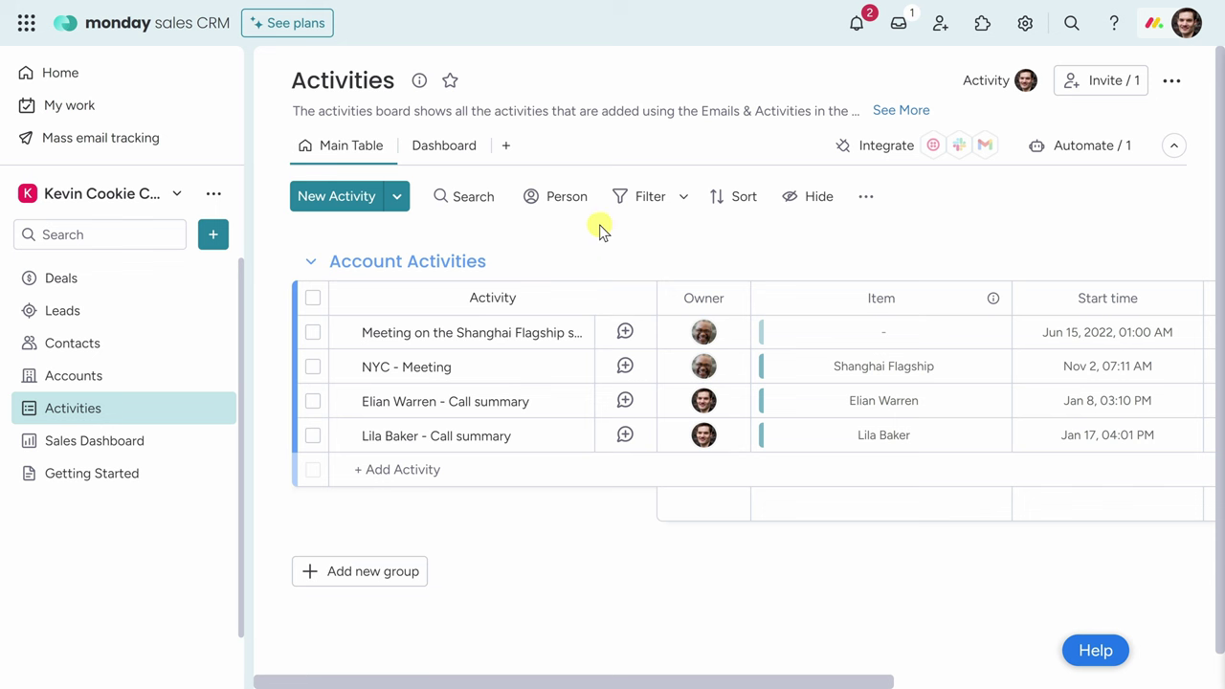
Filter the activities to one owner with the Person quick filter, then clear it.
left_click(558, 202)
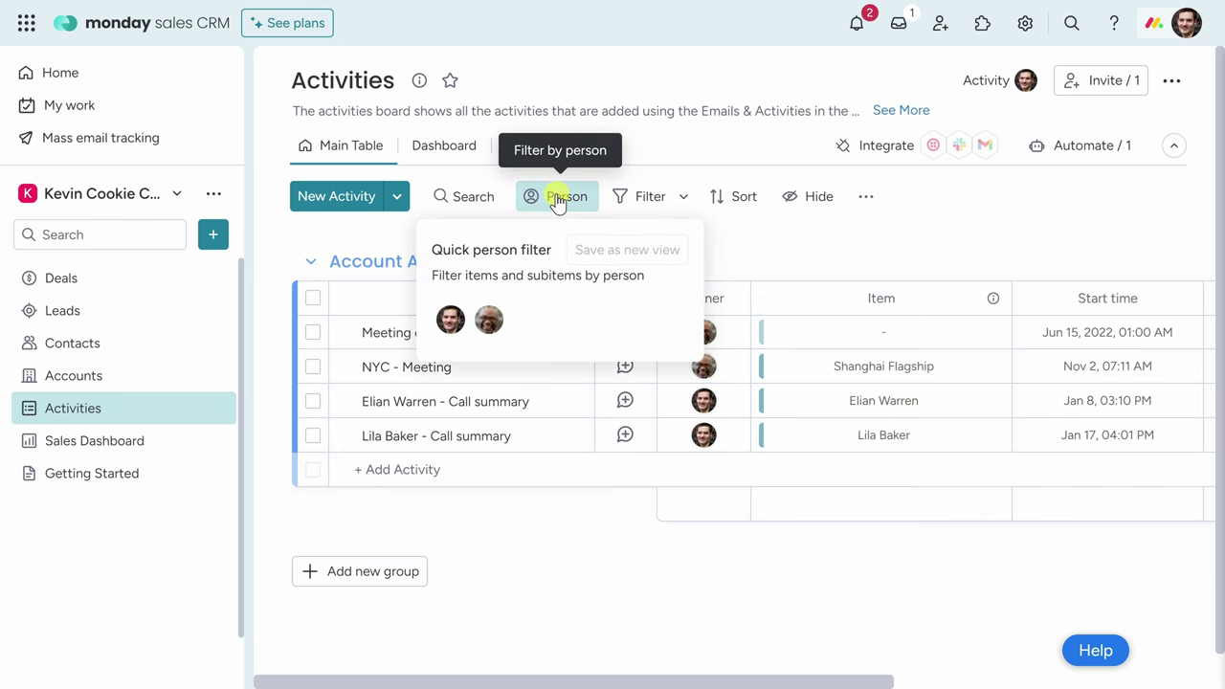
left_click(451, 319)
left_click(379, 239)
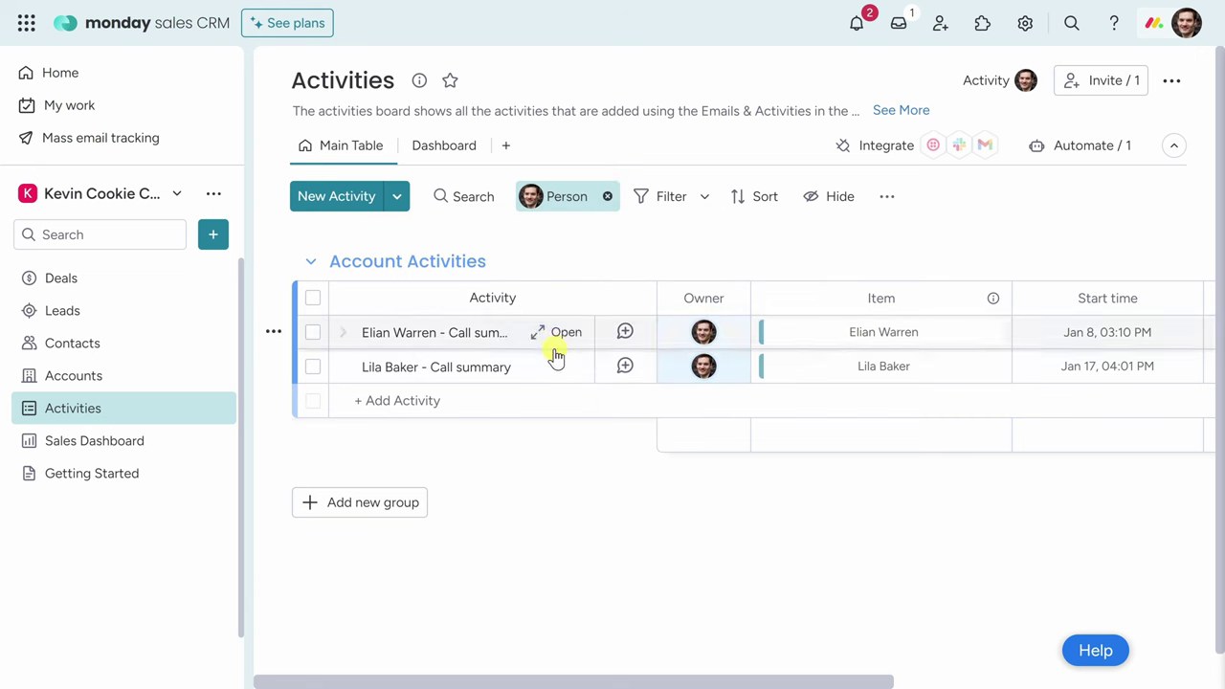
left_click(609, 197)
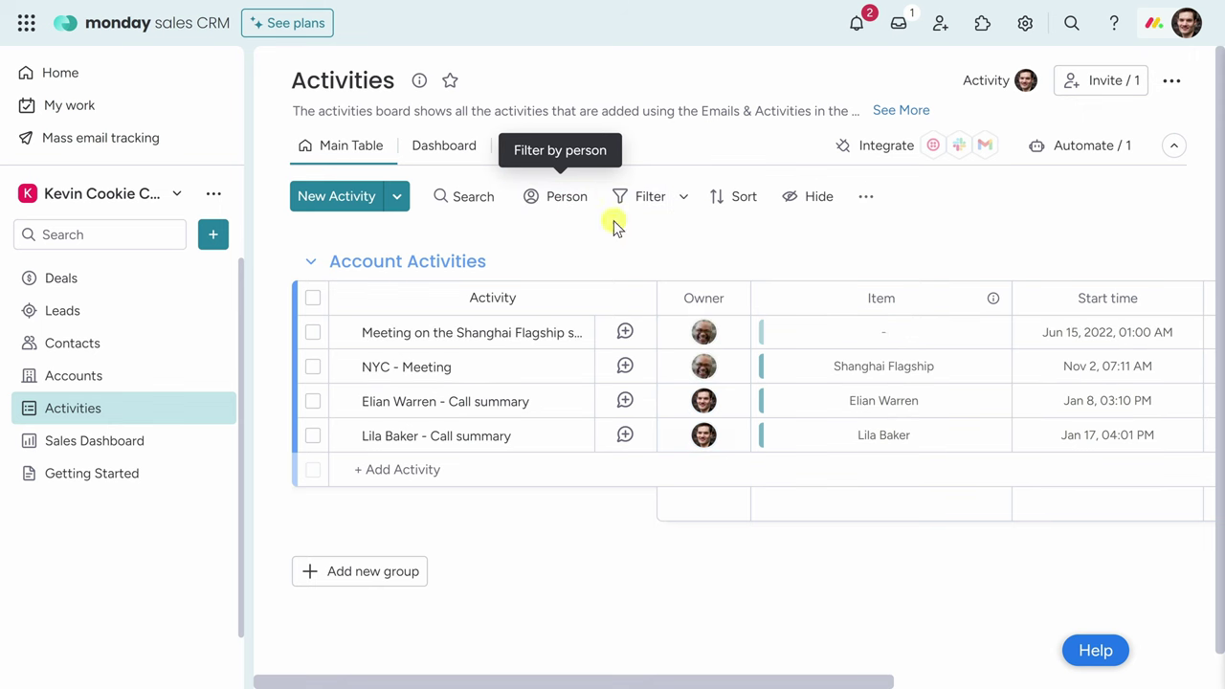
Open the Activities dashboard and inspect its phone call, meeting and call summary bars.
left_click(442, 149)
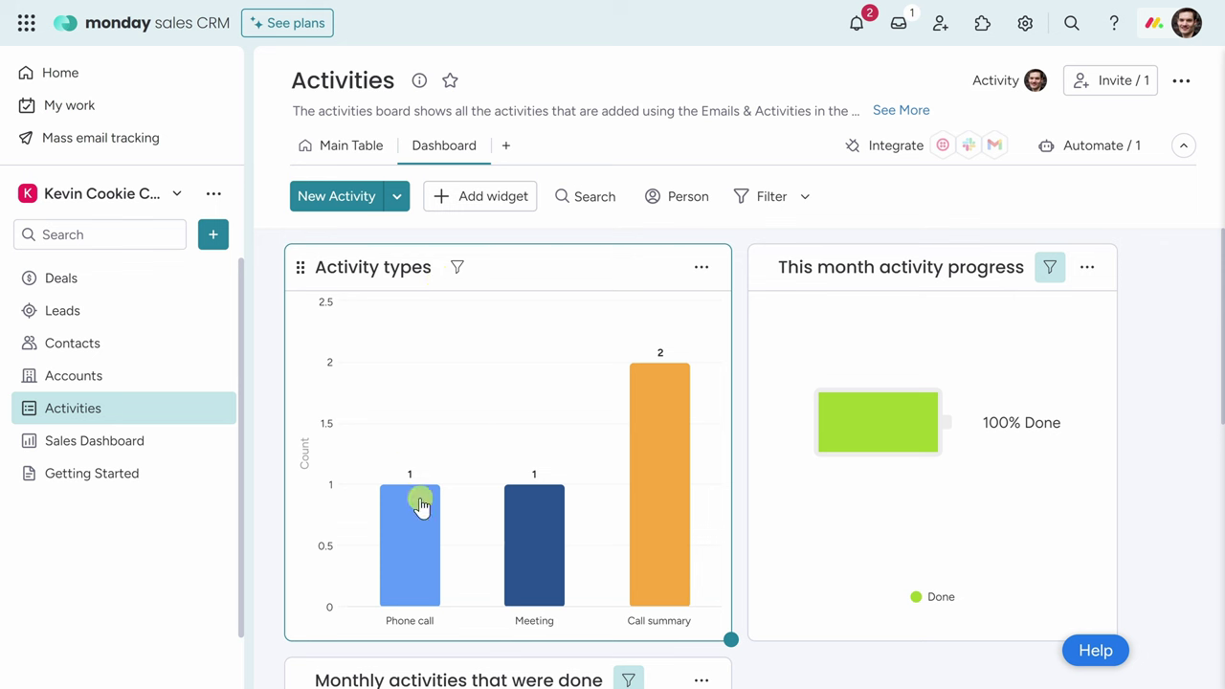
mouse_move(425, 553)
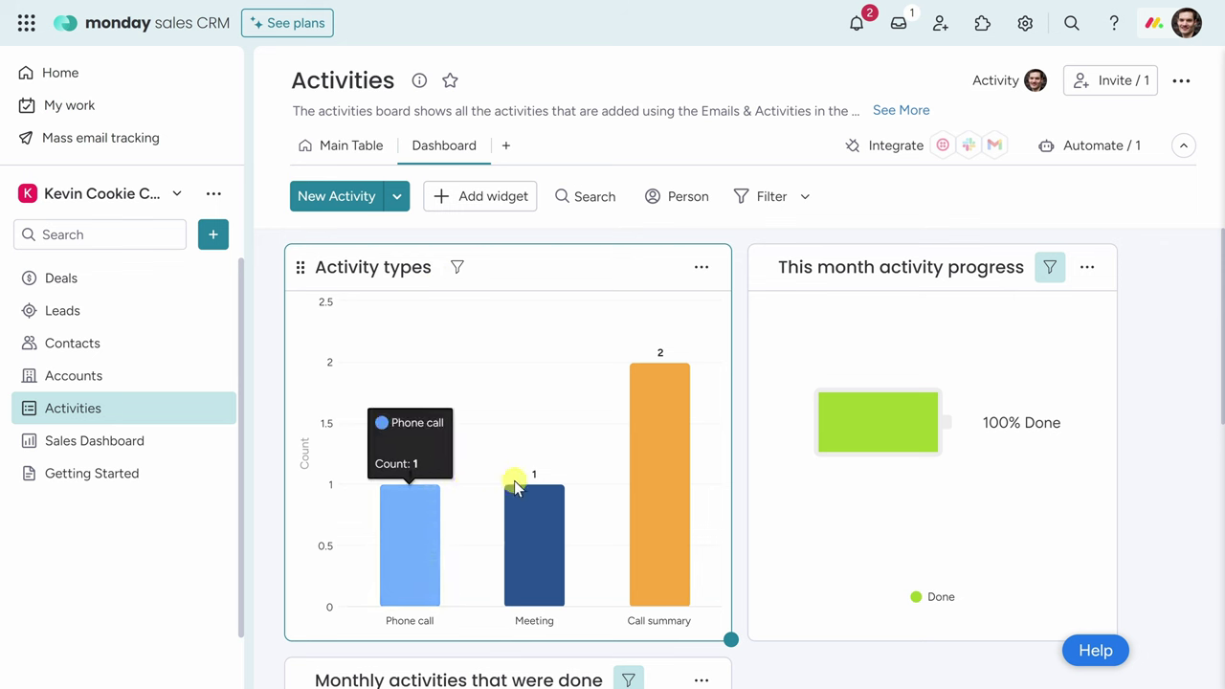
mouse_move(528, 508)
mouse_move(651, 481)
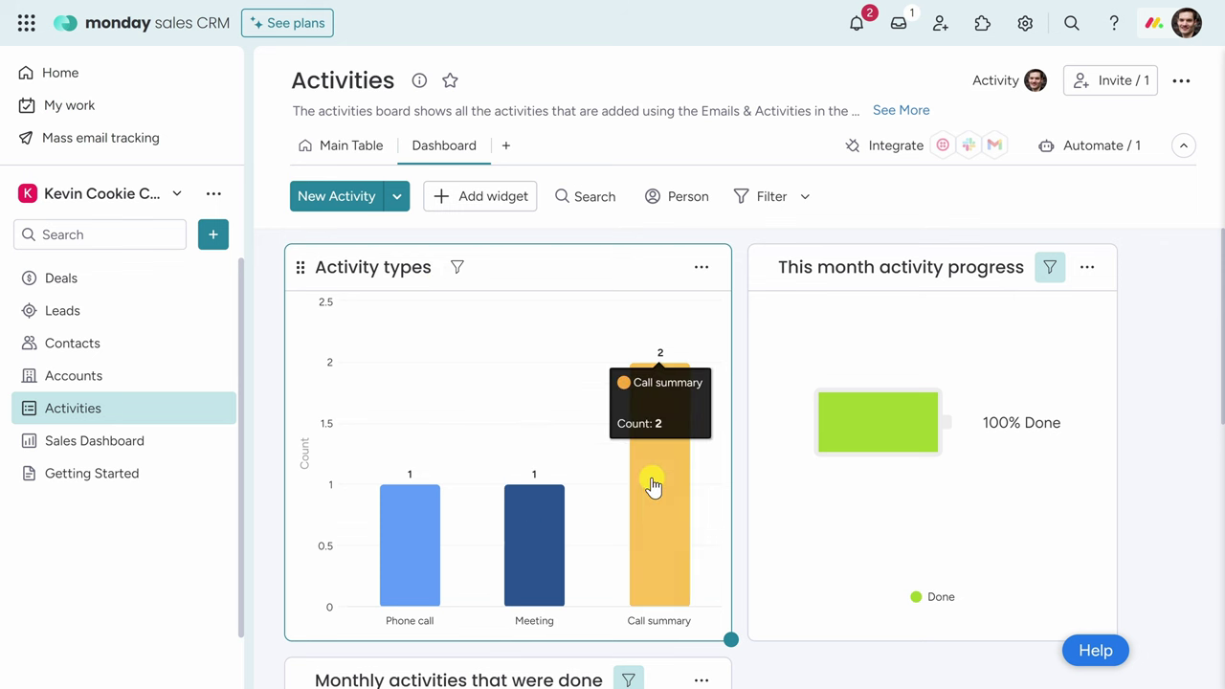
scroll(654, 460, "down", 5)
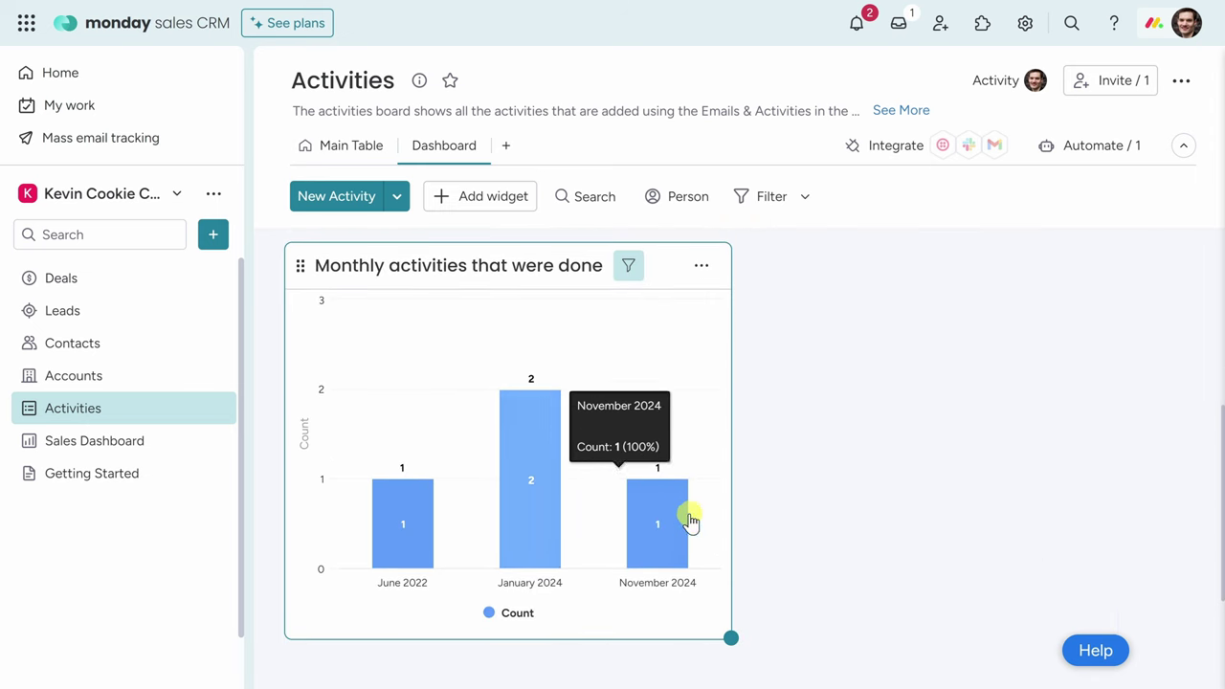
scroll(705, 515, "up", 1)
scroll(706, 514, "up", 3)
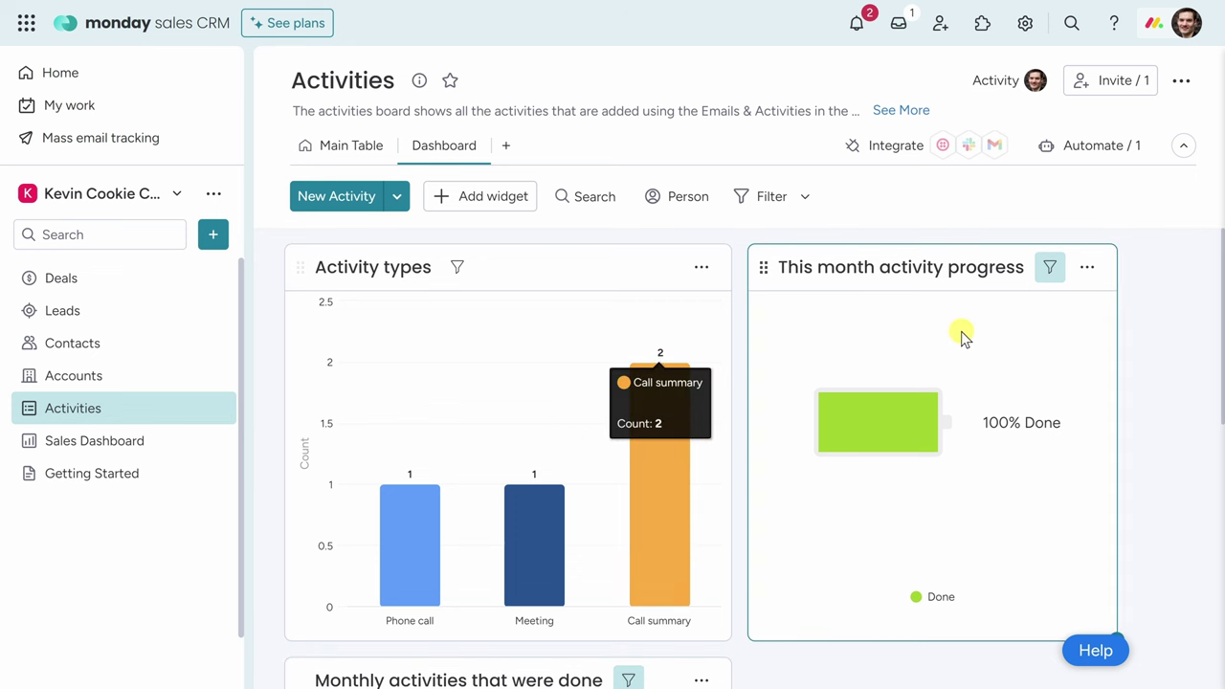
Resize the Activity types widget and review the available widget types.
left_click_drag(725, 636, 736, 645)
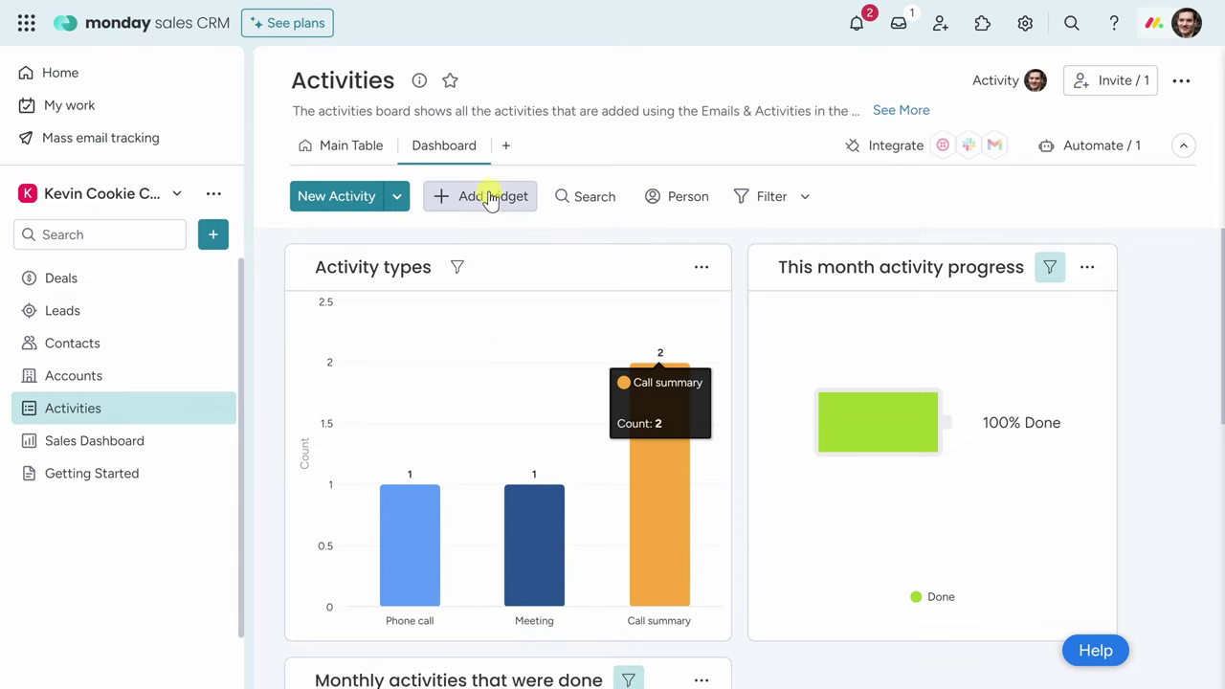
left_click(484, 196)
scroll(487, 198, "down", 1)
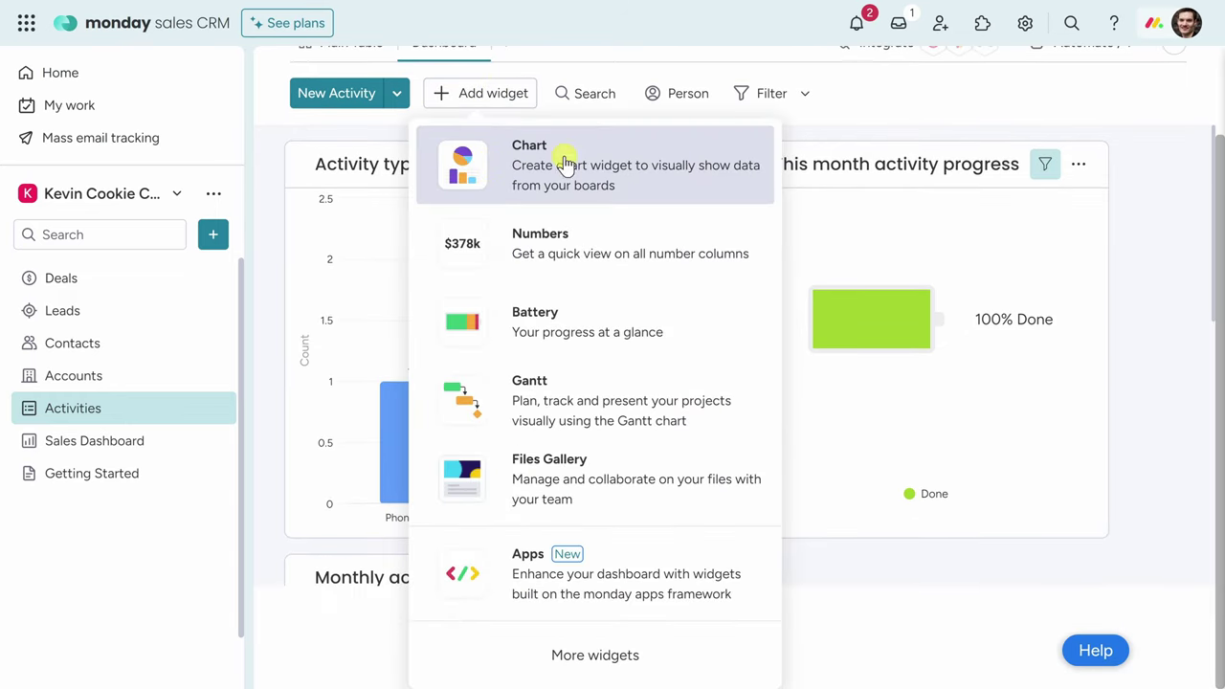
left_click(841, 587)
scroll(841, 587, "up", 1)
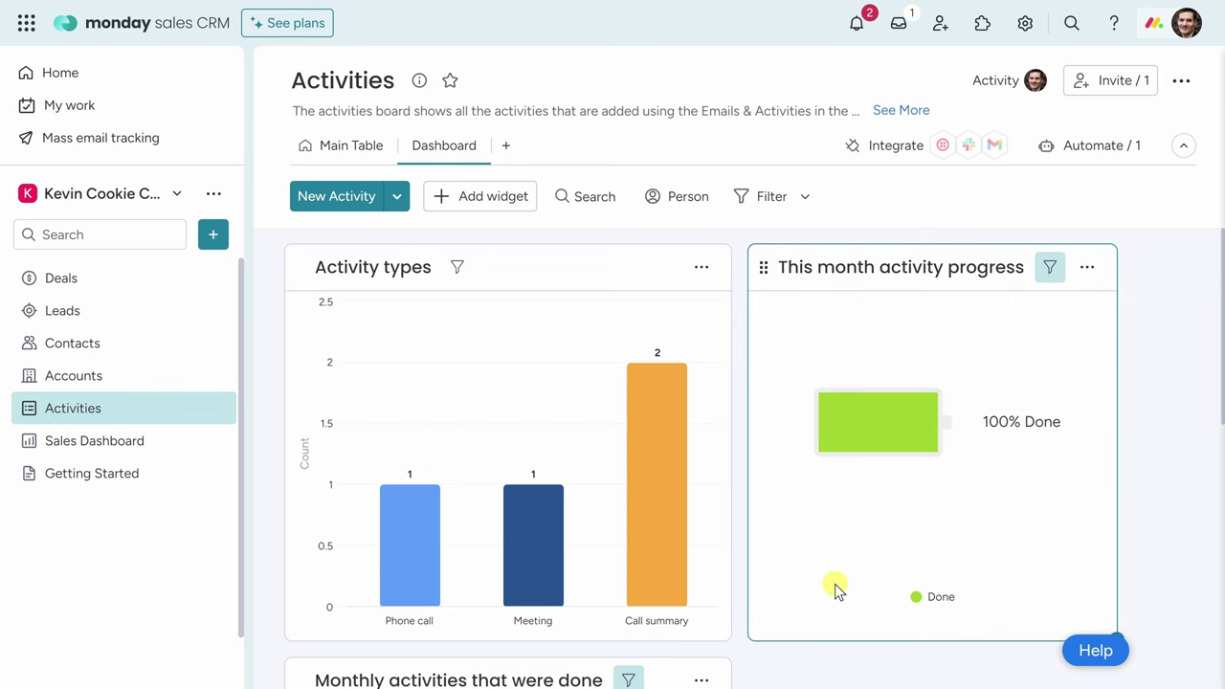
mouse_move(615, 364)
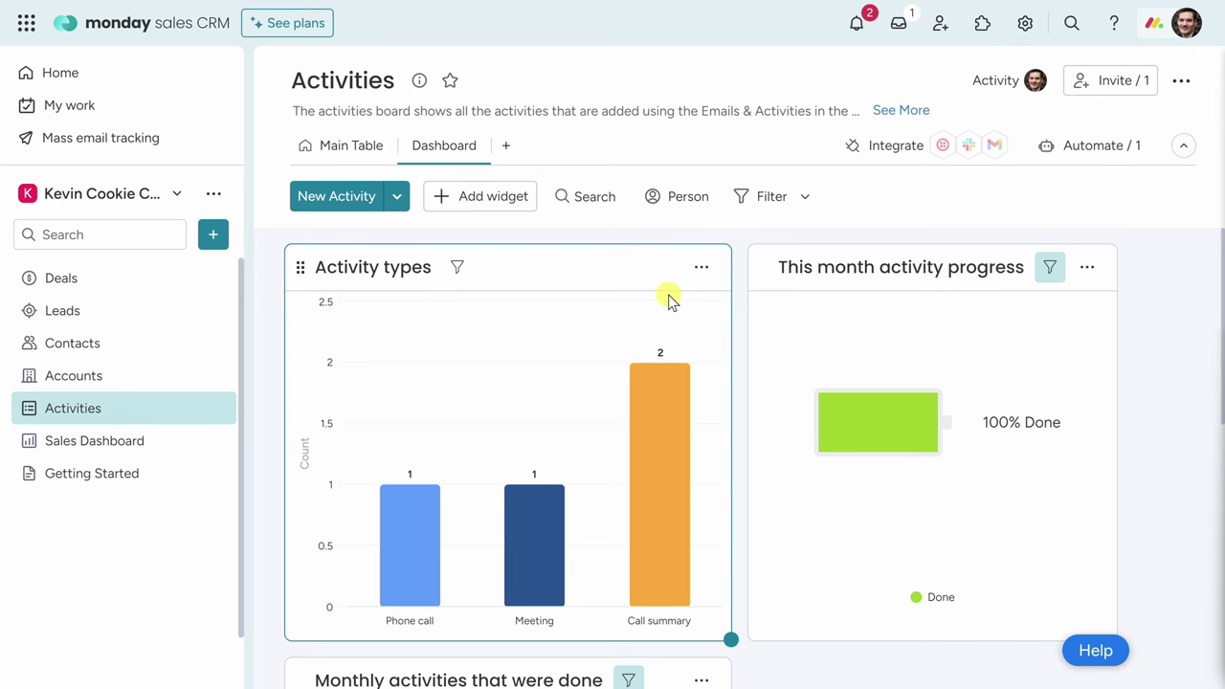
On the Deals board, browse the Basic, Featured, Notifications and Status change automation templates.
left_click(117, 283)
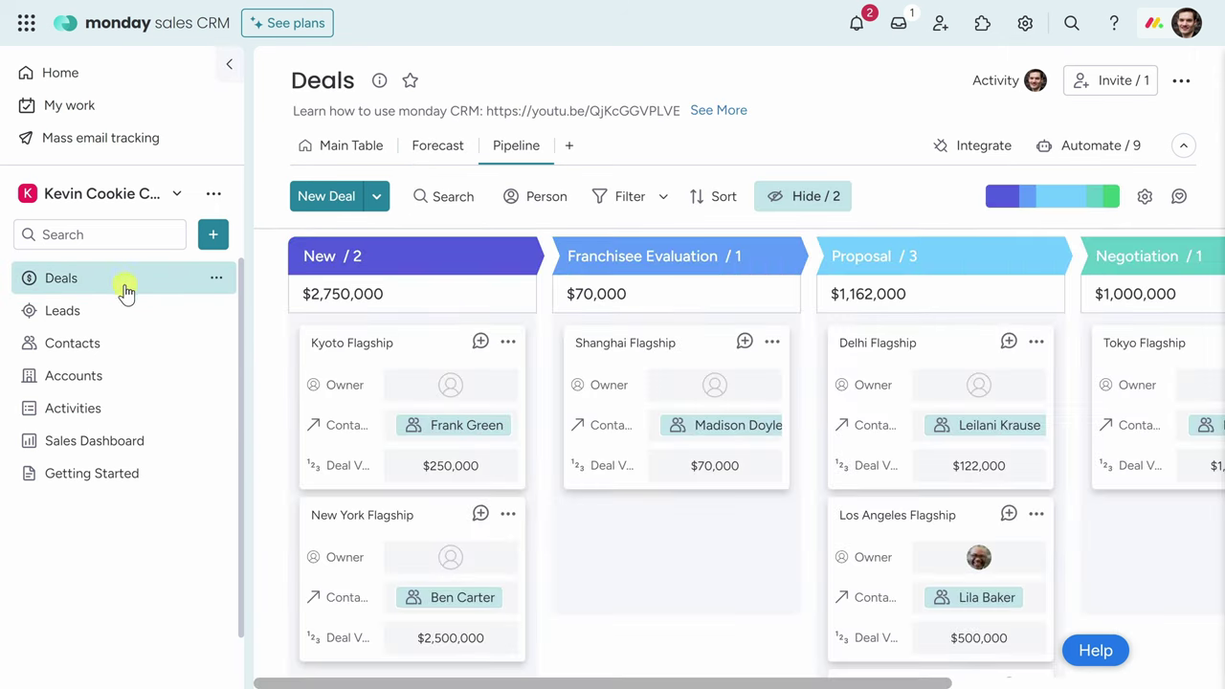
left_click(1099, 149)
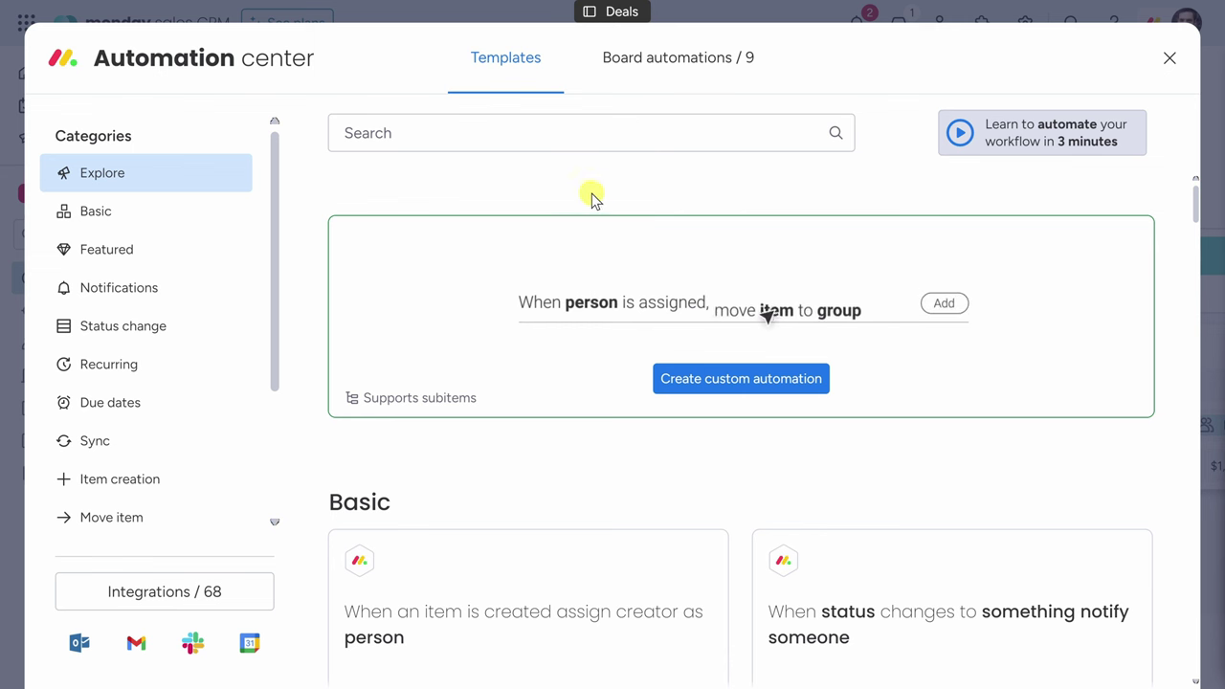
left_click(134, 218)
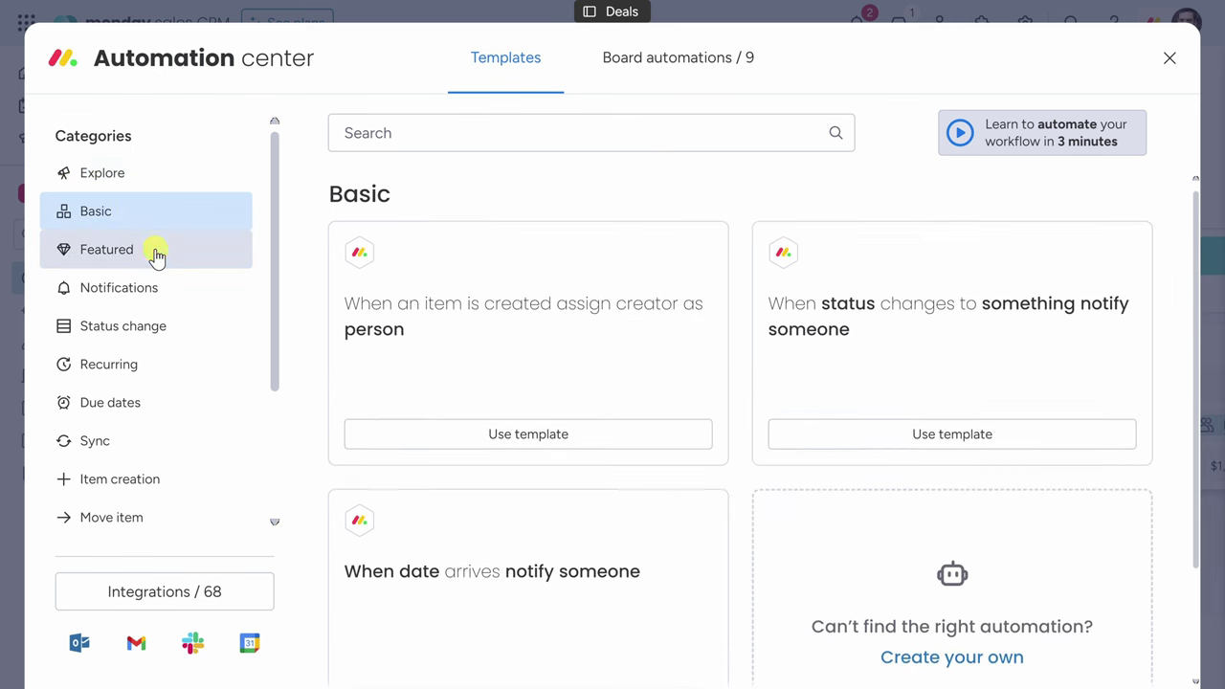
left_click(150, 252)
left_click(151, 284)
left_click(164, 318)
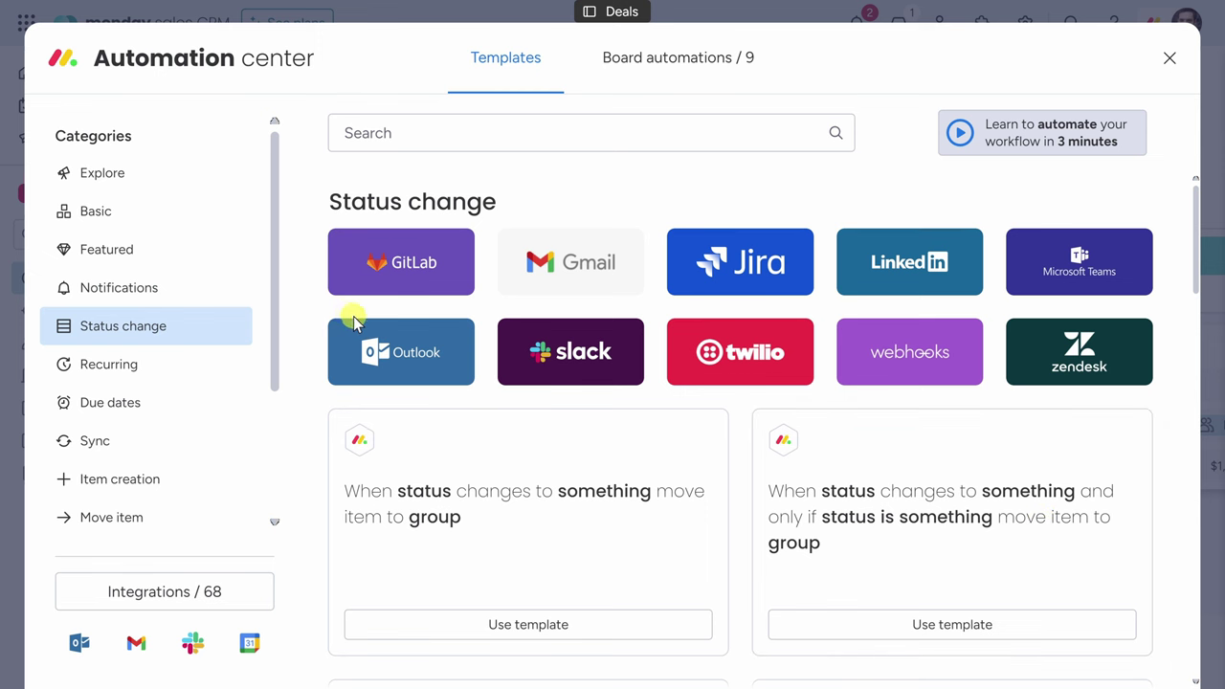
left_click(167, 187)
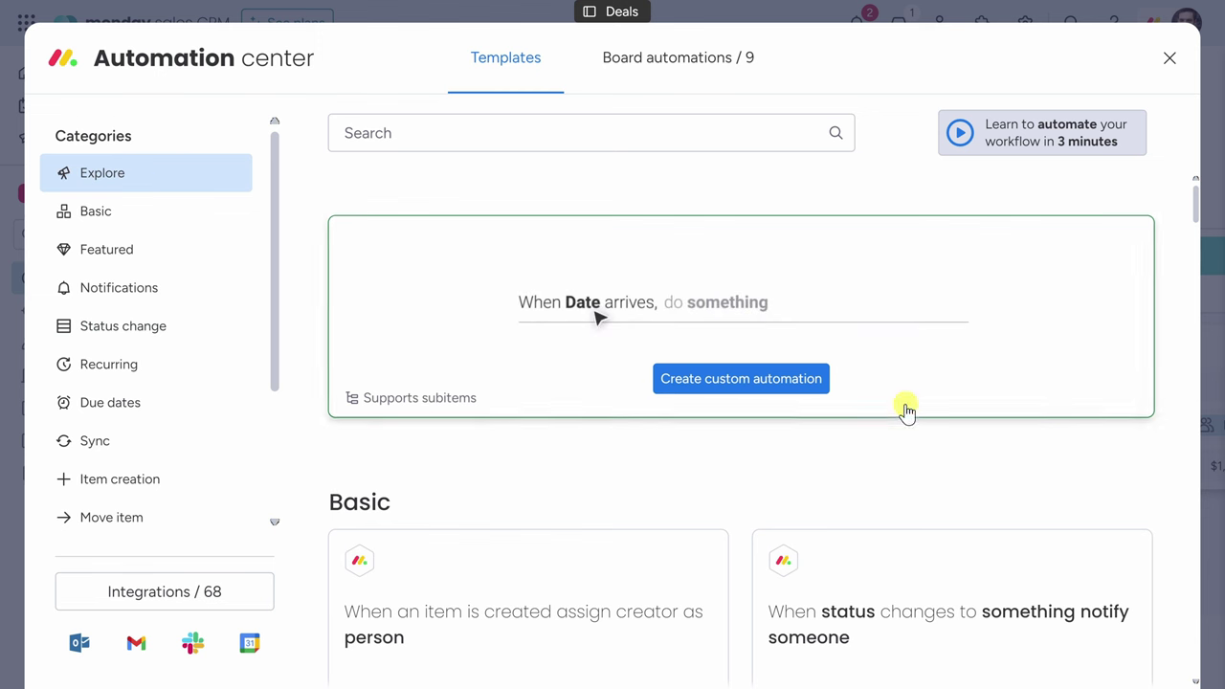
scroll(874, 400, "down", 3)
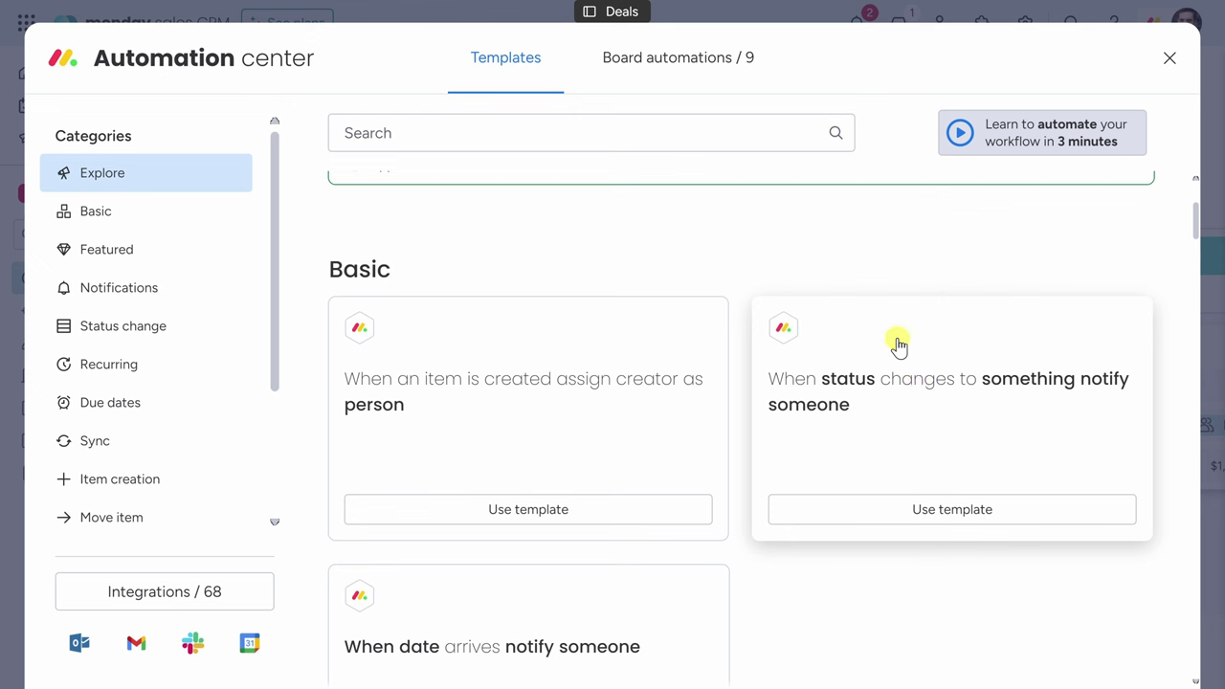
From the status-change notify template, trigger on Stage changing to Franchisee Agreement and start the message.
left_click(955, 512)
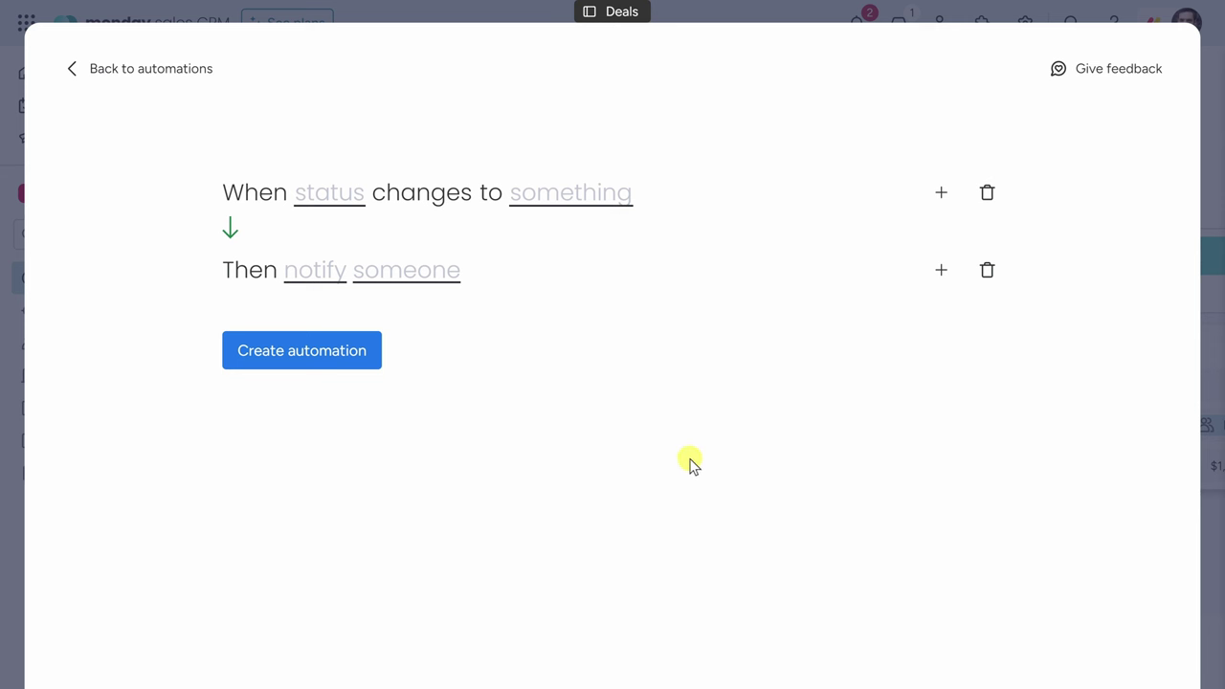
left_click(335, 205)
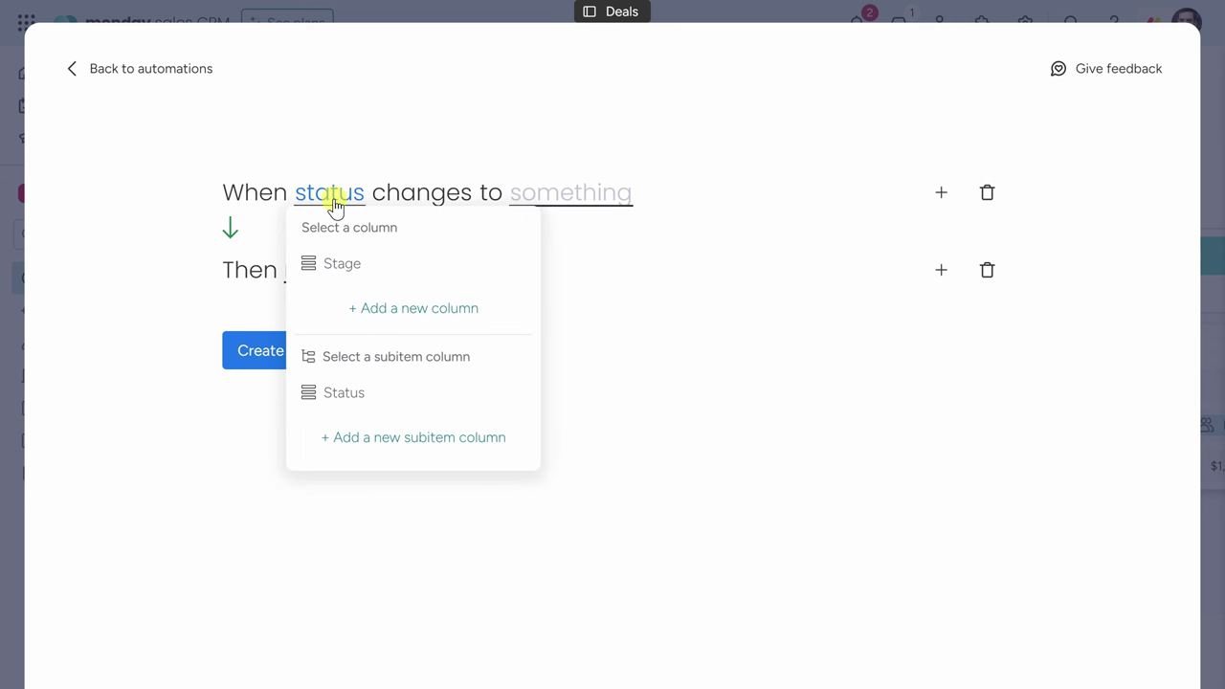
left_click(369, 271)
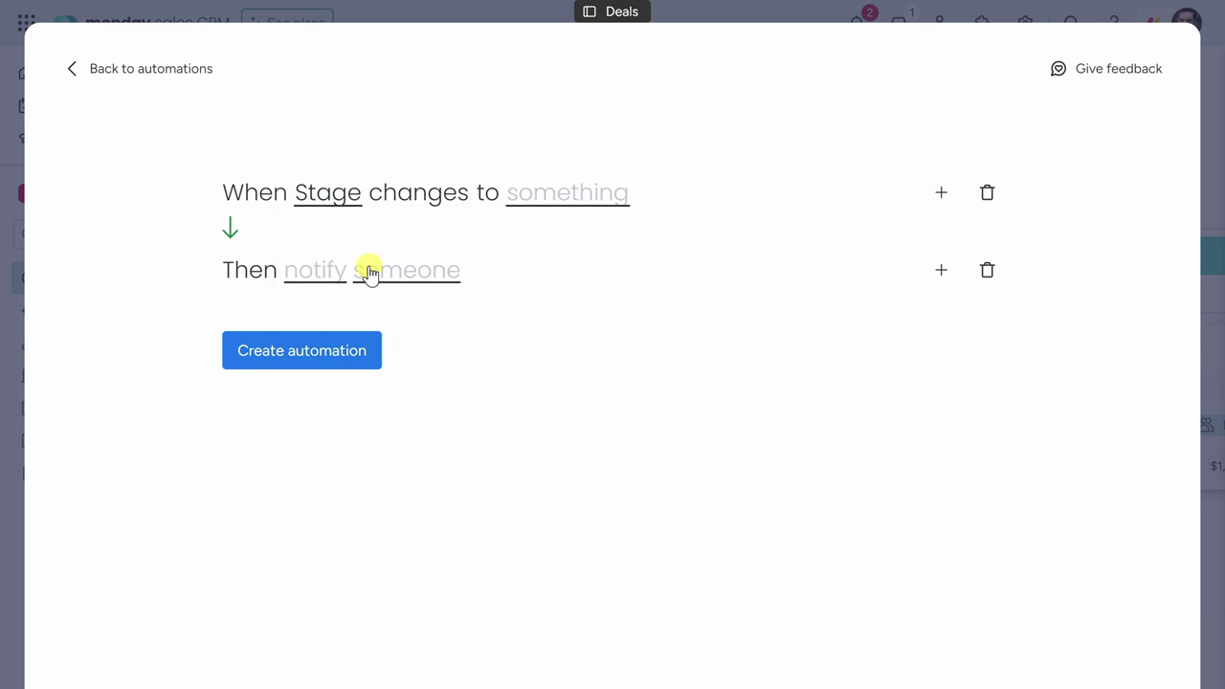
left_click(569, 196)
scroll(583, 254, "down", 3)
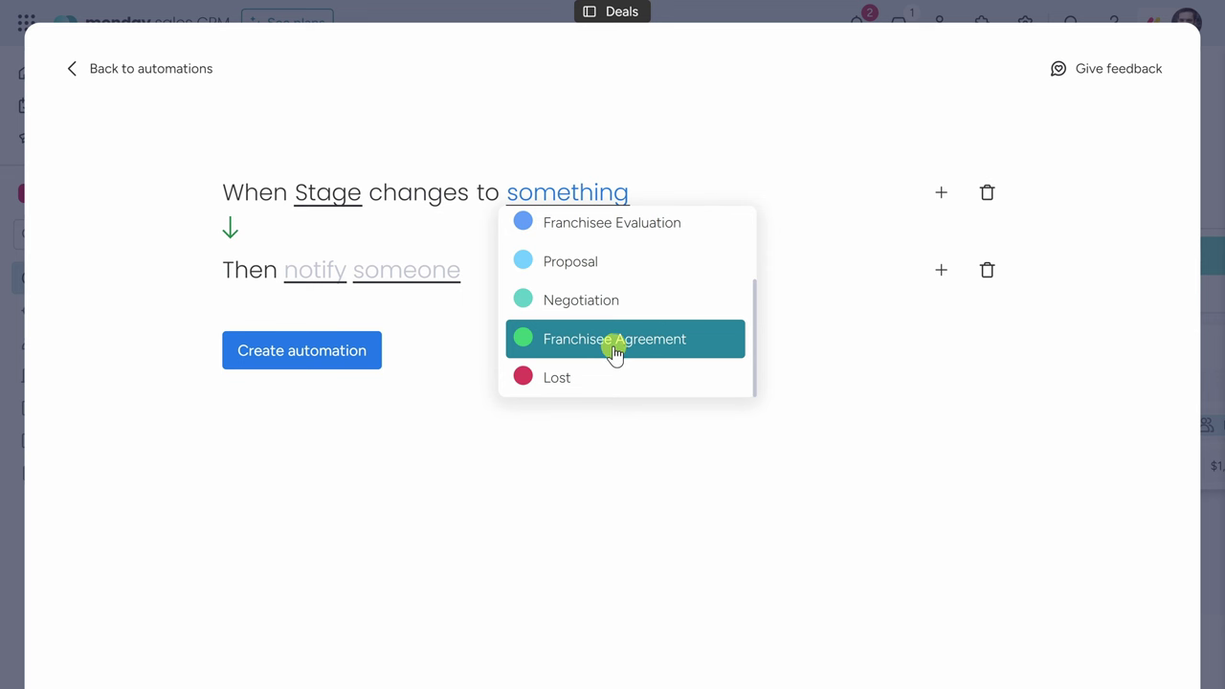
left_click(614, 354)
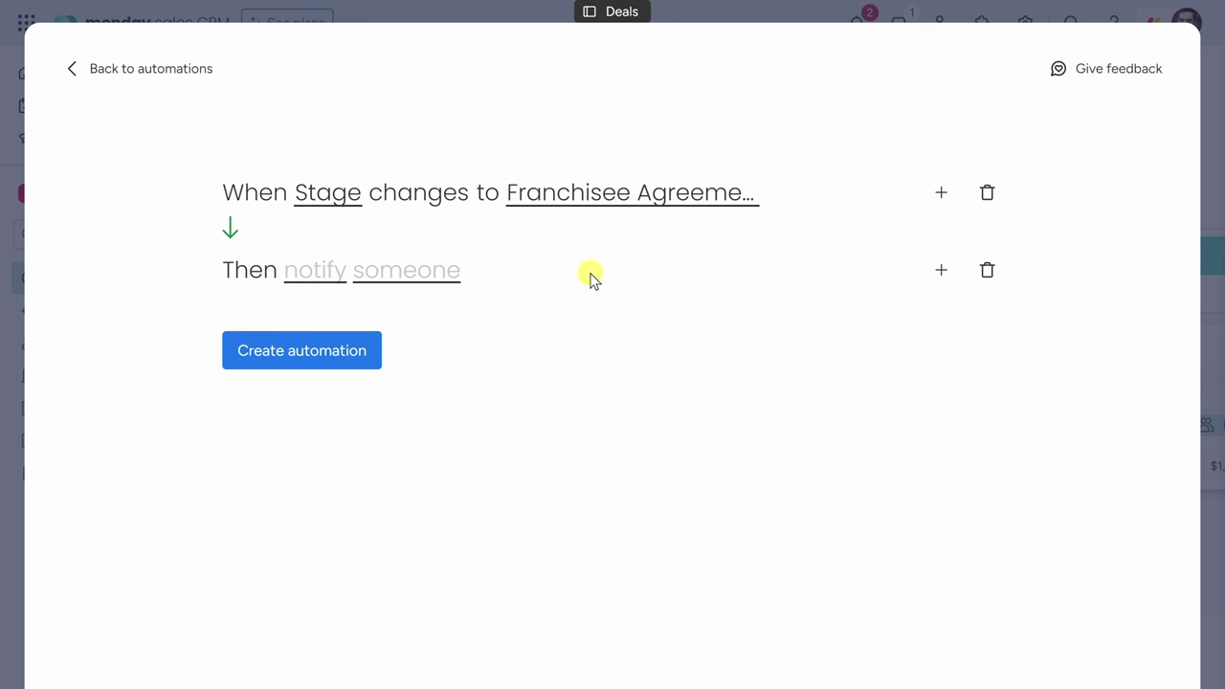
left_click(317, 275)
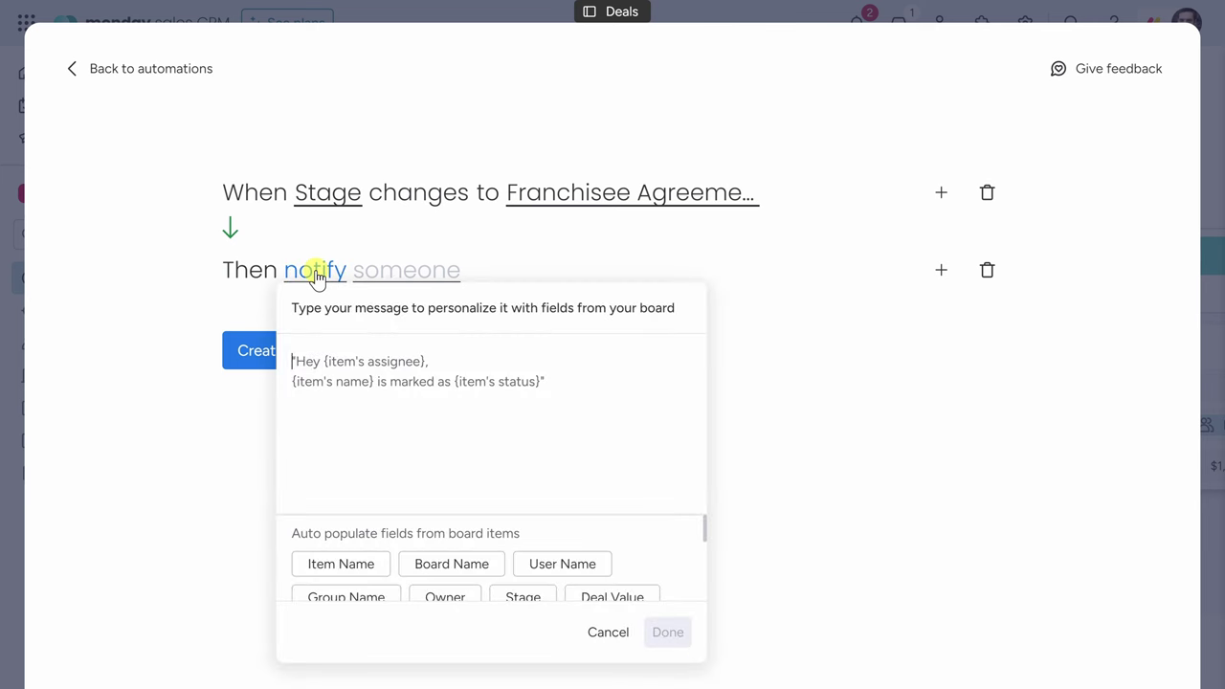
Paste the prepared franchisee agreement text into the notification message box.
left_click(430, 386)
type("Hey Patti - we just recently signed a new franchisee agreement and will need to get our team ready to build out a new location! Can you coordinate with the customer?  Details: Board: Deal Value: Expected Close Date:")
scroll(424, 385, "up", 3)
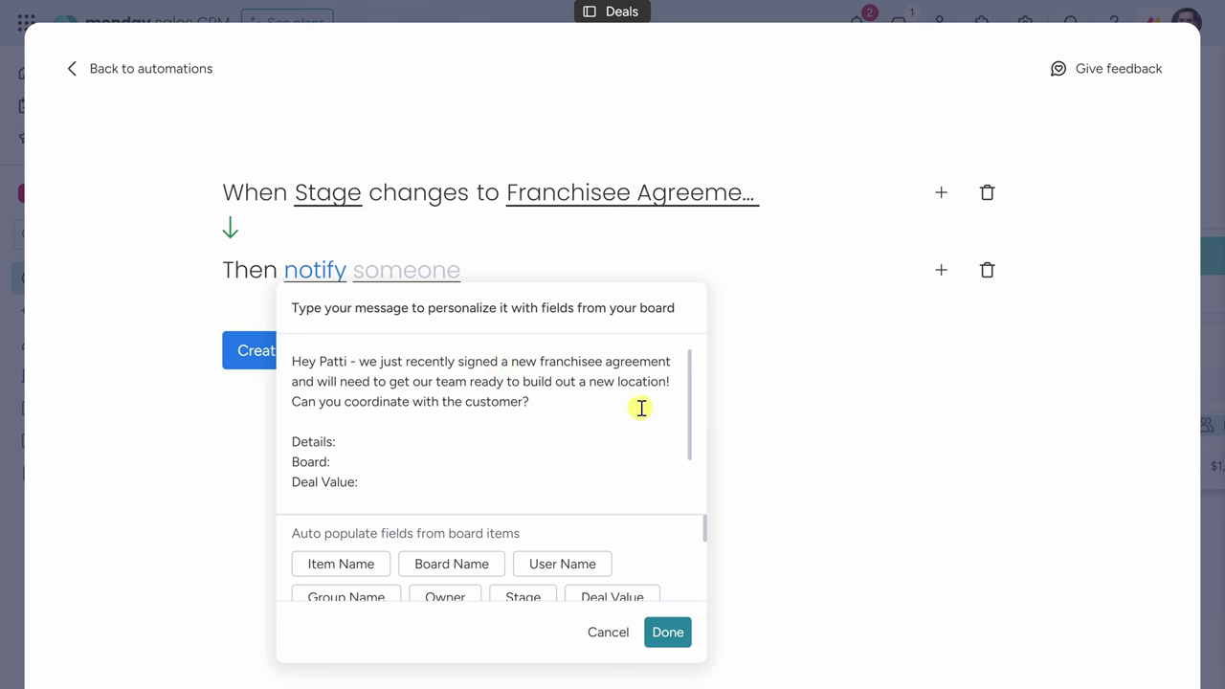
scroll(641, 408, "down", 1)
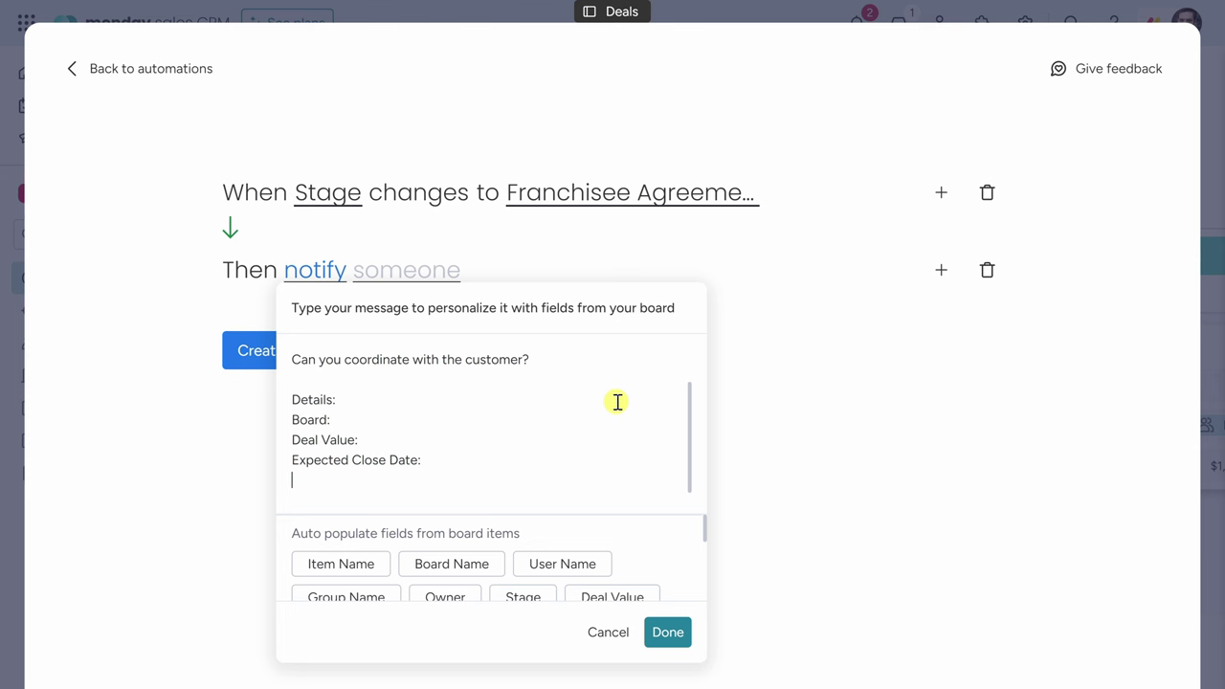
Insert Board Name, Deal Value and Expected Close Date fields after their labels, then save.
left_click(375, 423)
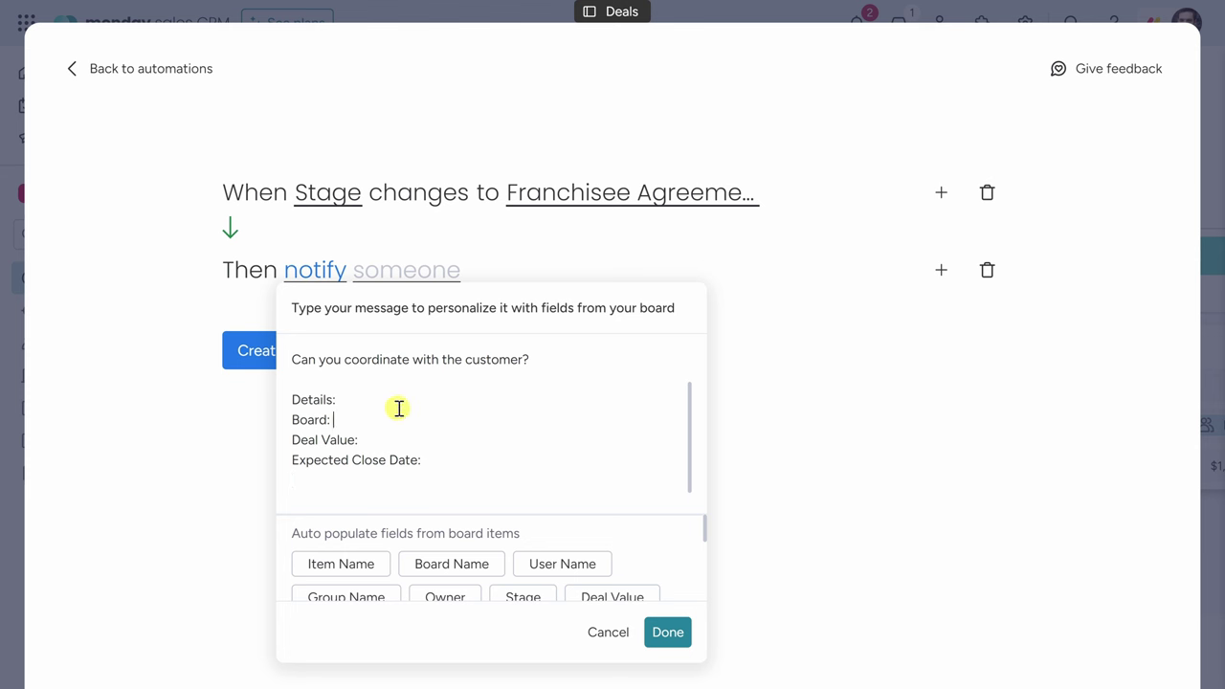
left_click(447, 562)
left_click(386, 440)
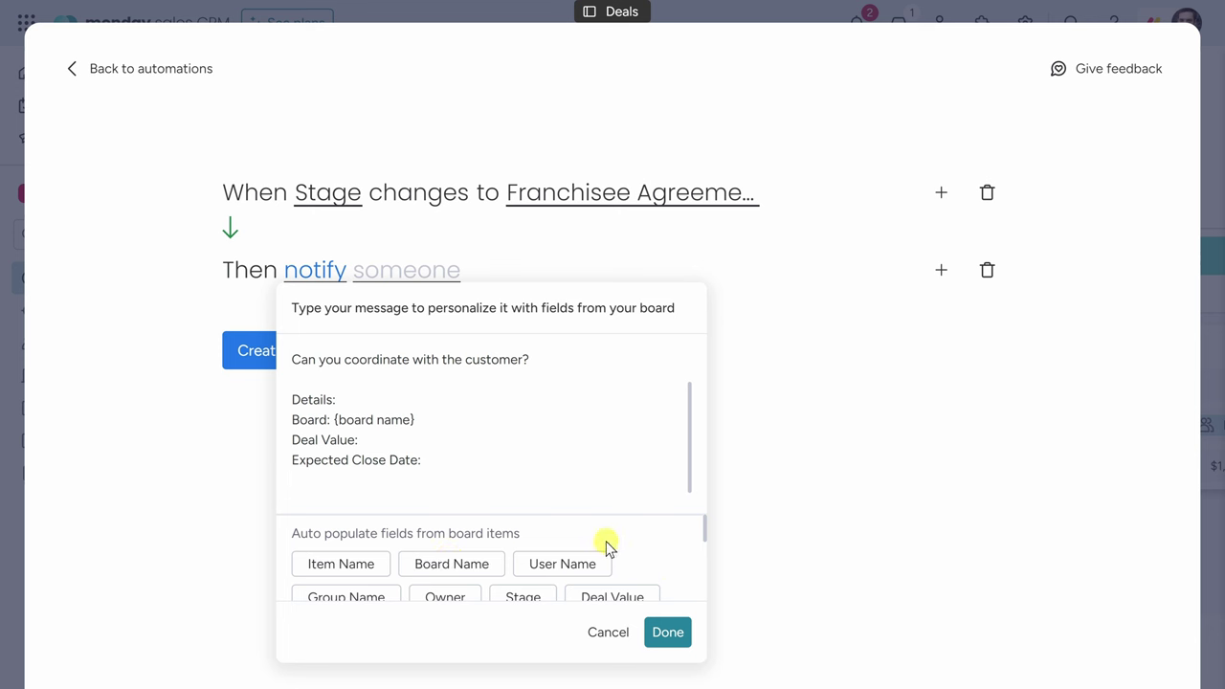
scroll(607, 544, "down", 1)
left_click(610, 583)
left_click(460, 458)
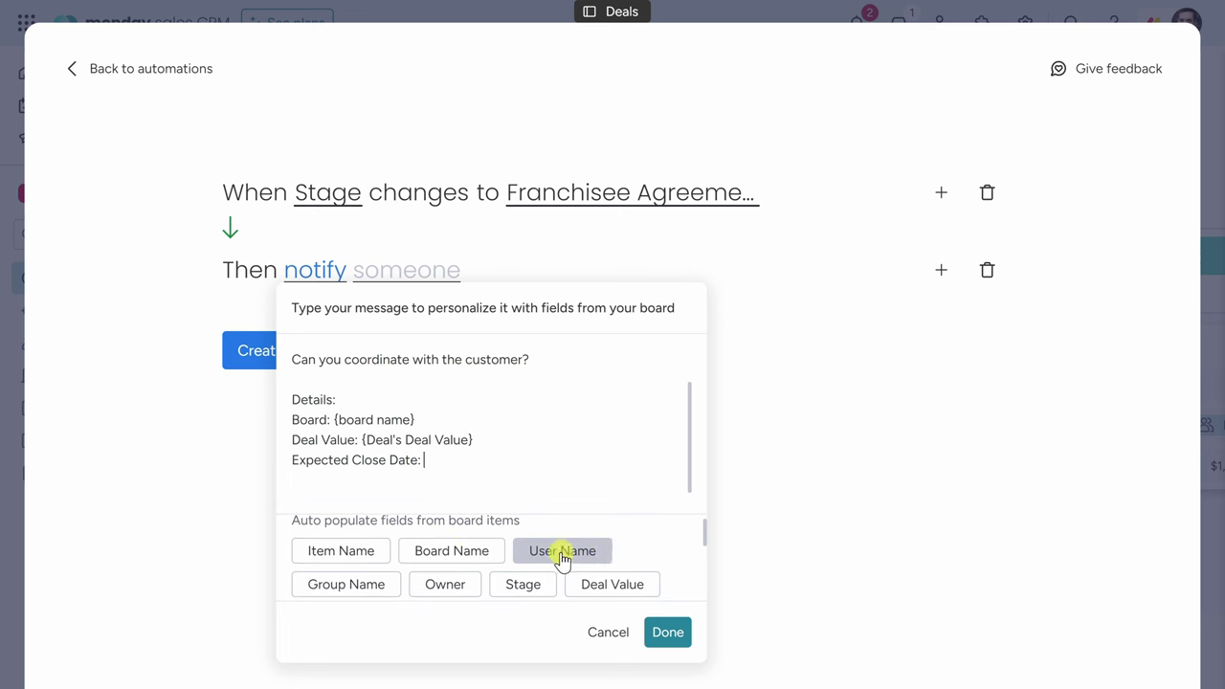
scroll(560, 558, "down", 1)
left_click(387, 582)
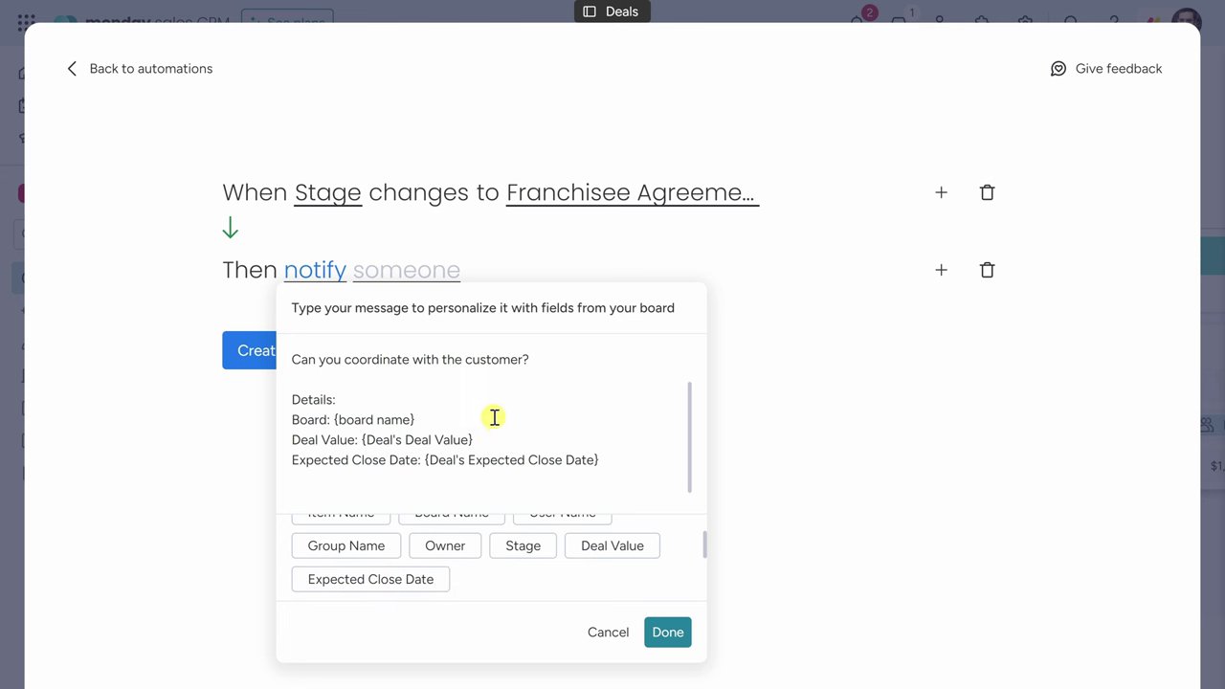
scroll(513, 489, "up", 1)
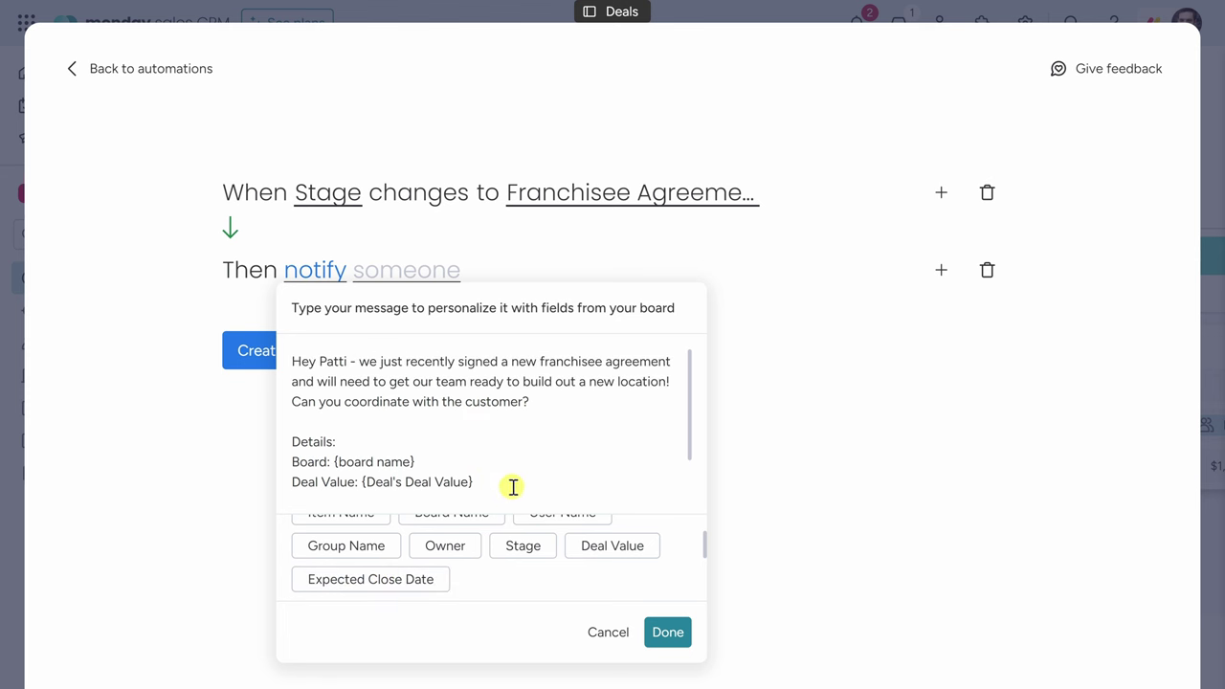
scroll(513, 489, "down", 2)
left_click(667, 631)
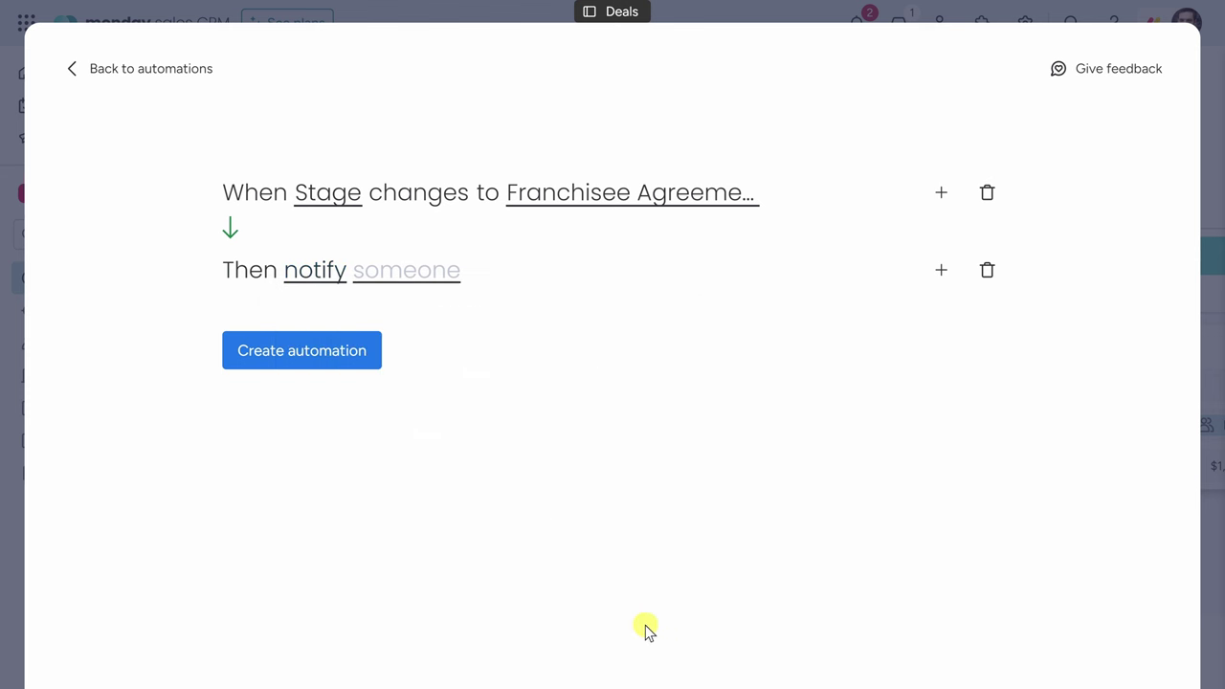
Make the guest user the notification recipient and create the Franchisee Agreement automation.
left_click(410, 276)
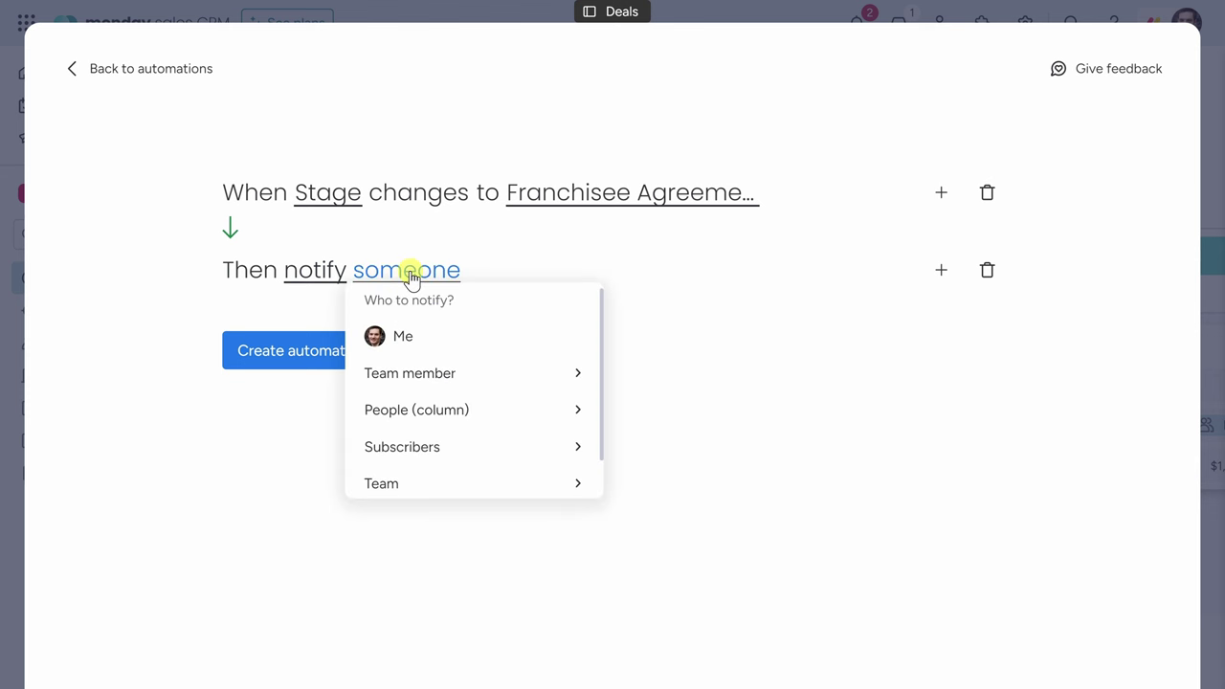
scroll(437, 411, "down", 1)
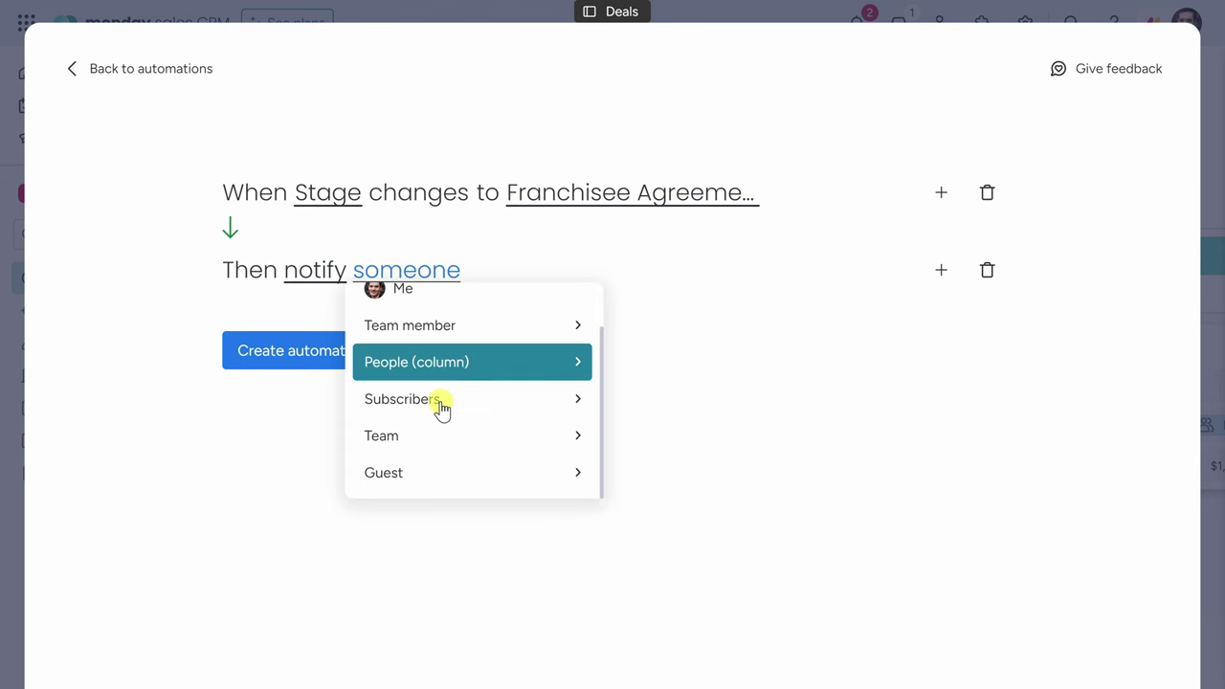
left_click(446, 475)
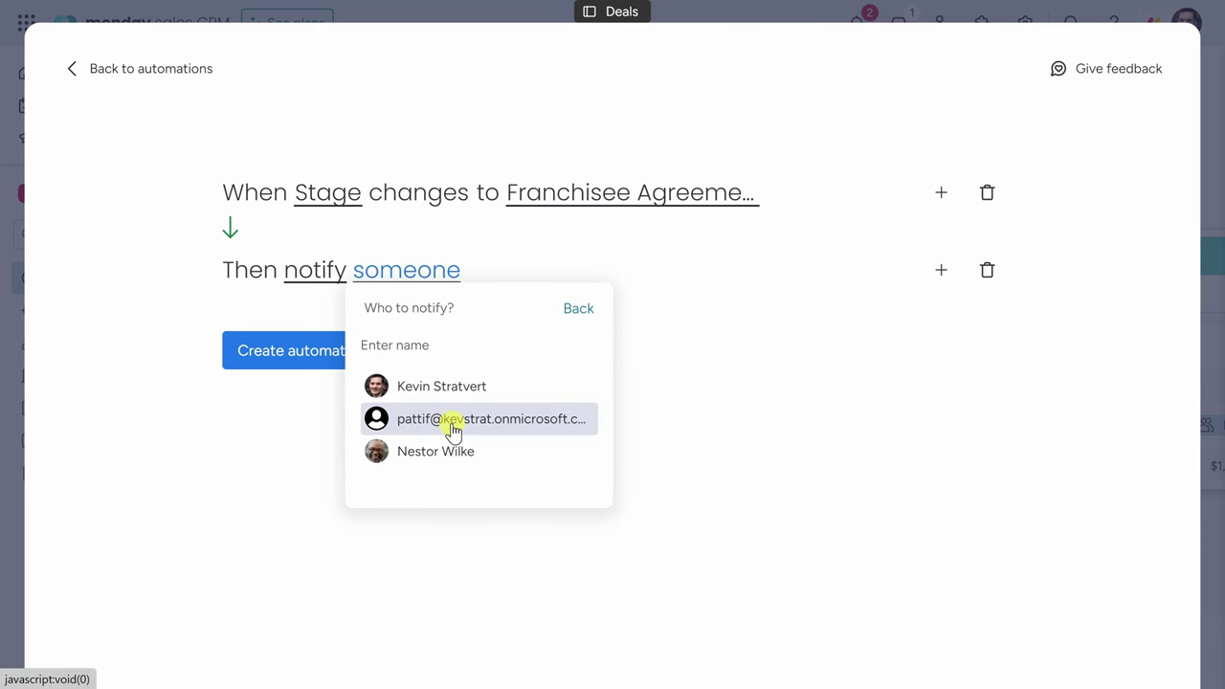
left_click(454, 426)
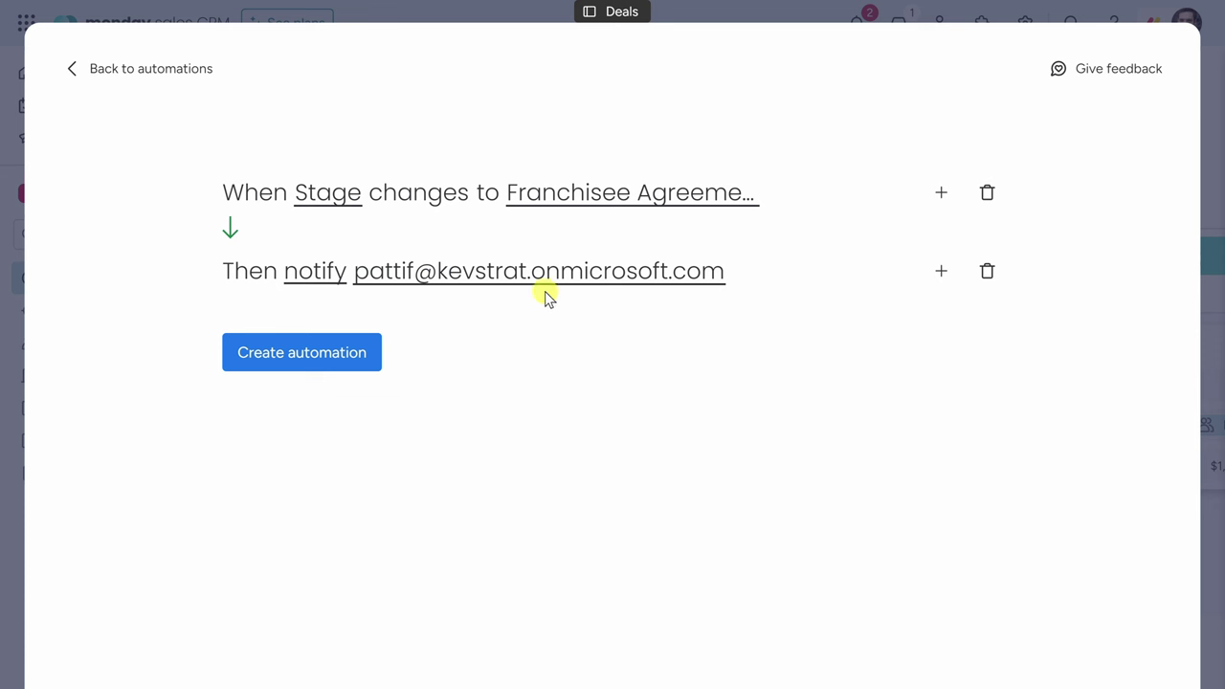
left_click(302, 354)
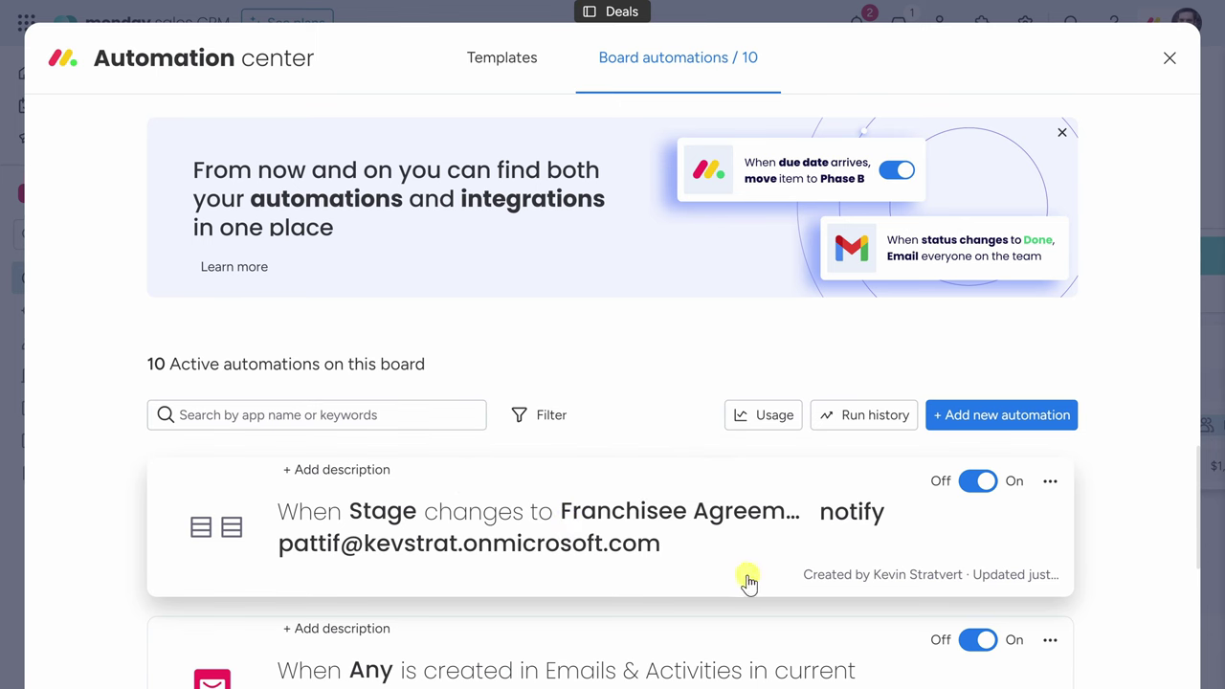
Verify the new rule's On/Off toggle is active, then close the Automation center.
left_click(977, 484)
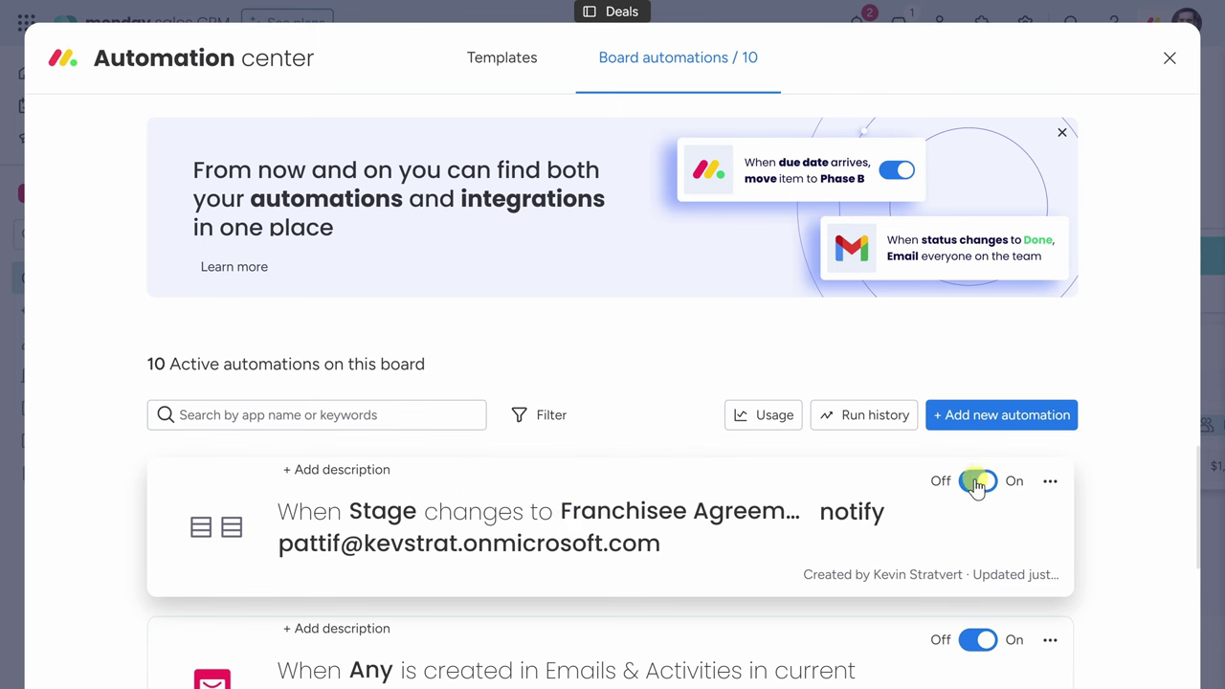
left_click(975, 483)
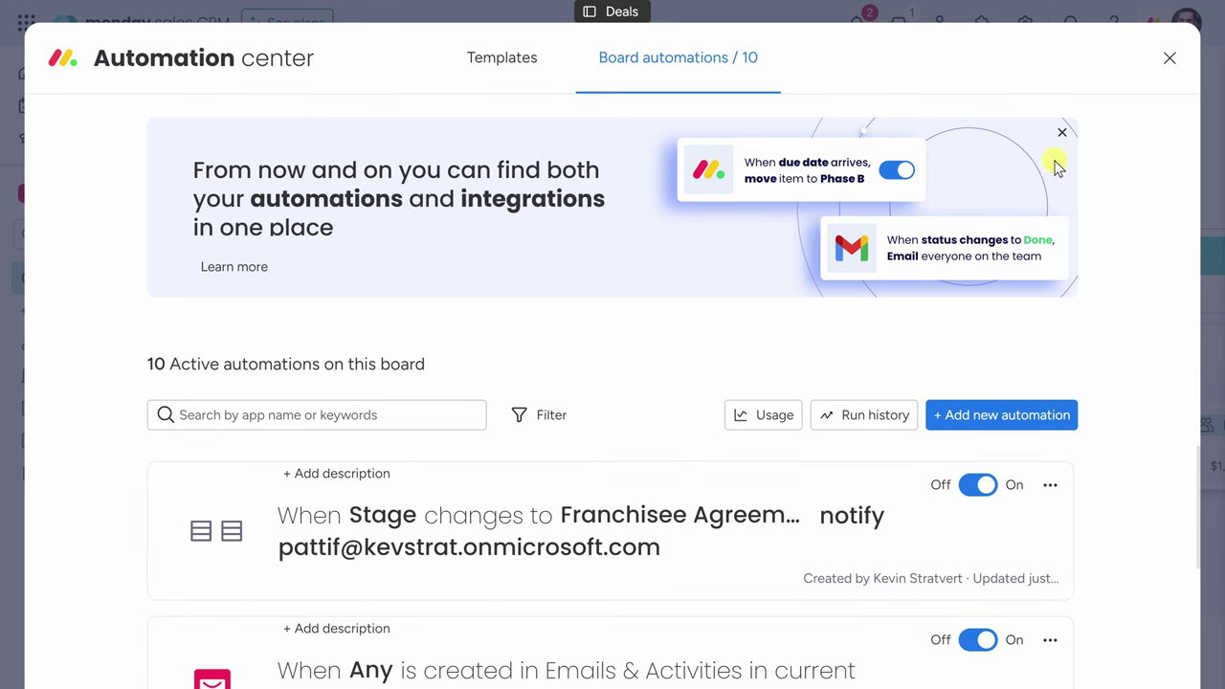
left_click(1170, 64)
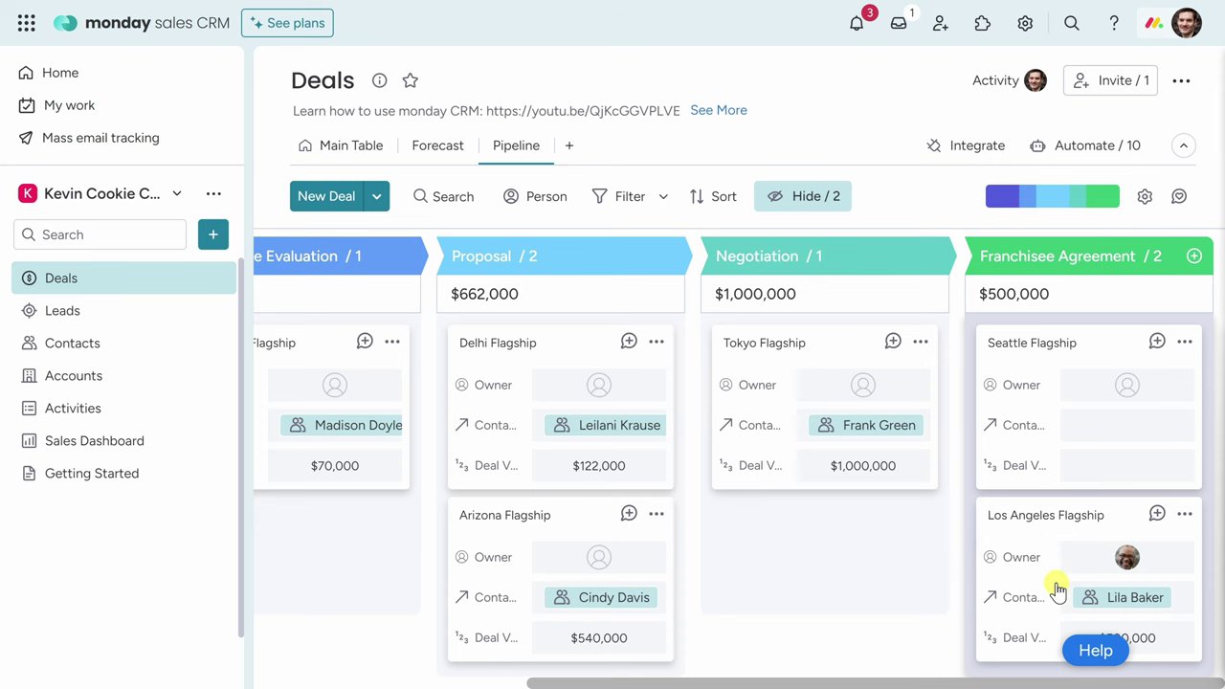
Open the Los Angeles Flagship deal's Quotes & Invoices tab.
left_click(1124, 516)
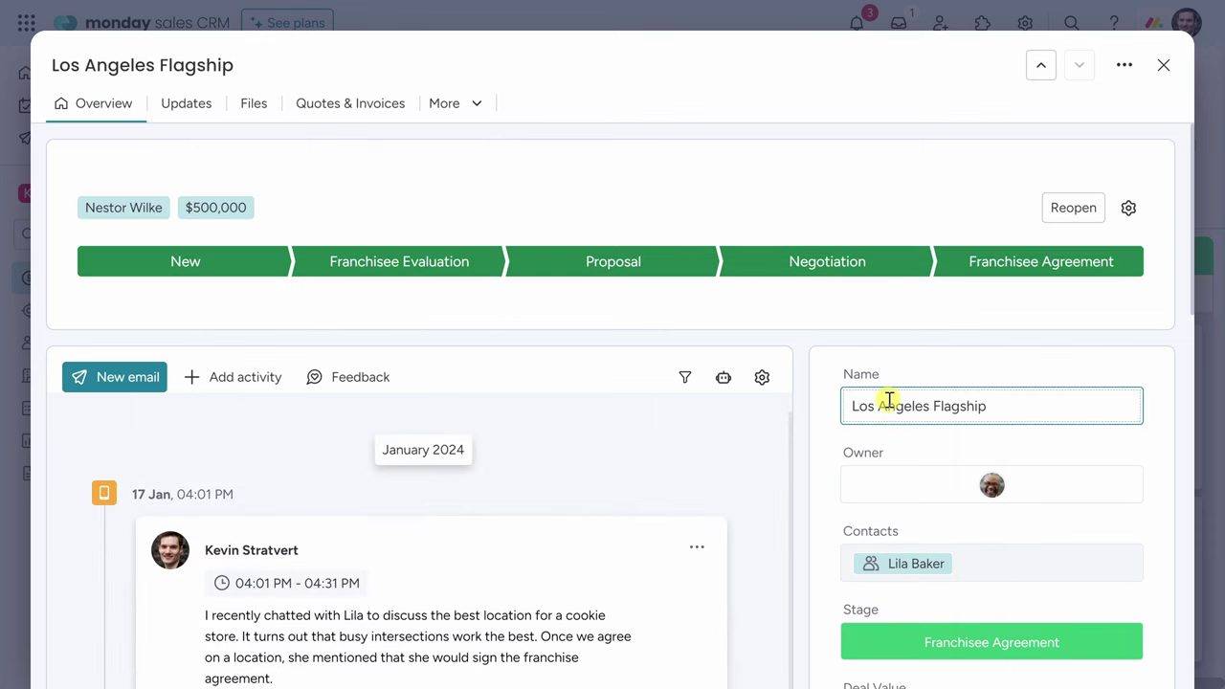
left_click(372, 118)
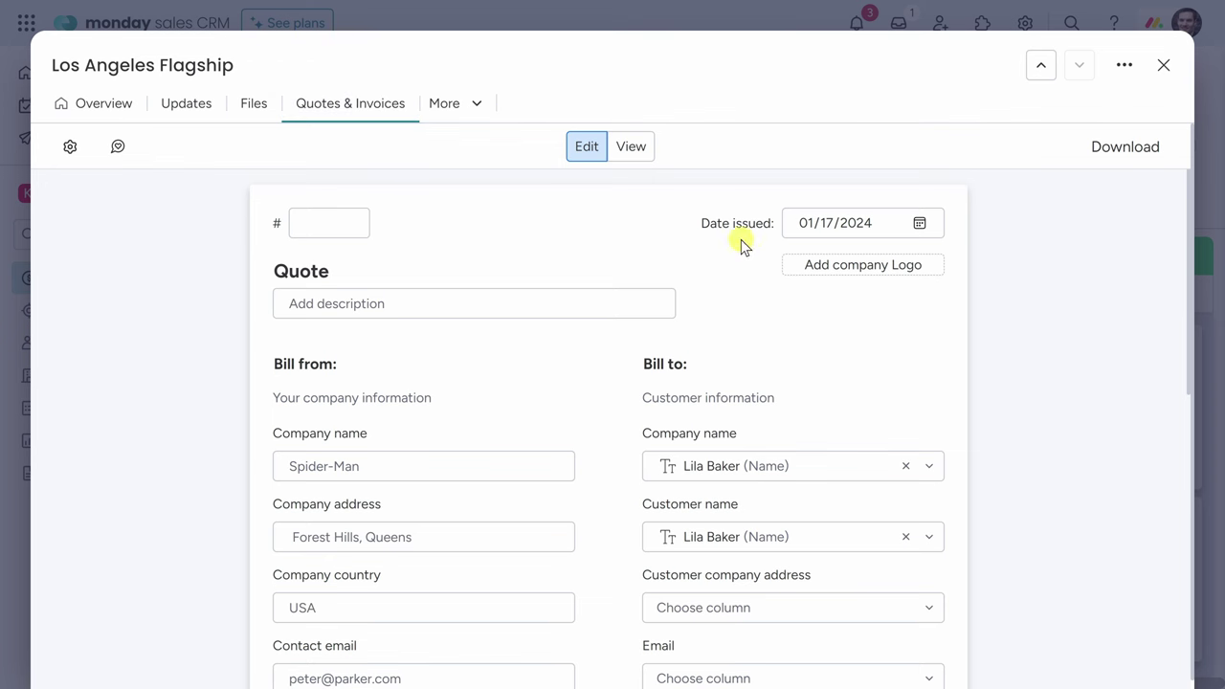
scroll(935, 263, "down", 3)
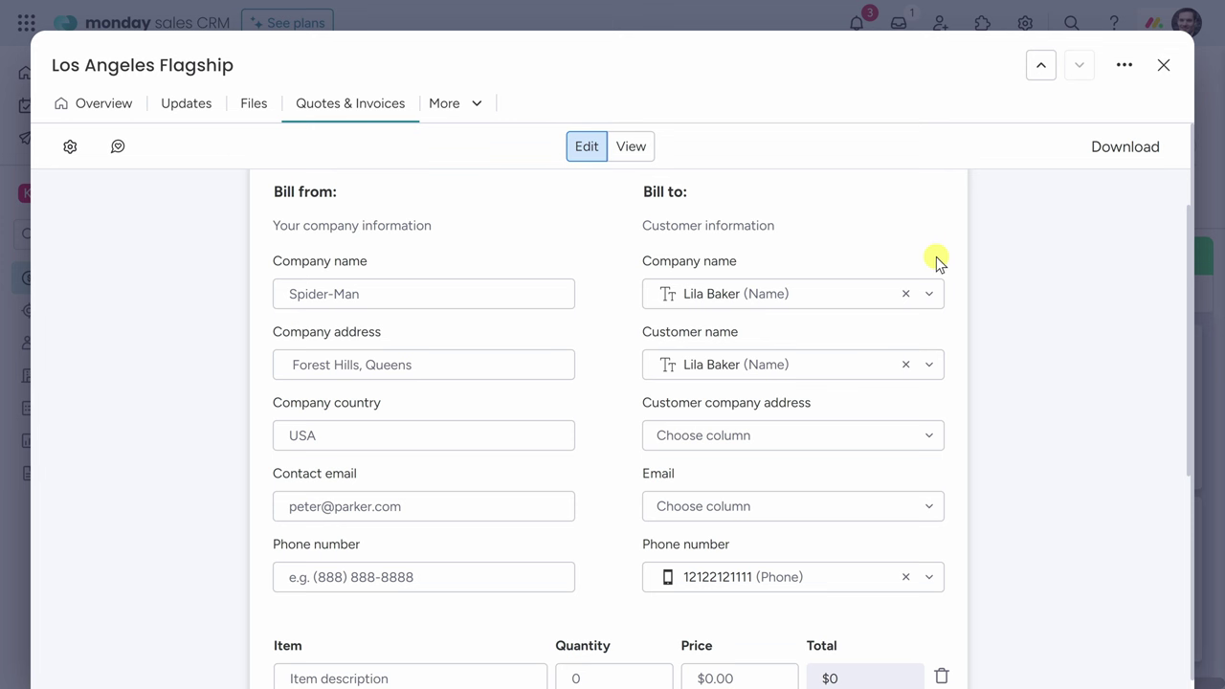
Map the quote's customer name and phone number from the linked contact.
left_click(754, 365)
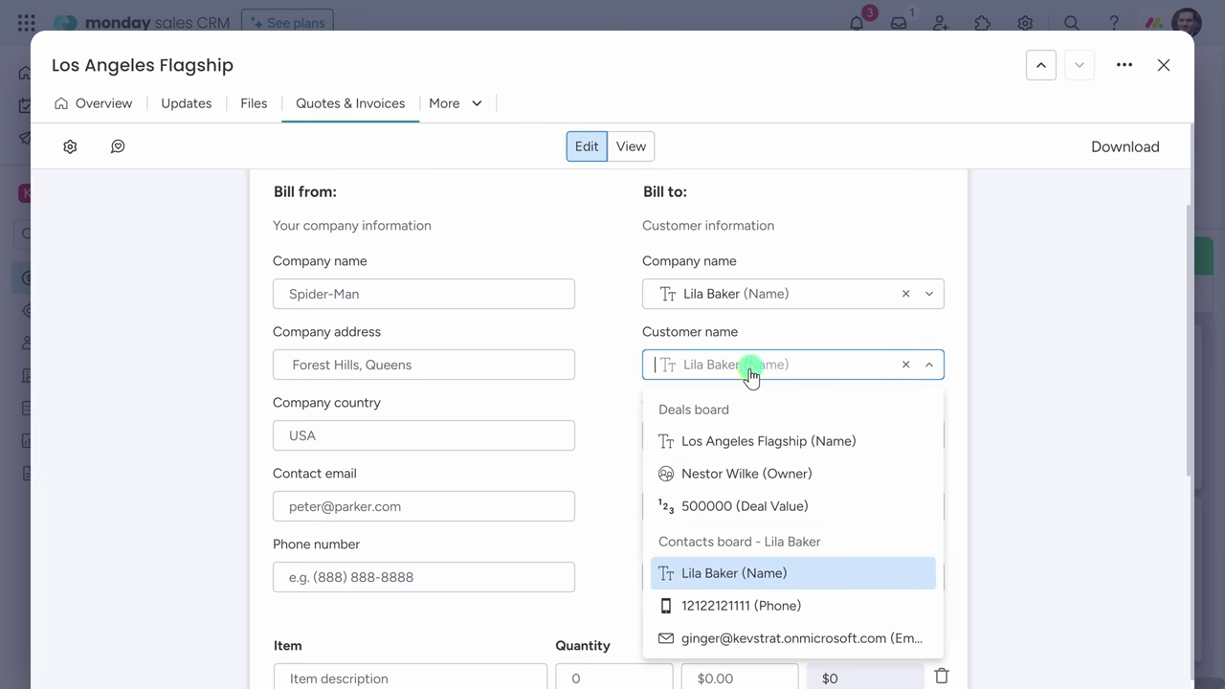
left_click(743, 575)
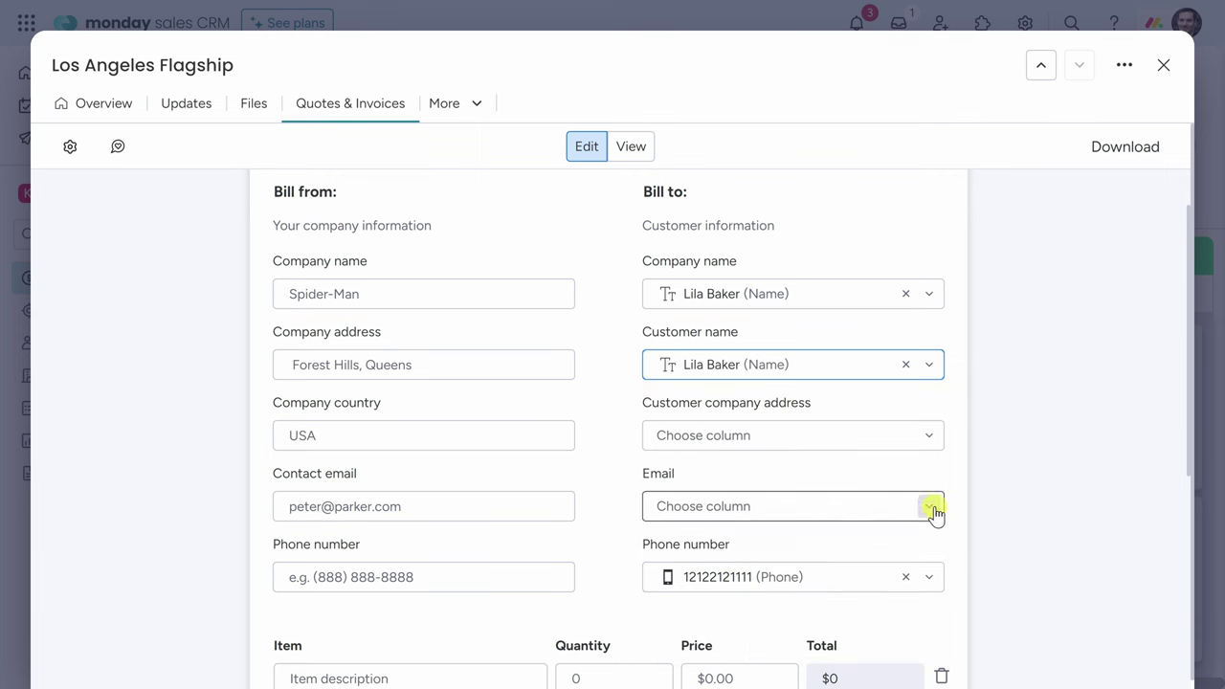
scroll(695, 492, "down", 1)
left_click(703, 485)
scroll(780, 517, "down", 1)
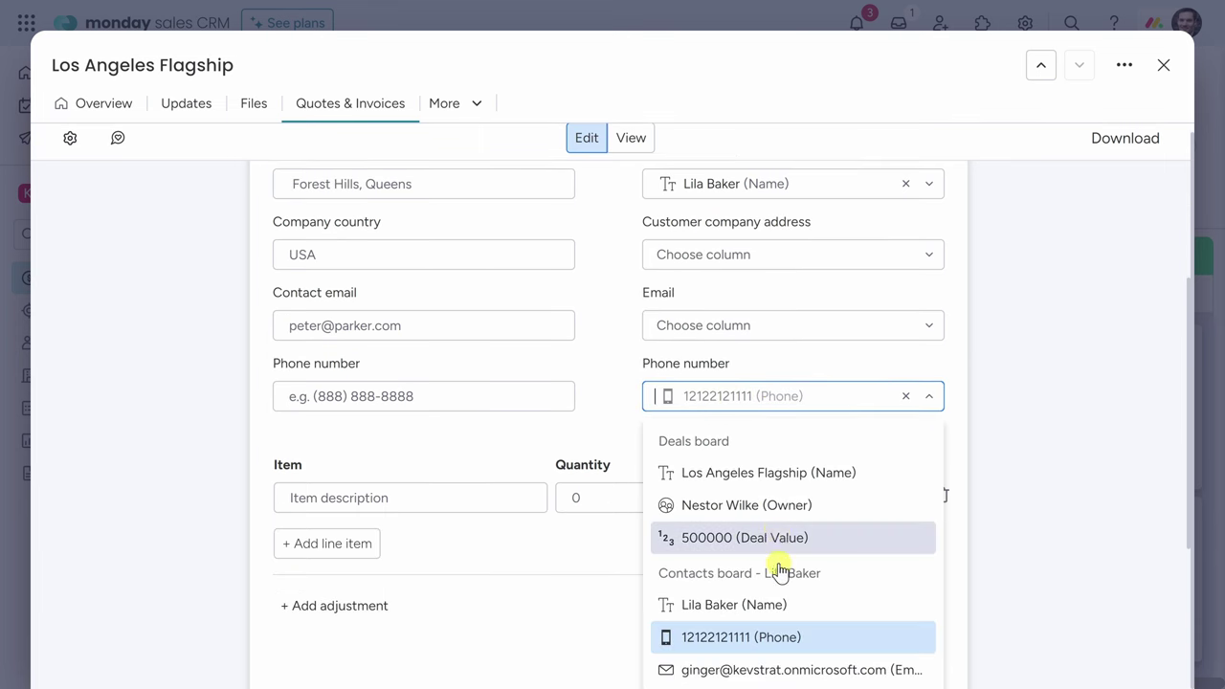
left_click(957, 508)
scroll(800, 311, "up", 2)
scroll(800, 311, "up", 1)
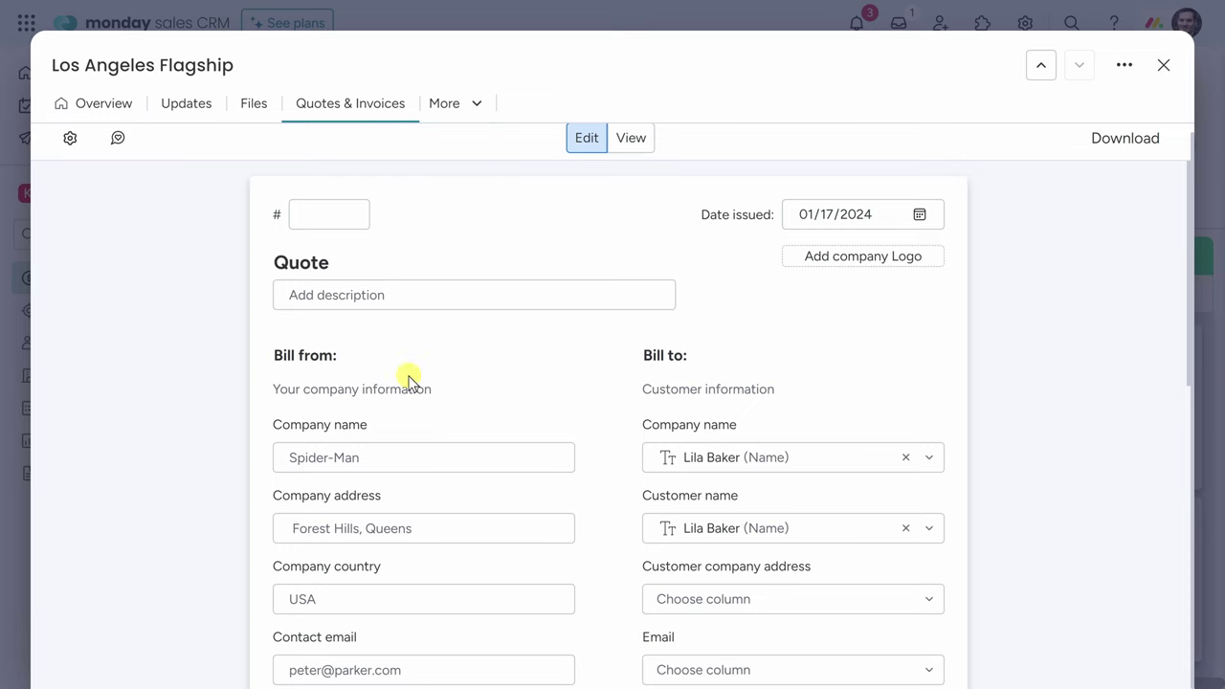
scroll(765, 661, "down", 4)
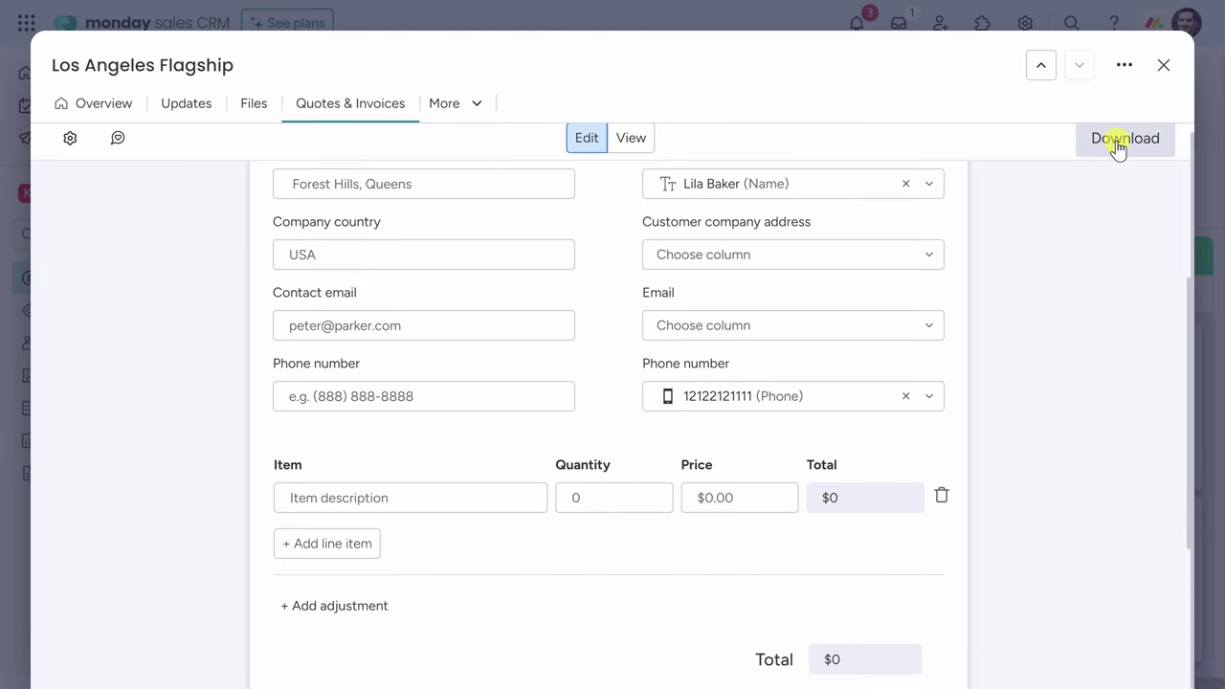
Close the deal, open the Sales Dashboard, and review its connected-board sources without changes.
left_click(1161, 67)
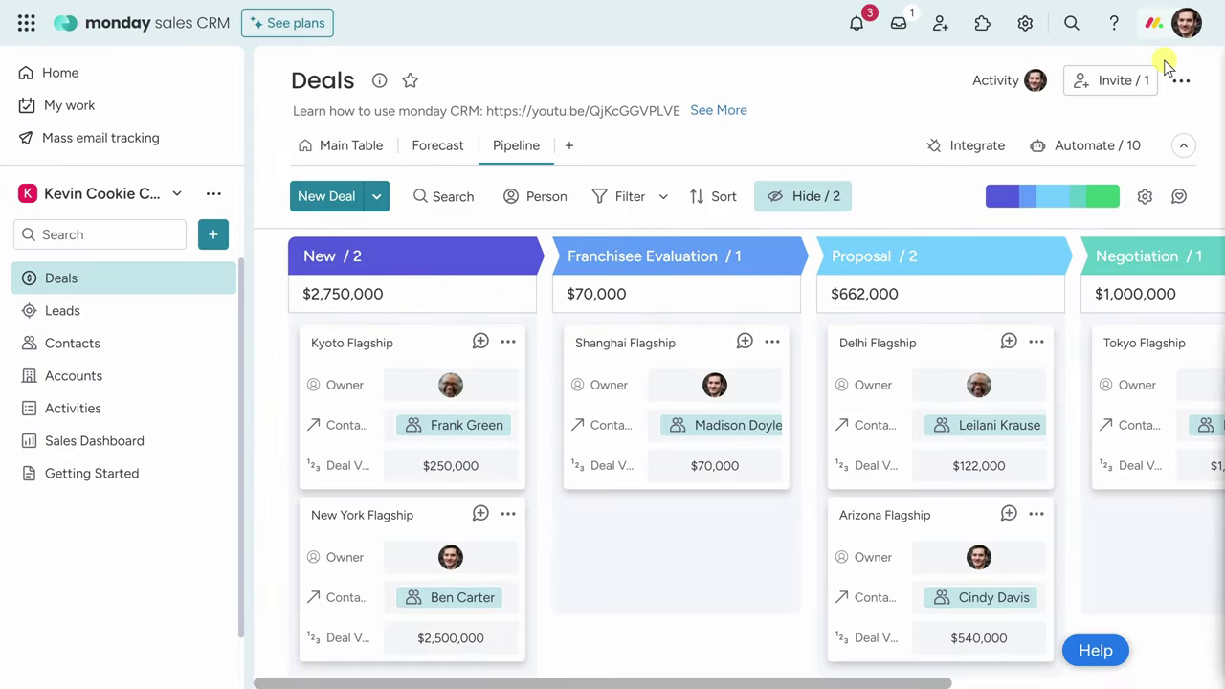
left_click(108, 450)
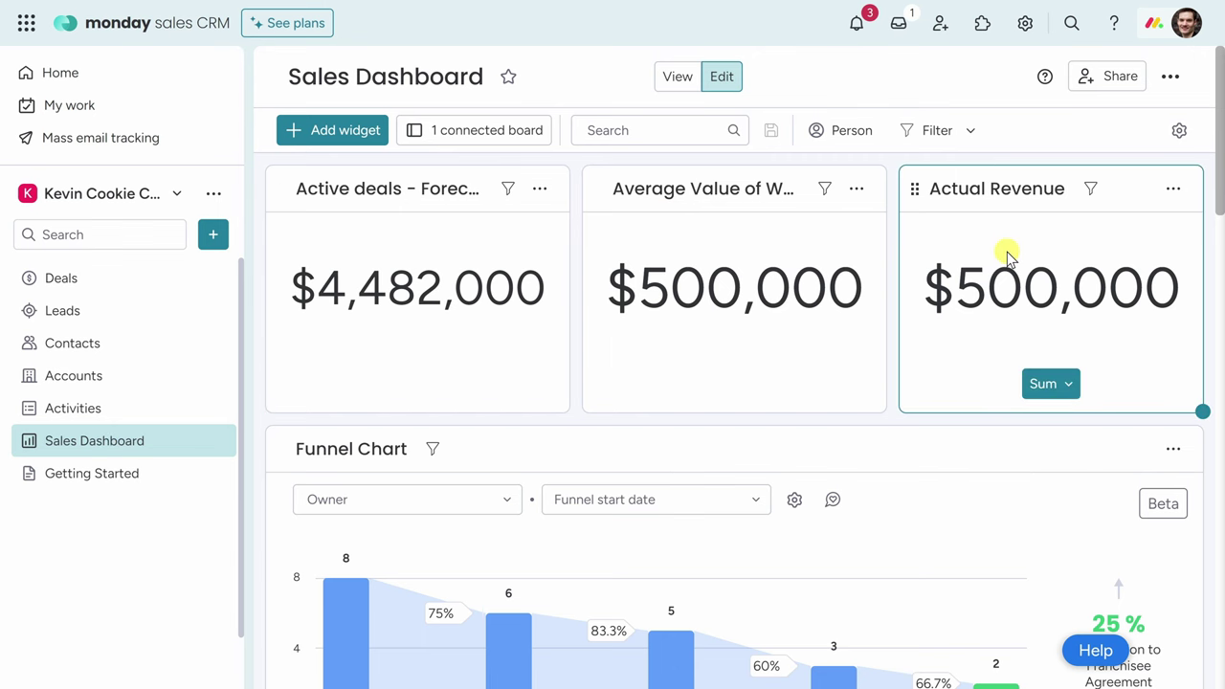
scroll(1007, 253, "down", 12)
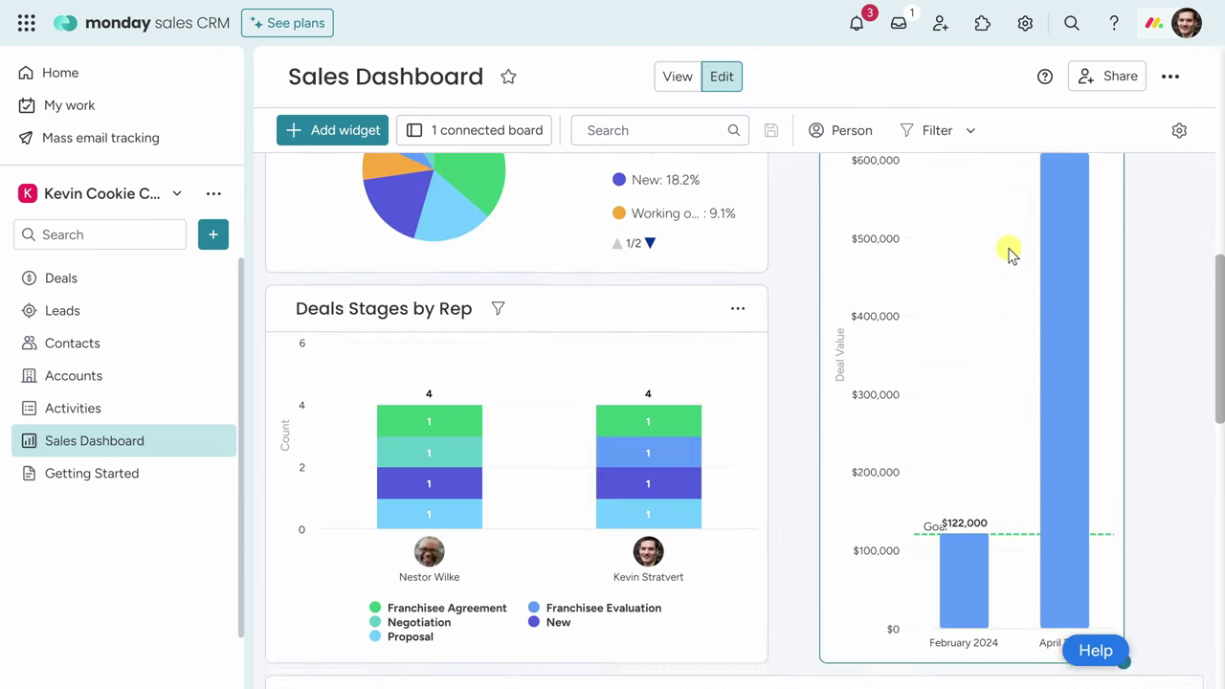
scroll(1007, 277, "up", 15)
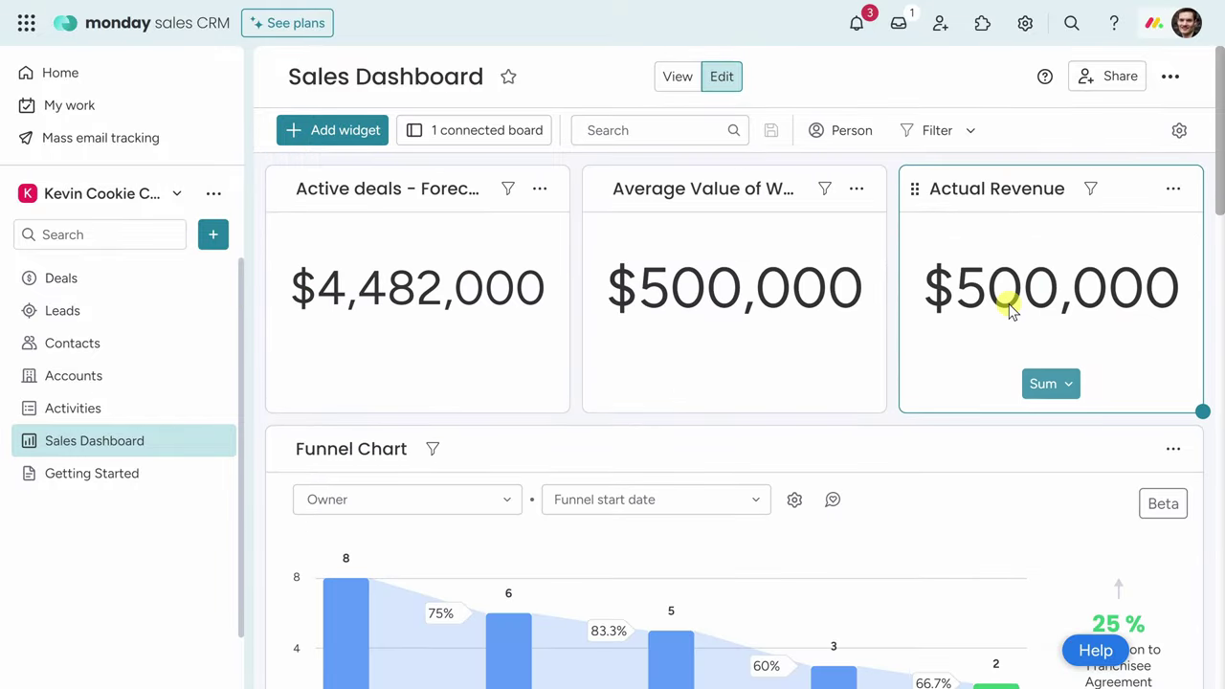
left_click(500, 130)
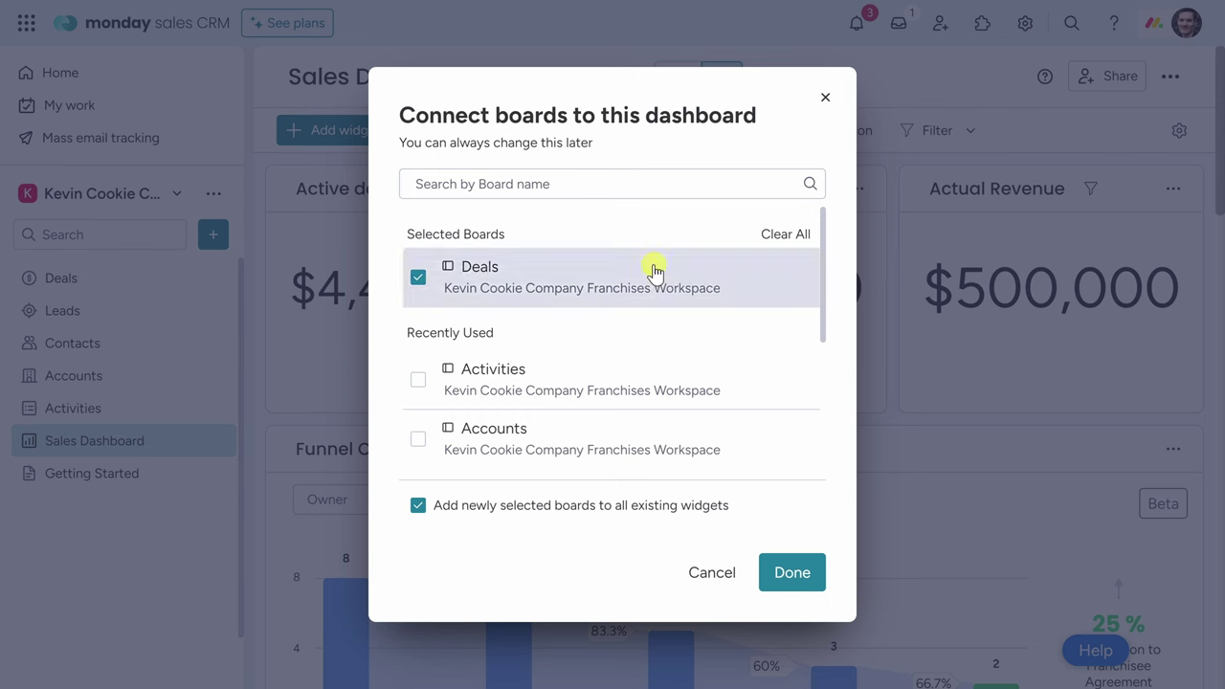
left_click(825, 97)
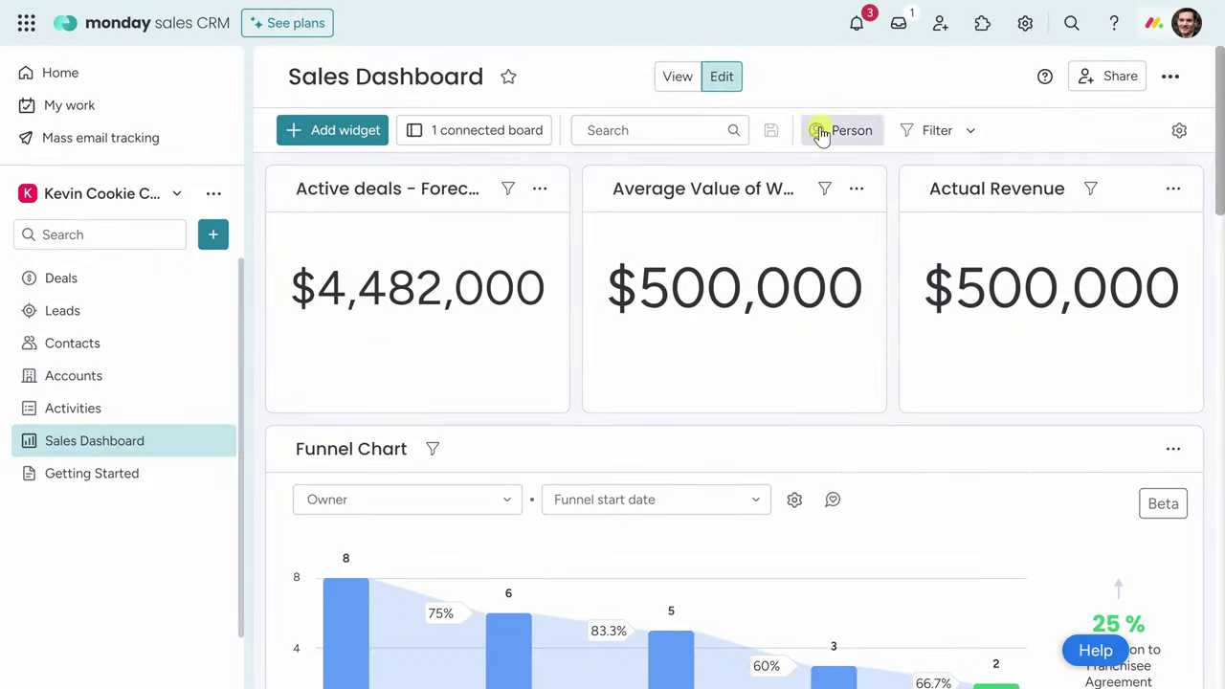
left_click(334, 136)
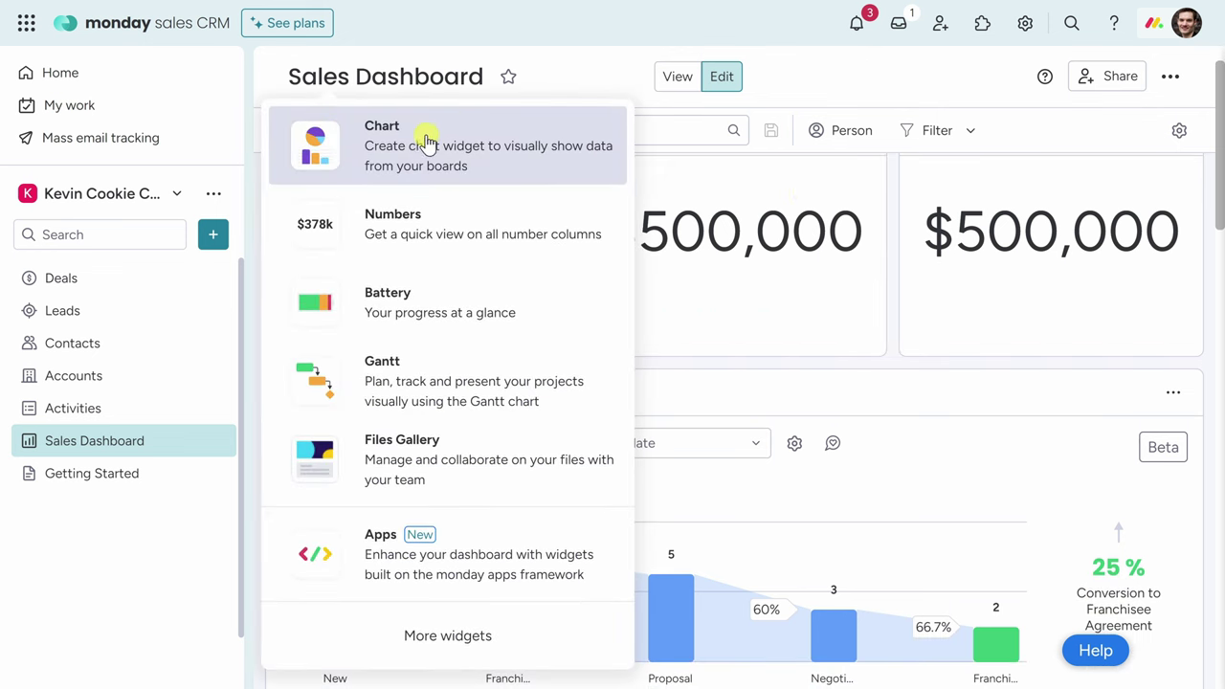
left_click(450, 650)
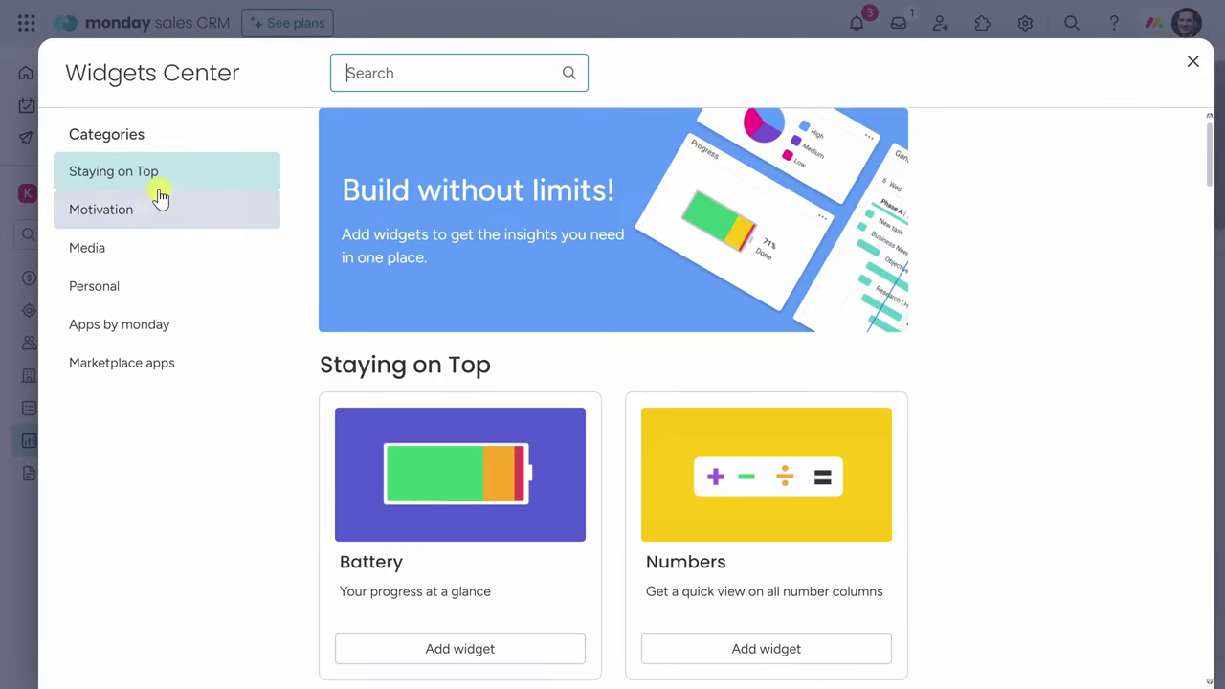
left_click(148, 209)
left_click(150, 248)
left_click(150, 280)
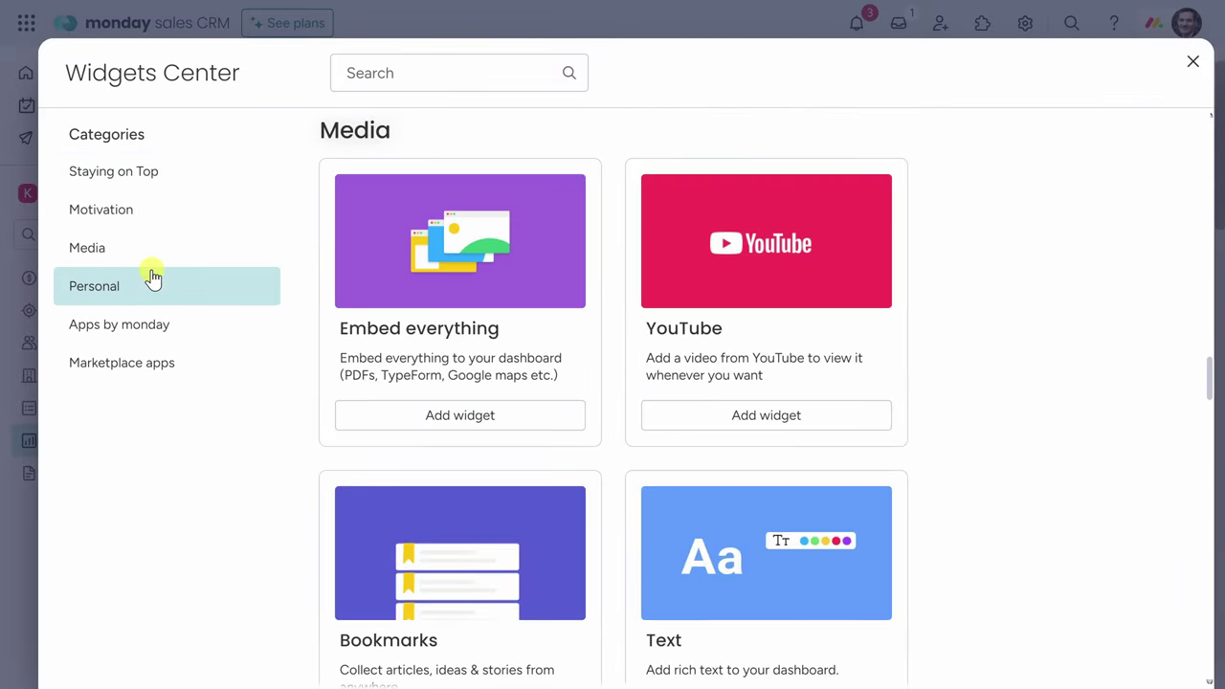
left_click(155, 323)
left_click(153, 363)
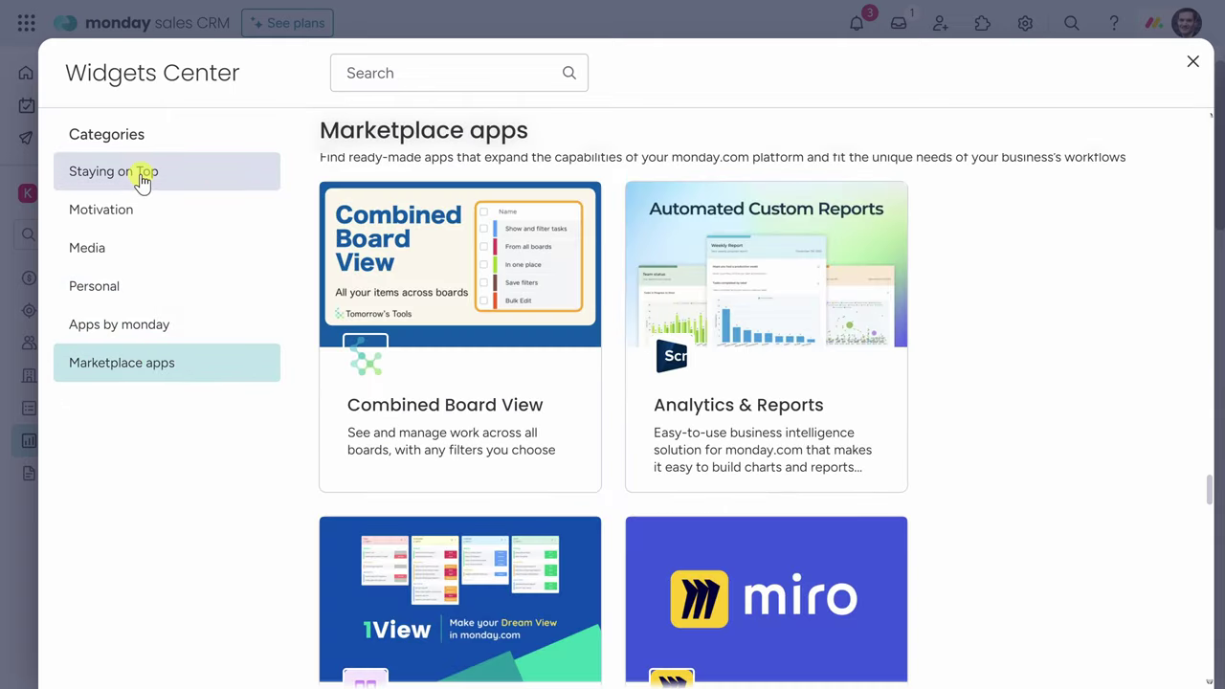
left_click(144, 175)
left_click(1192, 61)
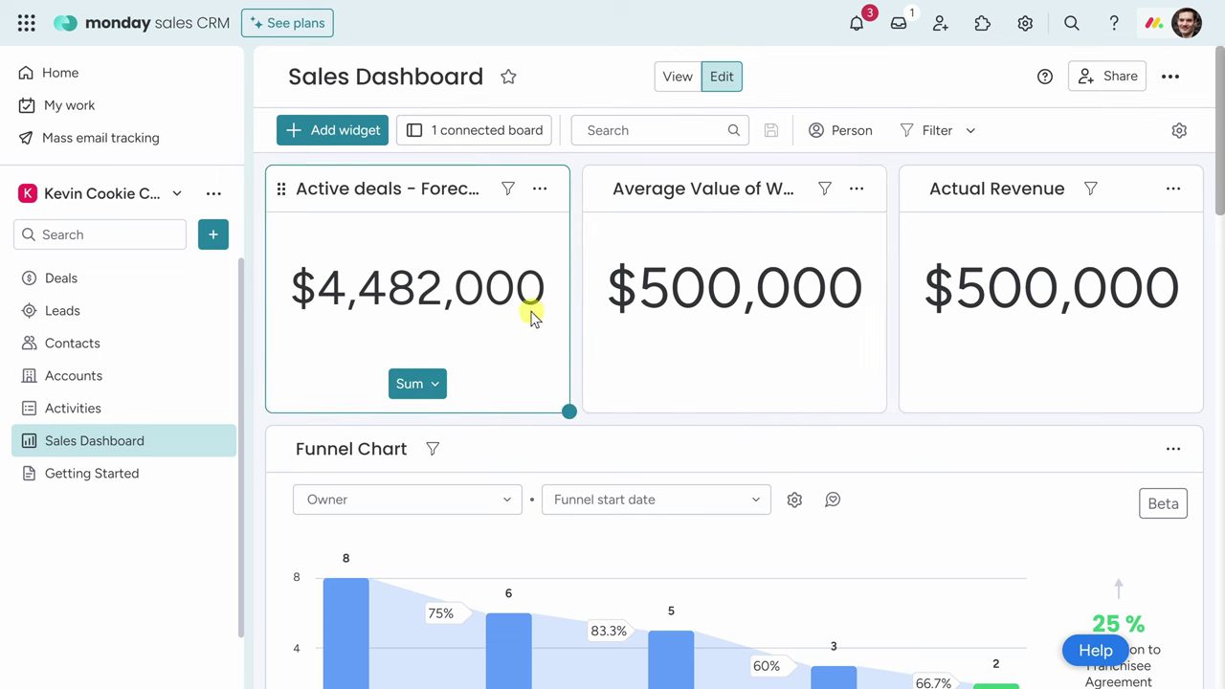
left_click(539, 189)
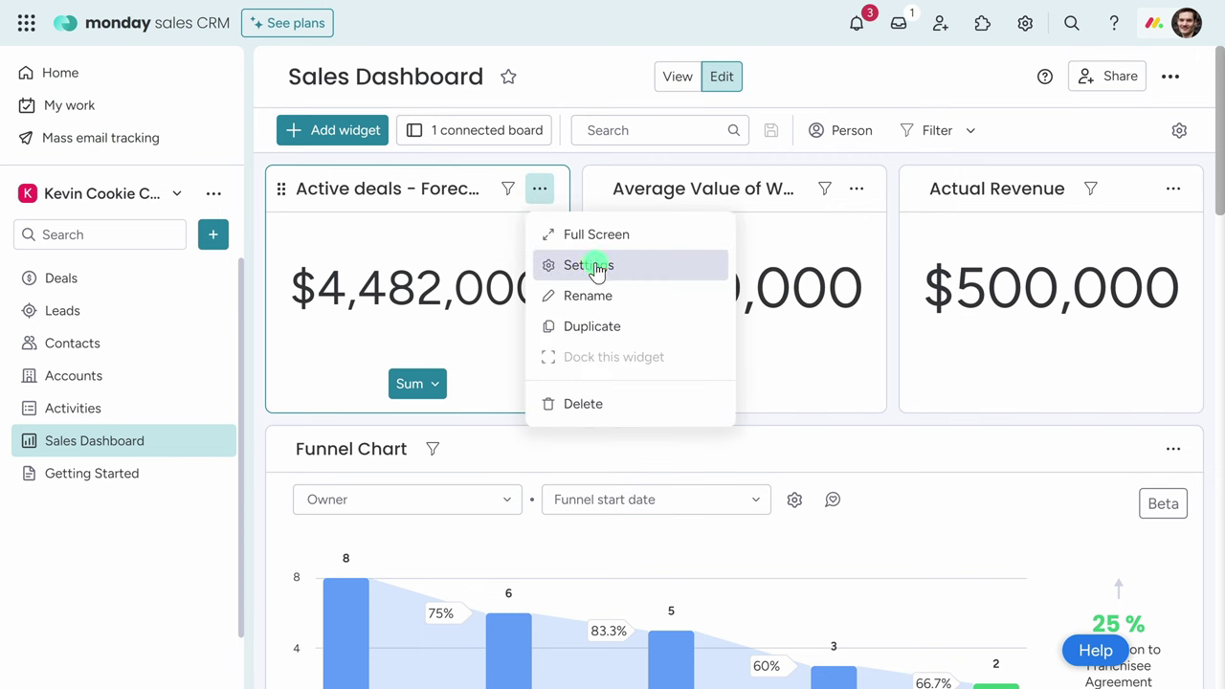
left_click(594, 265)
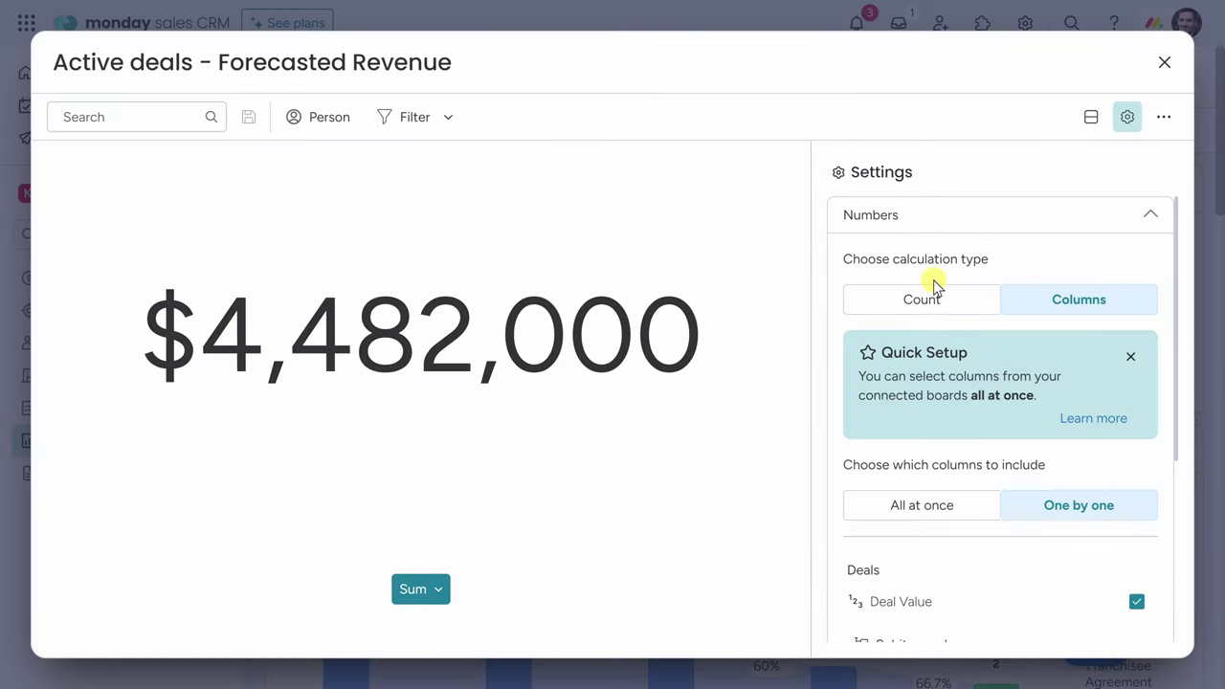
left_click(927, 298)
left_click(1067, 298)
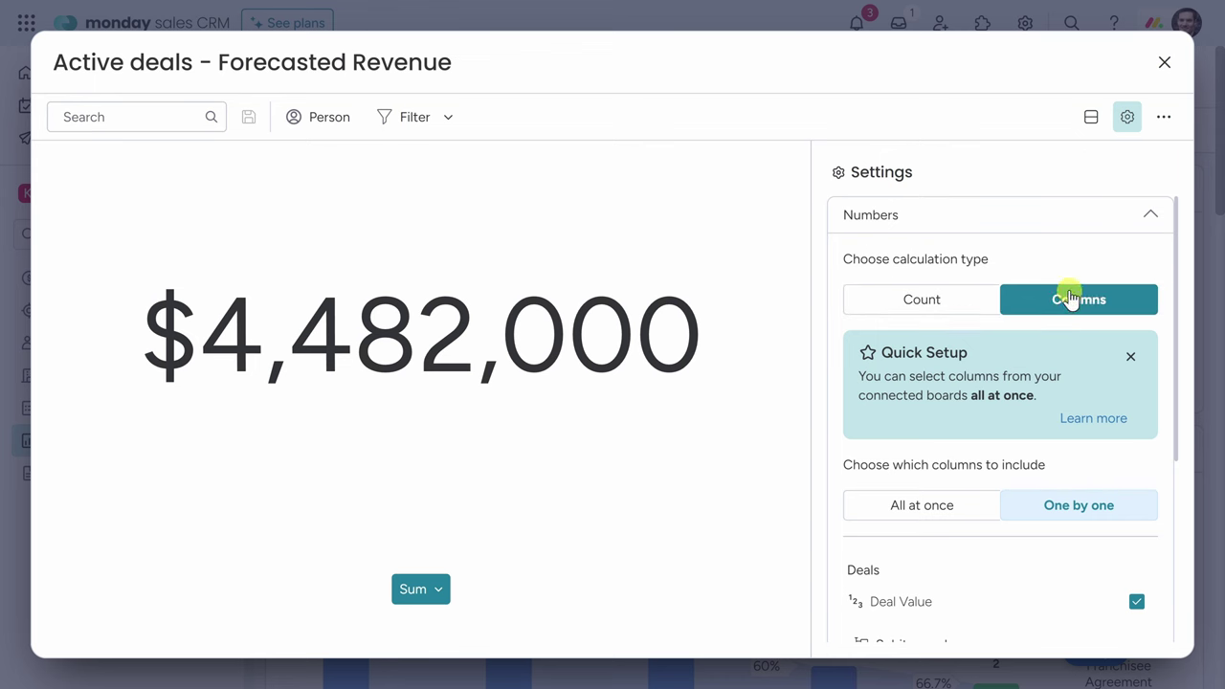
scroll(1073, 305, "down", 3)
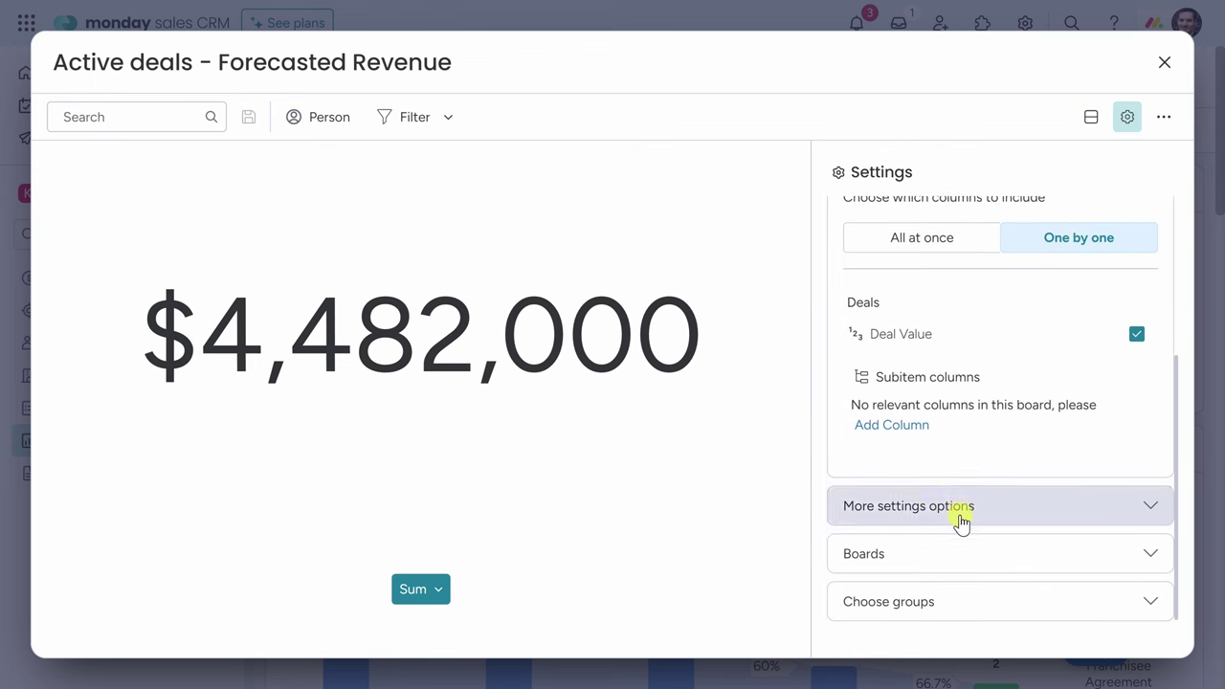
left_click(1165, 62)
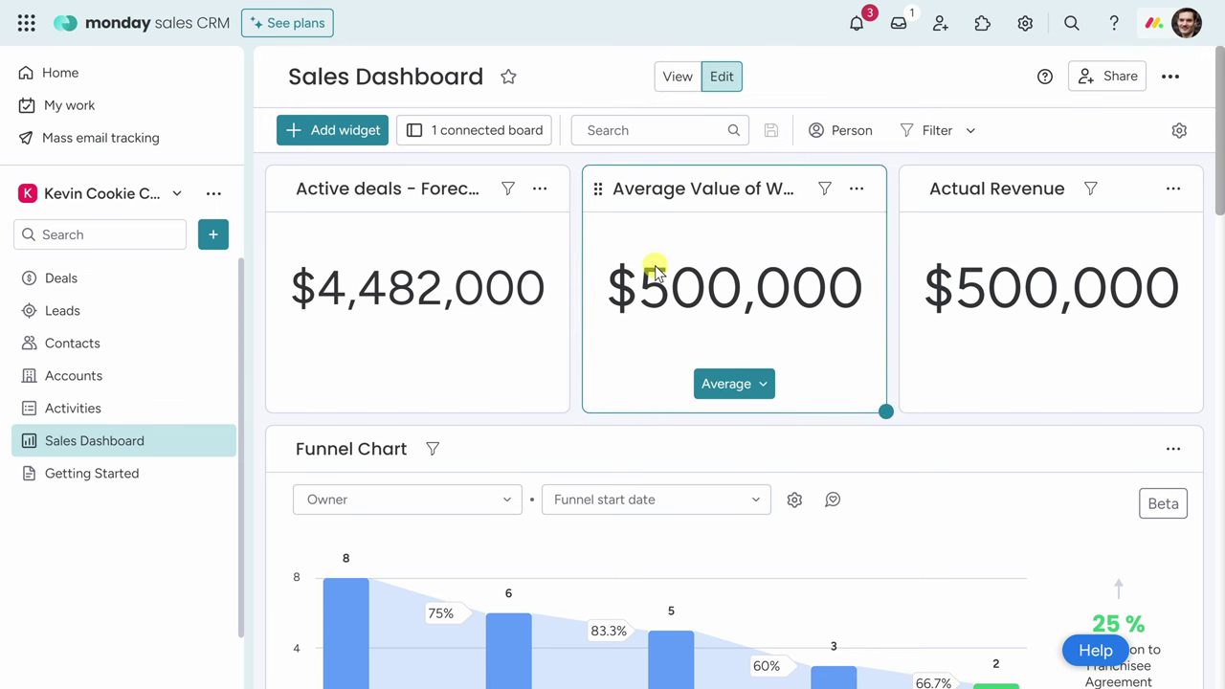
scroll(655, 268, "down", 2)
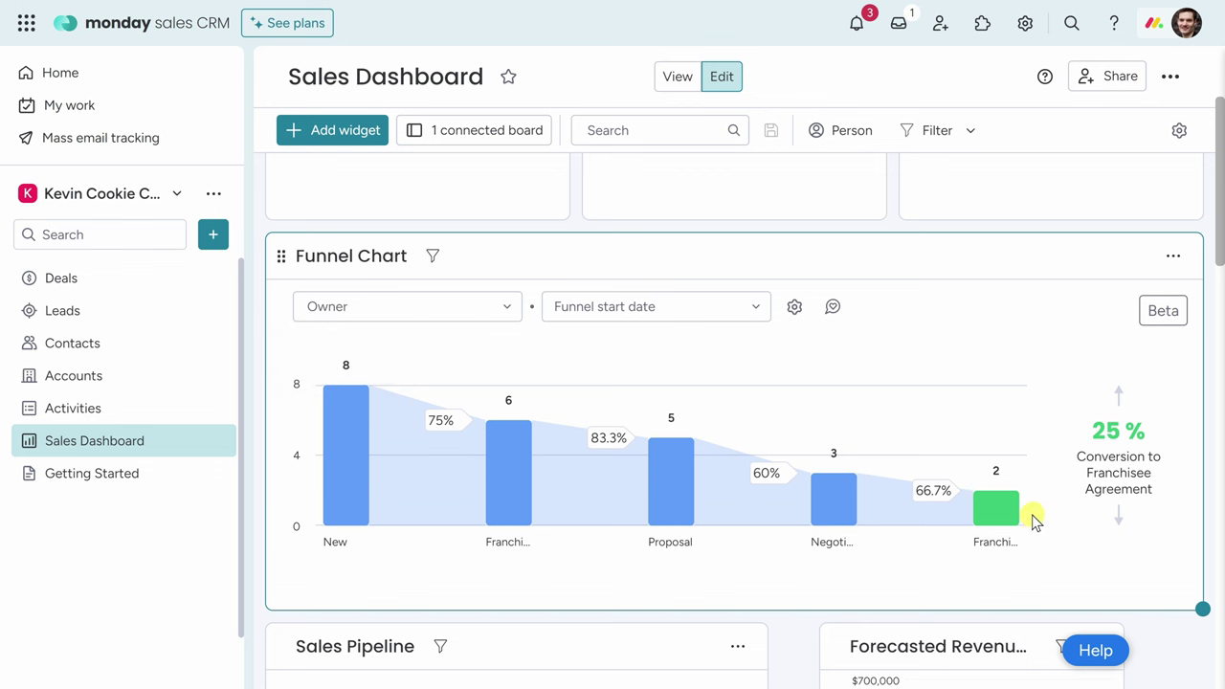
mouse_move(1019, 515)
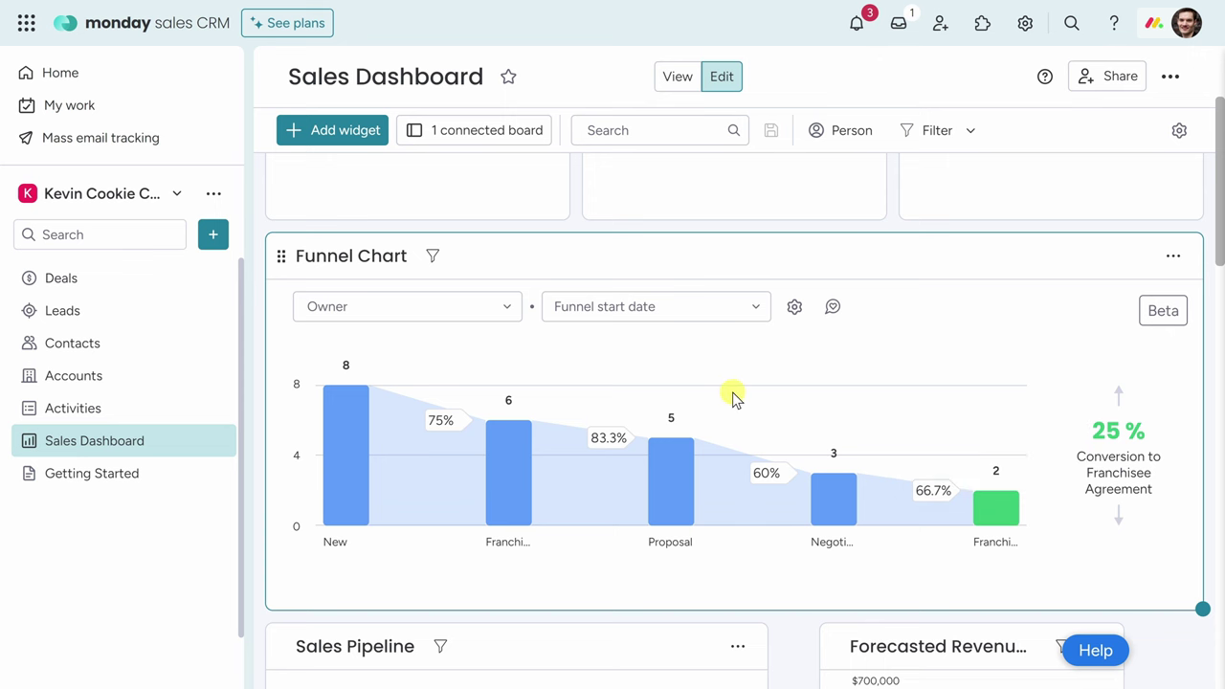
scroll(733, 394, "down", 4)
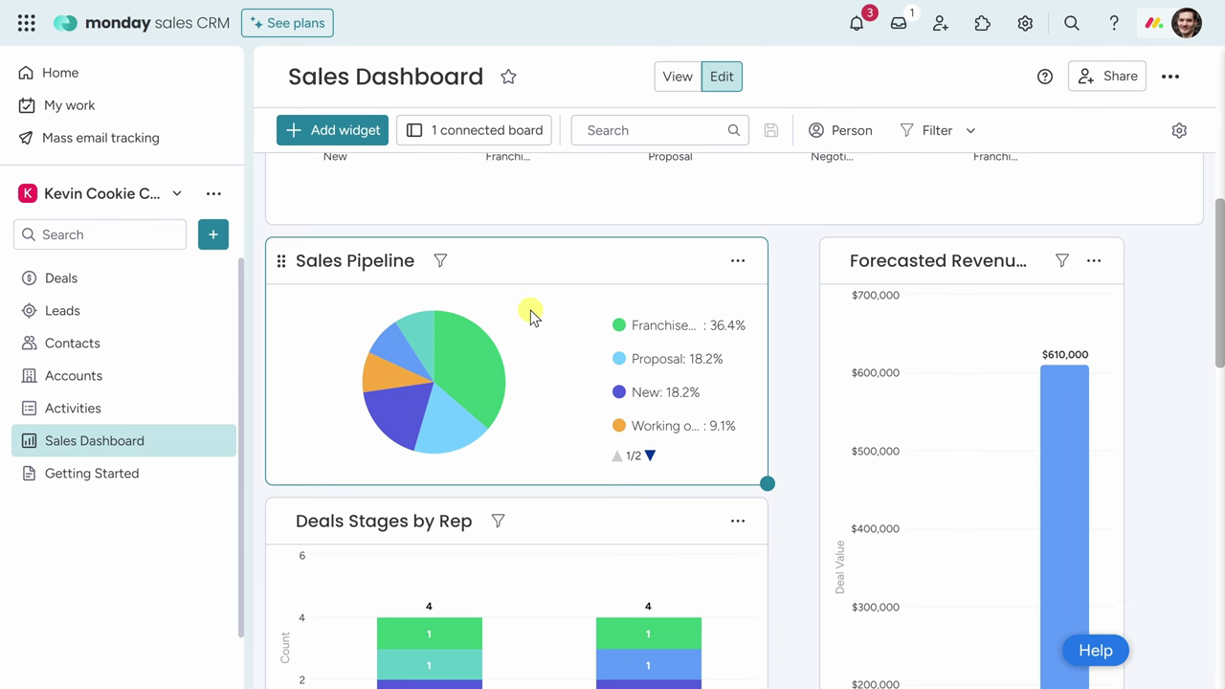
mouse_move(469, 360)
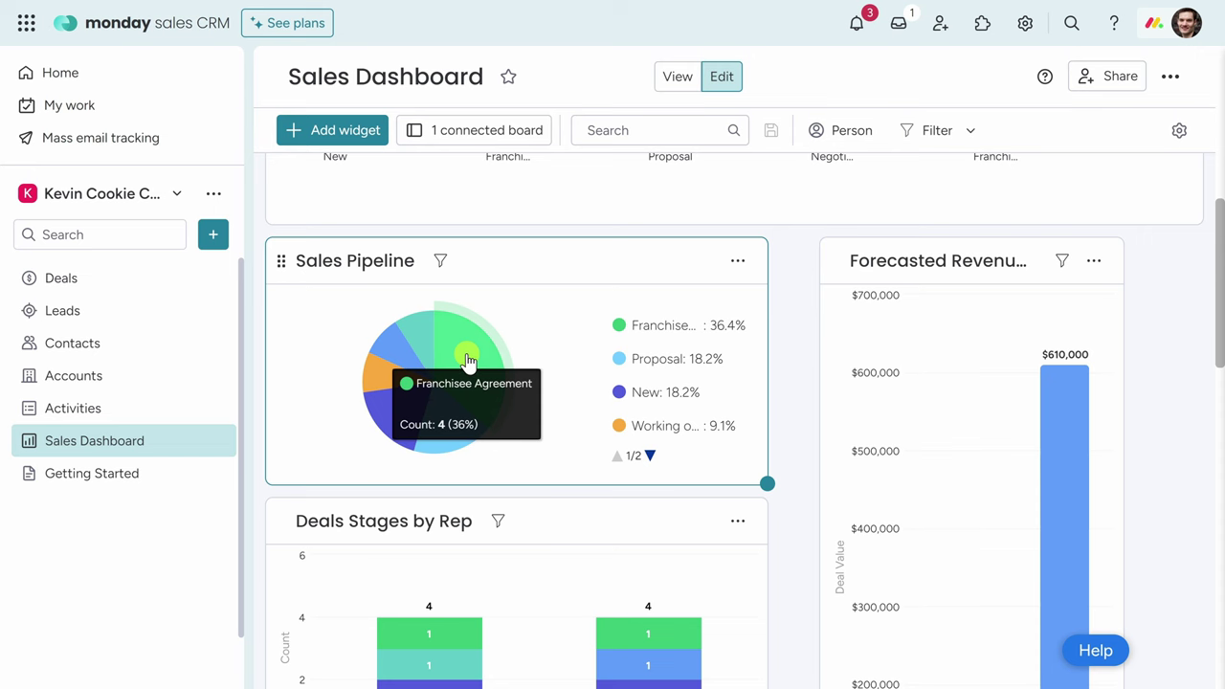
left_click(469, 359)
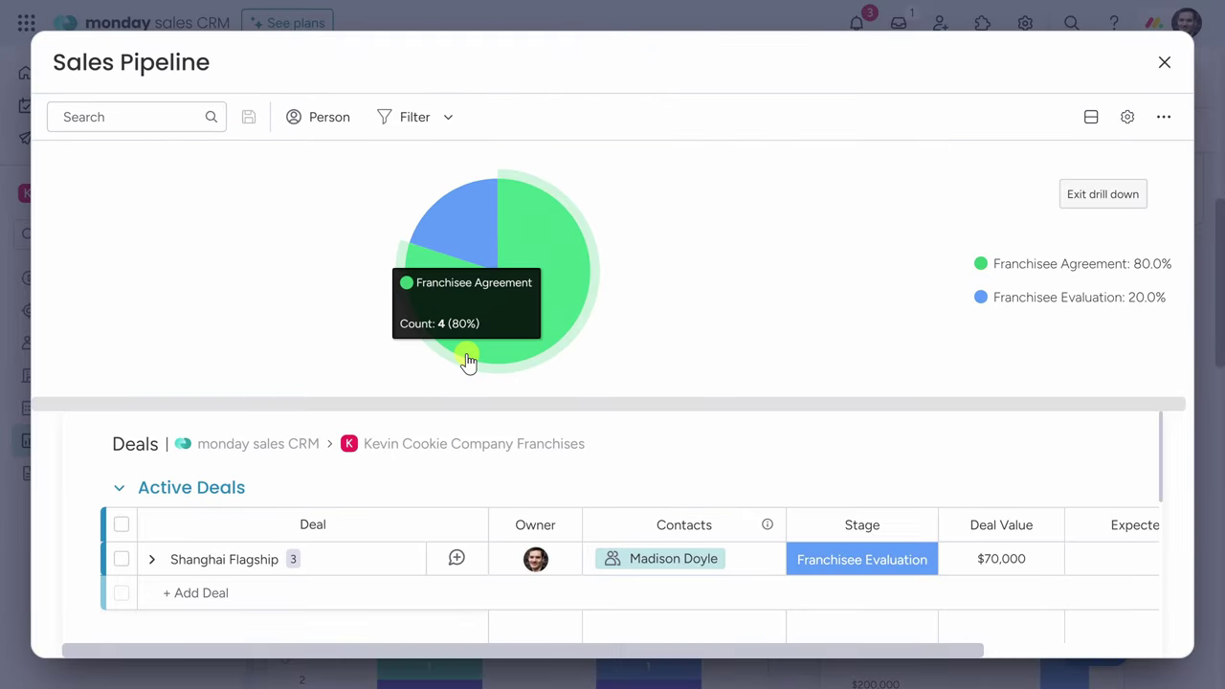
scroll(612, 514, "down", 5)
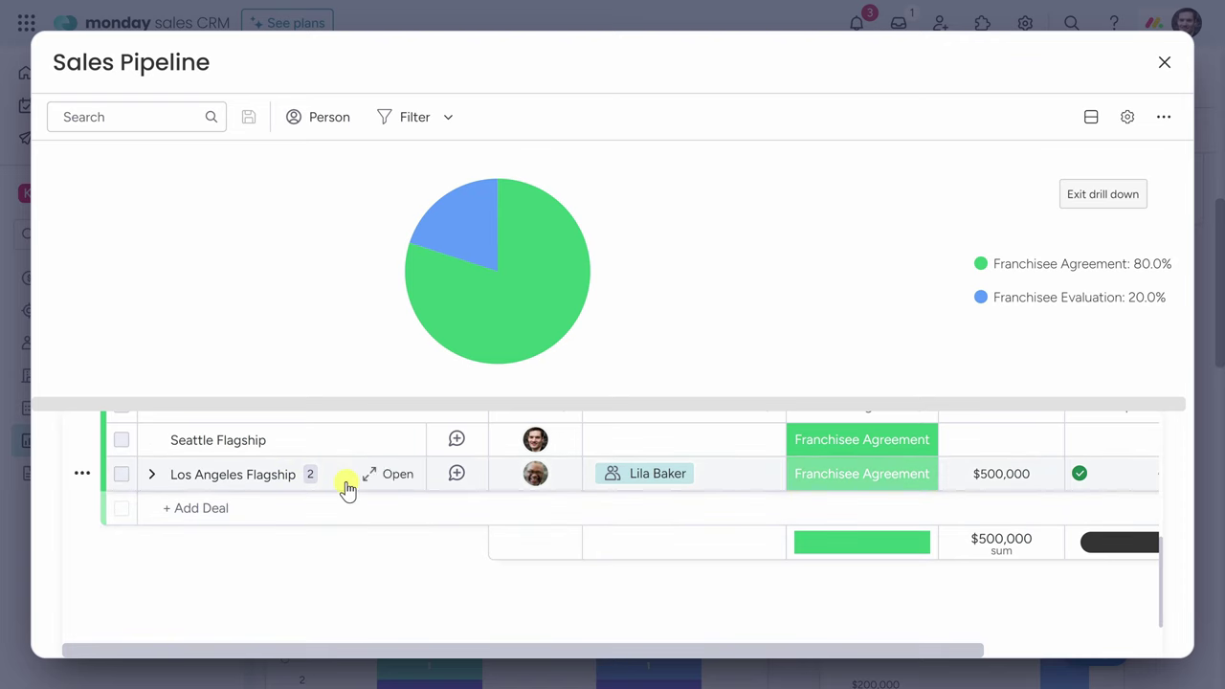
left_click(1113, 196)
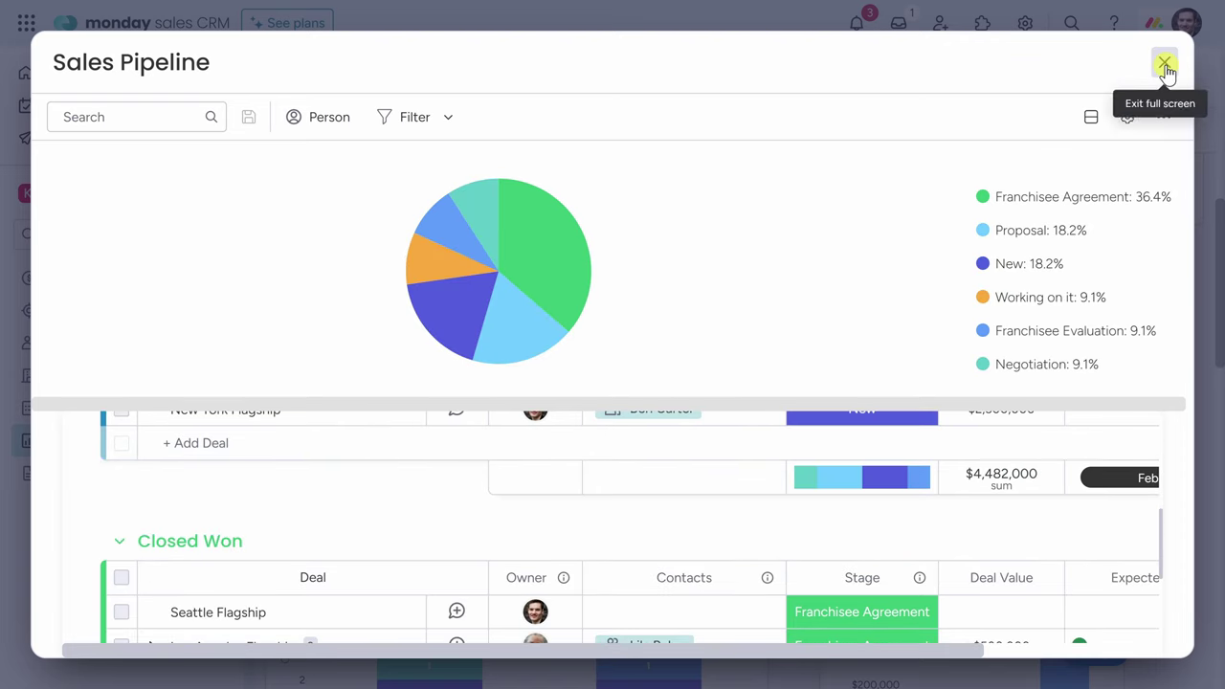
left_click(1164, 61)
scroll(804, 261, "down", 5)
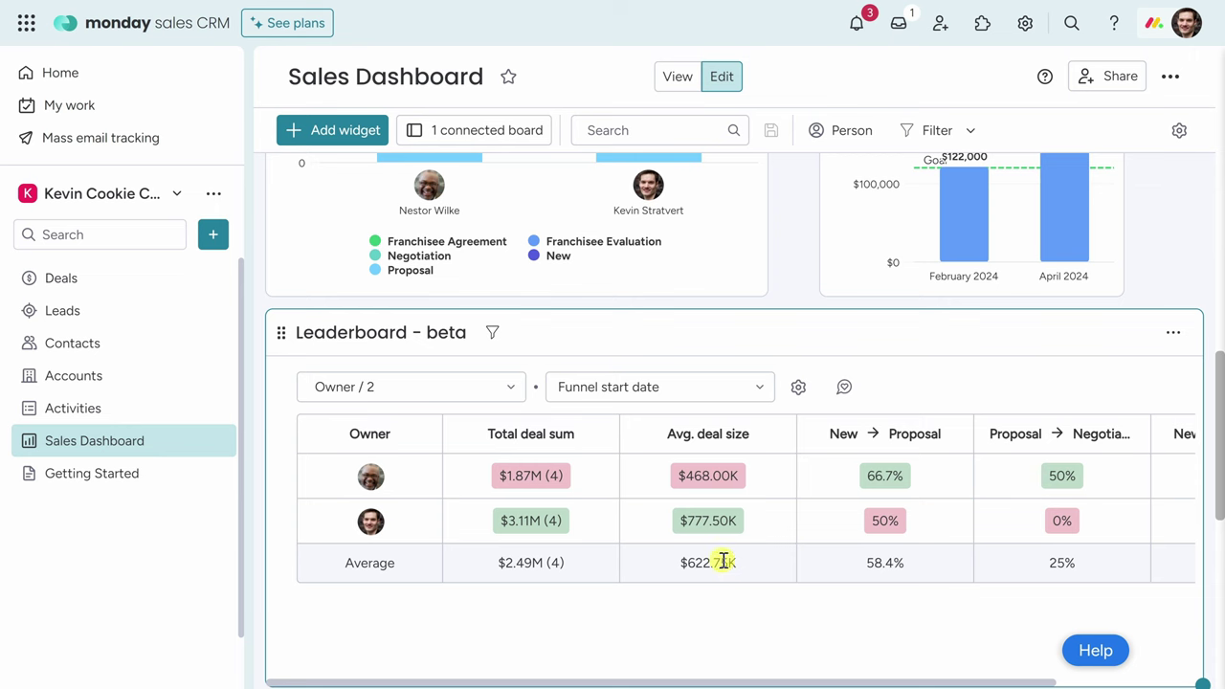
Drag the Leaderboard - beta widget up to sit directly beneath the Funnel Chart.
scroll(719, 557, "down", 5)
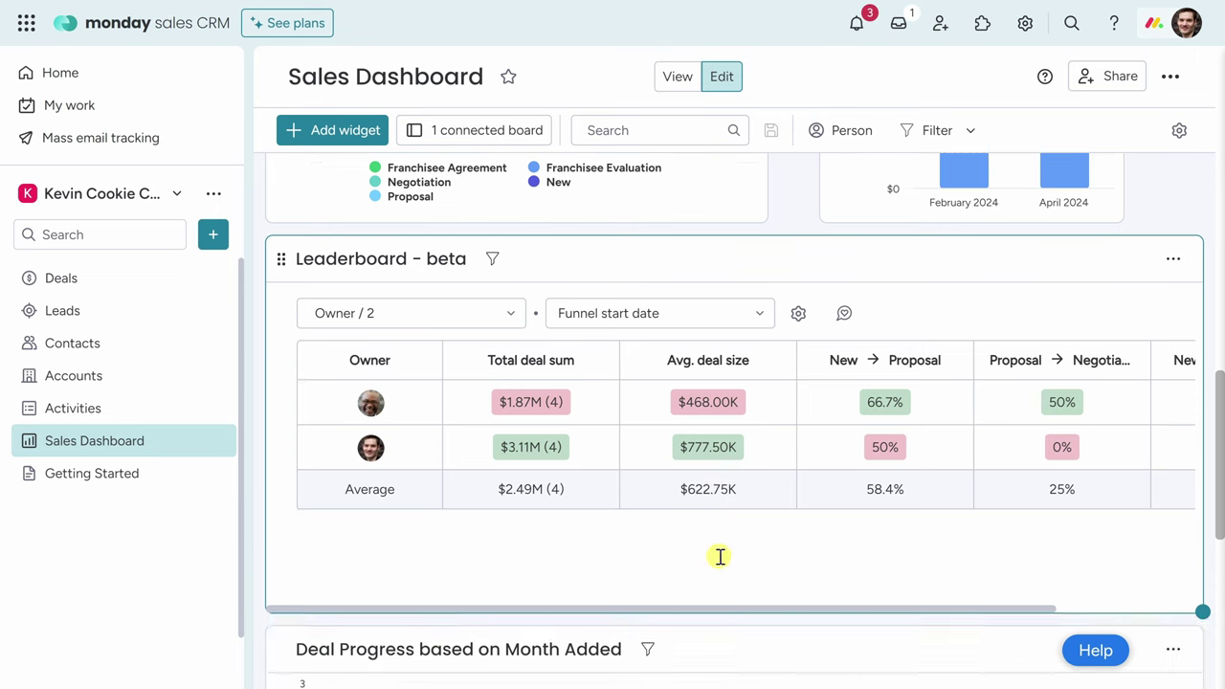
scroll(727, 538, "up", 3)
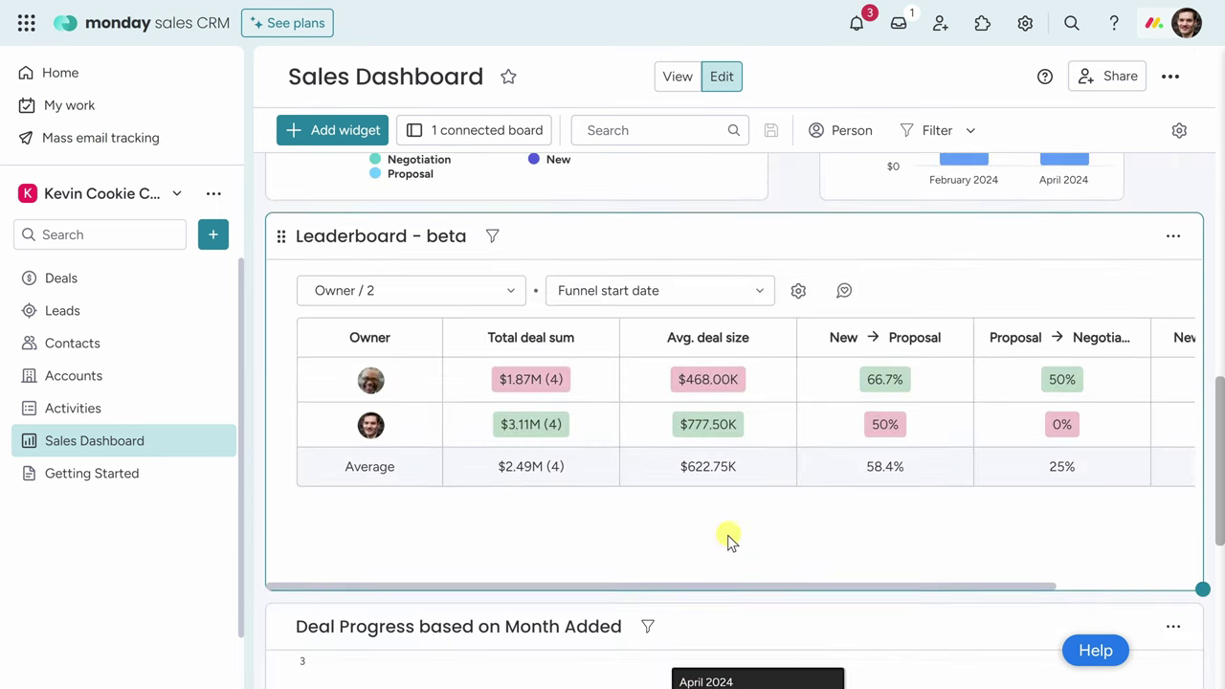
left_click_drag(1196, 582, 1203, 584)
left_click_drag(281, 236, 299, 250)
scroll(793, 493, "up", 5)
scroll(794, 488, "up", 3)
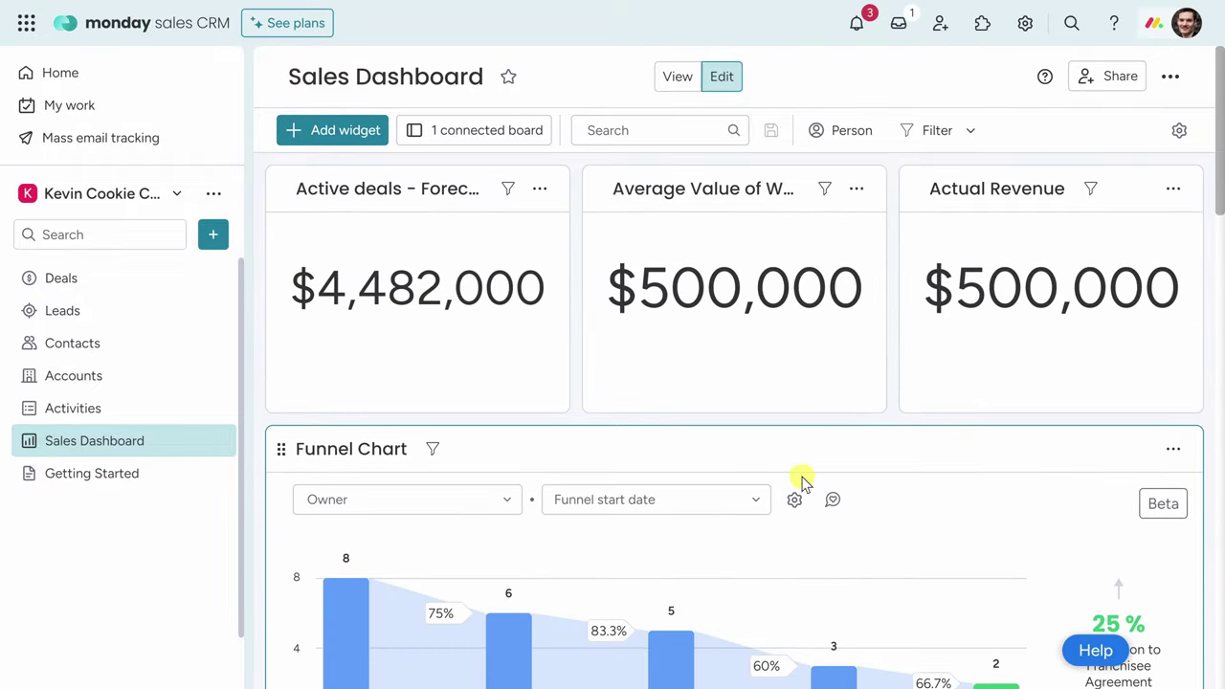